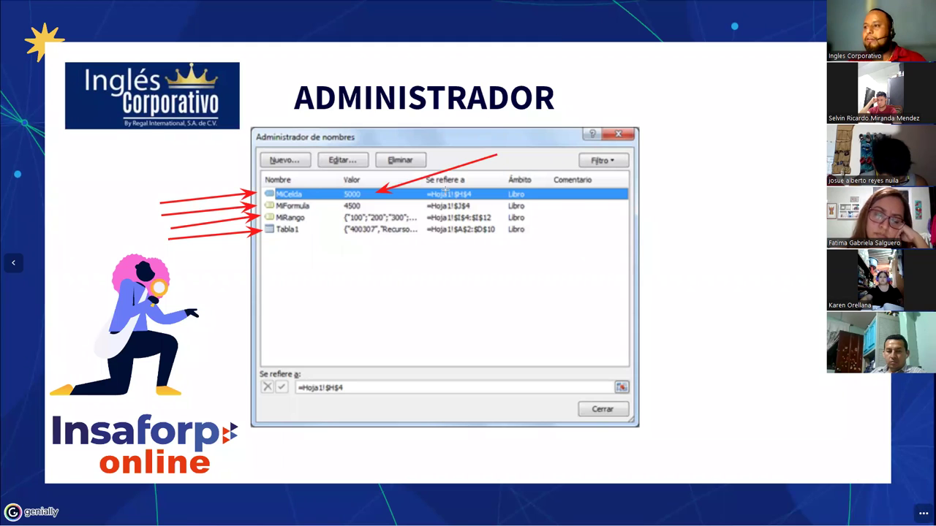
- Draw red arrows at MiCelda's value and the 'Se refiere a' entries, then return to the previous slide
left_click_drag(513, 174, 377, 205)
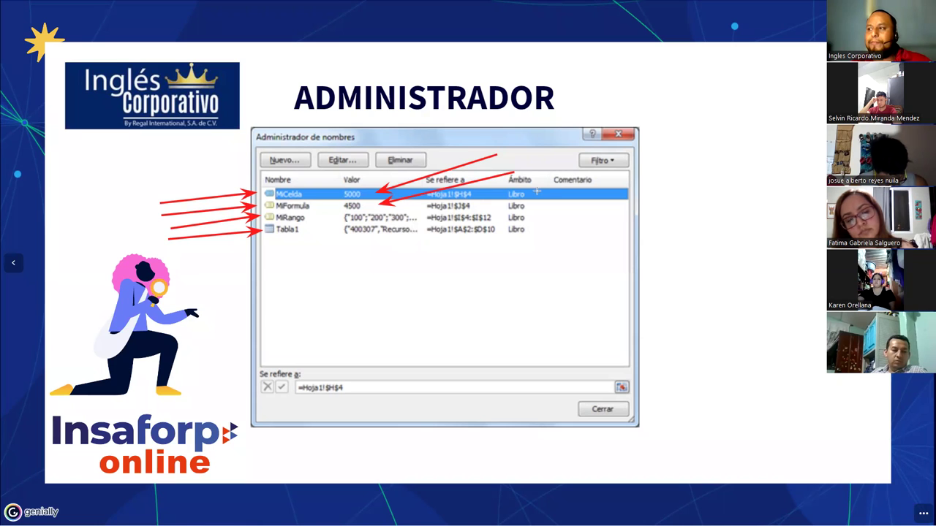
left_click_drag(541, 189, 419, 217)
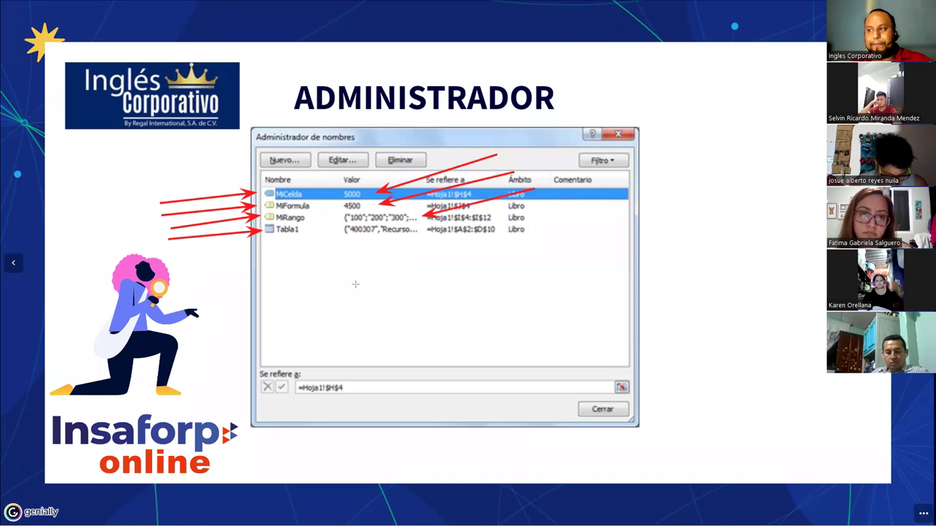
left_click_drag(393, 291, 382, 237)
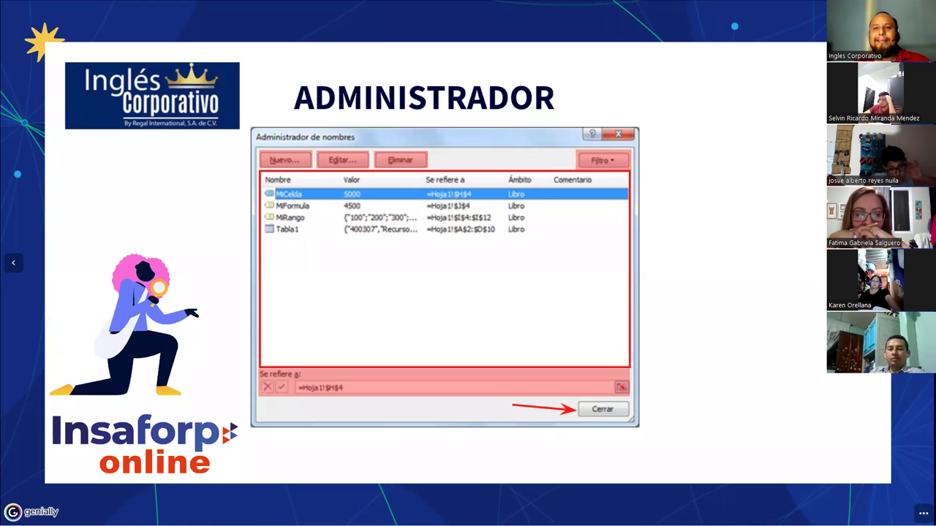
left_click(14, 264)
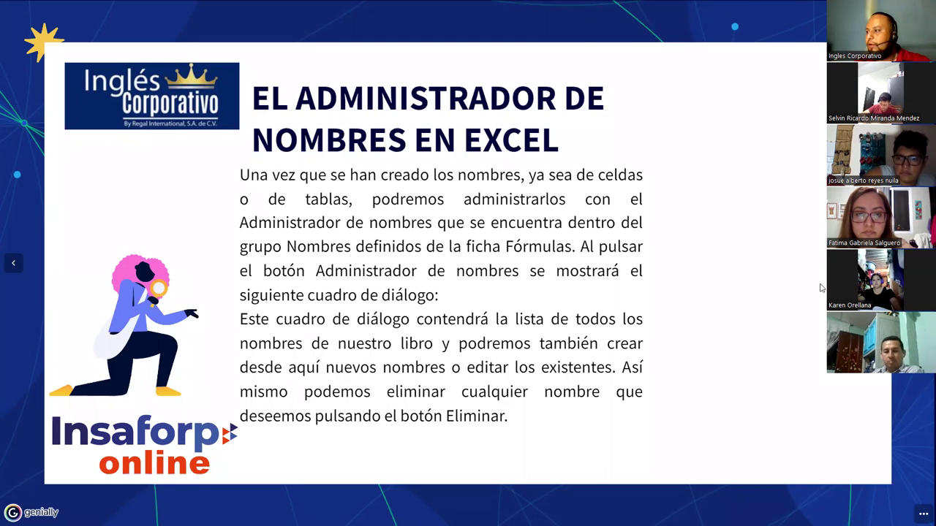
- Advance the Genially presentation two slides
key("Right")
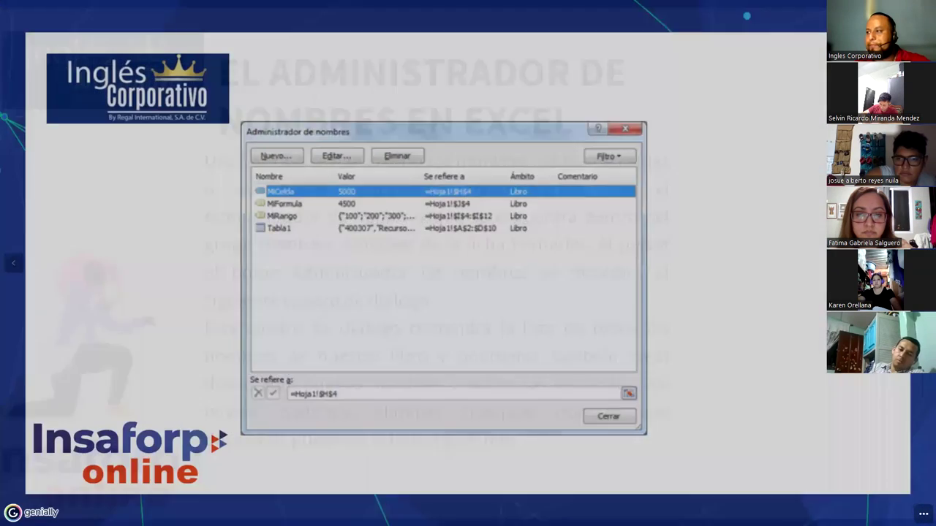
key("Right")
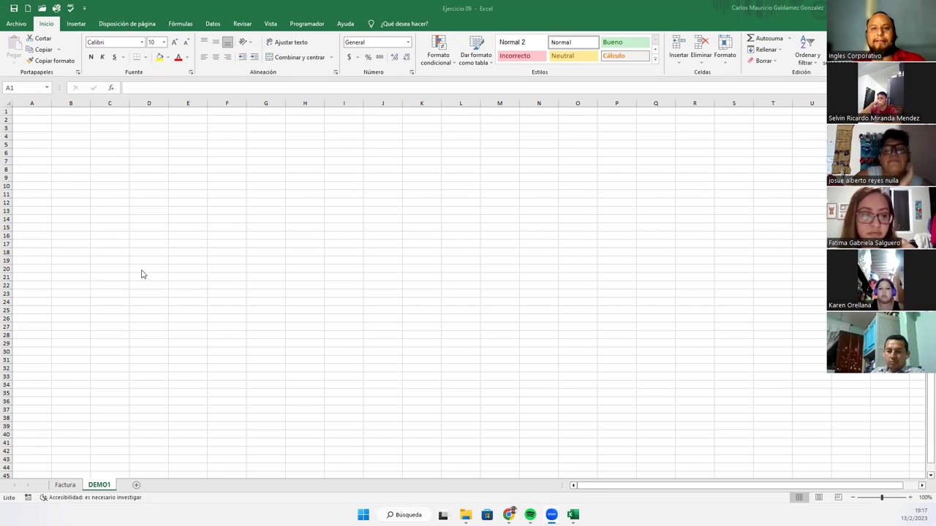
- Enter the headers Codigo, Nombre, Apellidos, Sueldo, ISSS, AFP and FSV across A3:G3
scroll(188, 327, "up", 3)
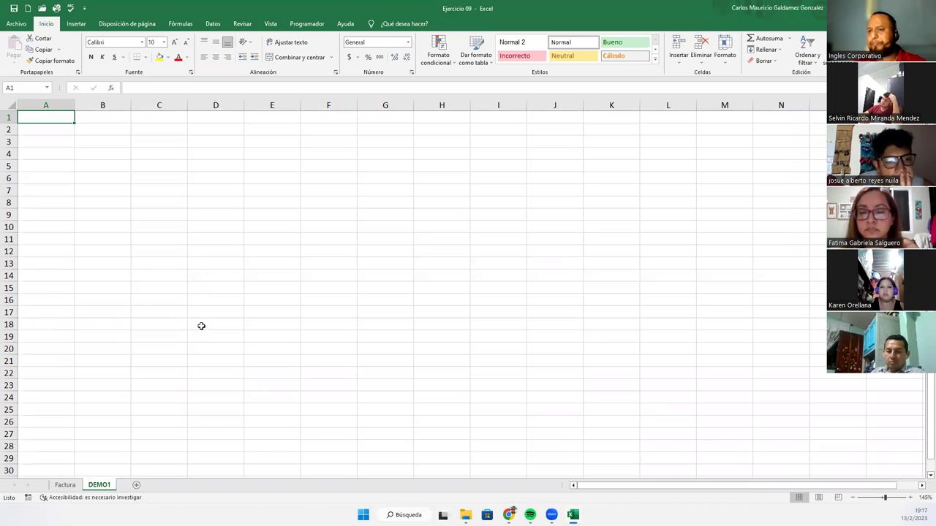
left_click(45, 142)
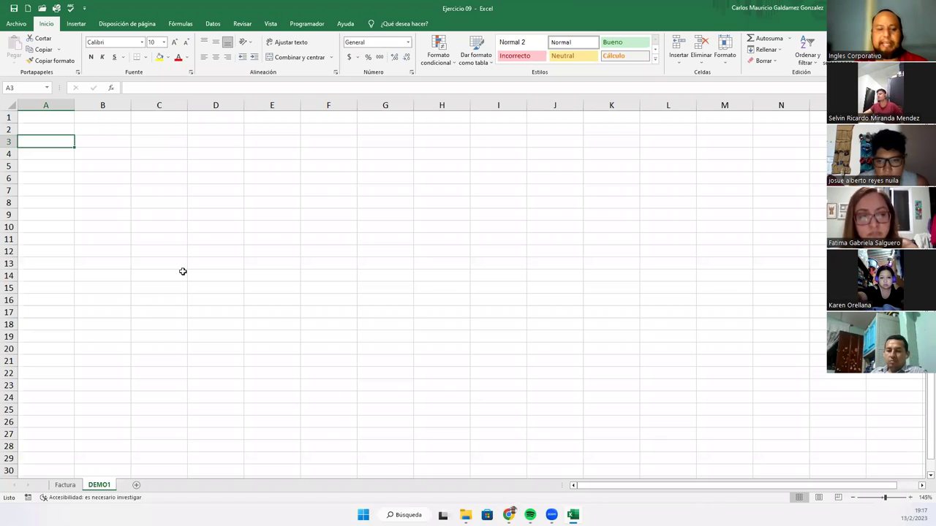
type("Codigo")
key("Tab")
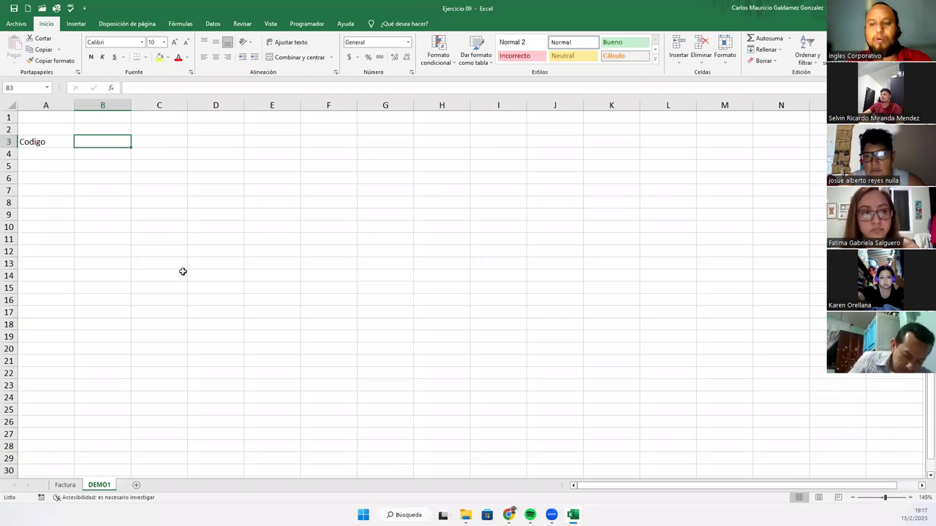
type("Nombre")
key("Tab")
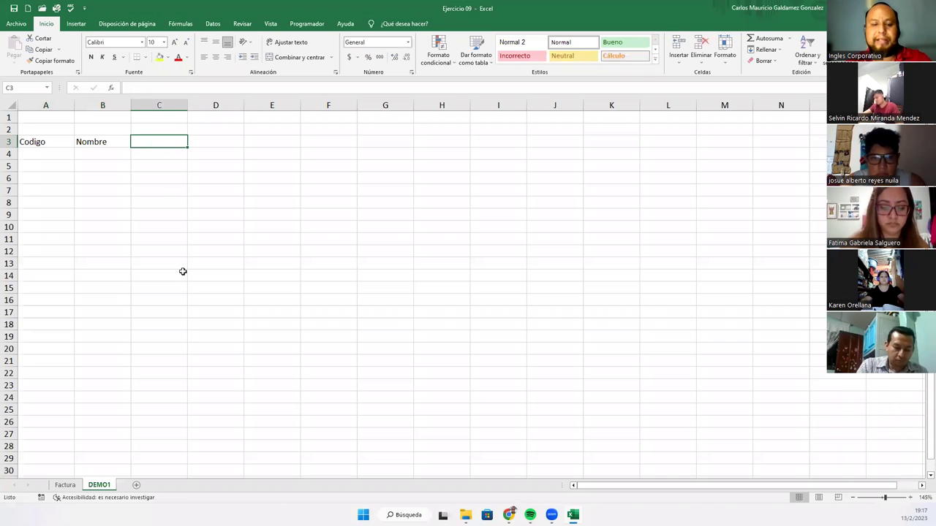
type("Apellidos")
key("Tab")
type("Sueldo")
key("Tab")
type("ISSS")
key("Tab")
type("AF")
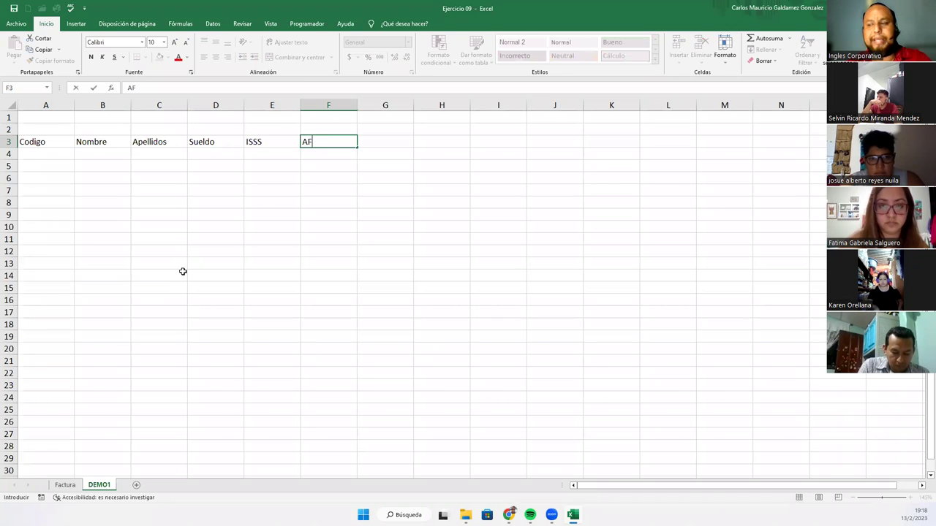
type("P")
key("Tab")
type("FSV")
key("Tab")
- Add the headers RENTA, T-DESC and SUELDO NETO in H3:J3, then select the table area
type("RE")
key("Tab")
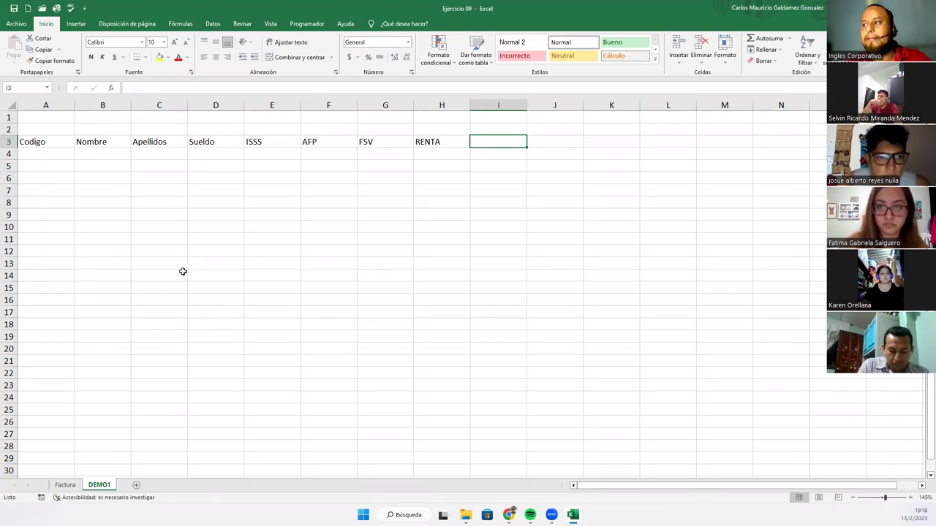
type("SUELDO")
key("BackSpace")
key("BackSpace")
key("BackSpace")
key("BackSpace")
key("BackSpace")
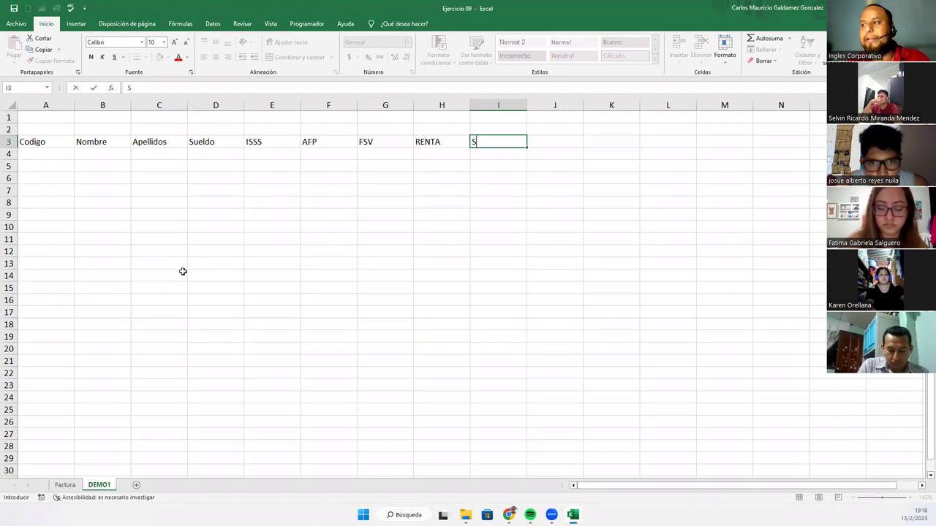
type("T-DESC")
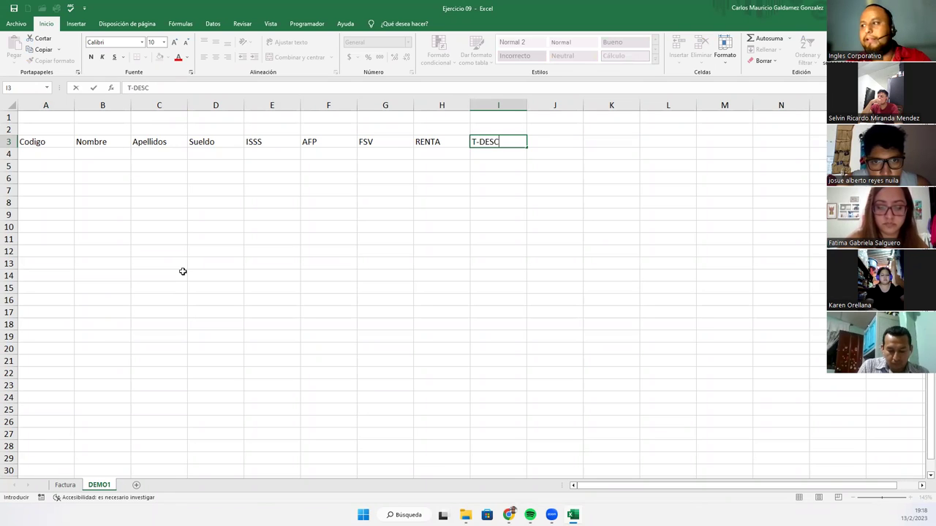
key("Tab")
type("D")
key("BackSpace")
type("SUE")
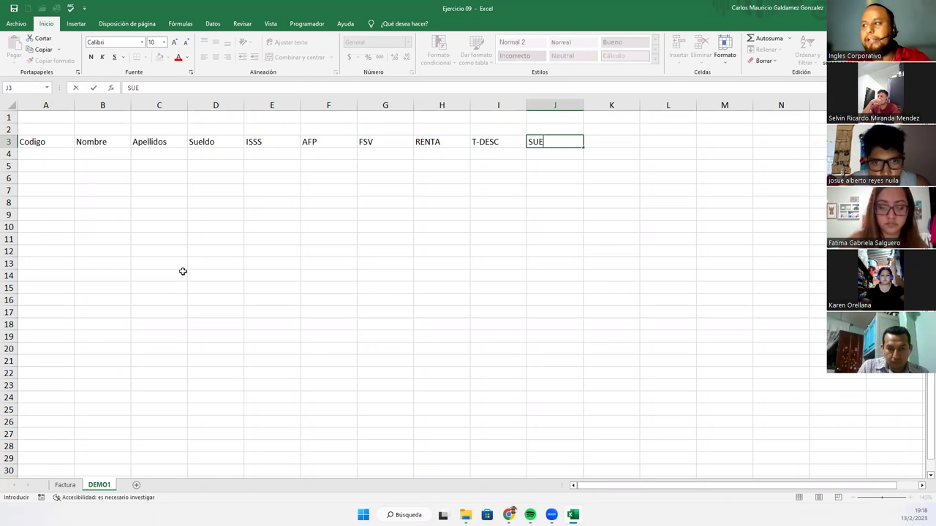
type("LDO NETOS")
key("BackSpace")
key("BackSpace")
key("BackSpace")
type("TO")
key("Return")
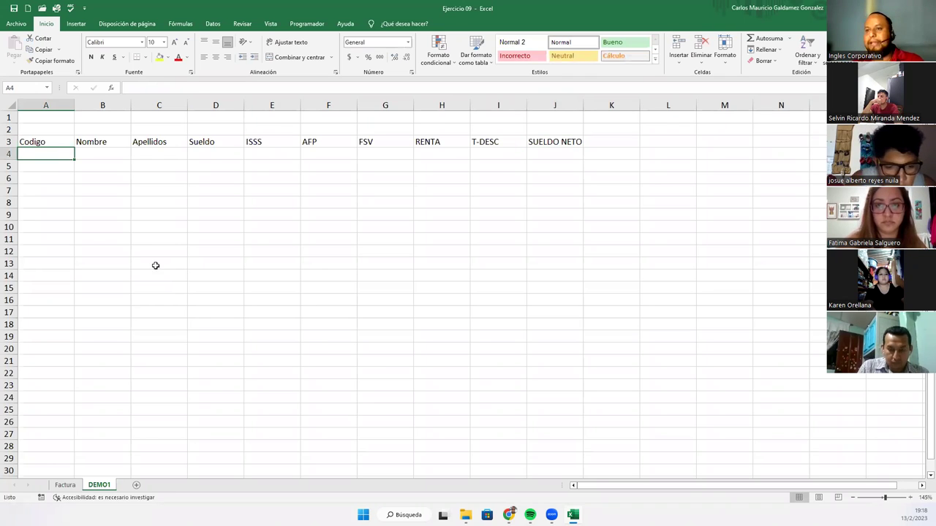
left_click_drag(40, 141, 538, 302)
- Enter codes 1, 2 and 3 in A4:A6
left_click(49, 144)
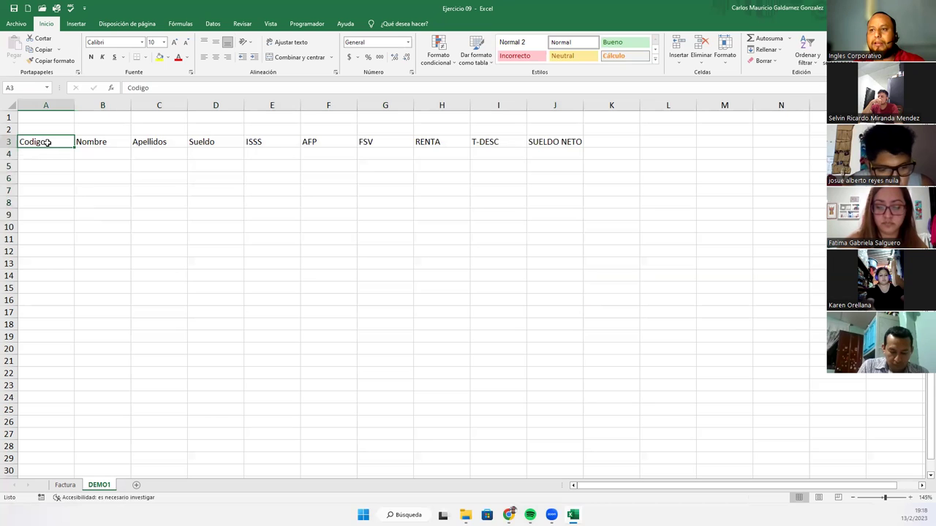
left_click(46, 152)
type("1")
key("Return")
type("2")
key("Return")
type("2")
key("Return")
key("Up")
type("3")
key("Return")
key("Up")
key("Up")
key("Up")
key("shift+Down")
key("shift+Down")
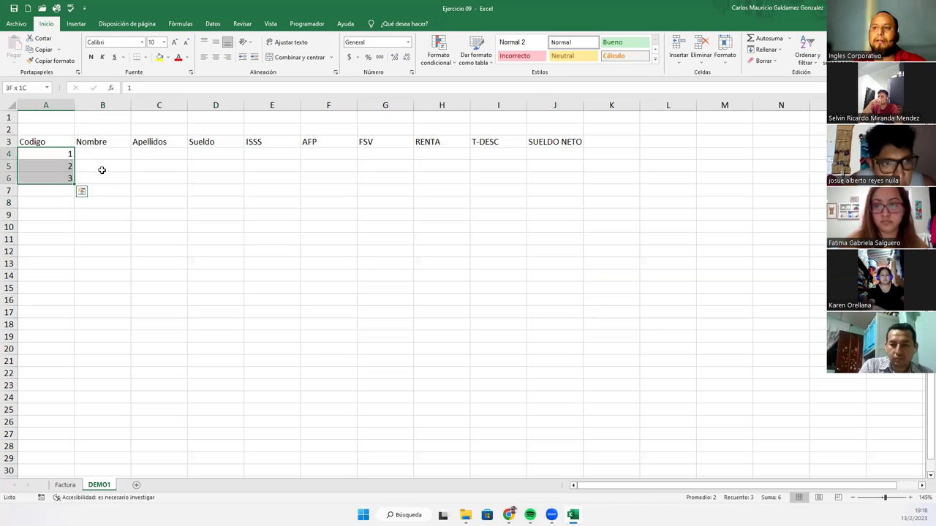
- Fill the code series down to 15 in A18 and give A3:J18 all borders
left_click(78, 191)
left_click_drag(68, 155, 81, 325)
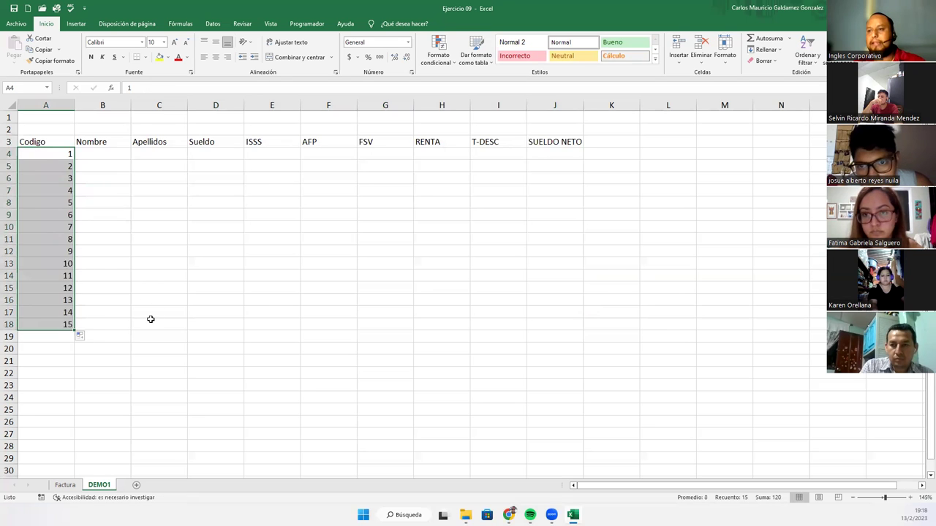
left_click_drag(49, 142, 564, 327)
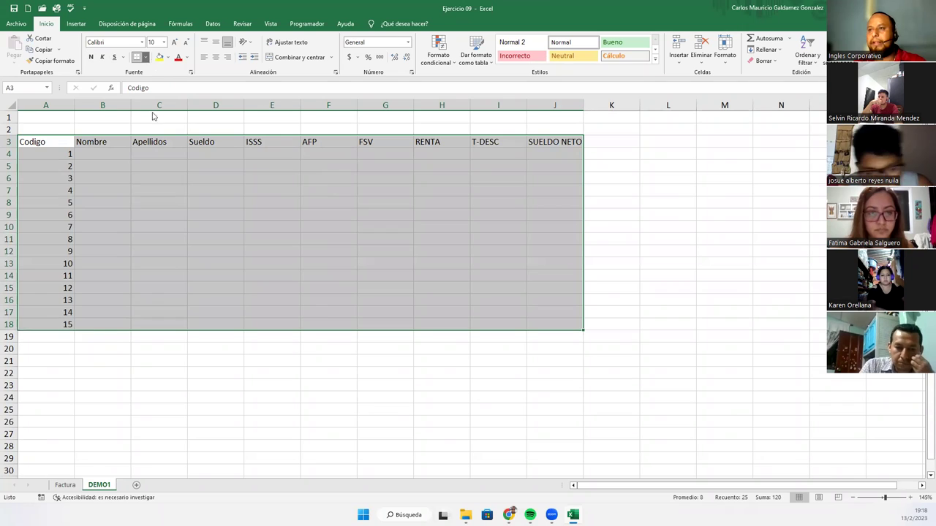
left_click(145, 57)
left_click(165, 141)
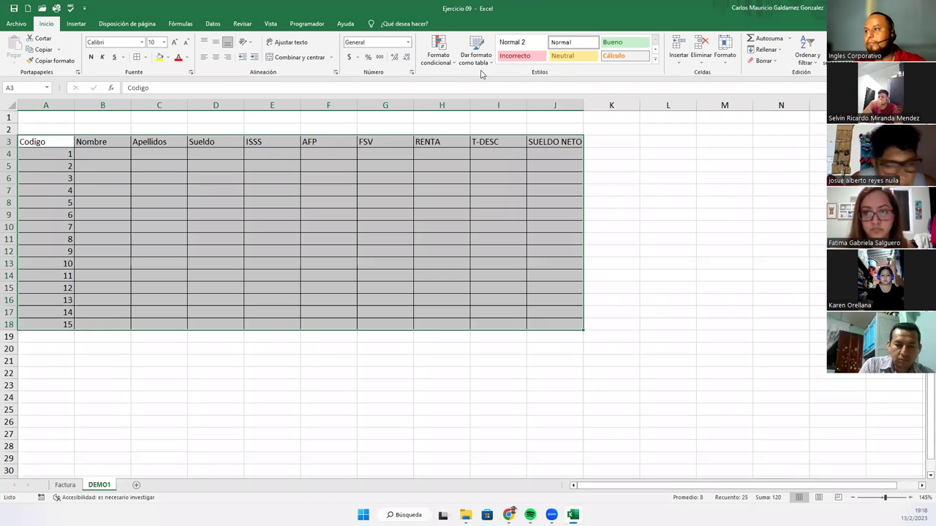
- Apply the Contabilidad (accounting) number format to D4:J18
left_click(438, 57)
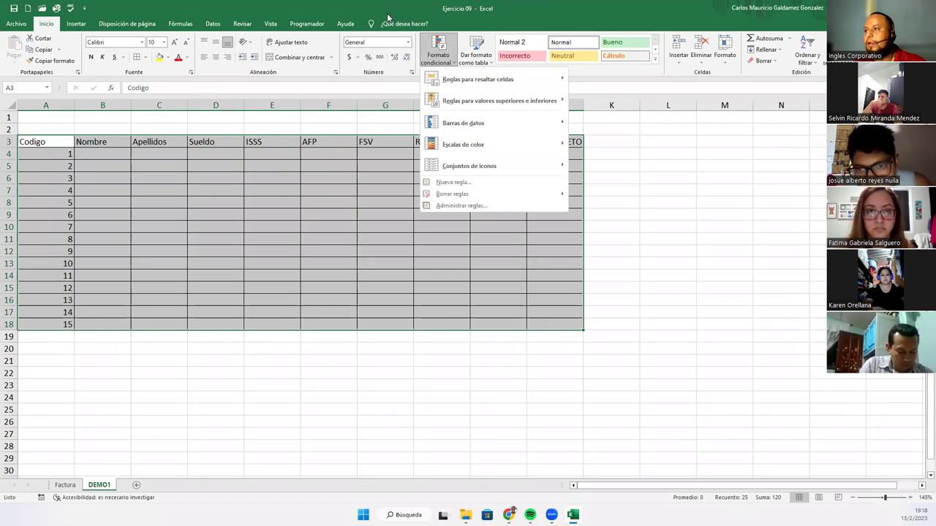
key("Escape")
left_click(369, 193)
left_click_drag(207, 151, 549, 323)
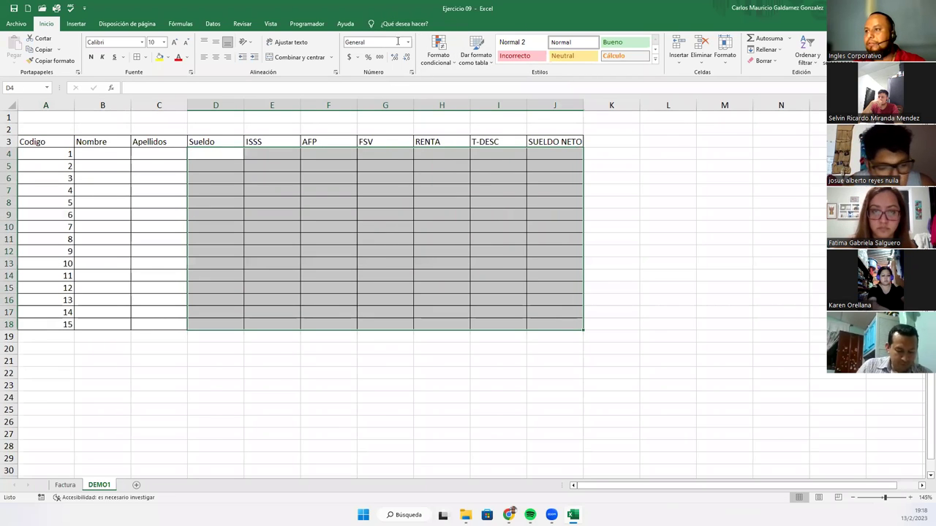
left_click(408, 42)
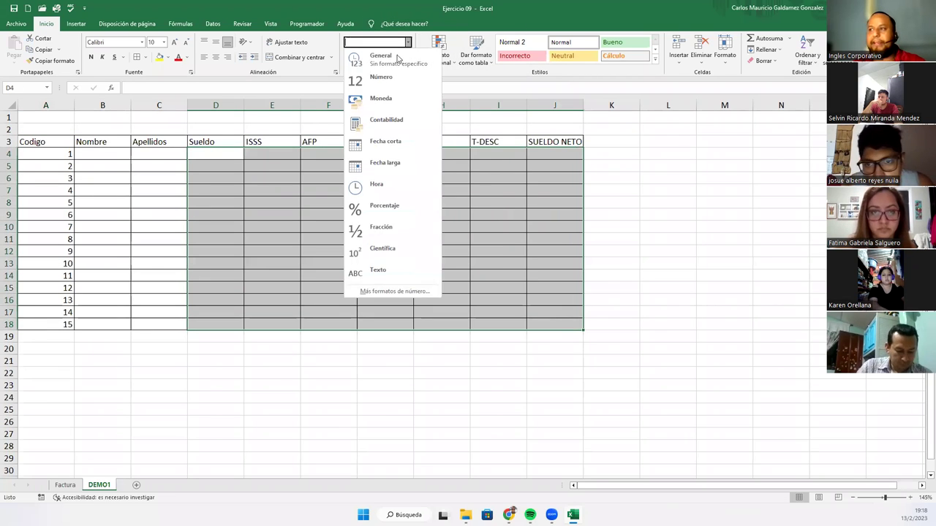
left_click(392, 129)
- Autofit column A and widen columns B and C for names and surnames
left_click(265, 212)
double_click(74, 105)
left_click(86, 152)
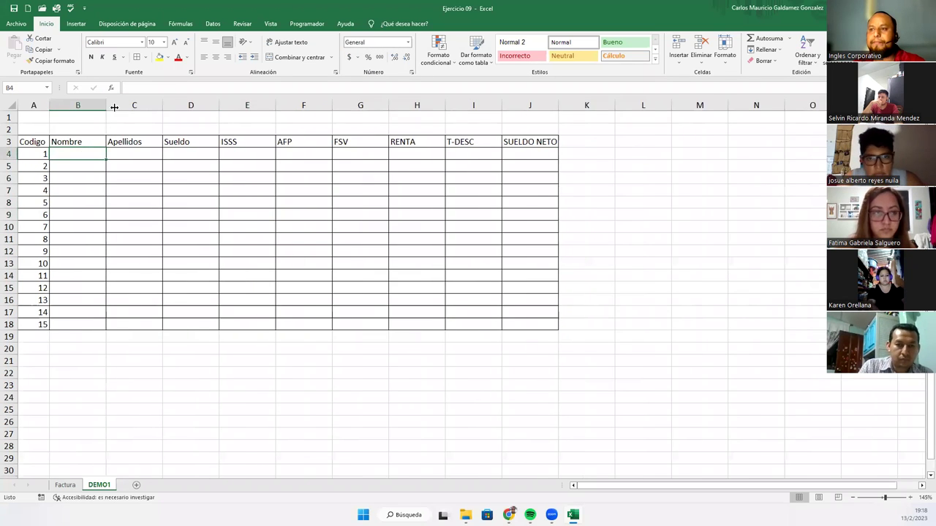
left_click_drag(114, 108, 142, 107)
left_click(221, 107)
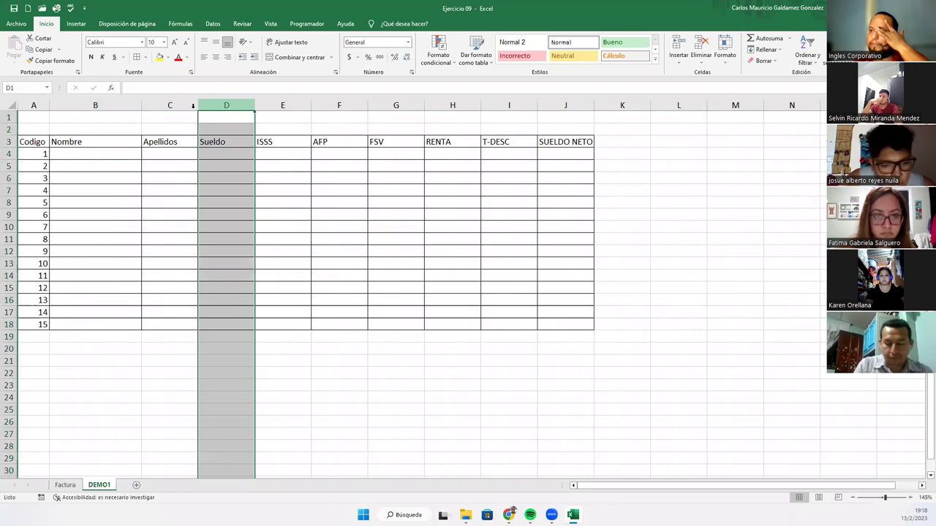
left_click(188, 117)
left_click_drag(197, 106, 226, 106)
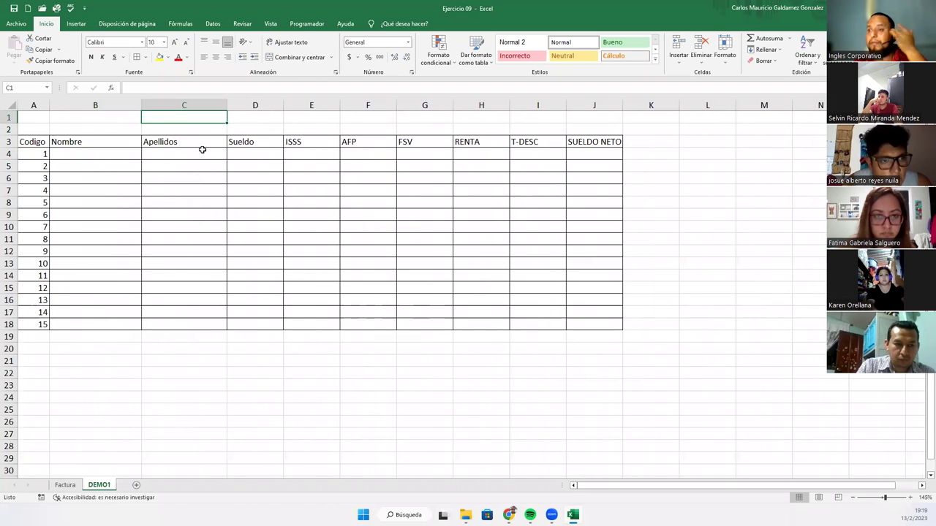
- Enter the first names of employees 1–7 in B4:B10
left_click(89, 152)
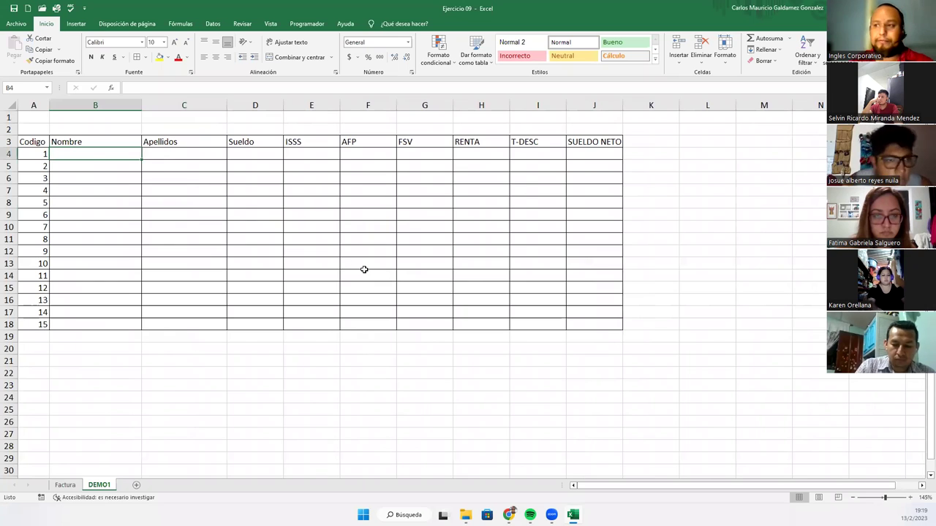
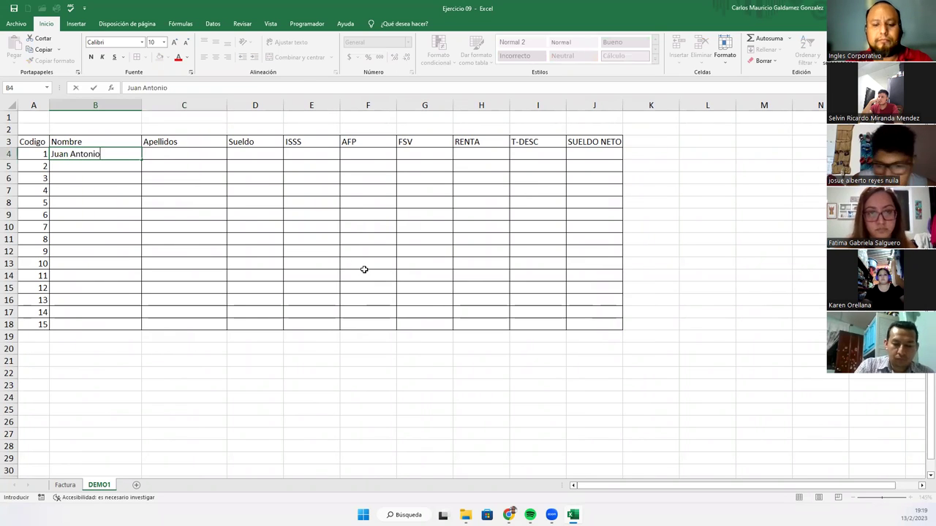
key("Return")
key("Return")
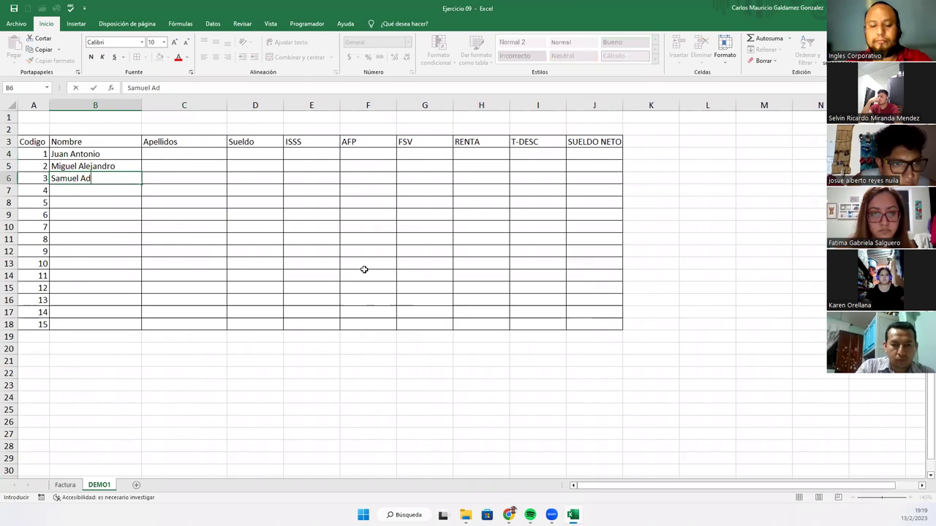
key("Return")
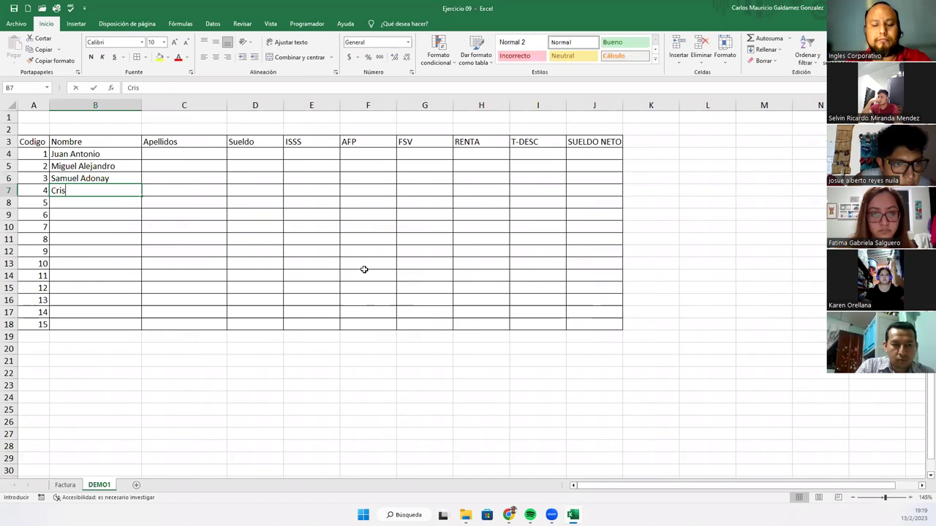
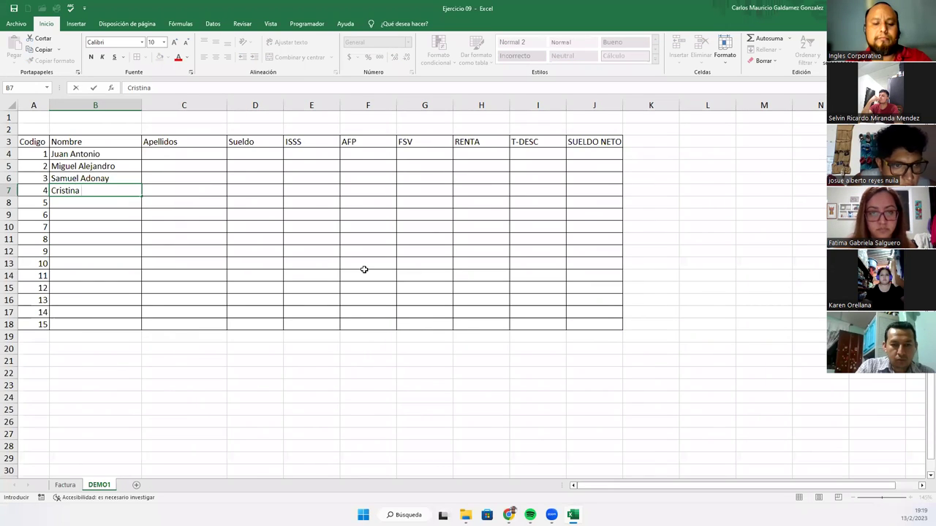
key("Return")
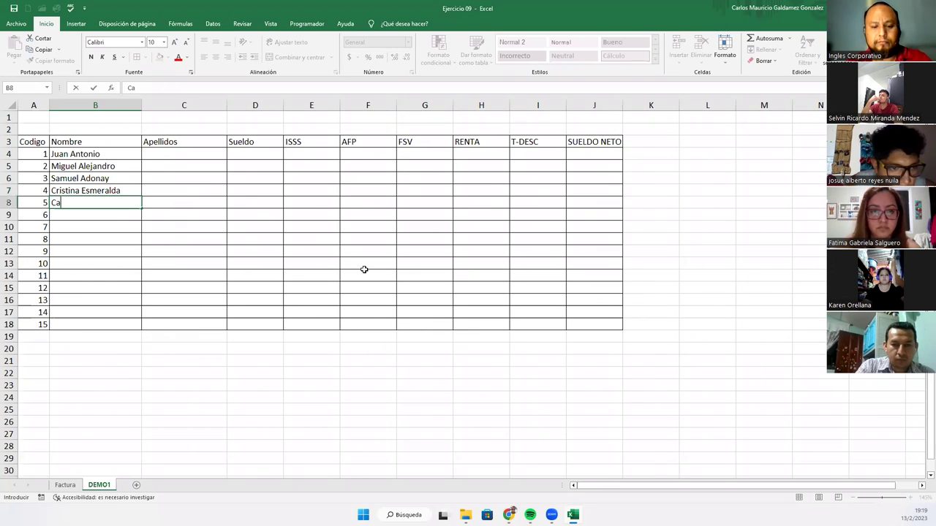
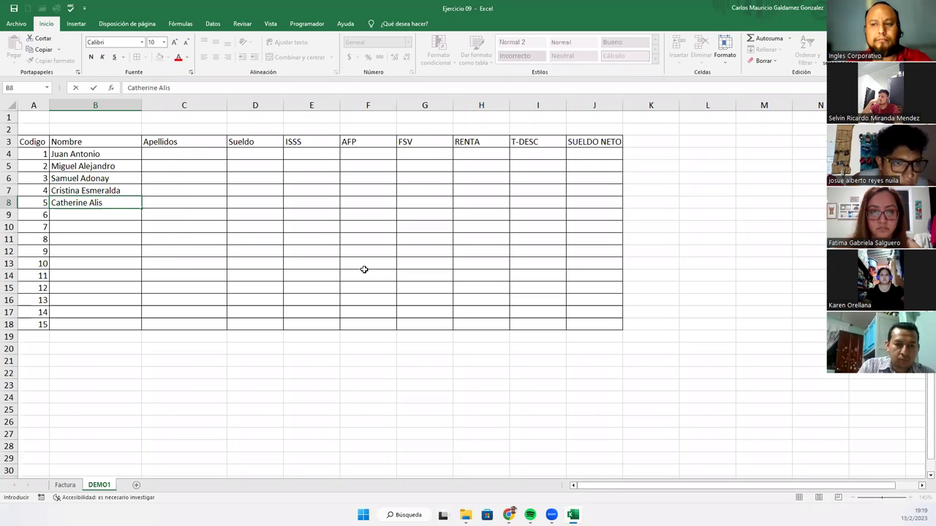
key("Return")
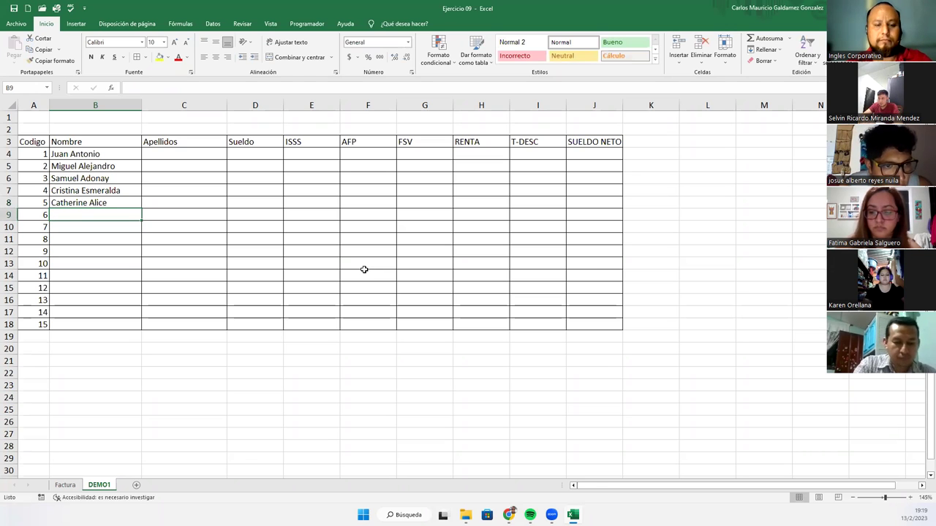
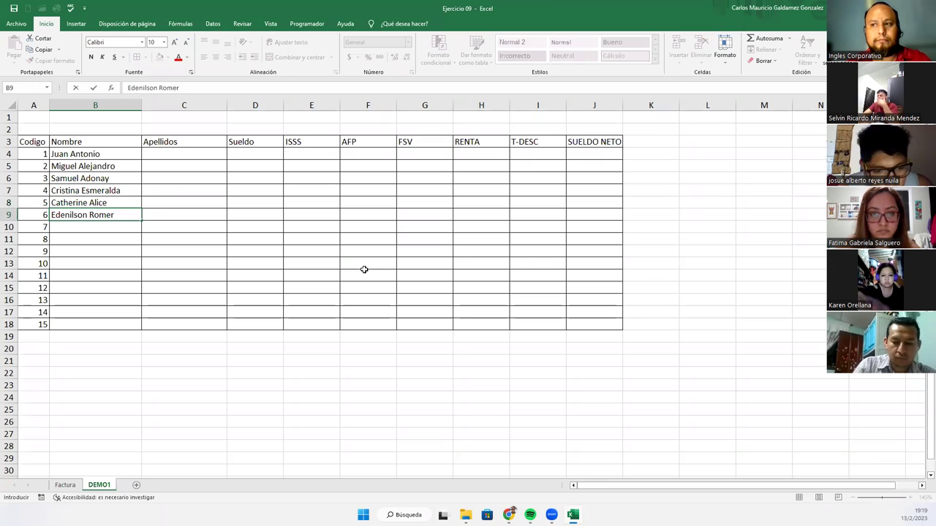
key("Return")
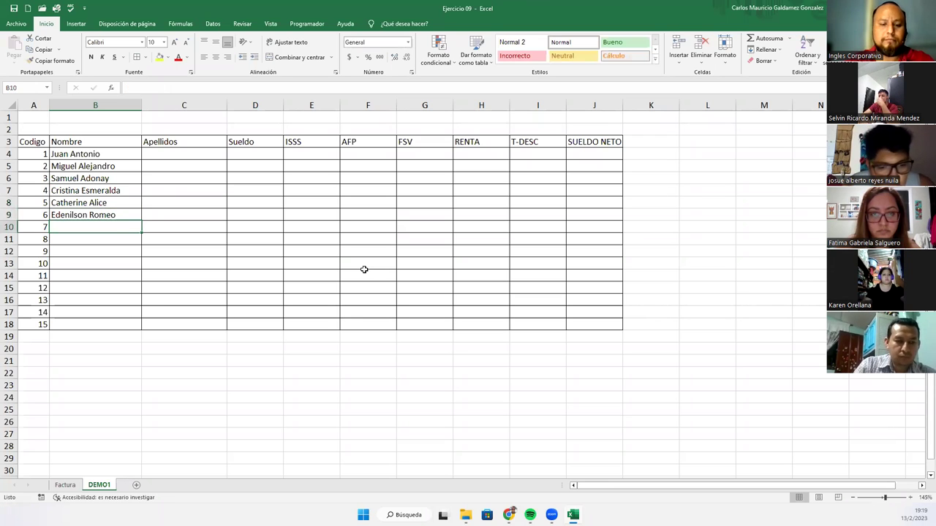
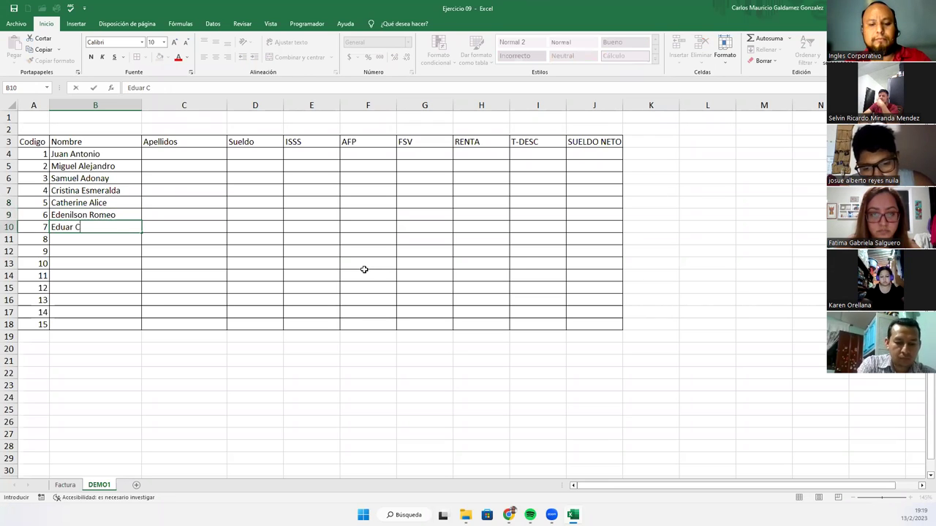
key("Return")
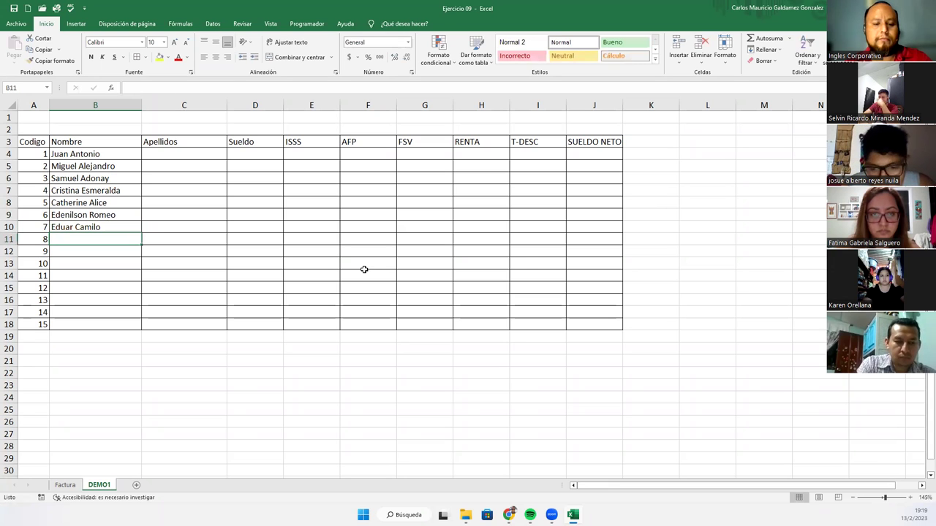
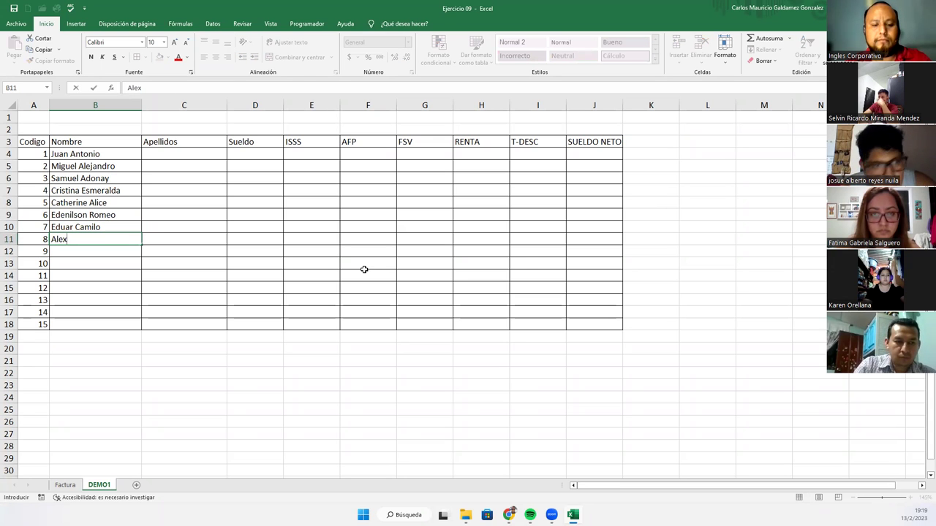
- Enter the first names of employees 8–15 in B11:B18
key("Return")
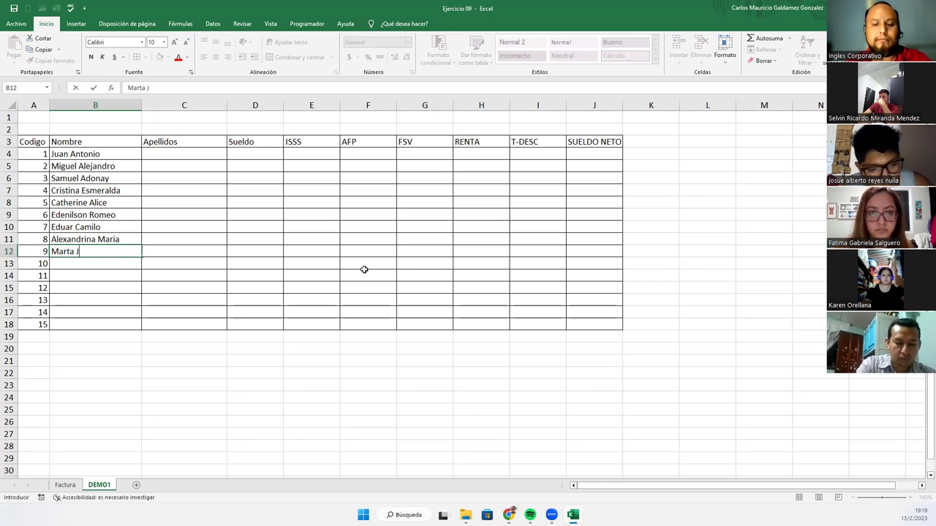
key("Return")
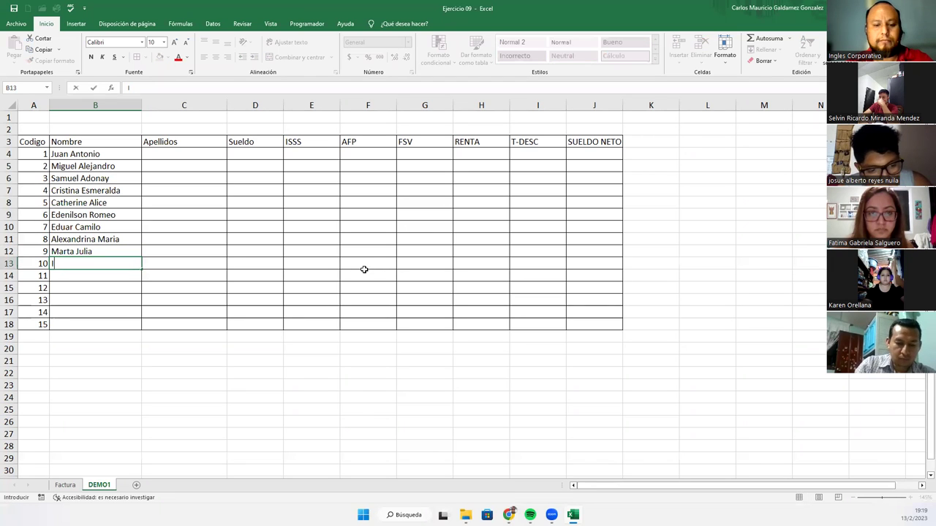
key("Return")
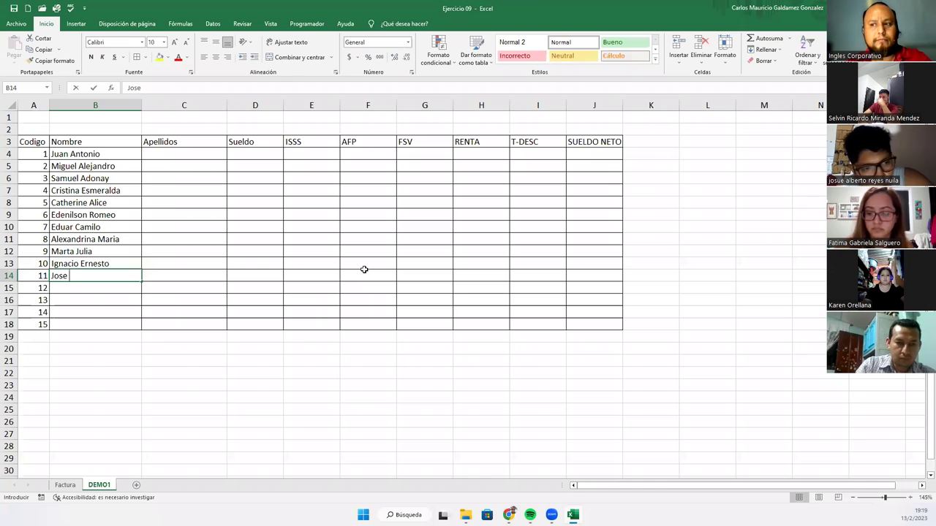
key("Return")
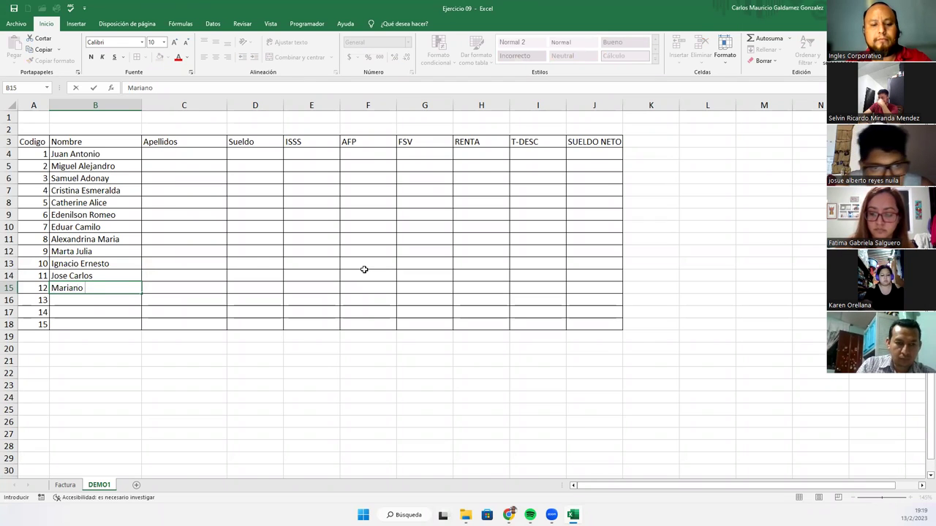
key("Return")
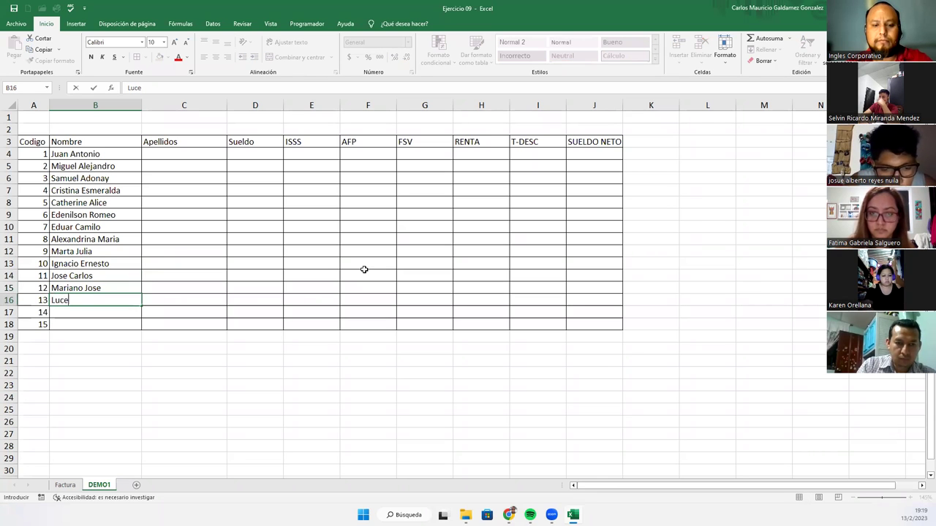
key("Return")
key("Return")
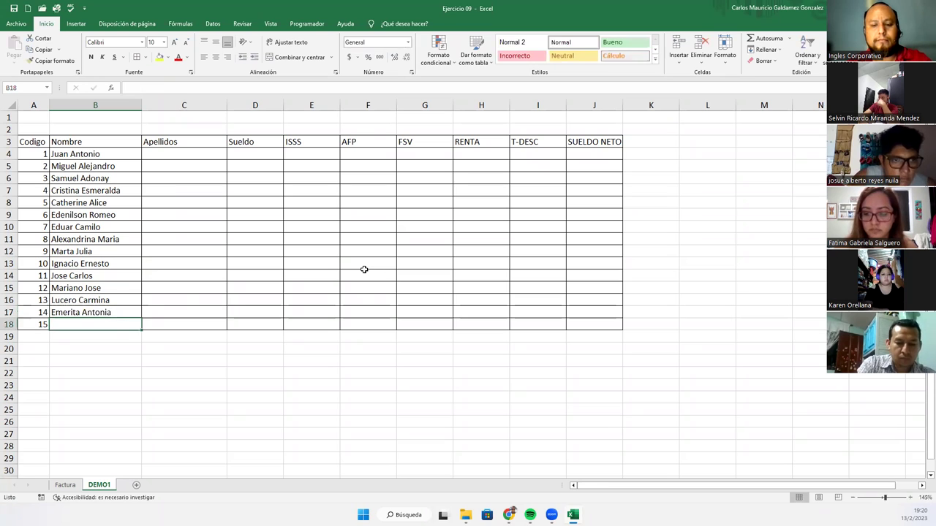
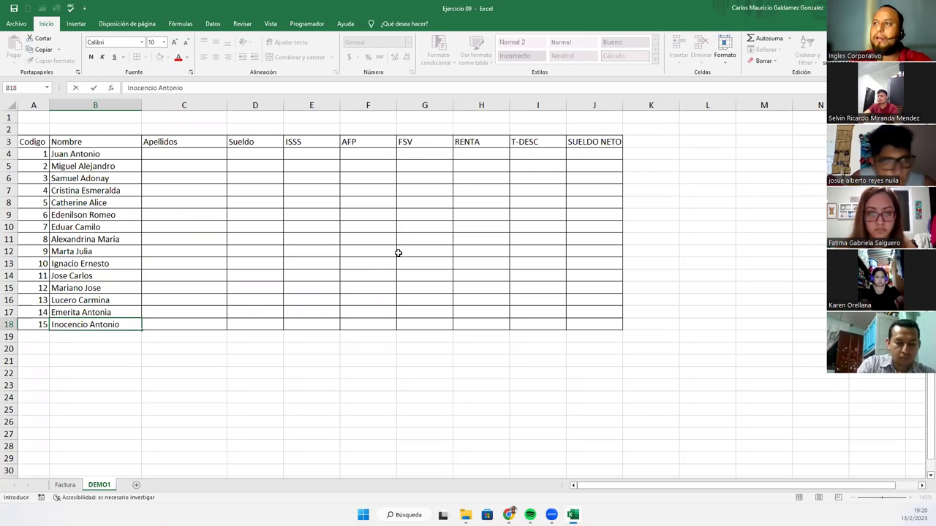
- Narrow column B and enter surnames for employees 1–4 in C4:C7
left_click(203, 152)
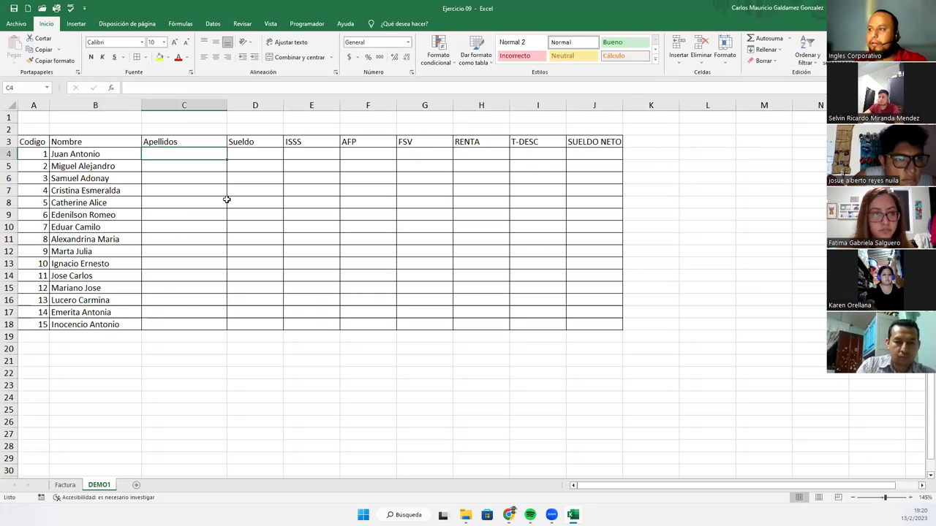
scroll(226, 199, "up", 1)
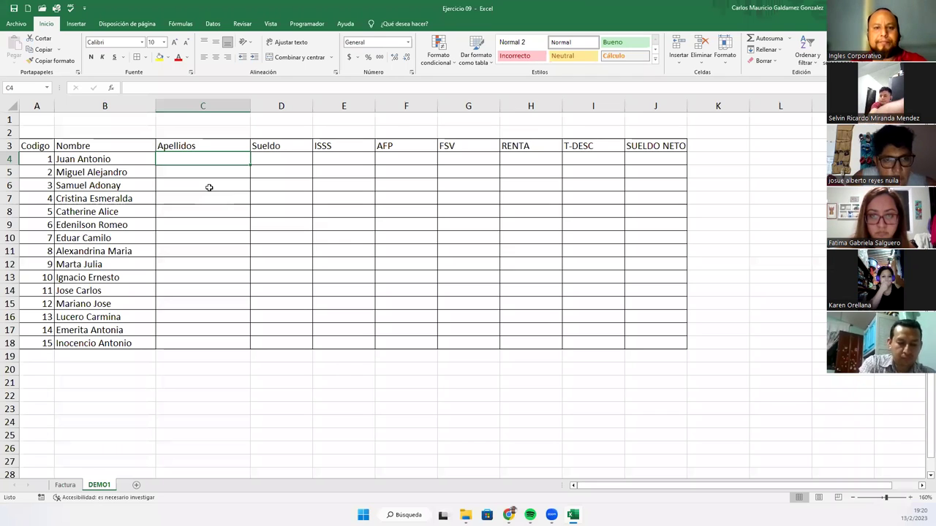
left_click_drag(155, 107, 142, 106)
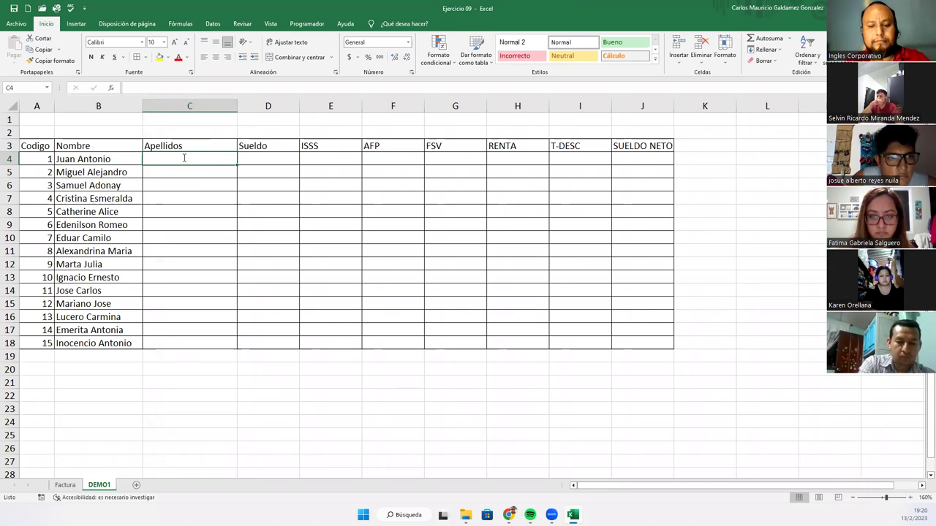
key("Return")
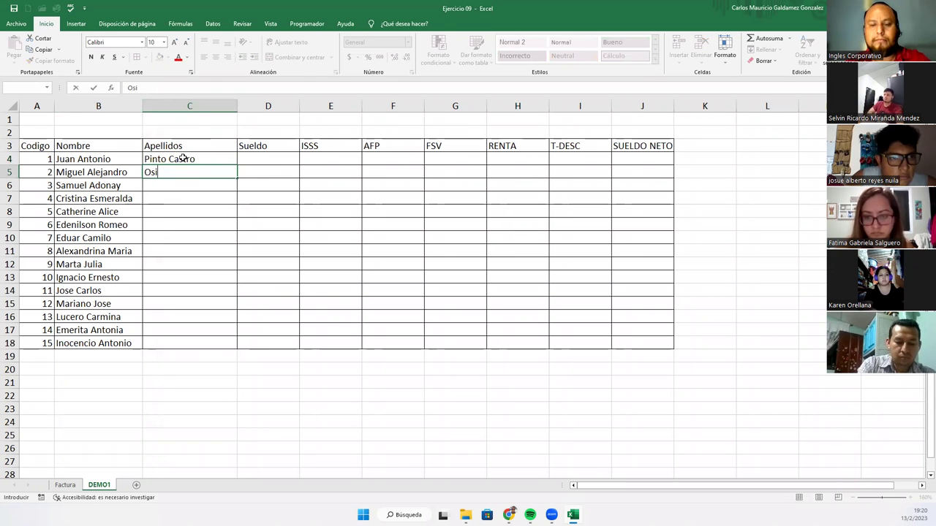
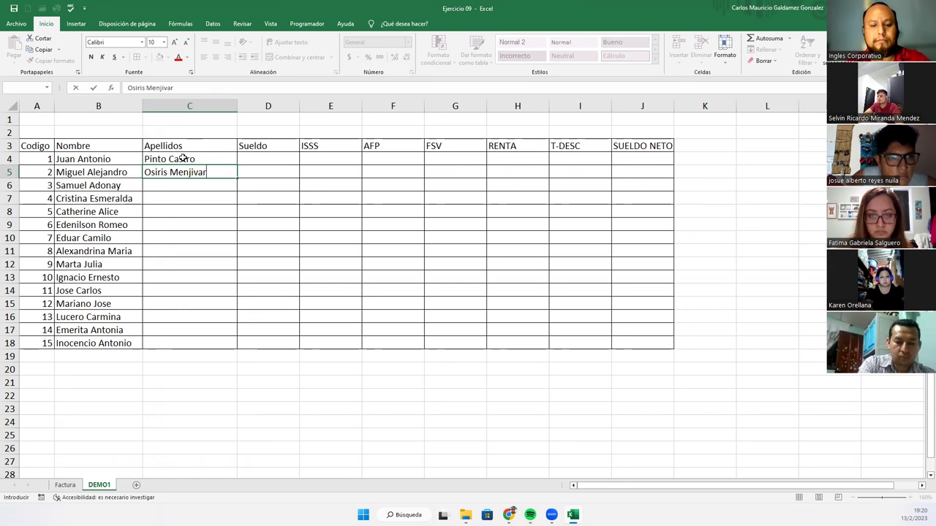
key("Return")
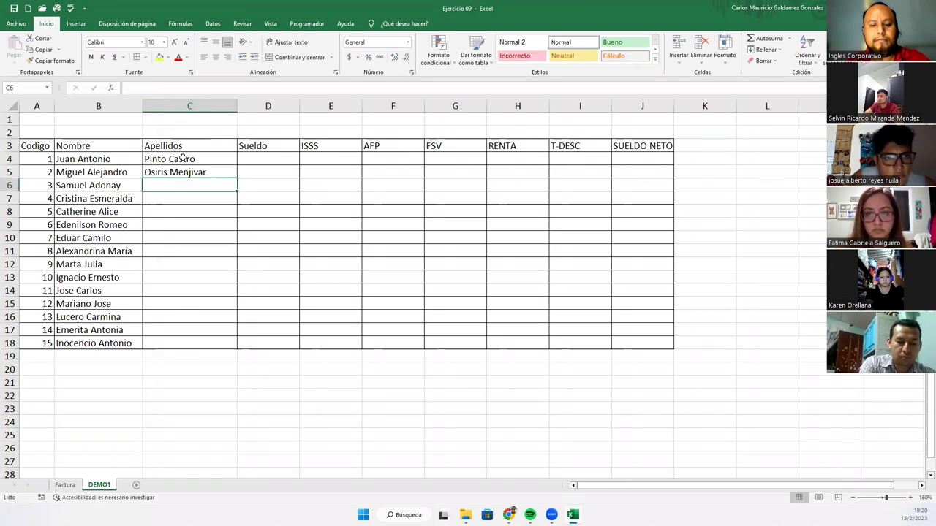
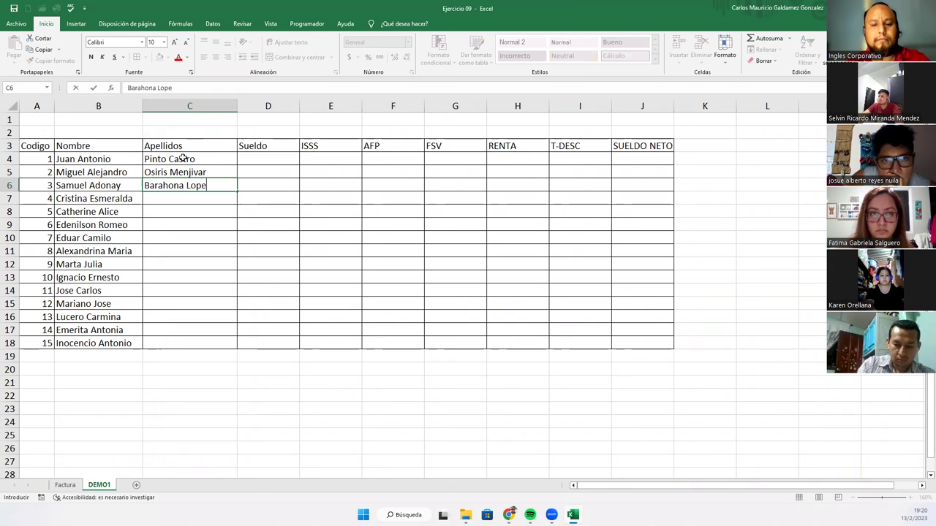
key("Return")
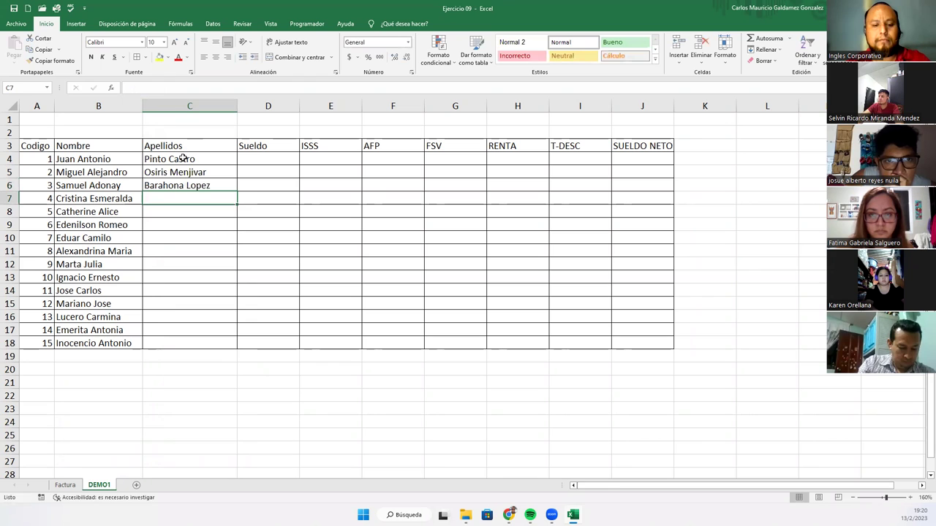
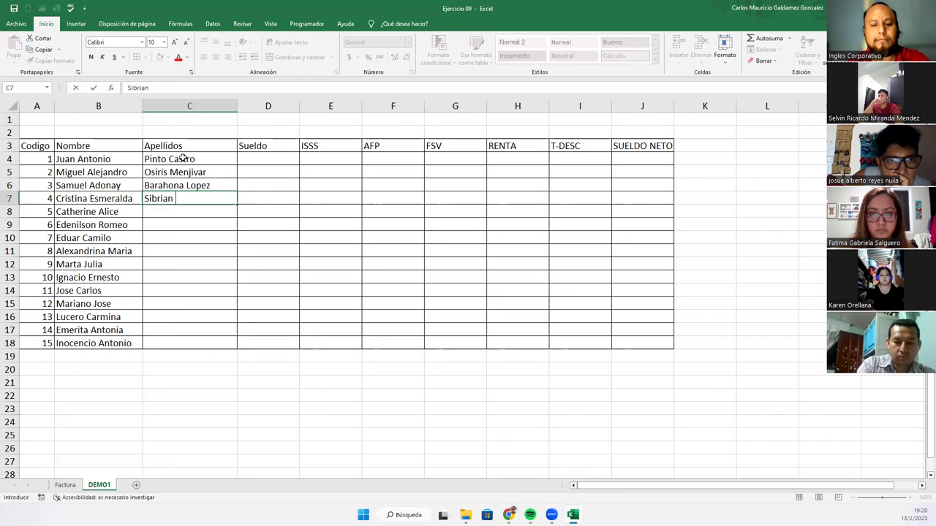
key("Return")
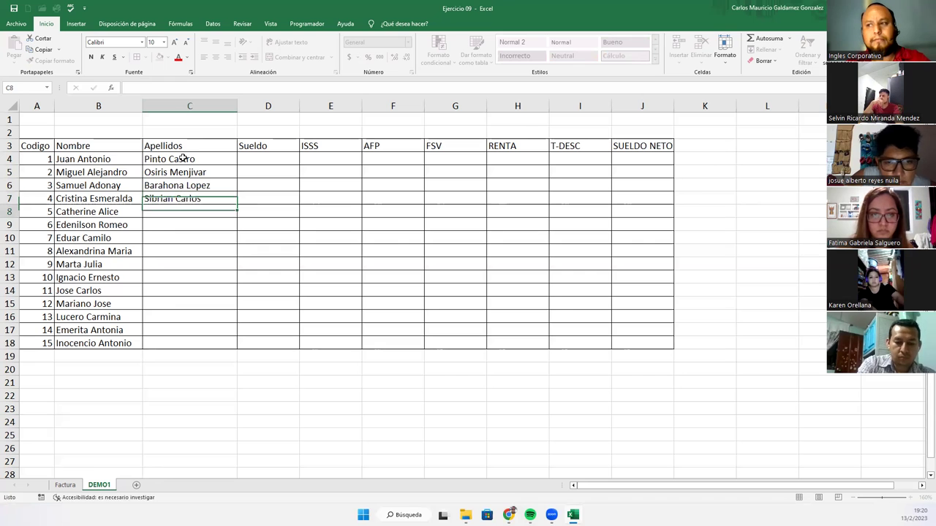
- Enter surnames for employees 5–8 in C8:C11, correcting a typo
type("Ma")
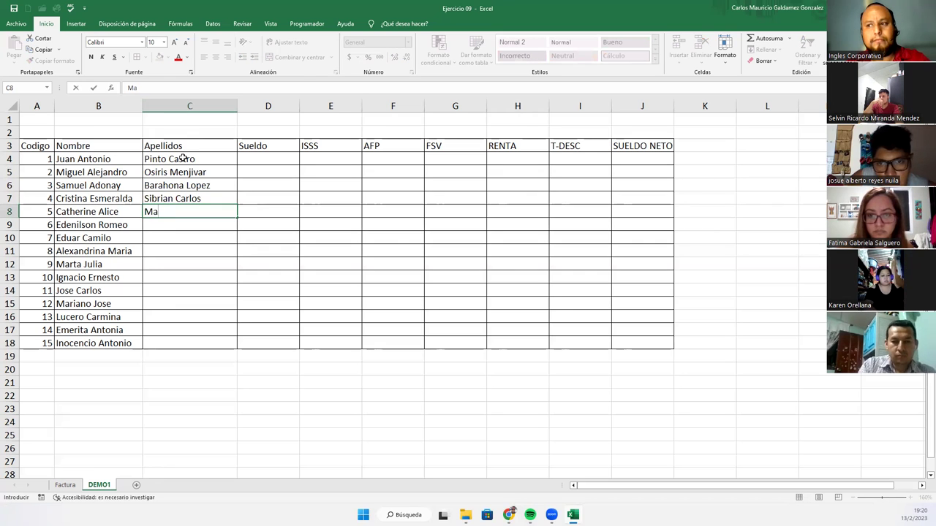
key("BackSpace")
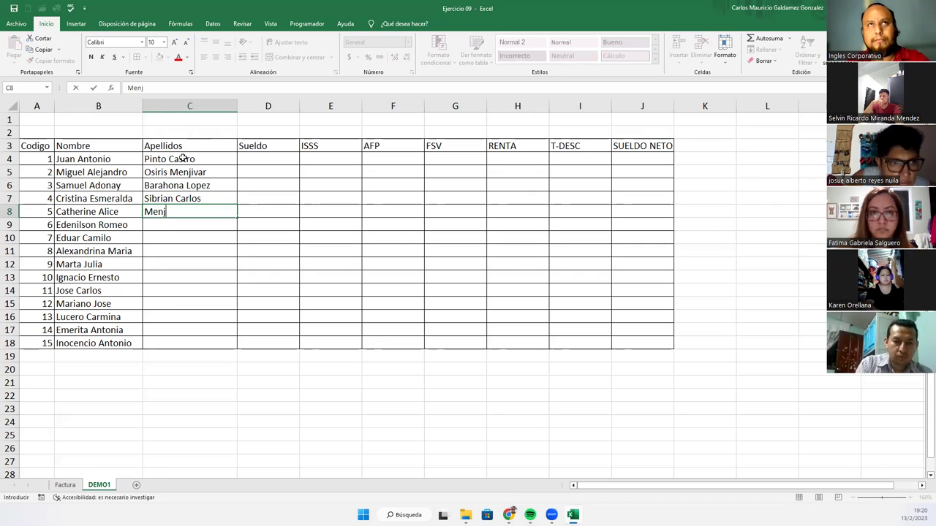
key("Return")
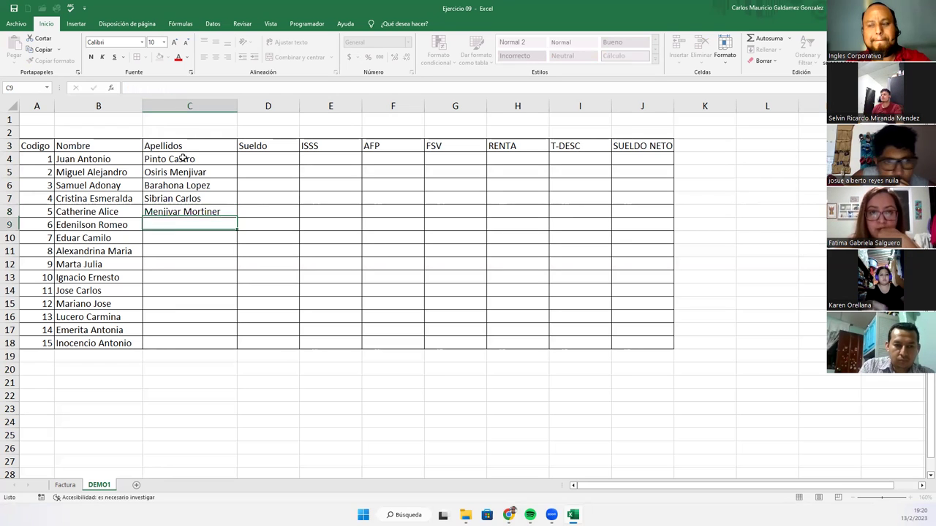
key("Return")
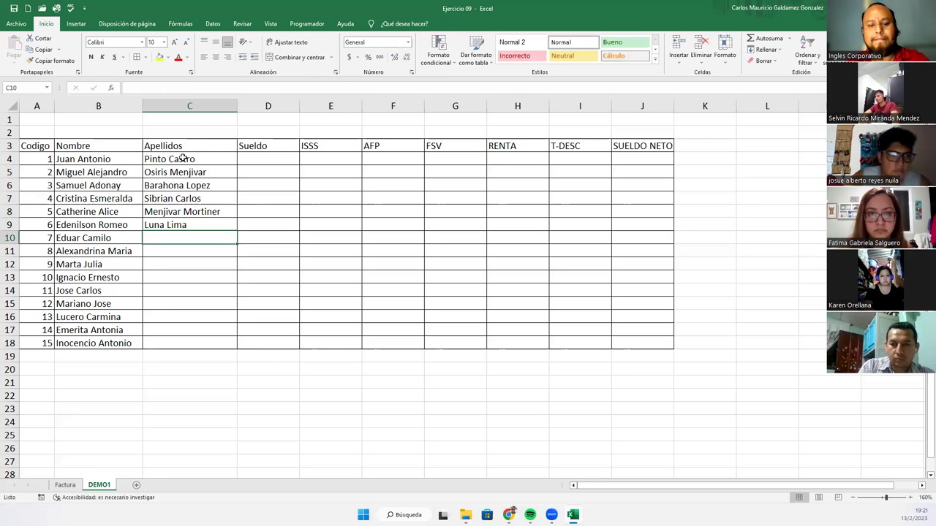
key("Return")
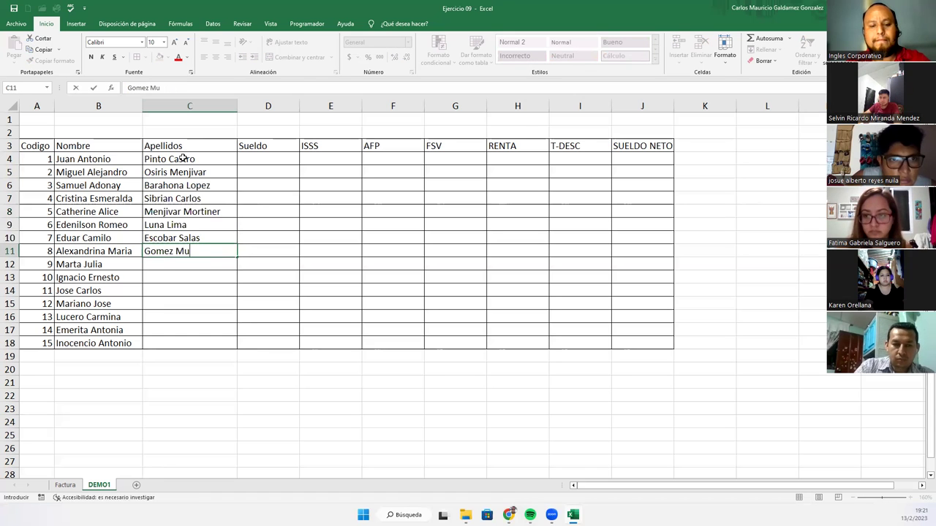
- Commit the eighth surname and enter surnames for employees 9–11 in C12:C14, fixing typos
key("Return")
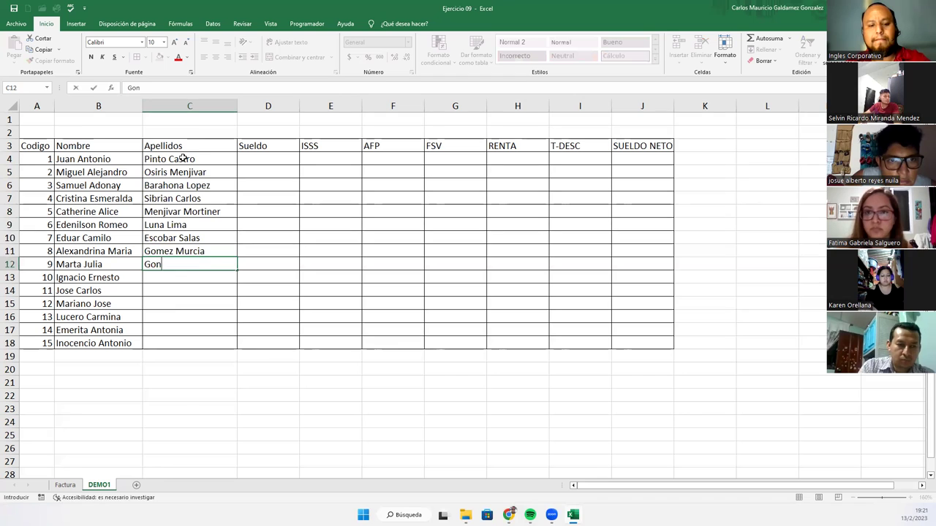
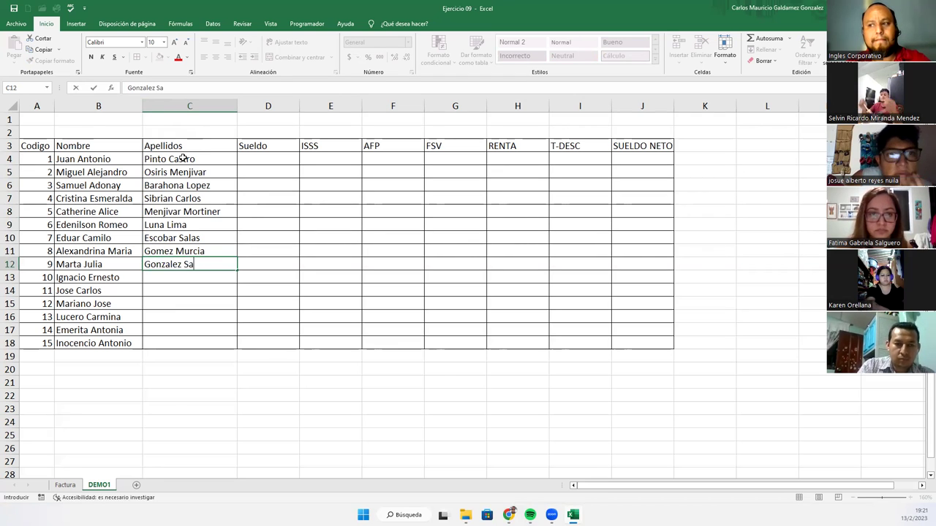
key("Return")
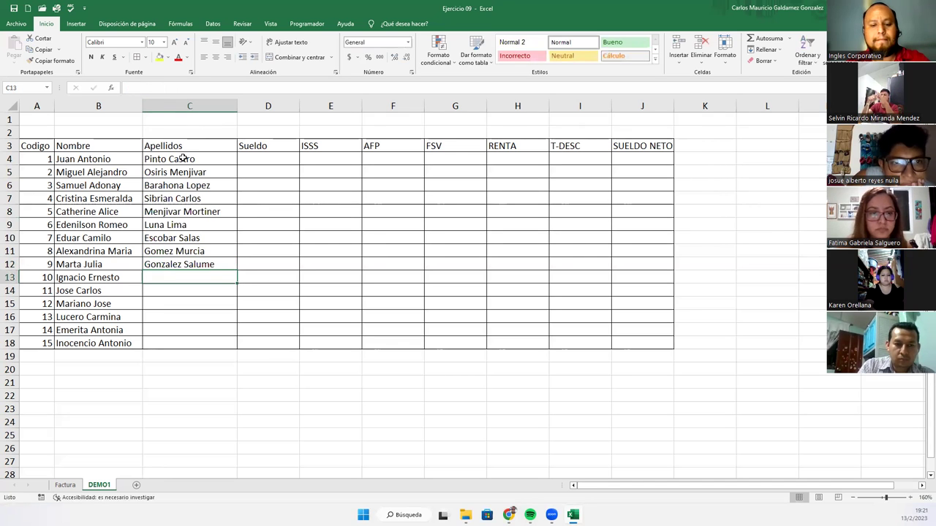
key("Return")
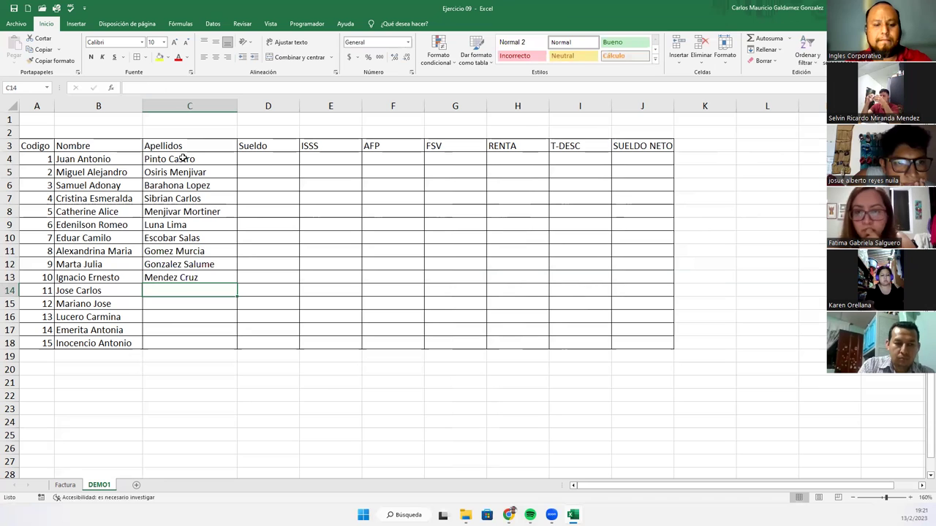
key("Return")
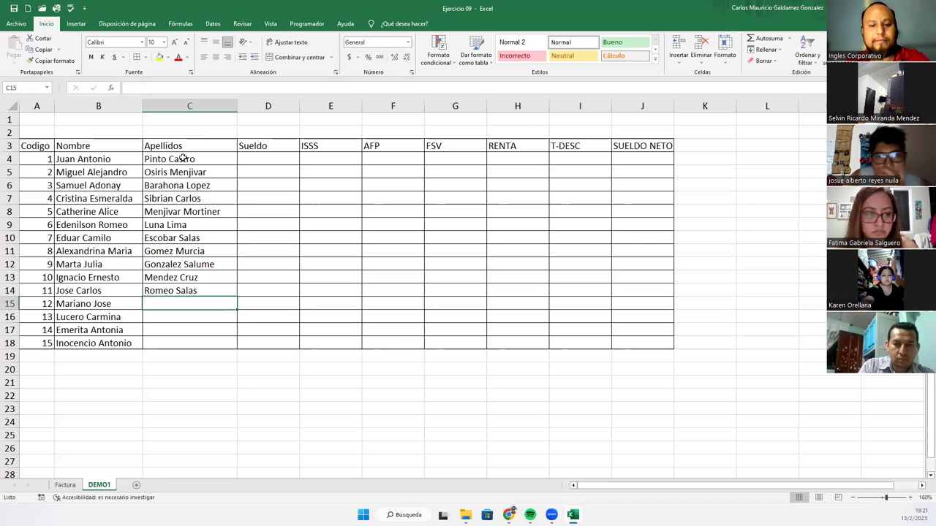
- Enter surnames for employees 12–15 in C15:C18
key("Return")
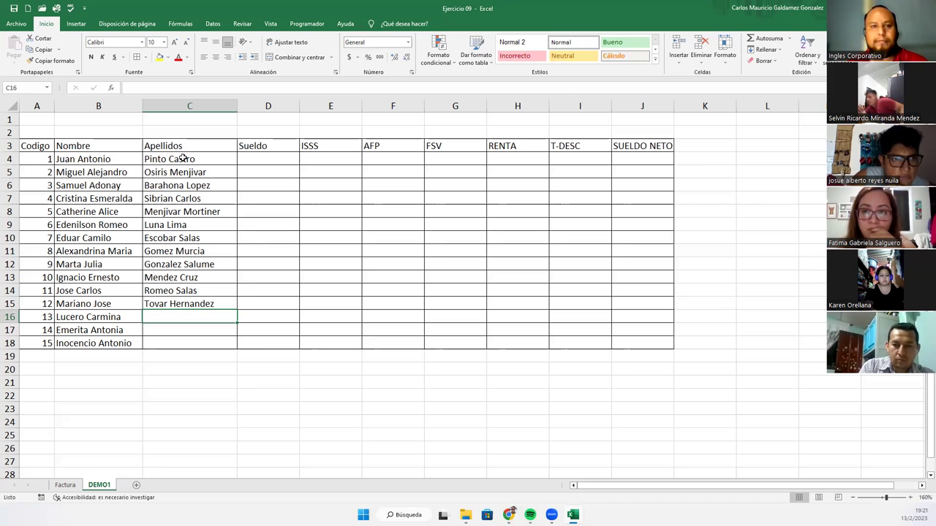
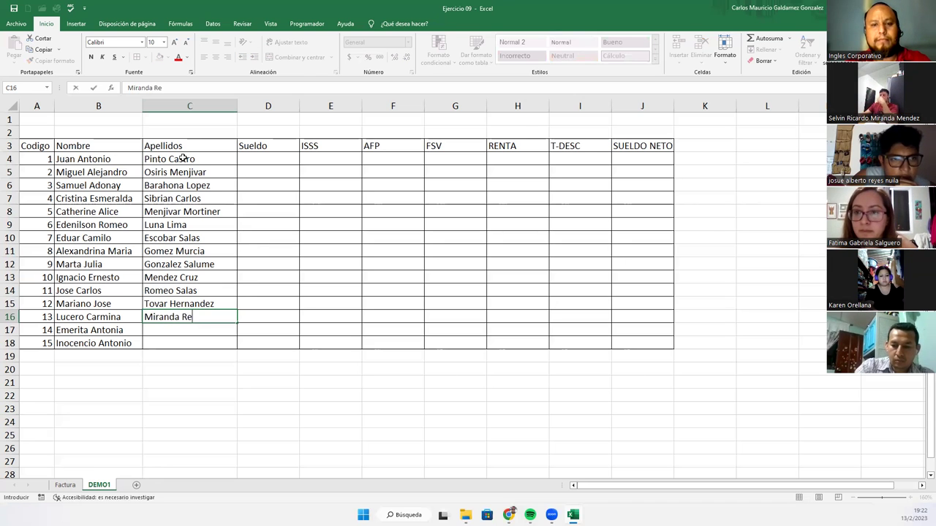
key("Return")
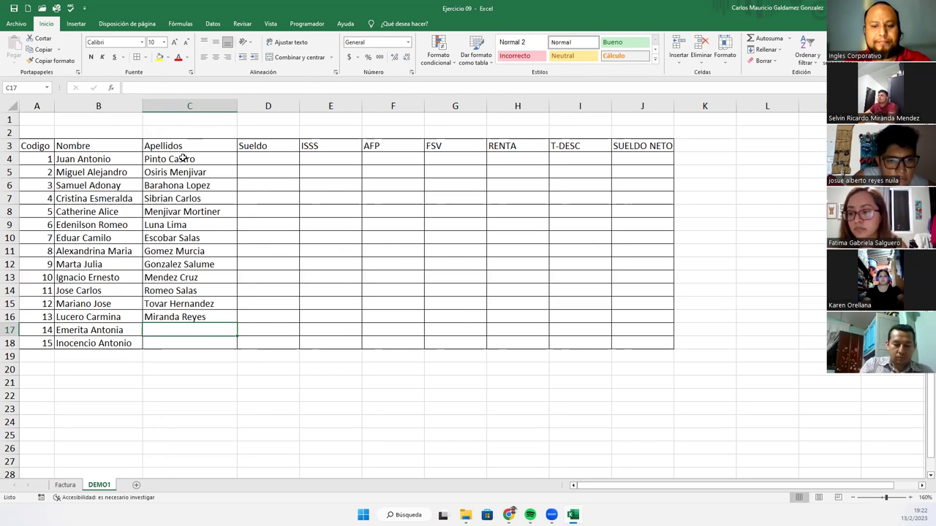
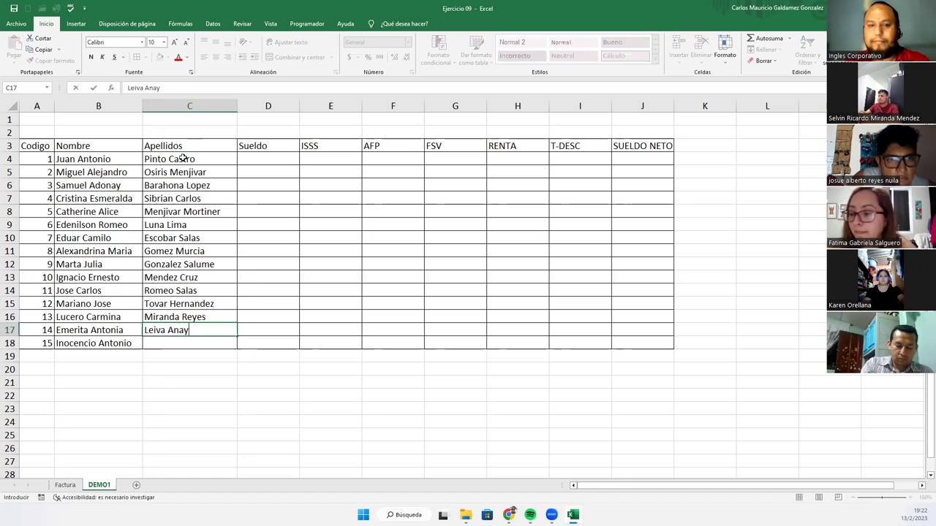
key("Return")
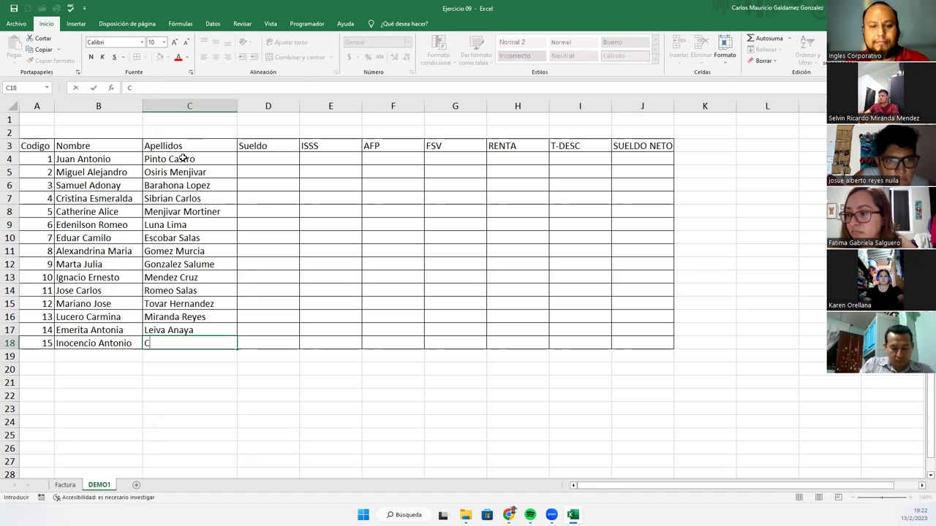
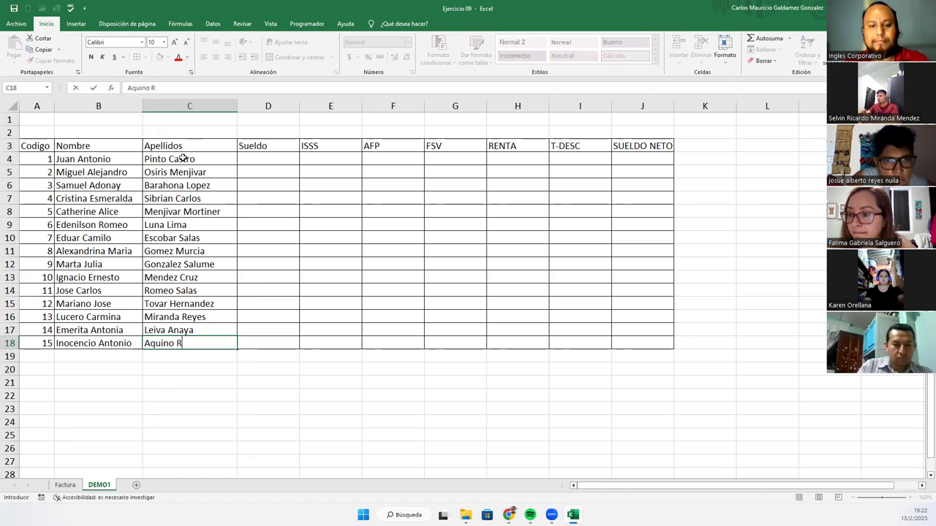
key("Return")
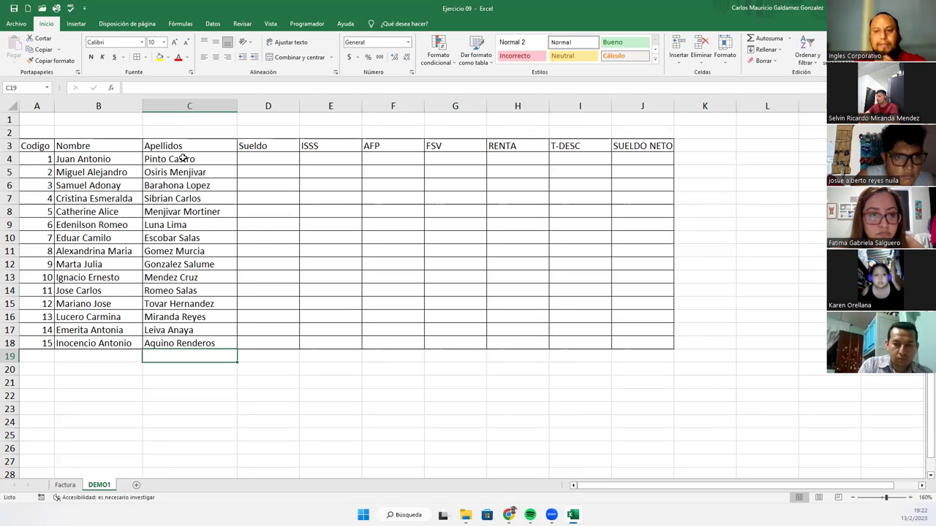
- Enter salaries 450, 480, 390 and 521 for the first four employees in D4:D7
left_click(256, 160)
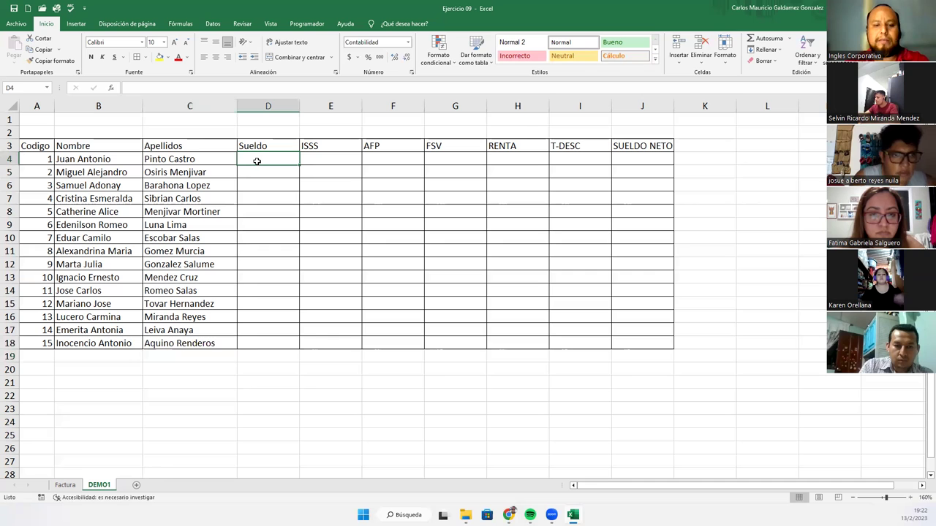
type("450")
key("Return")
type("480")
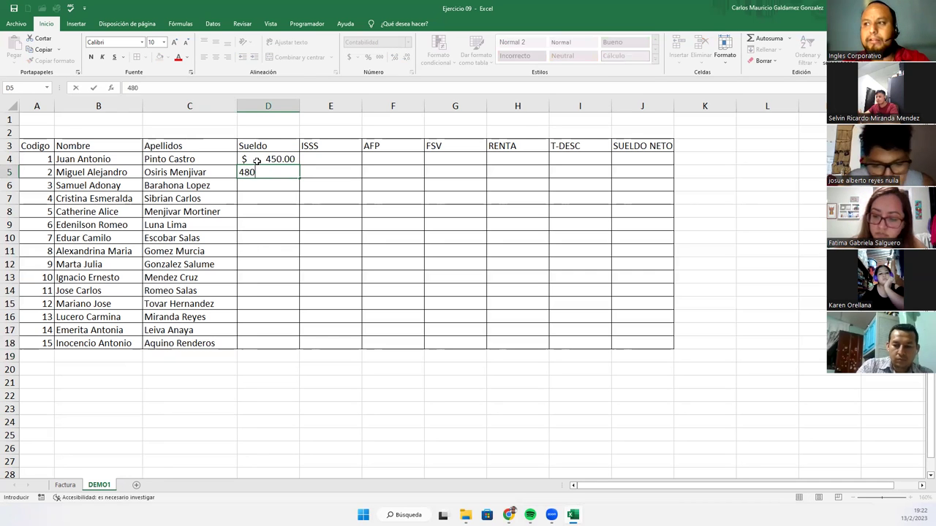
key("Return")
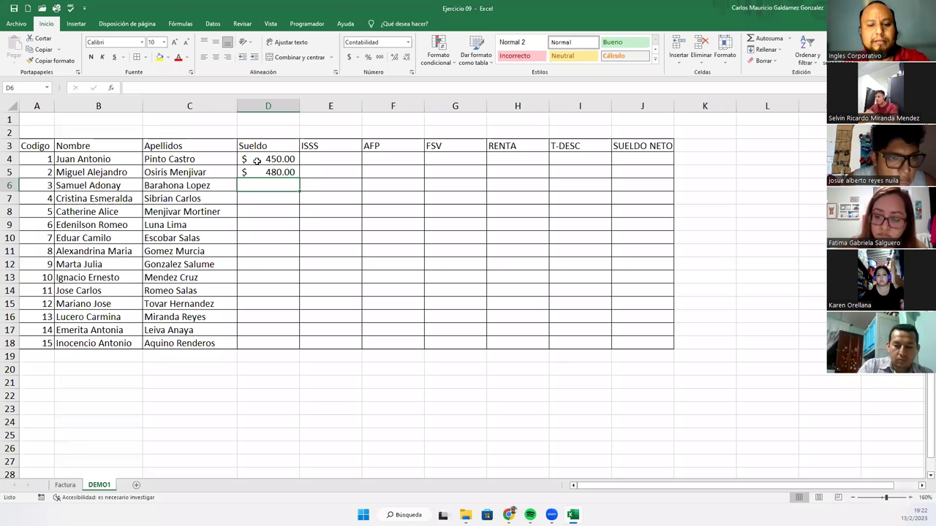
type("390")
key("Return")
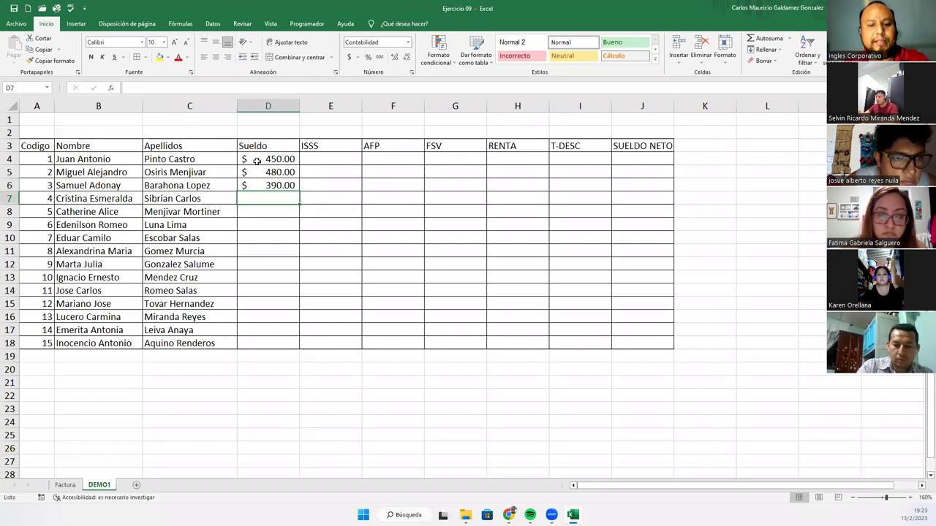
type("521")
key("Return")
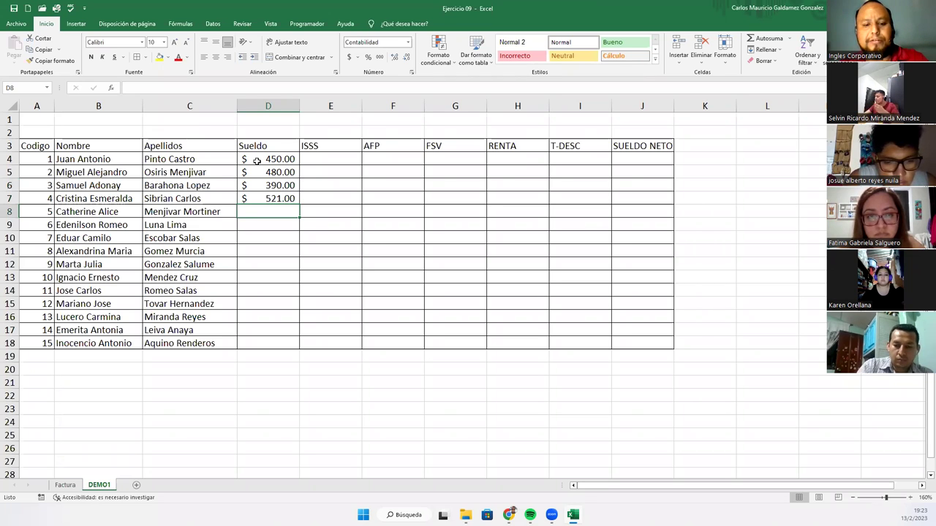
- Enter salaries 431, 450, 390, 600, 566 and 577 in D8:D13
type("431")
key("Return")
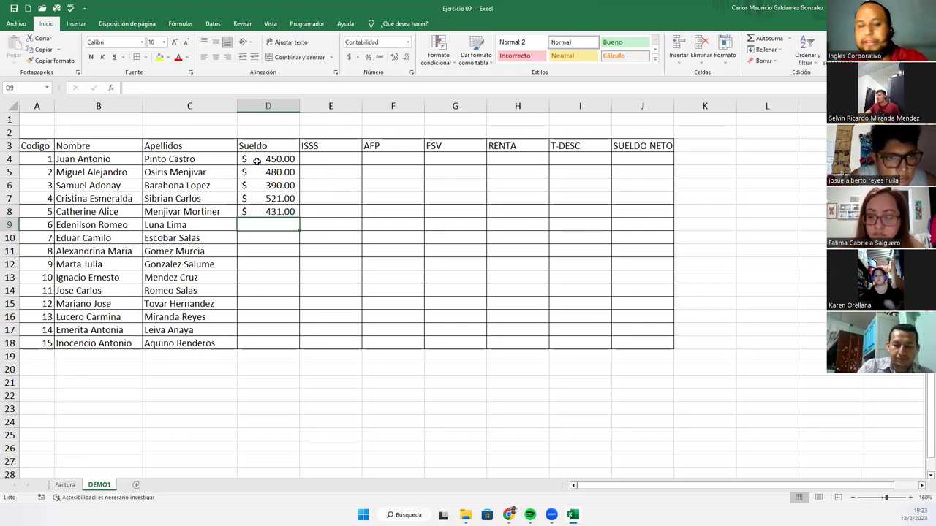
type("450")
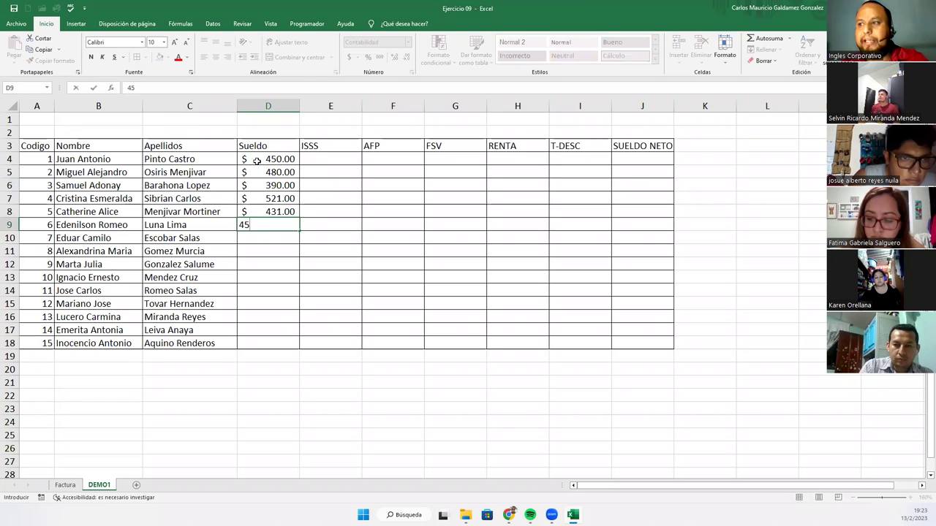
key("Return")
type("390")
key("Return")
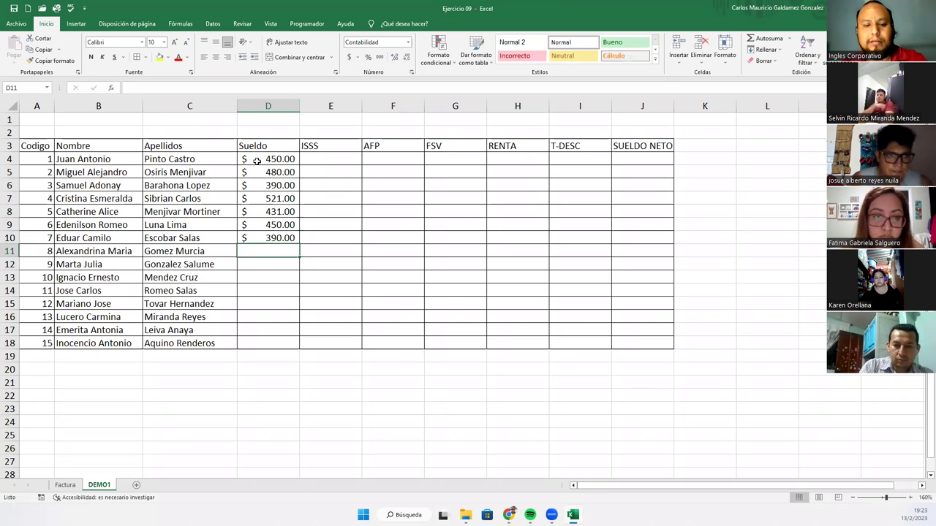
type("600")
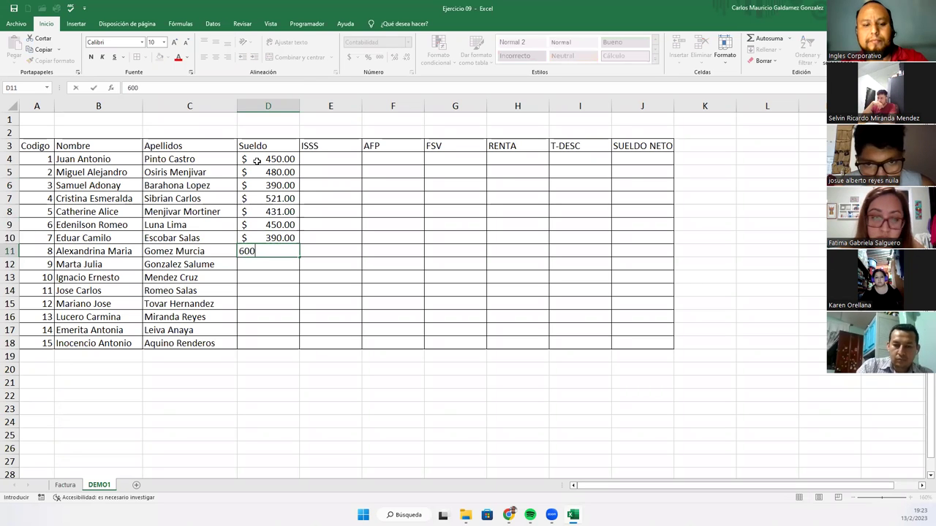
key("Return")
type("566")
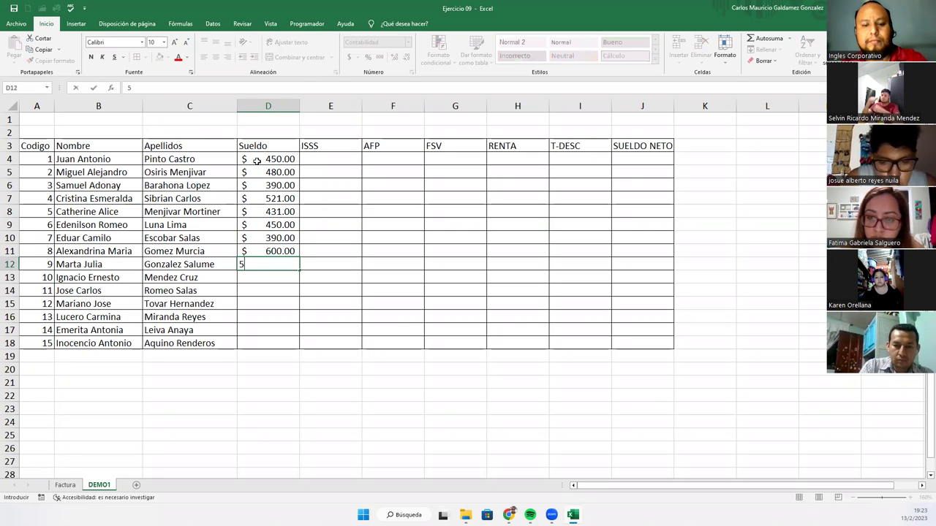
key("Return")
type("577")
key("Return")
- Enter salaries 594, 600, 400, 503 and 400 in D14:D18, then select the header row A3:J3
type("59")
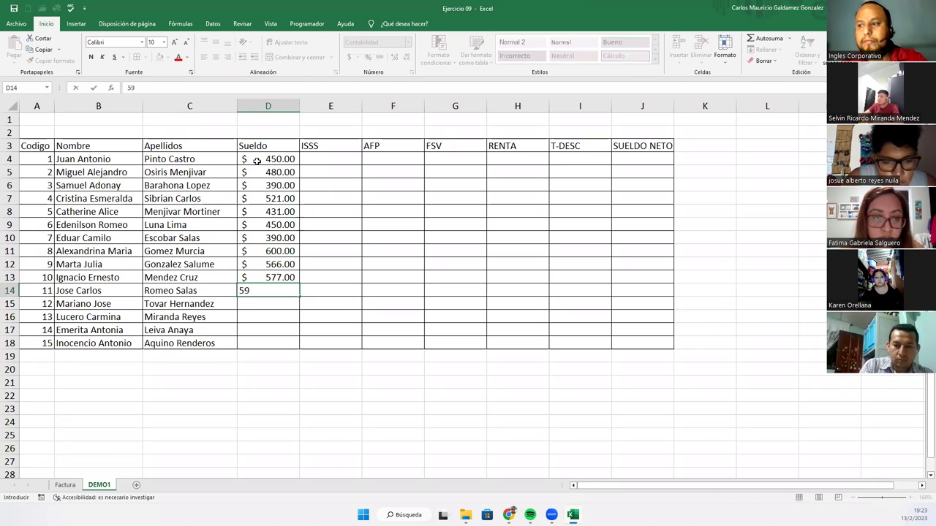
type("4")
key("Return")
type("600")
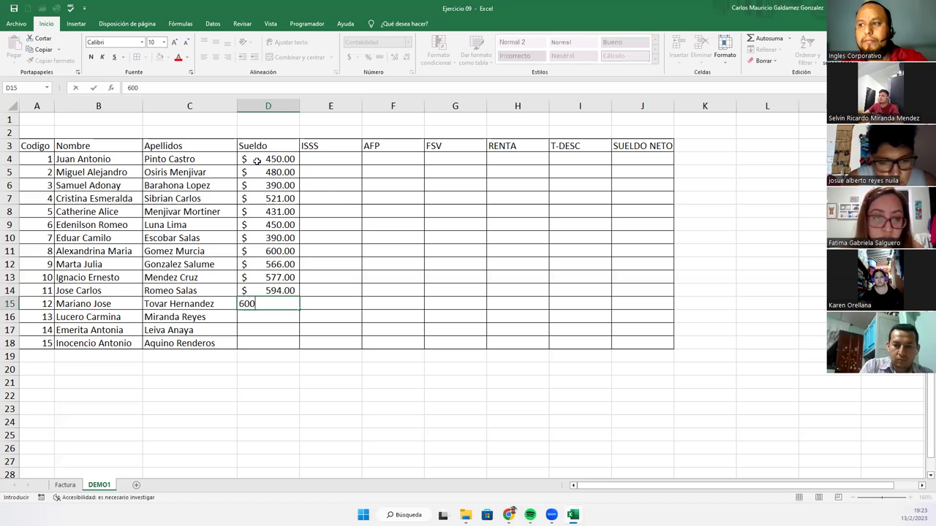
key("Return")
type("400")
key("Return")
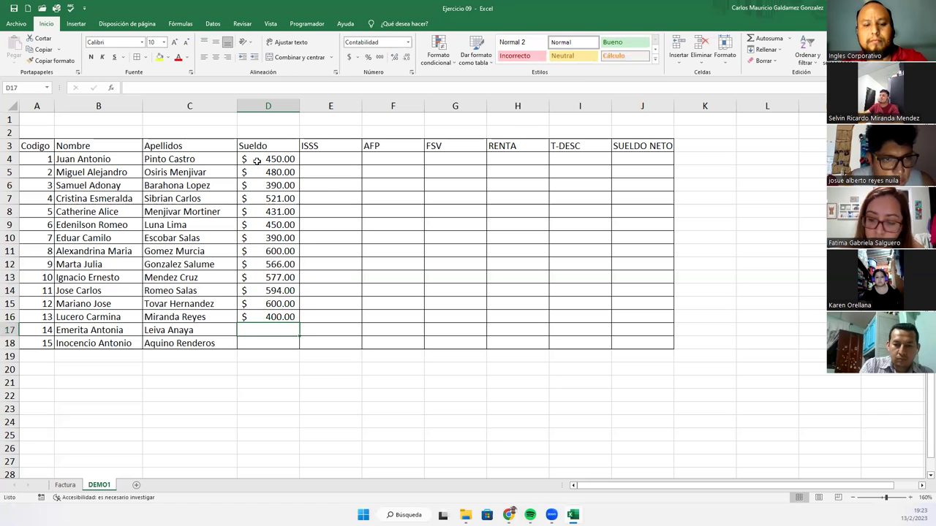
type("503")
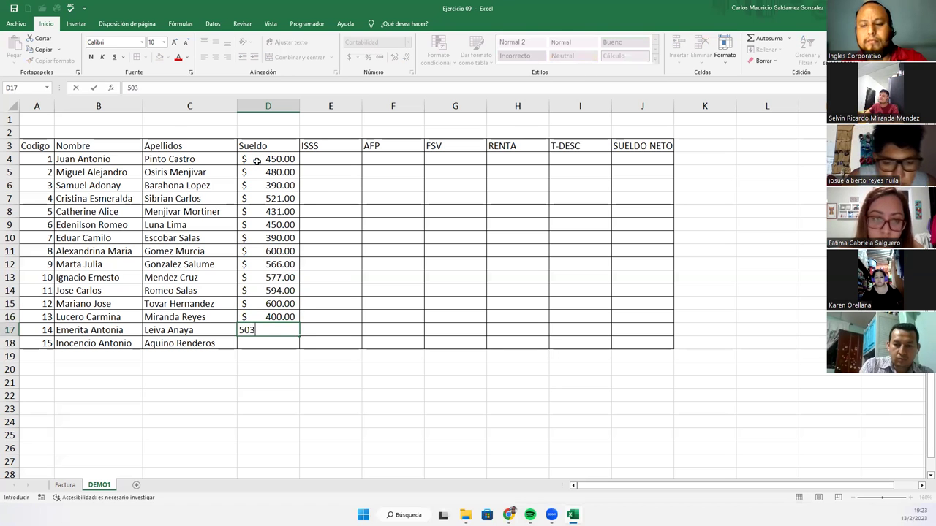
key("Return")
type("400")
key("Return")
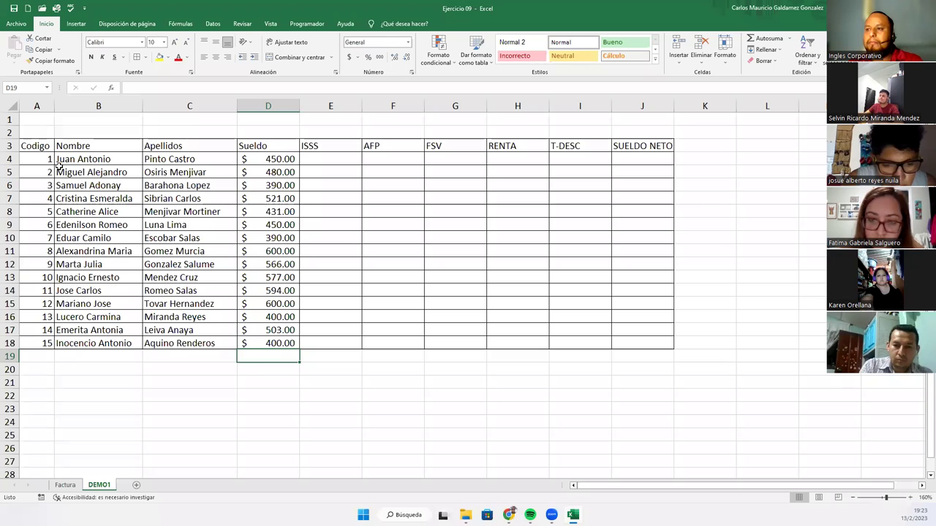
left_click_drag(30, 146, 642, 343)
left_click_drag(31, 147, 606, 141)
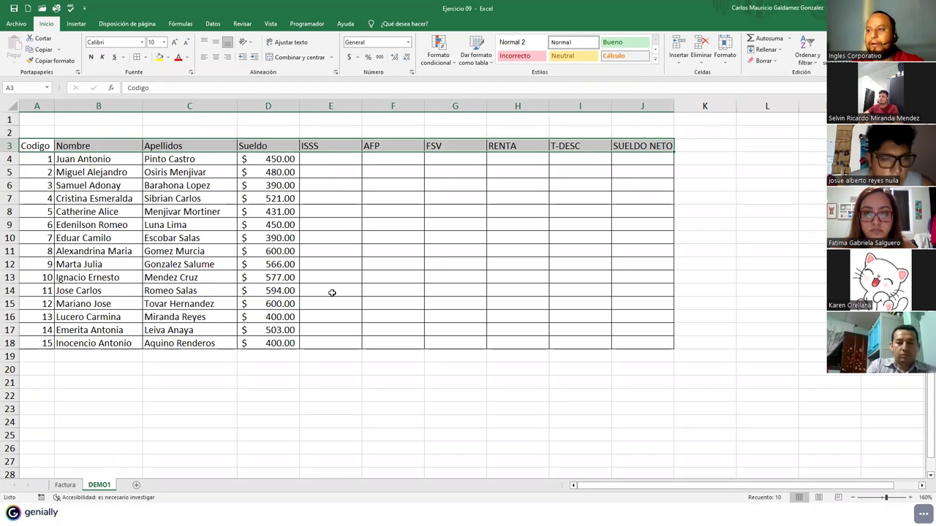
- Narrow the ISSS and AFP columns E and F, with column E at about 8.71 width
left_click(327, 211)
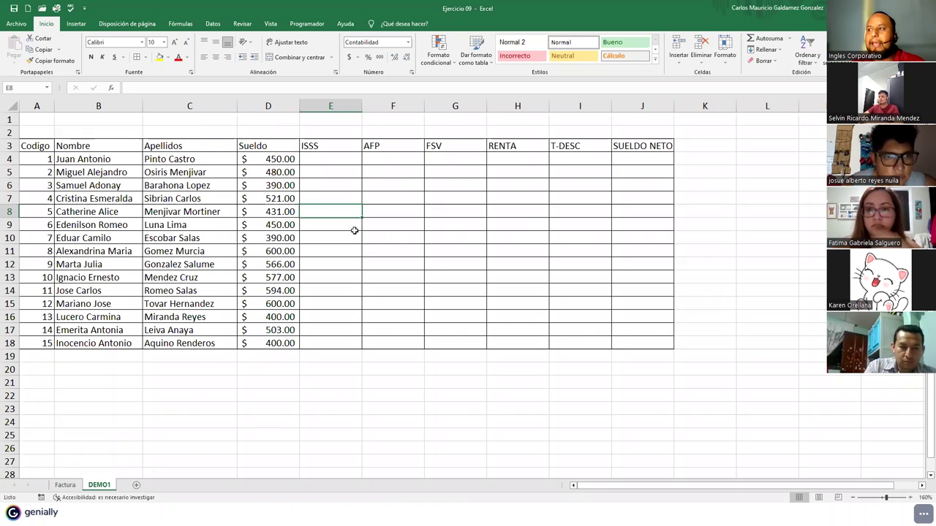
left_click_drag(360, 108, 351, 110)
left_click_drag(413, 111, 404, 111)
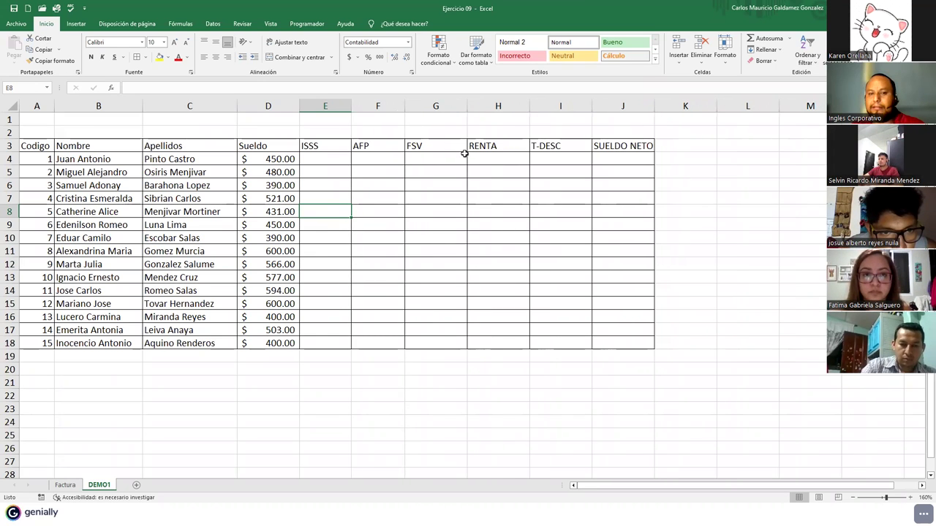
left_click_drag(351, 107, 603, 108)
- Set columns E through J to a column width of 8,71
right_click(604, 108)
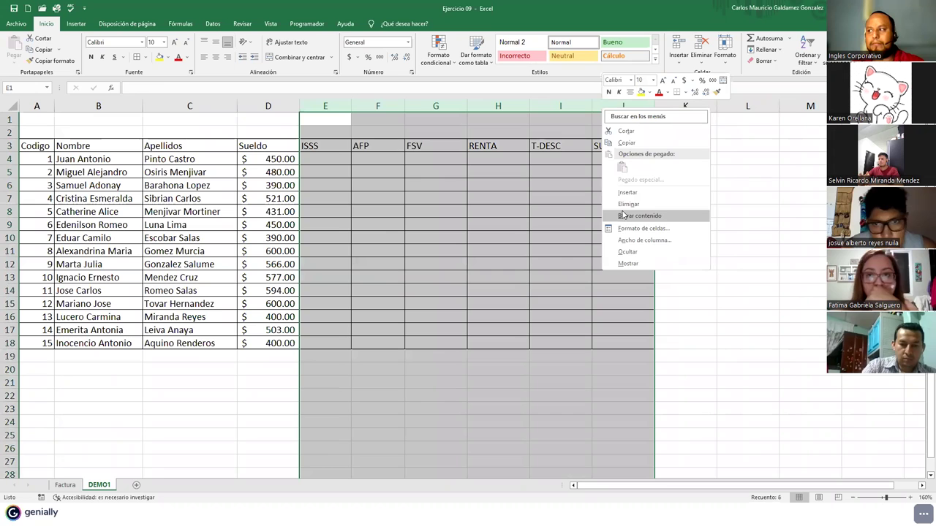
left_click(642, 240)
type("8,71")
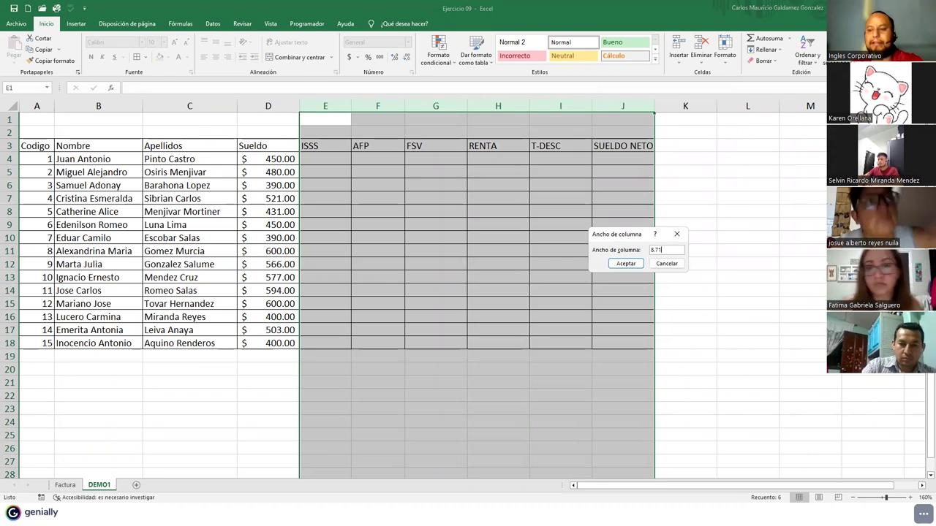
key("Return")
left_click(385, 230)
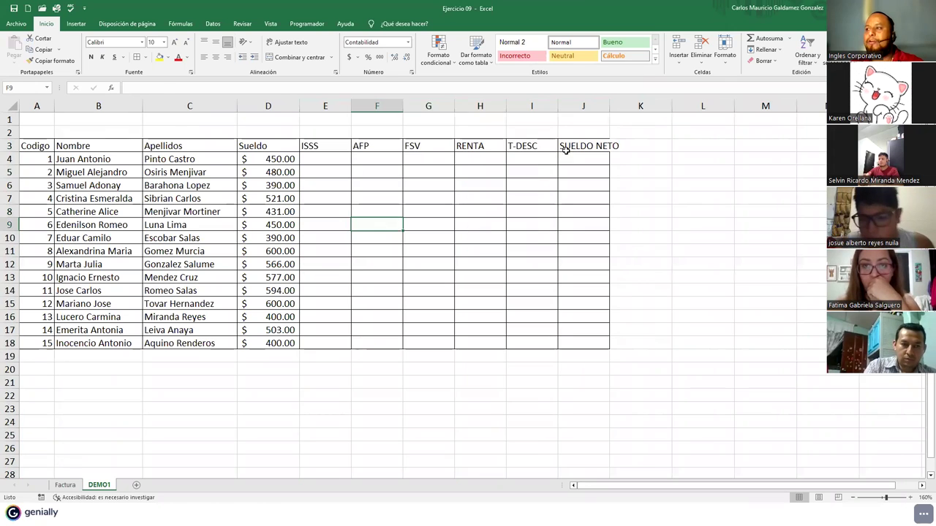
- Wrap the header text in A3:J3 and centre it horizontally and vertically
left_click_drag(560, 145, 29, 144)
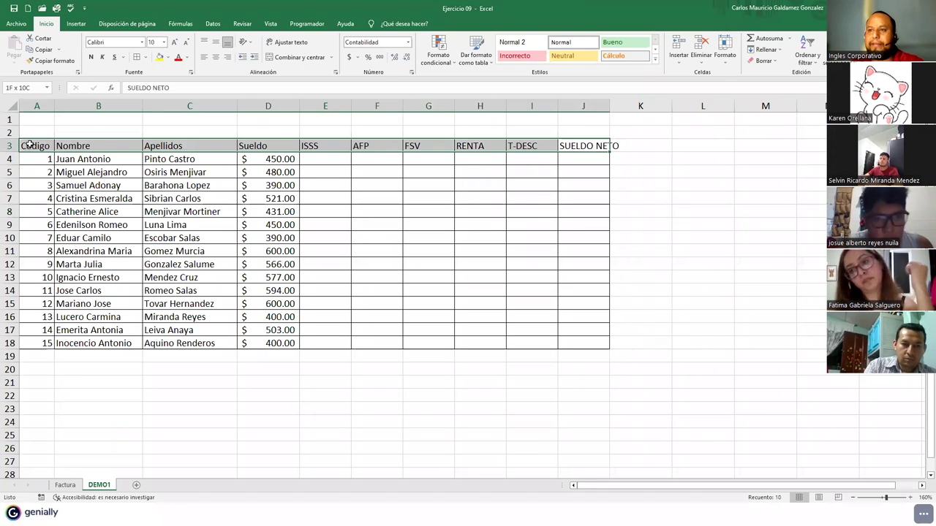
left_click(286, 45)
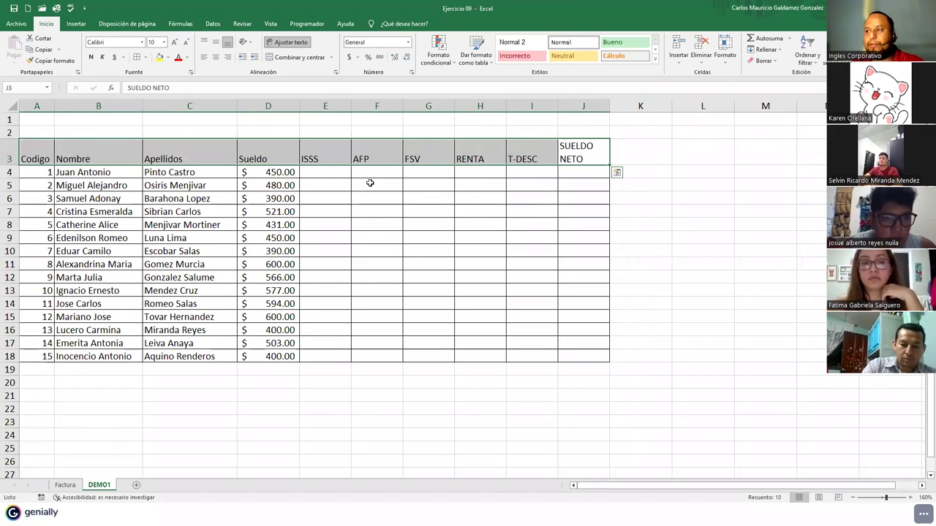
left_click(216, 57)
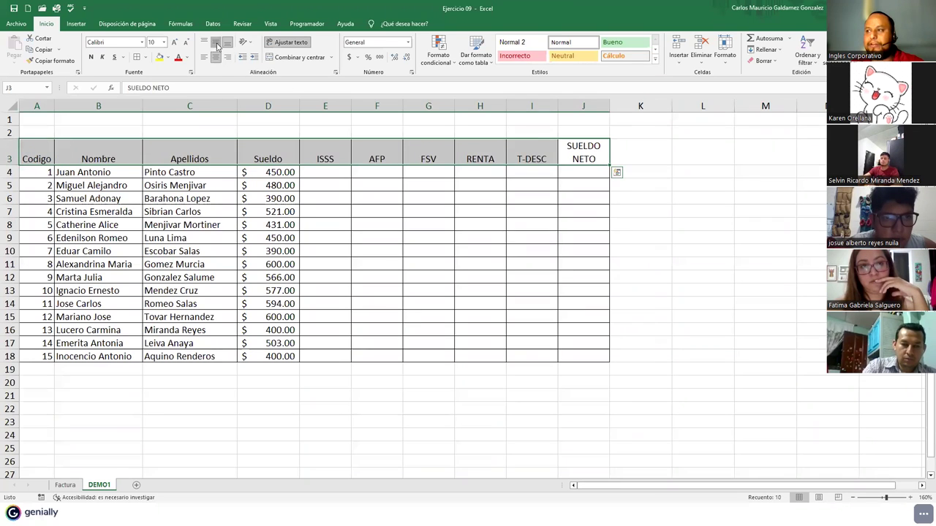
left_click(216, 42)
left_click(304, 239)
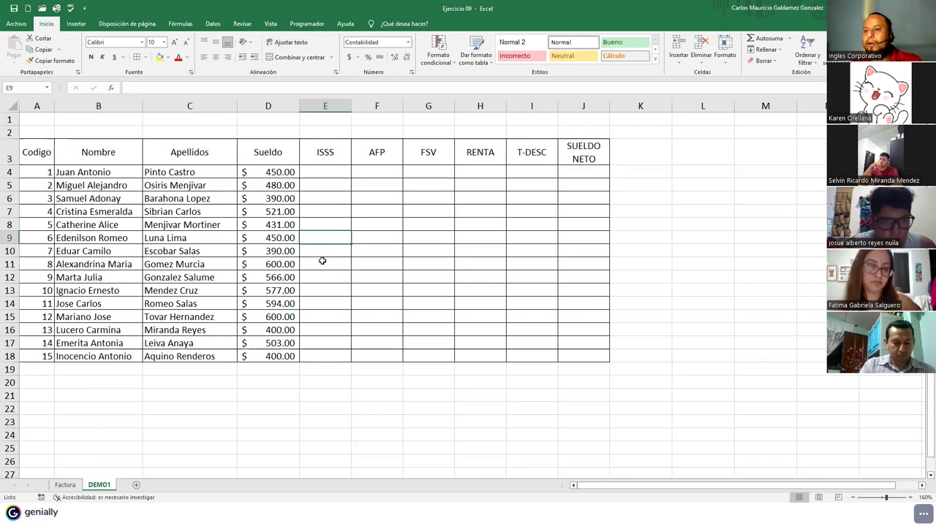
- Select the Apellidos, Sueldo and Nombre cells, then the whole payroll table
left_click_drag(166, 152, 282, 356)
left_click_drag(88, 152, 33, 354)
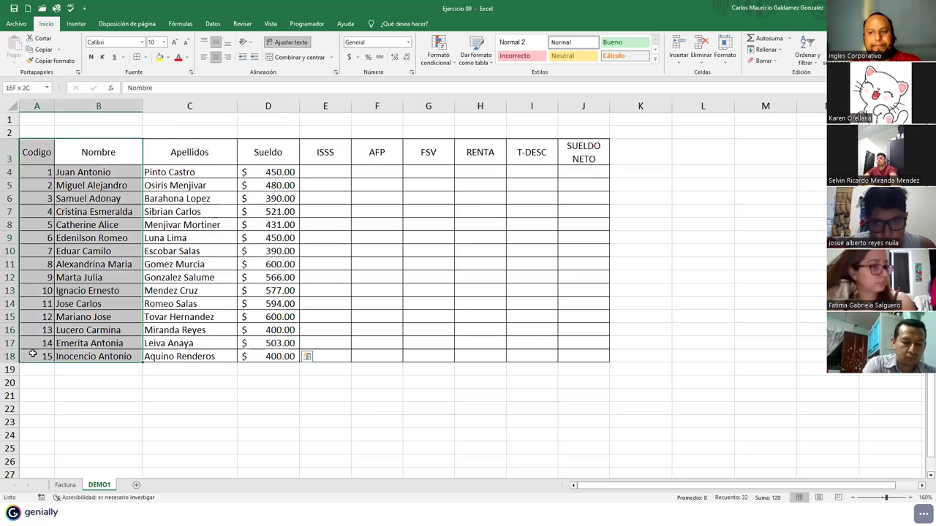
left_click(90, 329)
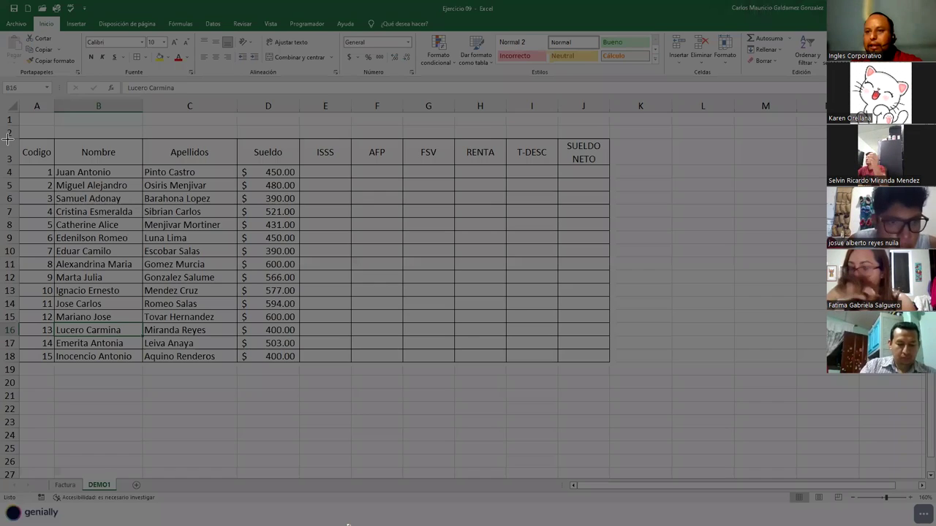
left_click_drag(7, 138, 466, 379)
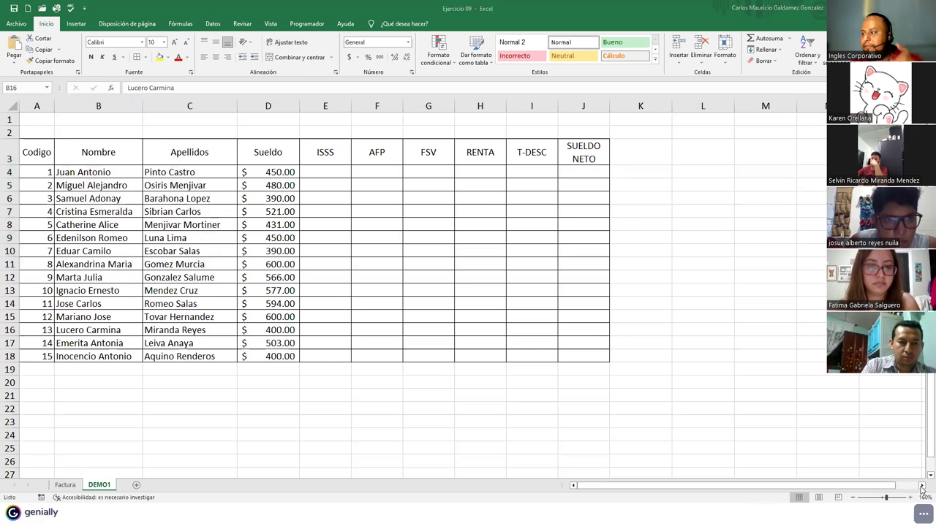
- Merge L6:M6 and title it TABLA DE VALORES
left_click(921, 486)
left_click(921, 485)
left_click(922, 486)
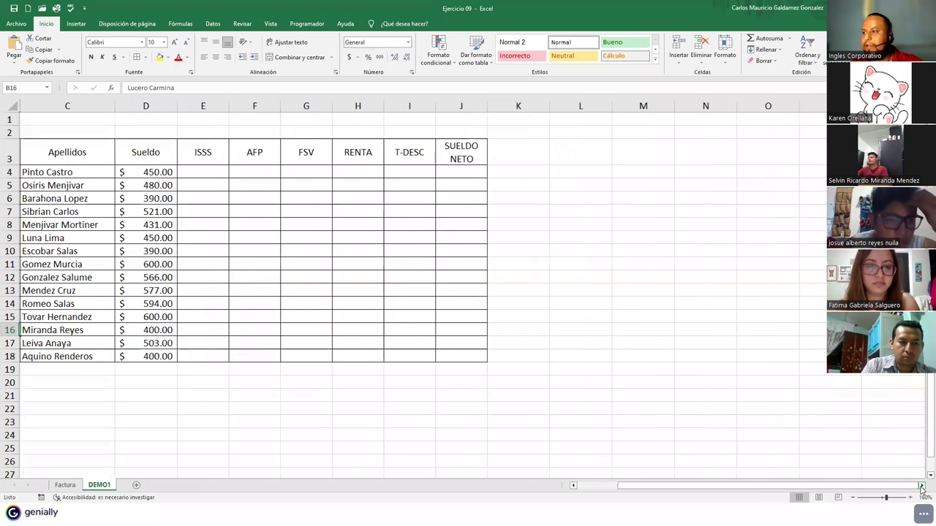
left_click(921, 485)
left_click_drag(494, 201, 543, 198)
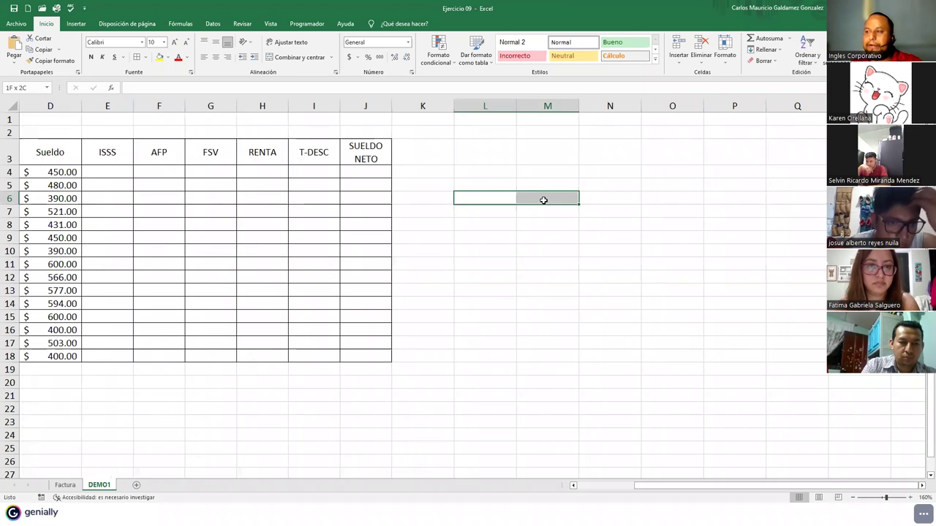
left_click(295, 59)
type("TABLA DE VALORES")
key("Return")
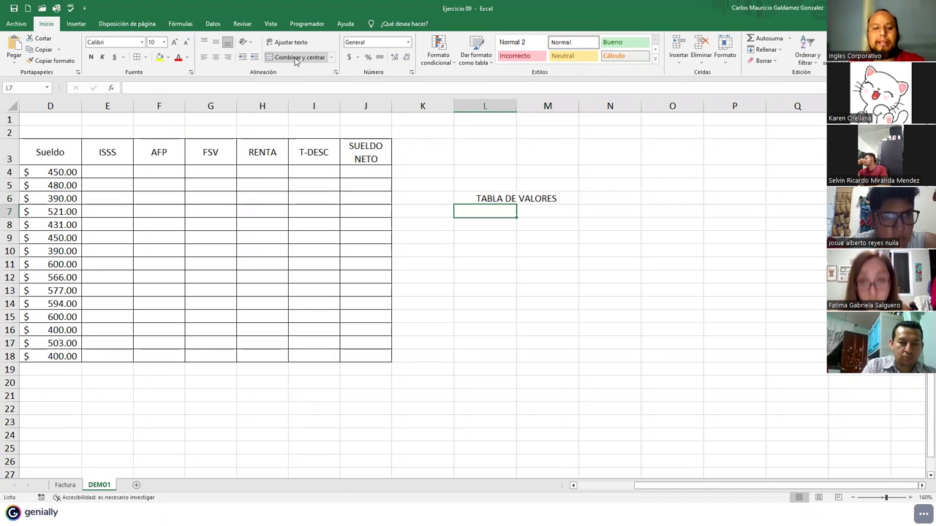
- Enter the labels % ISSS, %AFP, % FSV and % RENTA in L7:L10
type("II")
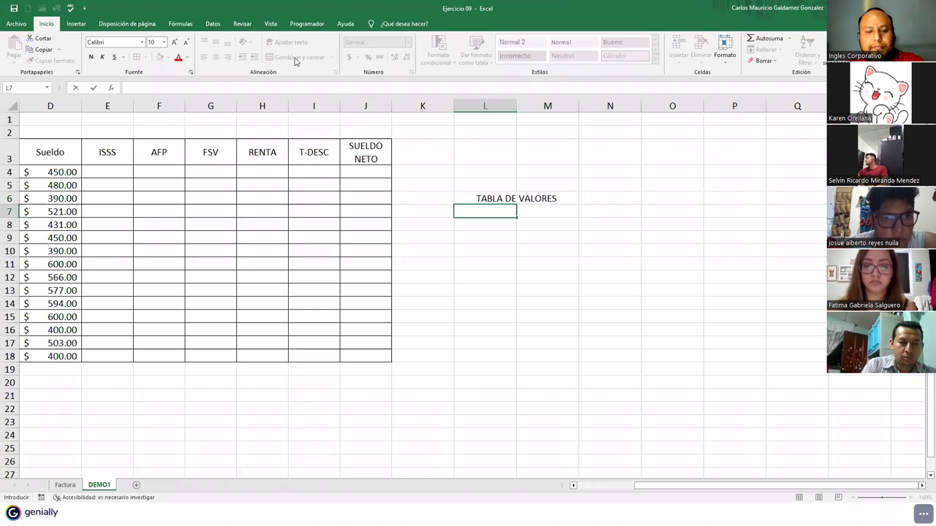
type("% ISSS")
key("Return")
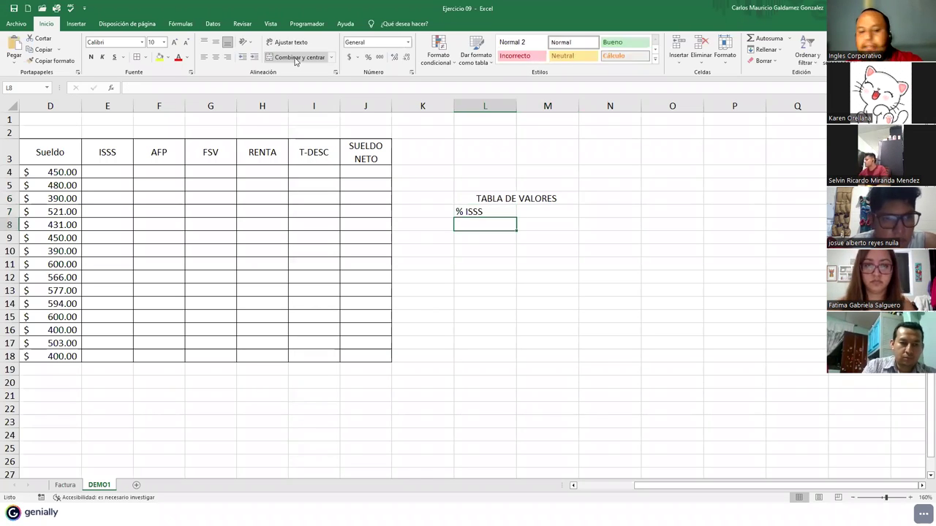
type("%AFP")
key("Return")
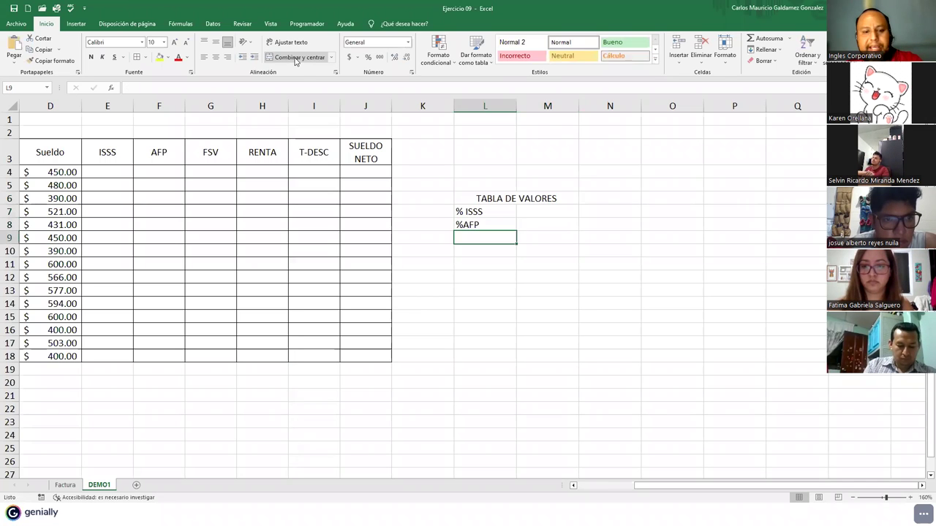
type("% FSV")
key("Return")
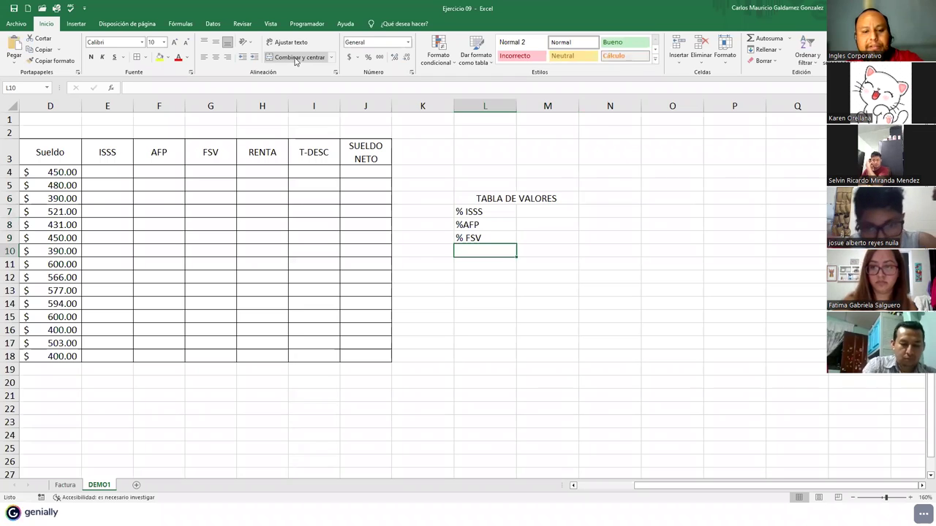
type("% RENTA")
key("Return")
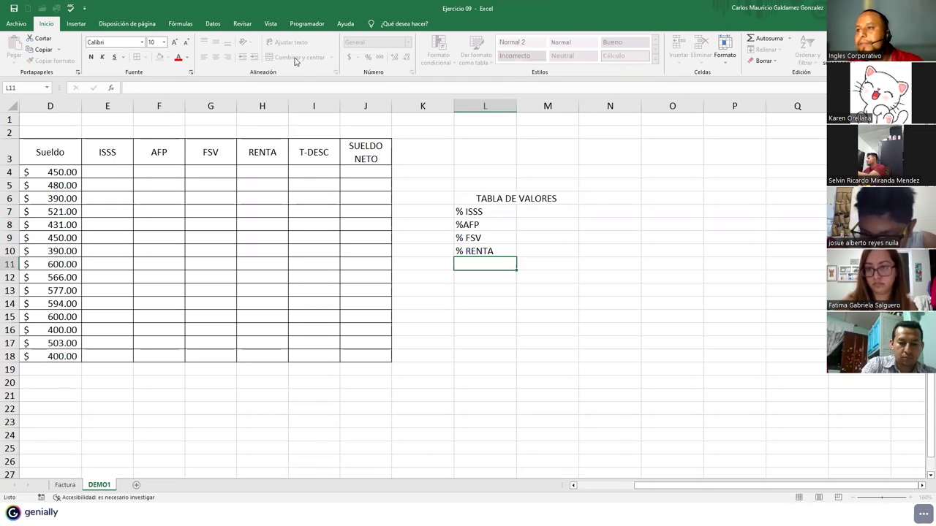
- Correct the label to % AFP and apply All Borders to L6:M10
left_click(460, 225)
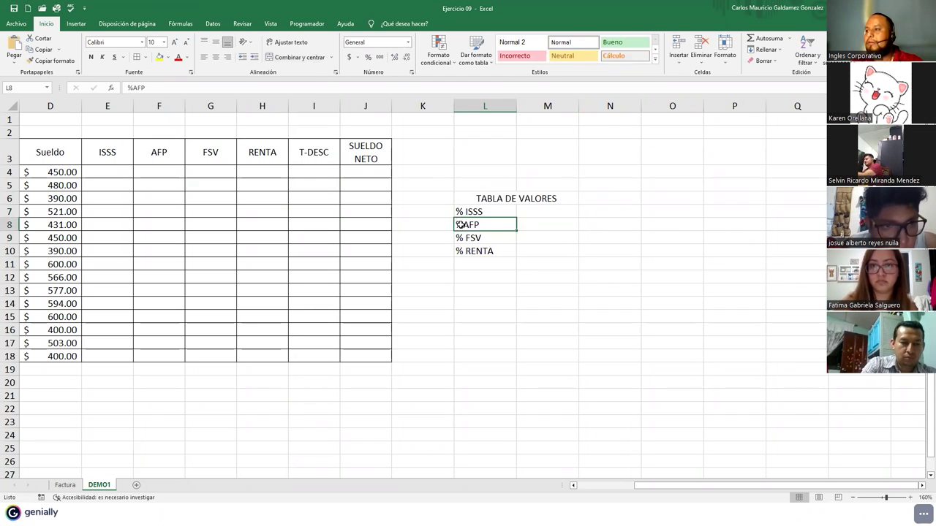
double_click(460, 225)
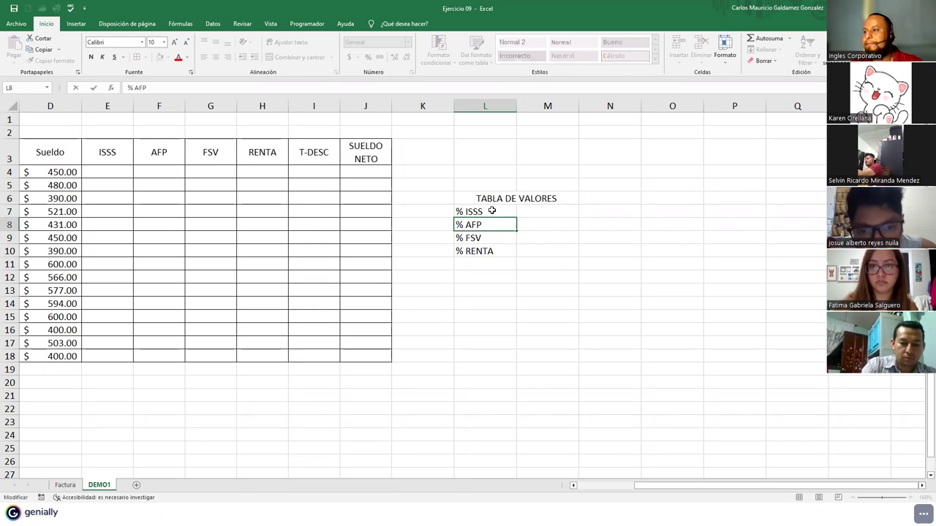
left_click(492, 211)
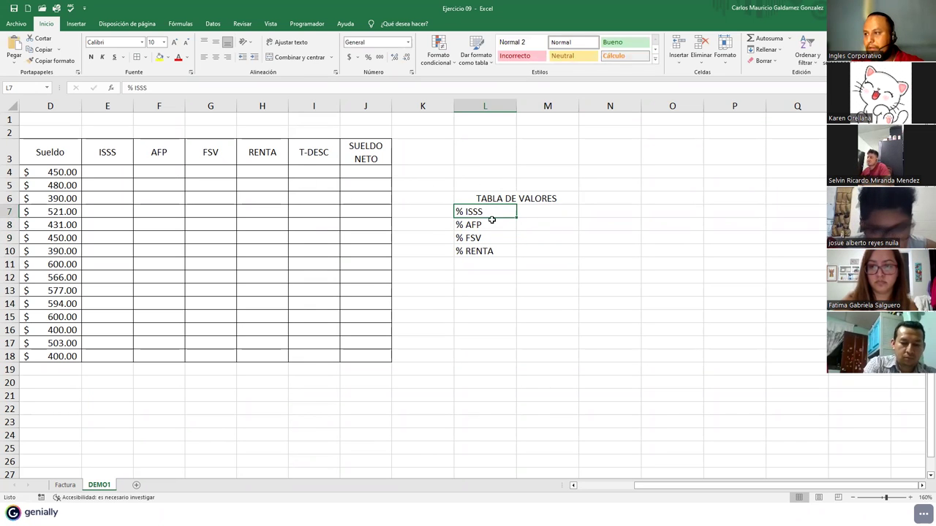
left_click_drag(489, 193, 508, 254)
left_click(136, 58)
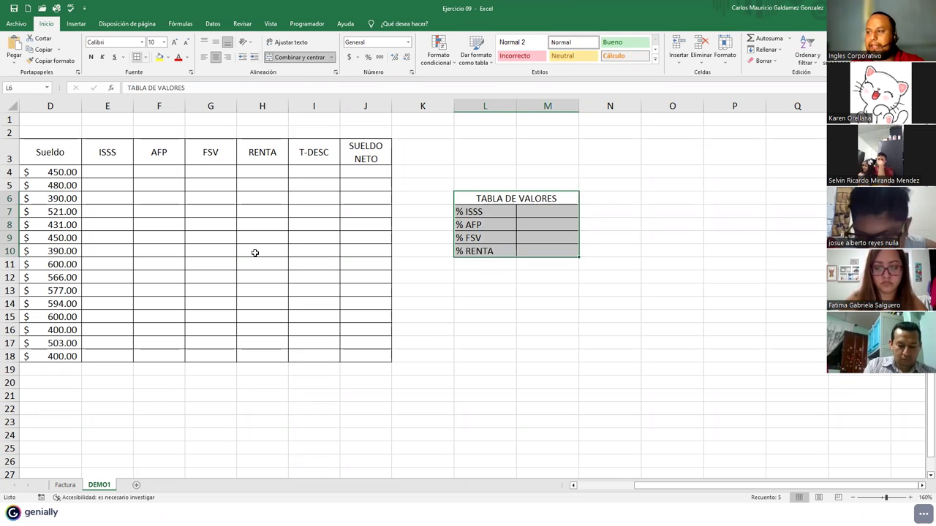
left_click(260, 264)
left_click(584, 487)
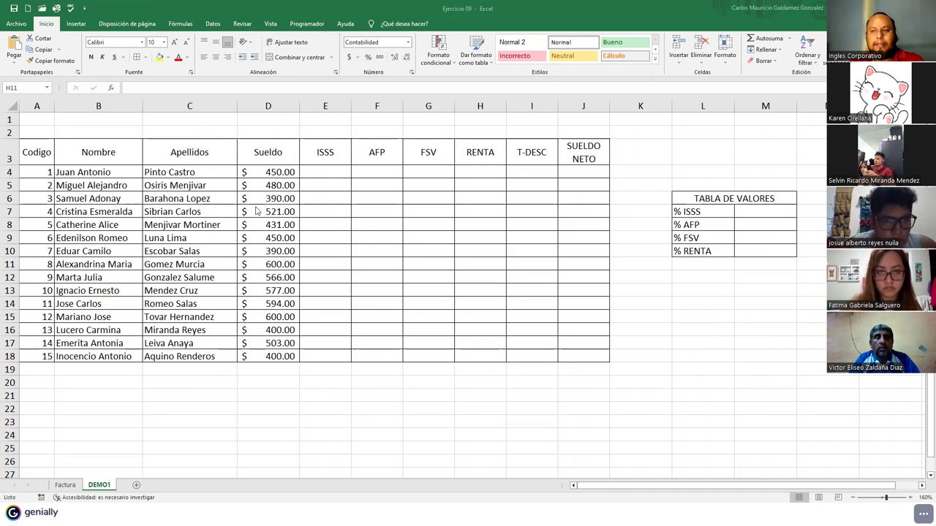
- Narrow column K so TABLA DE VALORES sits closer to the payroll table
left_click(313, 134)
left_click_drag(311, 132, 494, 135)
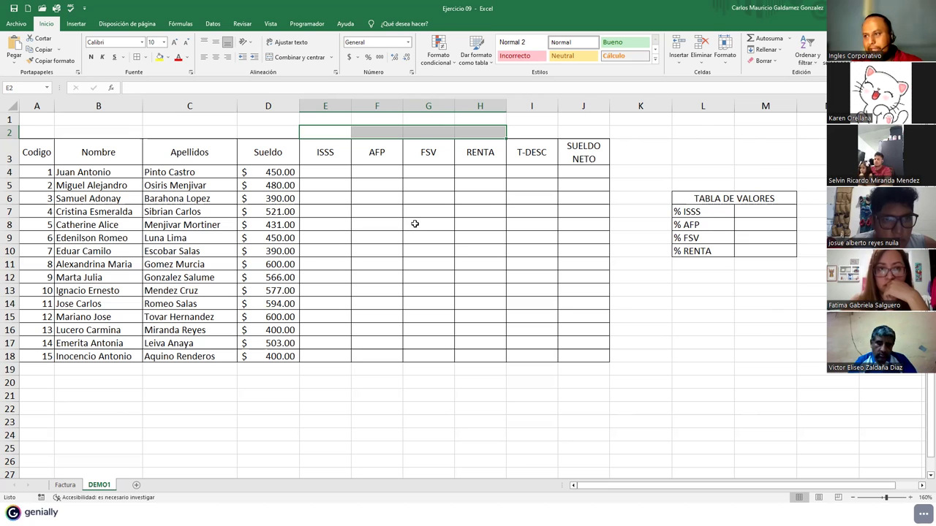
left_click(415, 223)
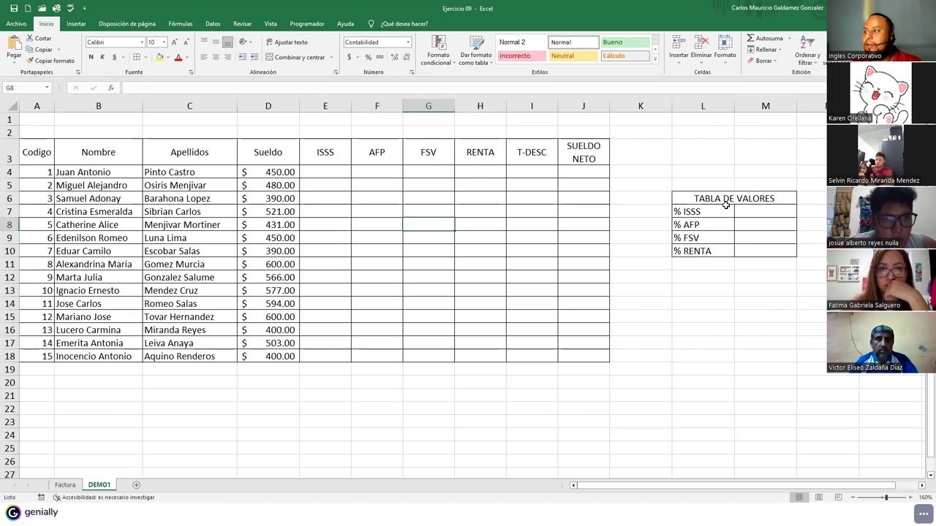
left_click_drag(672, 106, 631, 113)
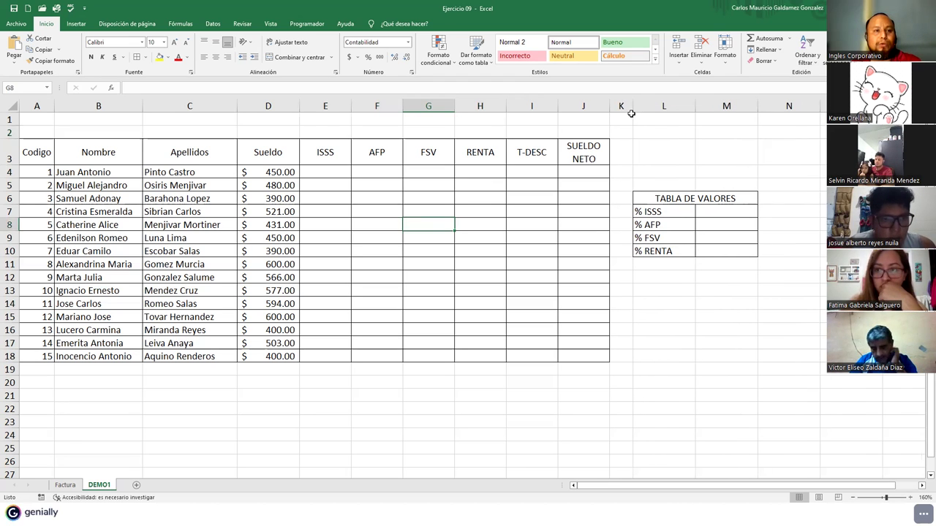
- Apply percentage format to rate cells M7:M10 and narrow column M
left_click(682, 199)
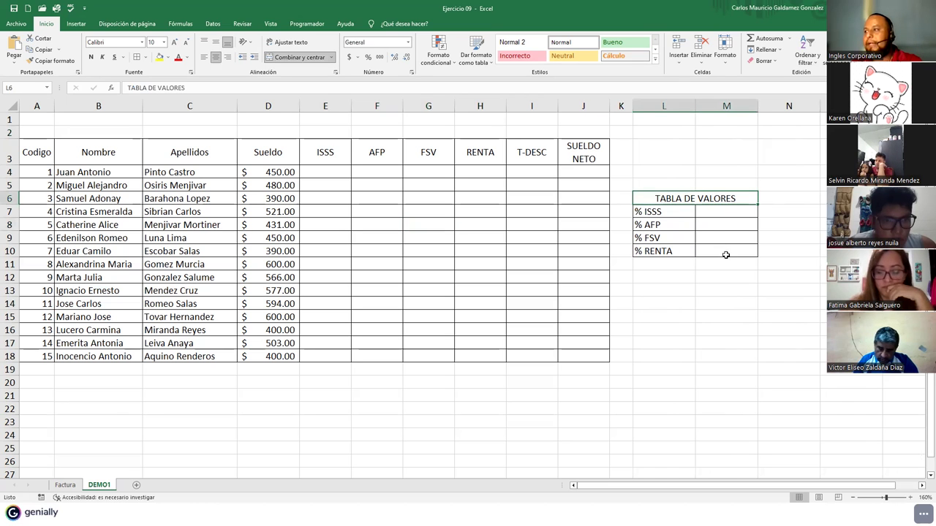
left_click_drag(703, 214, 713, 251)
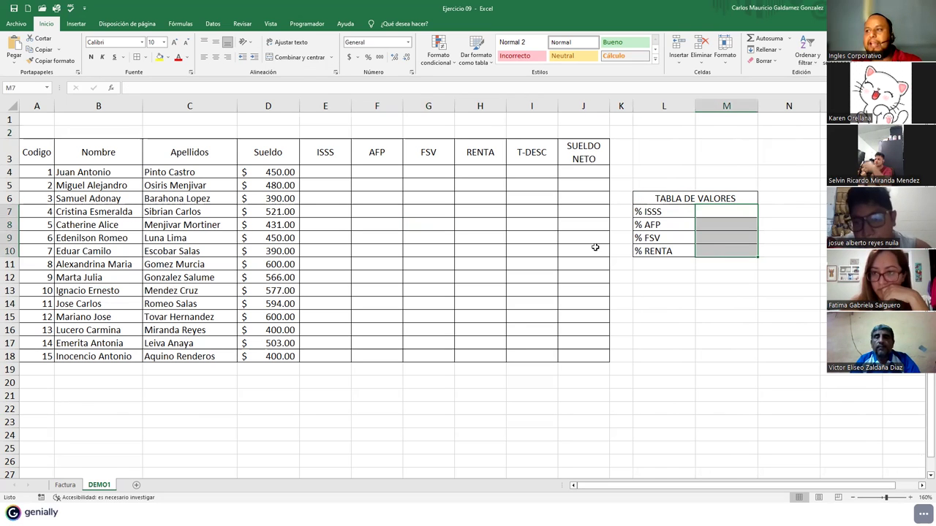
left_click(367, 57)
left_click(718, 215)
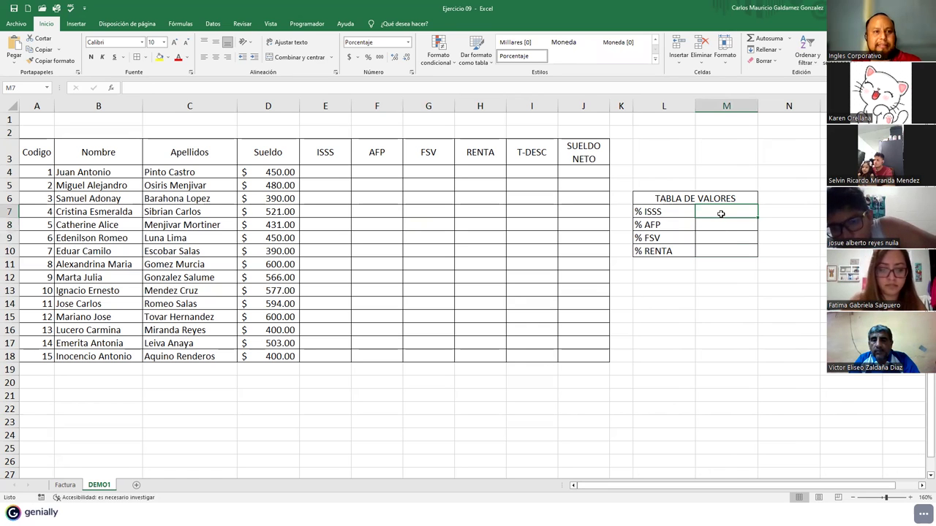
left_click_drag(752, 106, 737, 146)
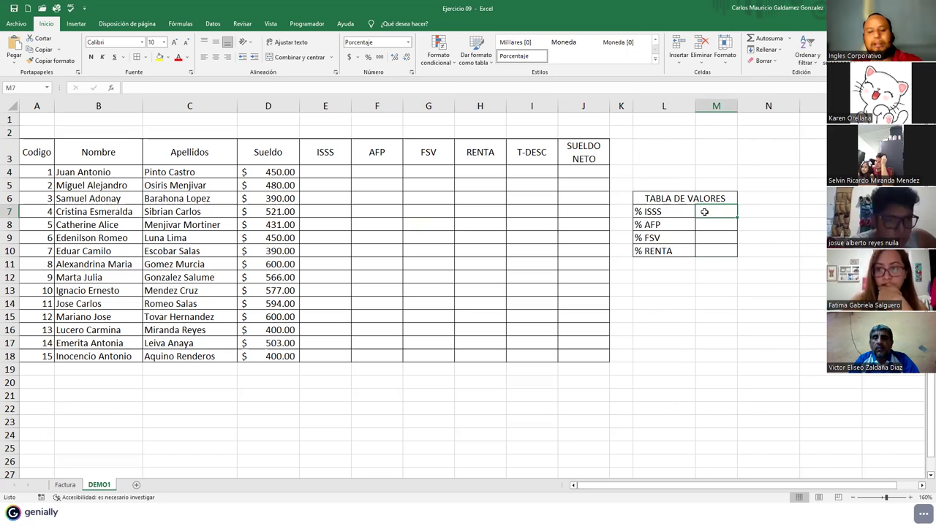
- Enter the 3% ISSS and 6.25% AFP rates and show two decimals in M7:M10
type("3")
key("Return")
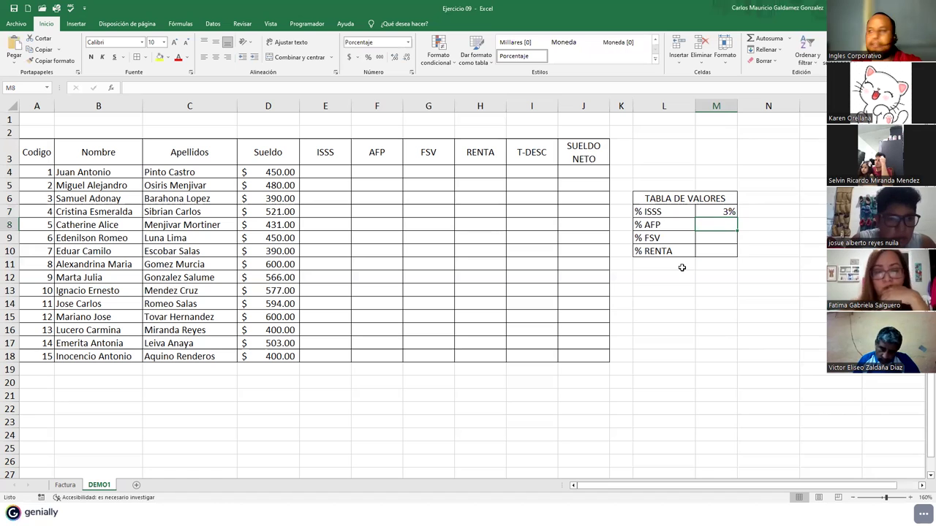
type("6.25")
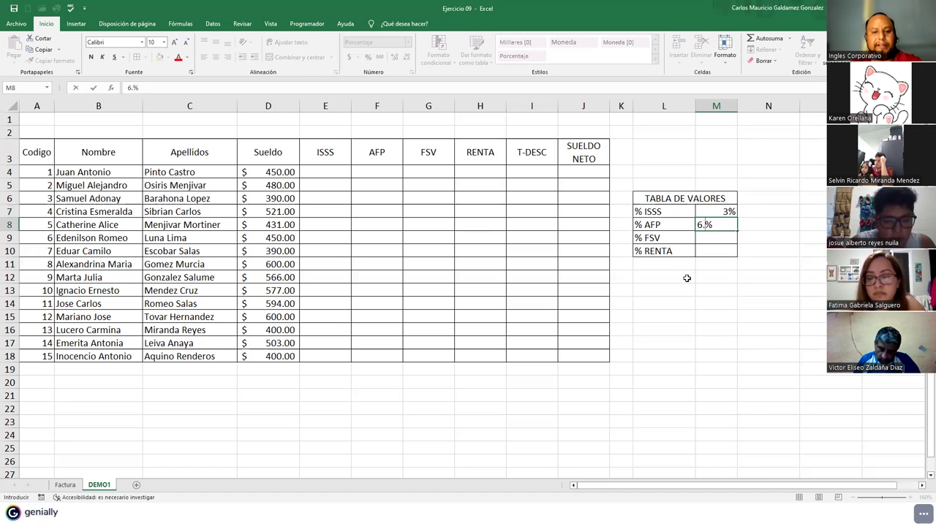
key("Tab")
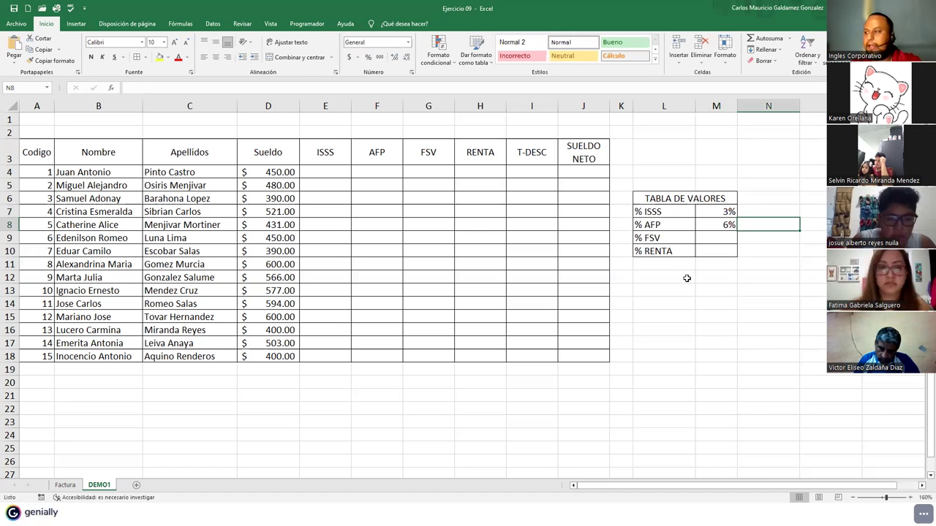
key("Left")
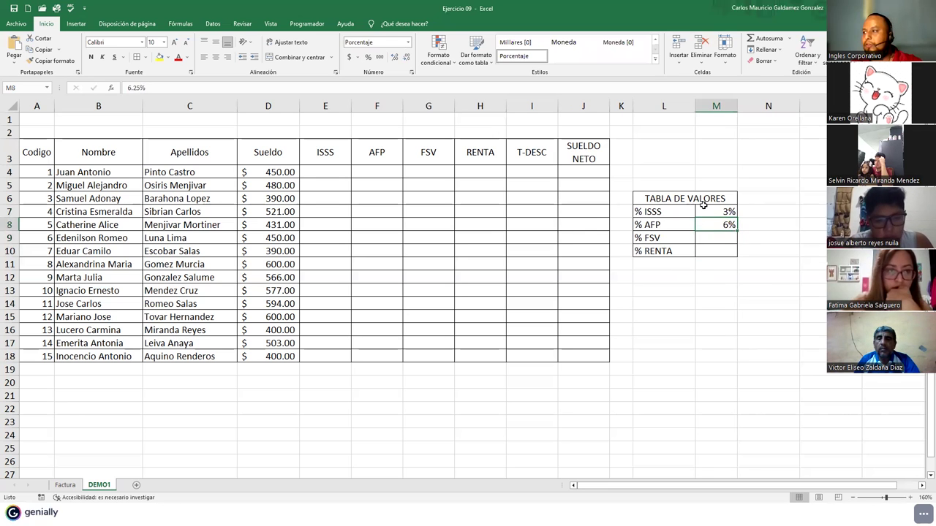
left_click_drag(702, 207, 716, 250)
left_click(394, 57)
left_click(394, 57)
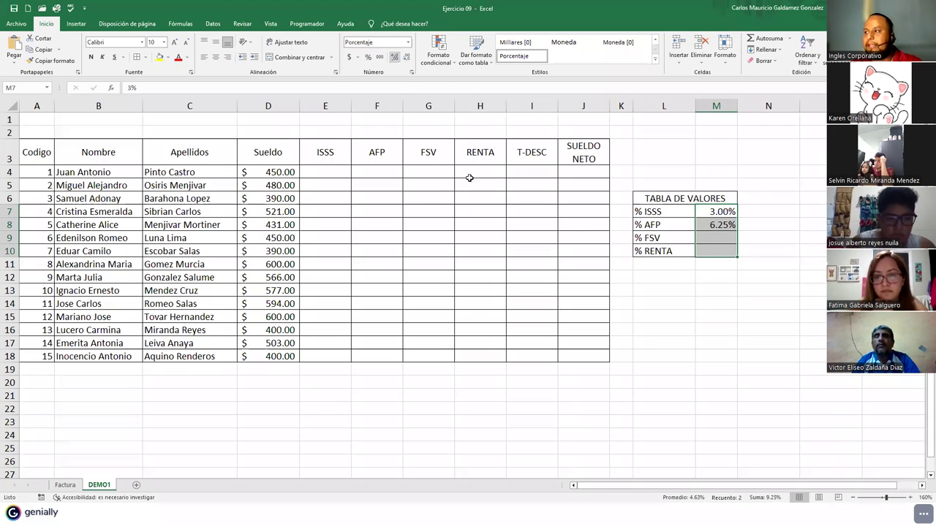
- Enter the 8.23% FSV and 10% RENTA rates in M9:M10
left_click(705, 241)
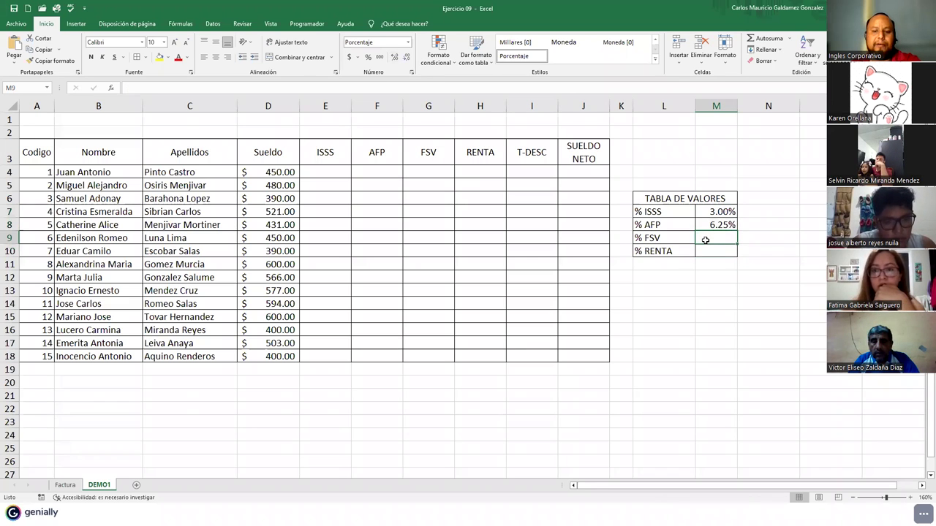
type("8.2%")
type("3")
key("Return")
type("1")
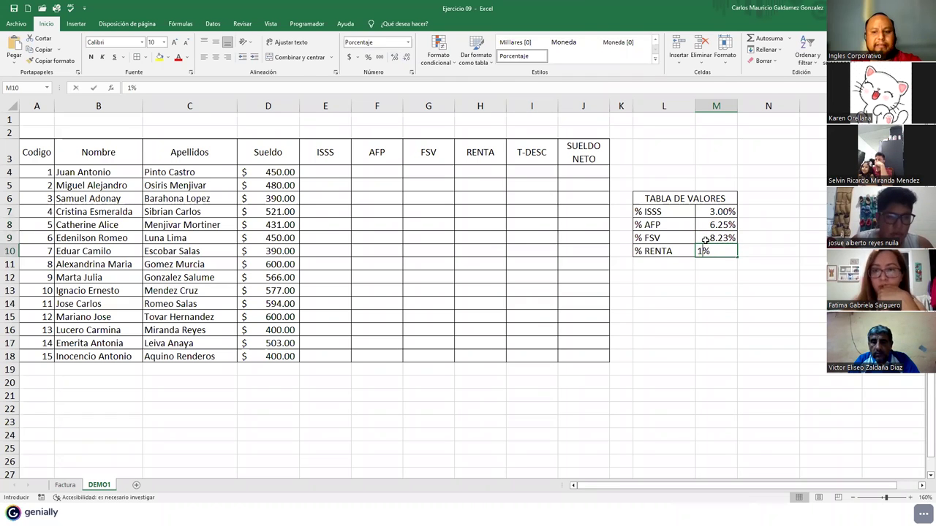
type("0")
key("Return")
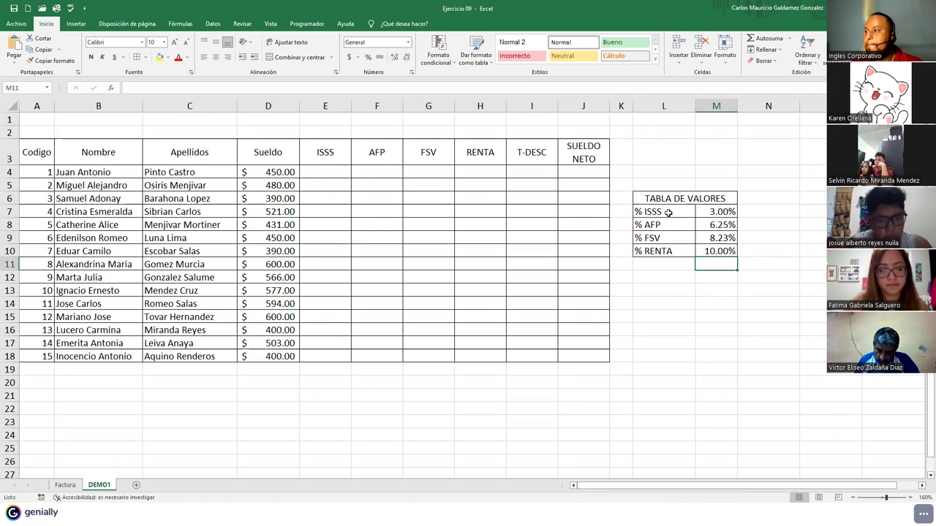
- Bold the rate labels L7:L10 and the TABLA DE VALORES title
left_click_drag(666, 212, 669, 252)
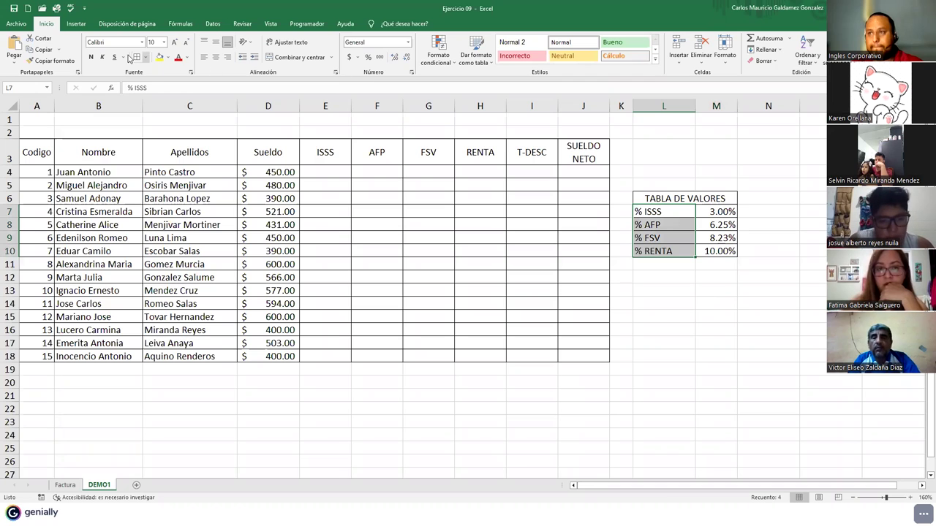
left_click(91, 57)
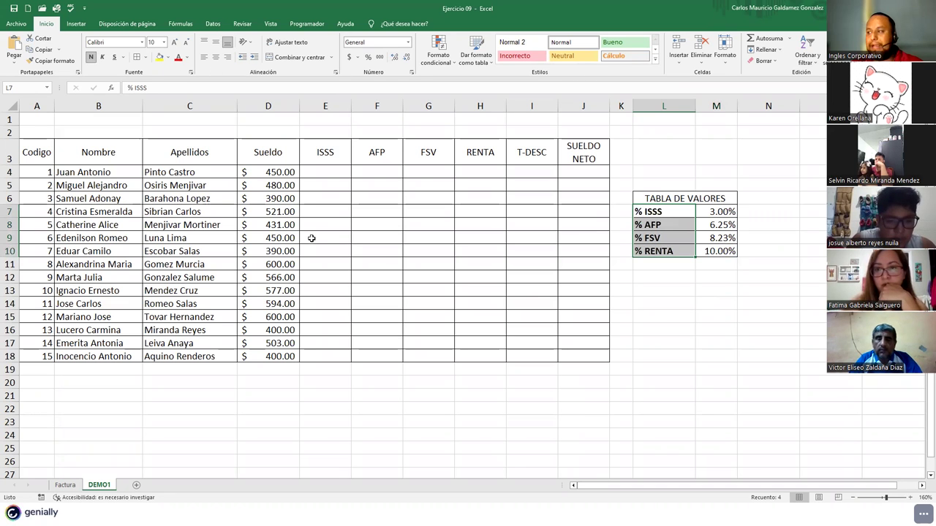
left_click(667, 196)
left_click(91, 57)
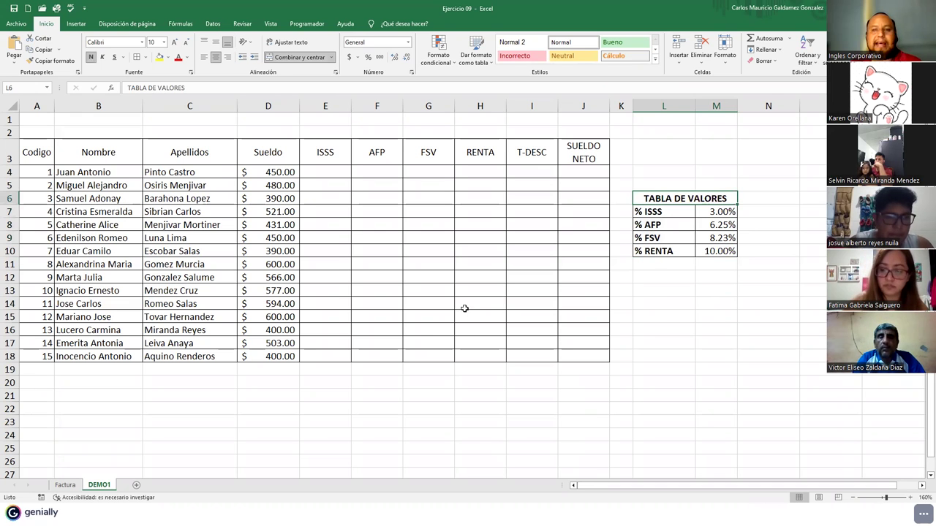
left_click(725, 214)
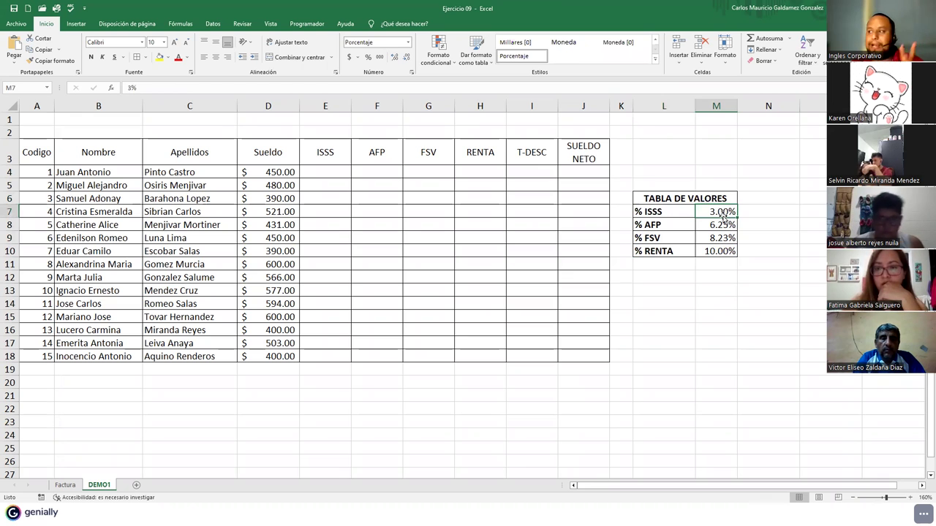
left_click_drag(716, 211, 711, 249)
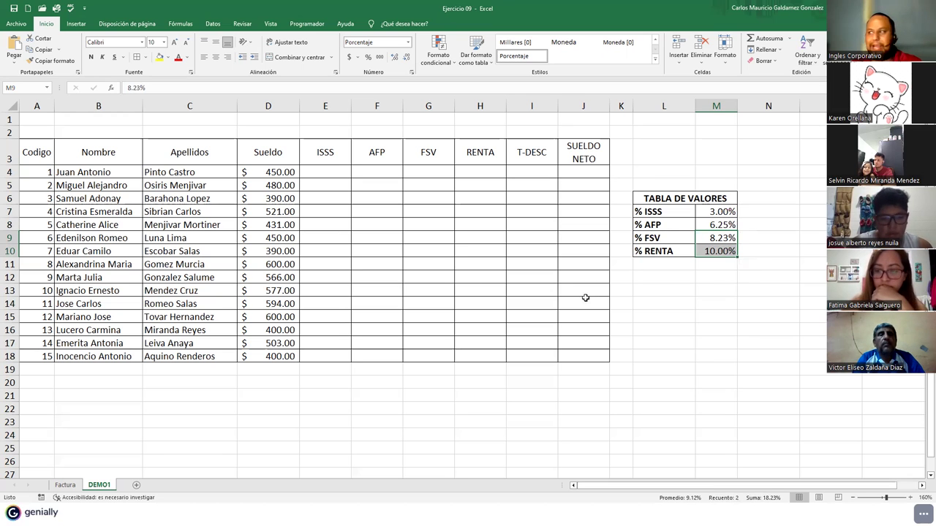
left_click(703, 208)
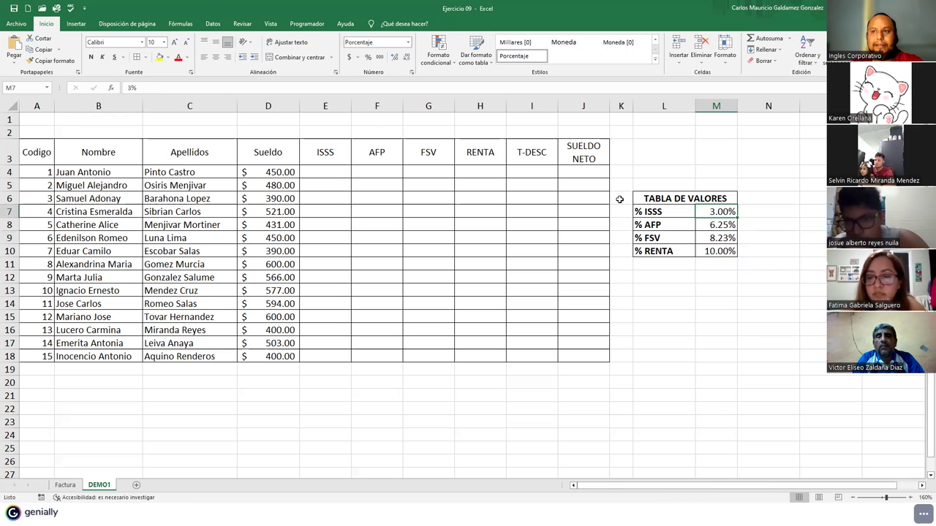
left_click(33, 87)
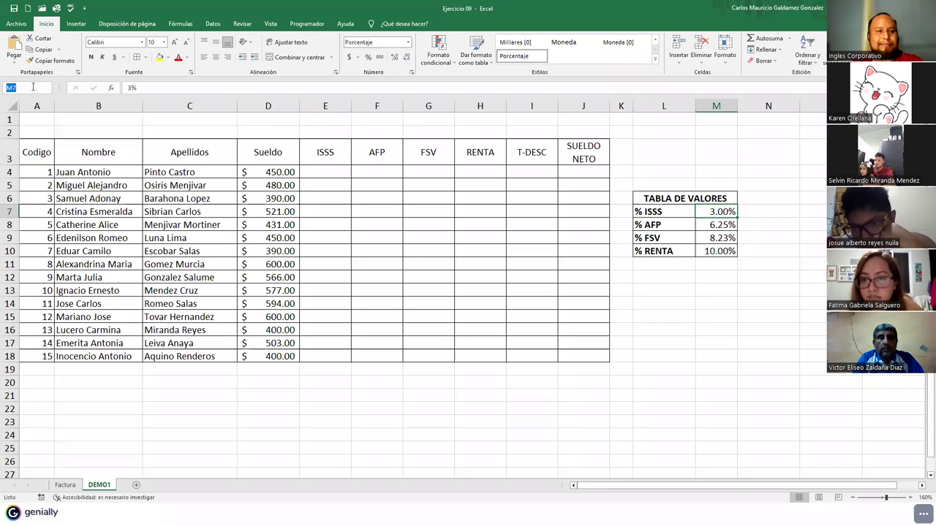
- Give the 3% rate cell M7 the name ISSS using the Name Box
key("BackSpace")
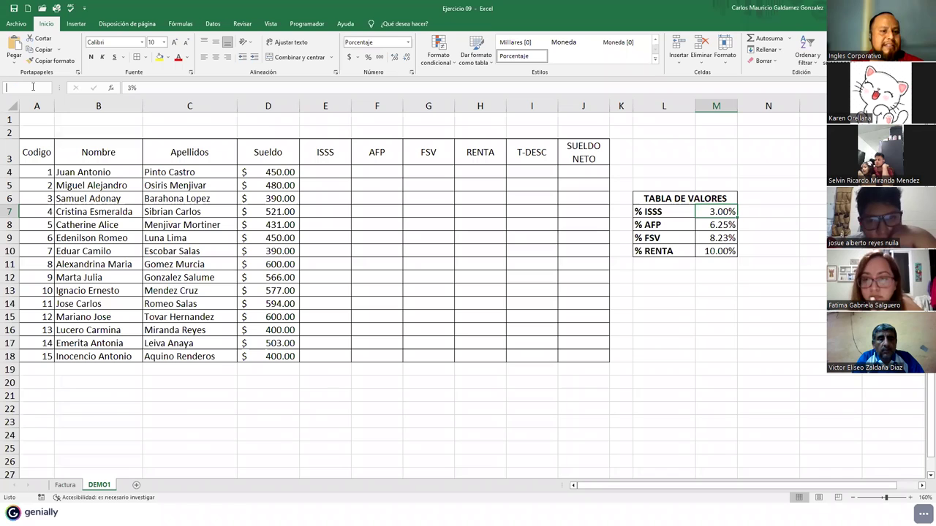
type("IS")
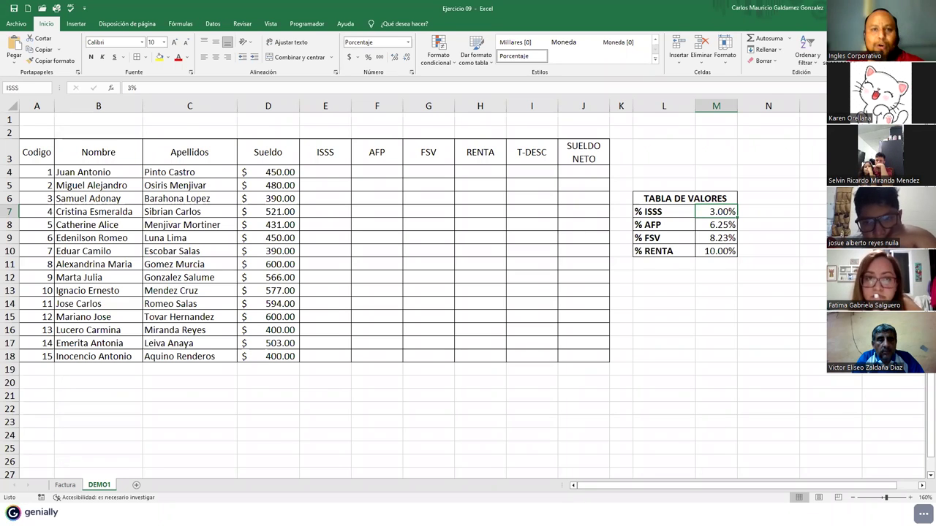
type("SS")
key("Return")
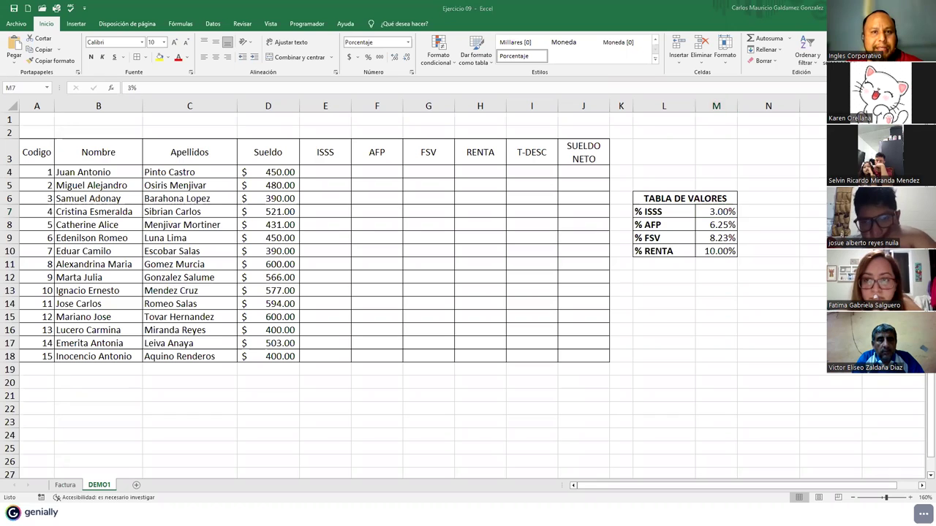
left_click_drag(161, 238, 20, 105)
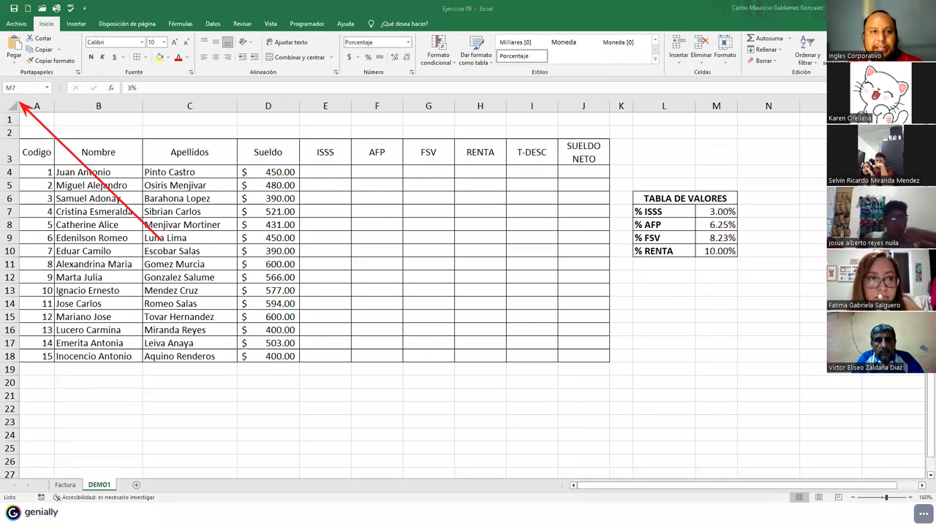
left_click(21, 89)
type("ISSS")
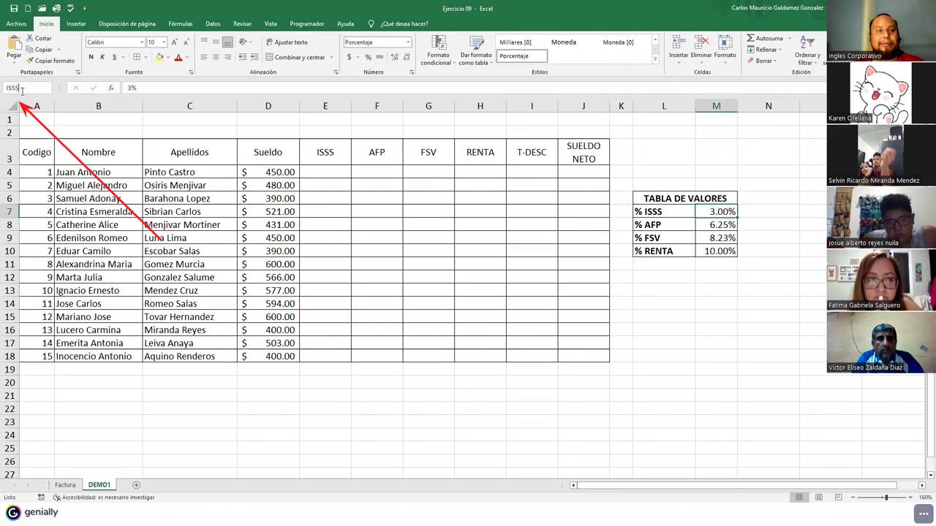
key("Return")
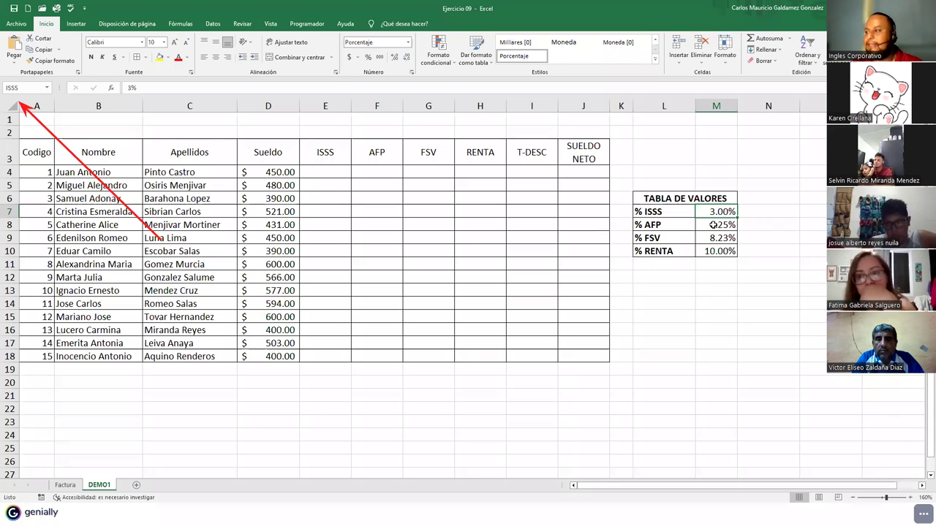
- Name the 6.25% cell M8 AFP and verify M7 and M8 show their names
left_click(711, 225)
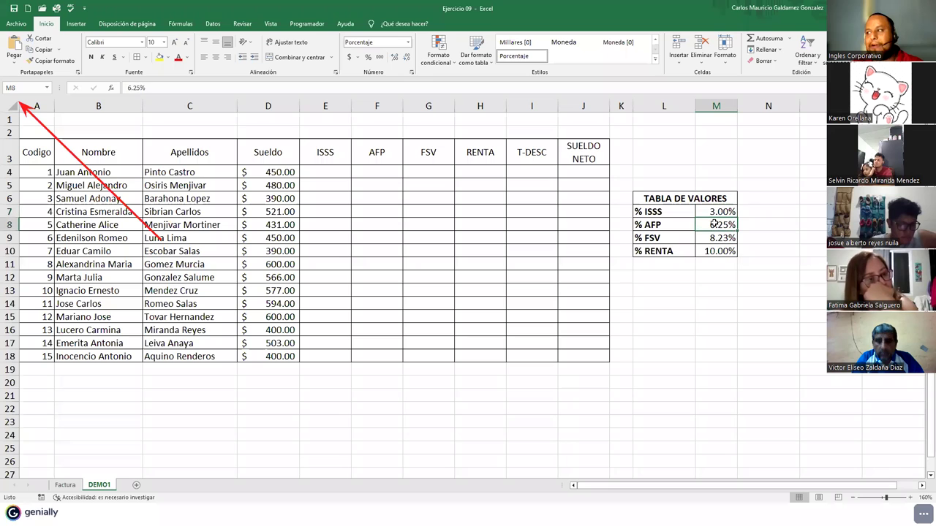
left_click(26, 89)
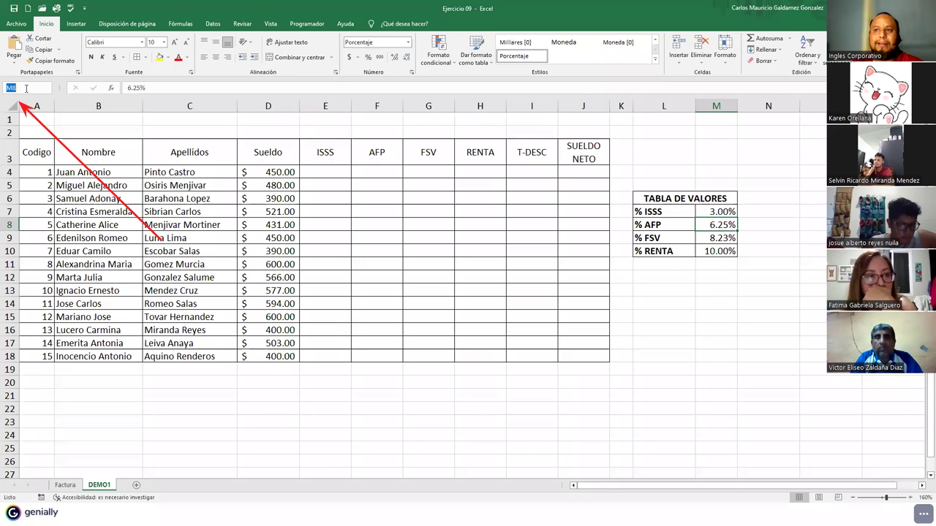
type("AFP")
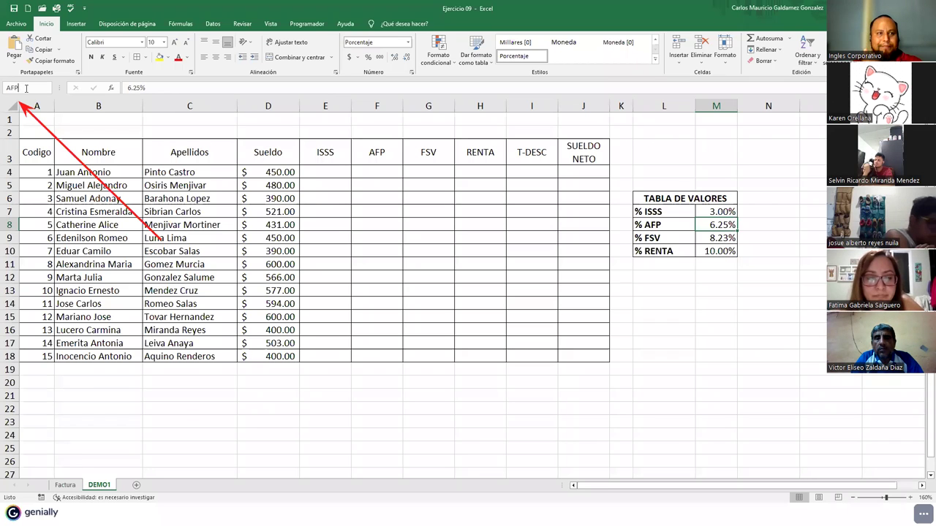
key("Return")
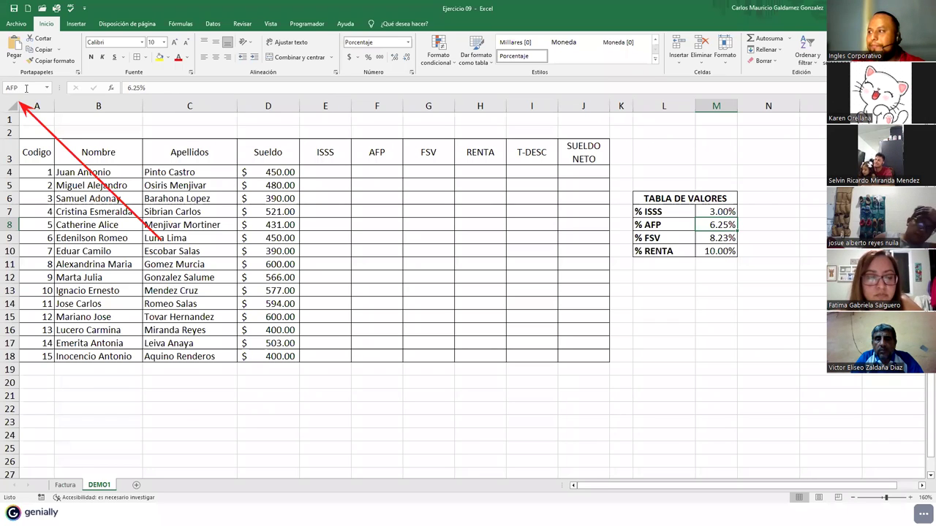
left_click_drag(712, 224, 713, 212)
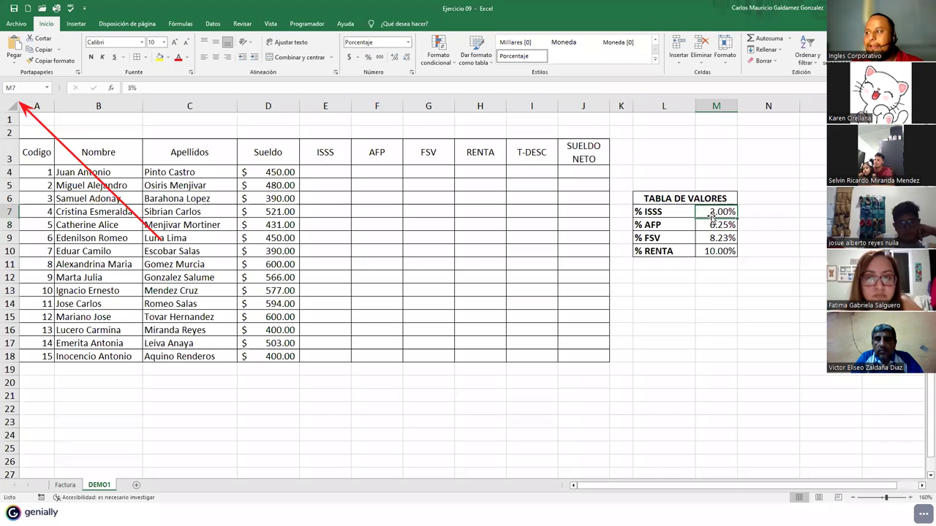
left_click(709, 212)
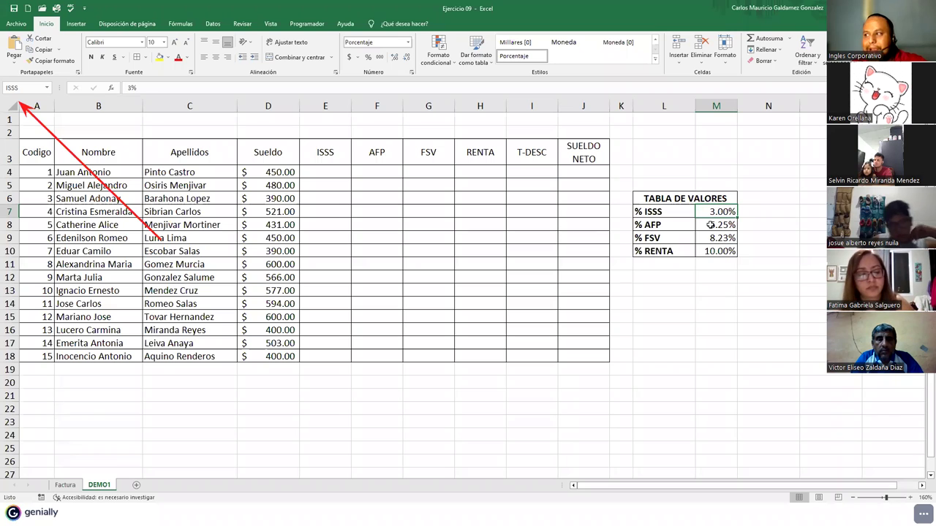
left_click(711, 225)
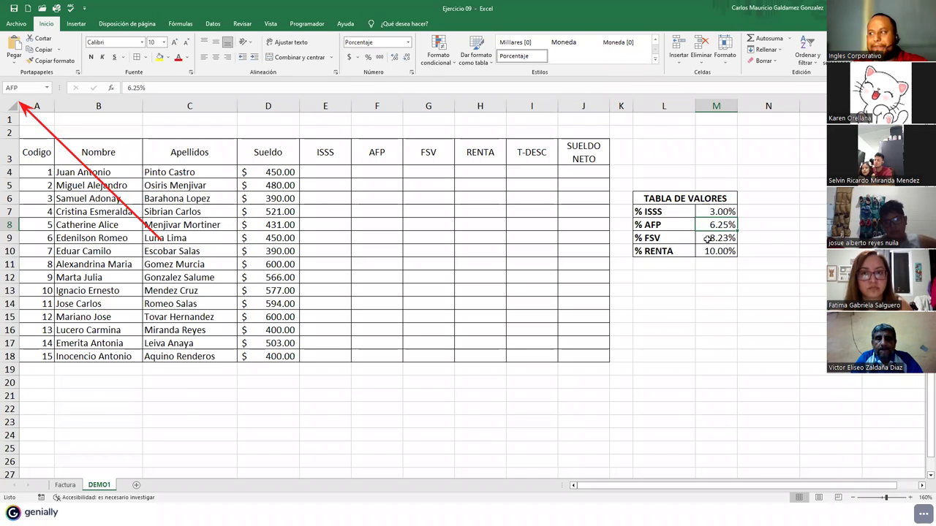
left_click(707, 239)
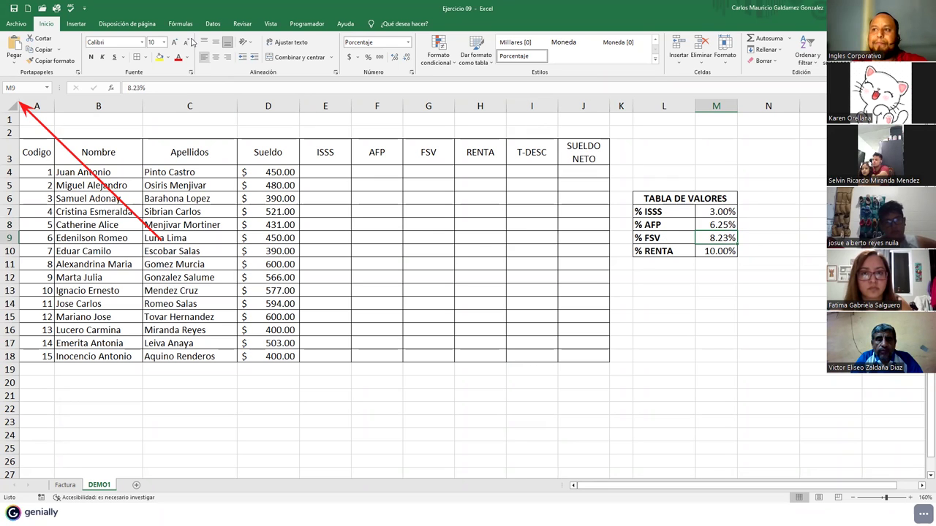
- Bring up the Formulas tab's New Name dialog for cell M9
left_click(180, 24)
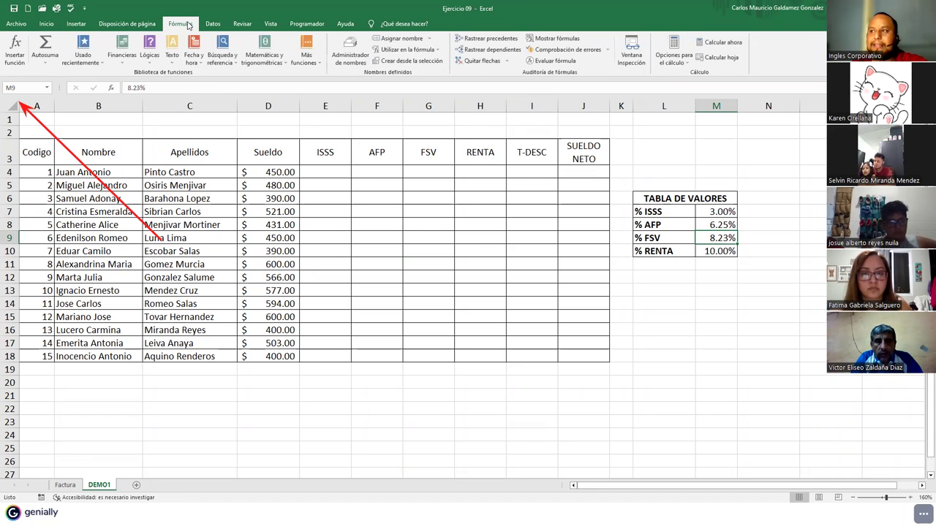
left_click(407, 39)
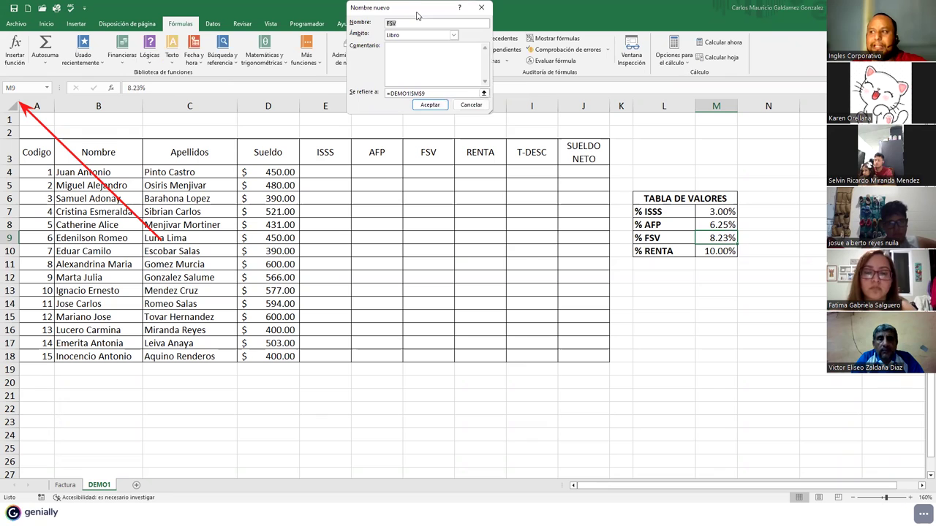
left_click_drag(418, 11, 460, 187)
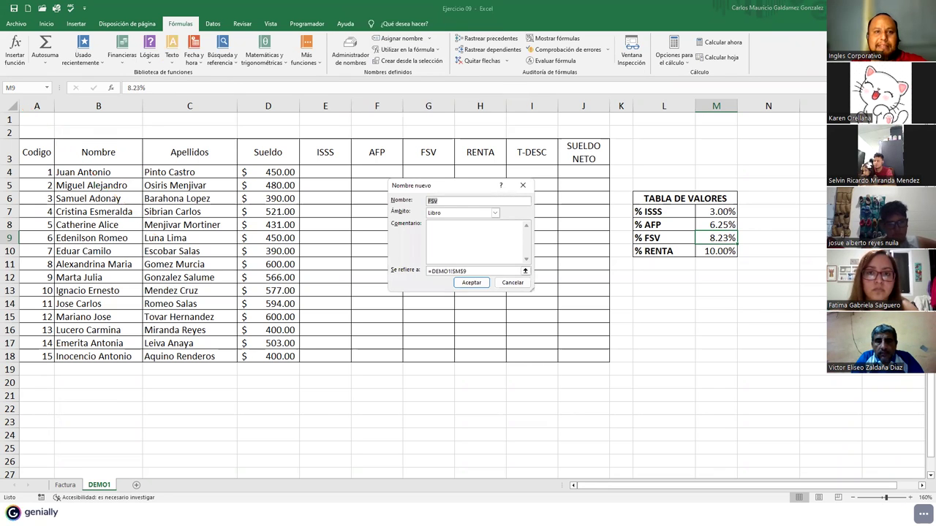
left_click_drag(302, 239, 390, 205)
left_click_drag(315, 271, 390, 219)
left_click_drag(326, 299, 420, 240)
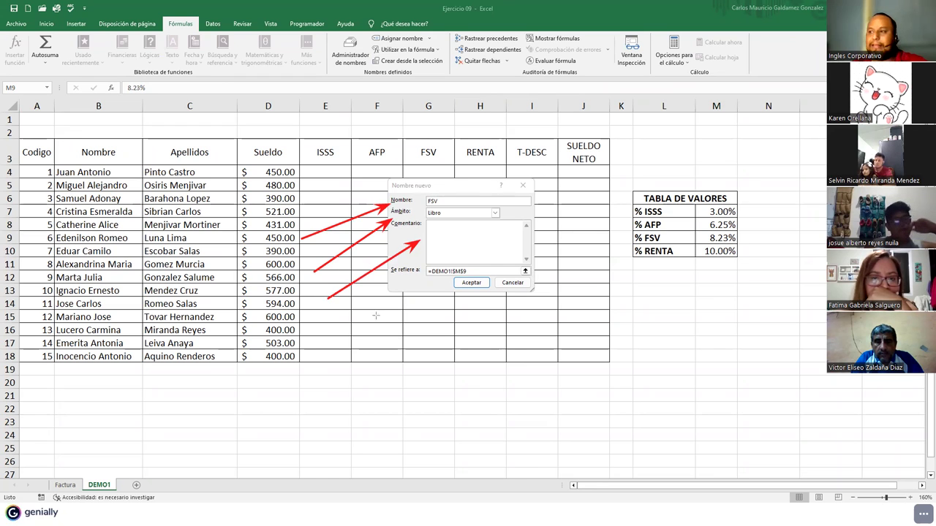
left_click_drag(592, 266, 506, 269)
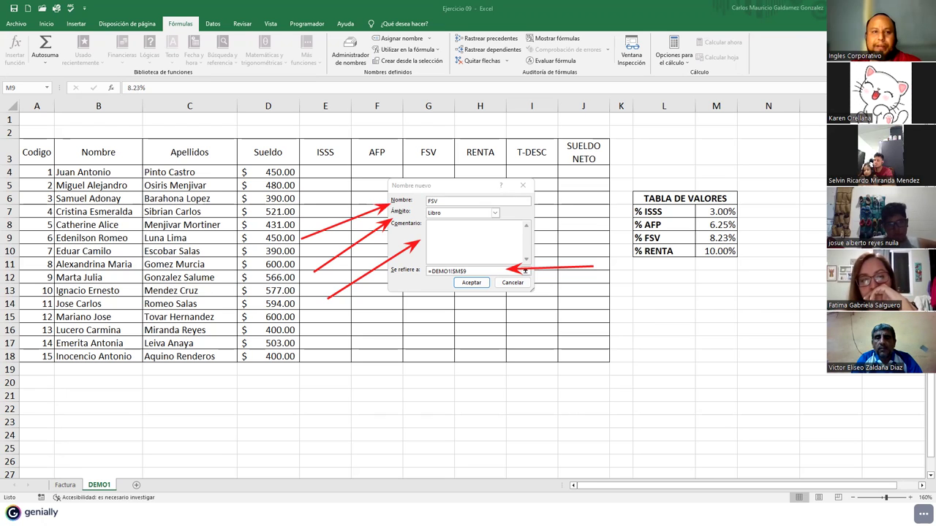
- Keep the name FSV for DEMO1!$M$9 with Libro (workbook) scope
left_click(465, 200)
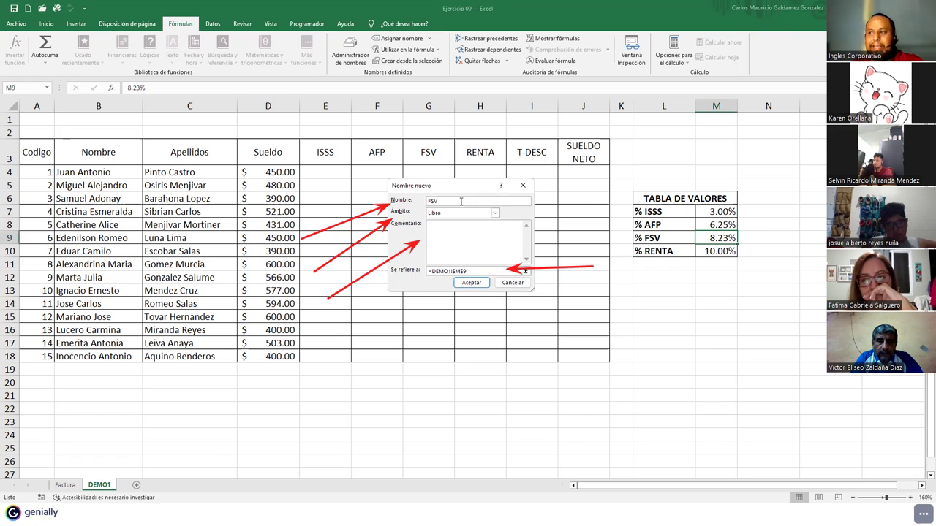
key("BackSpace")
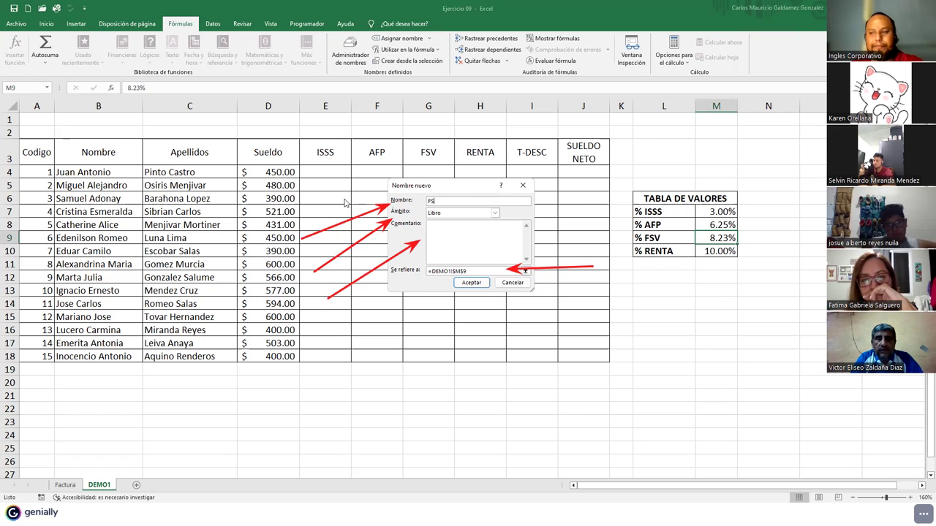
left_click(494, 214)
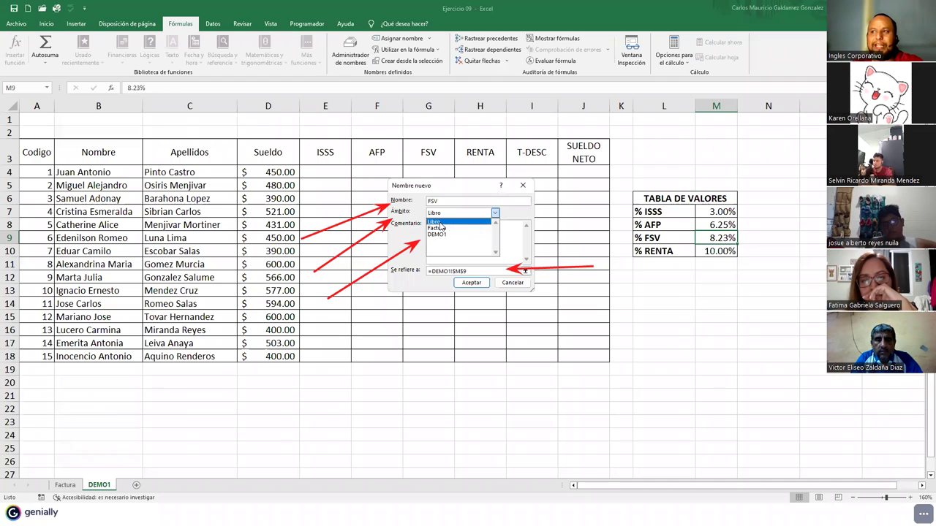
left_click(440, 222)
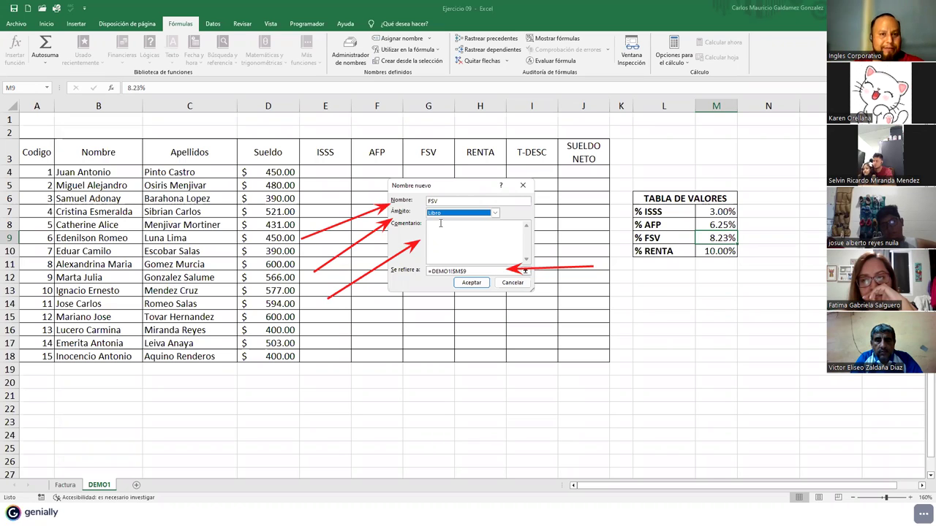
left_click(443, 241)
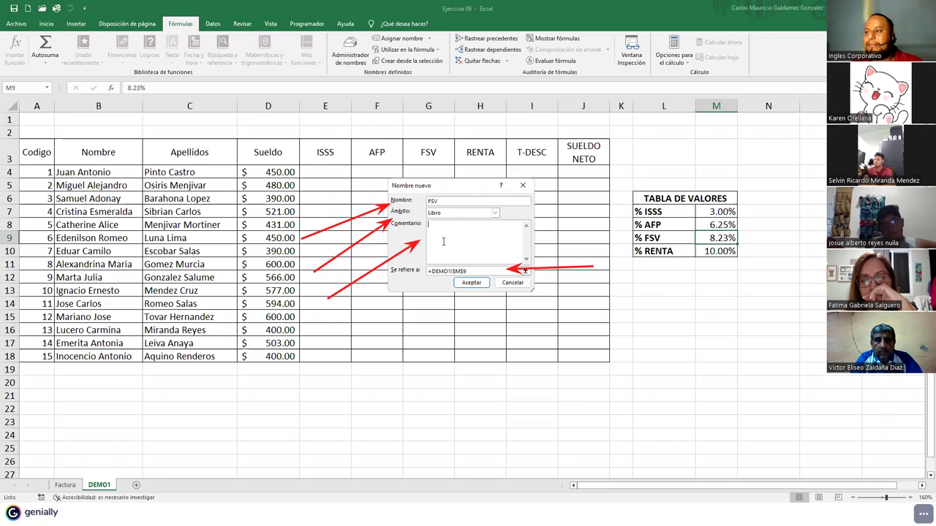
- Write a comment describing the Fondo Social para la Vivienda discount percentage
type("POrcentaje del")
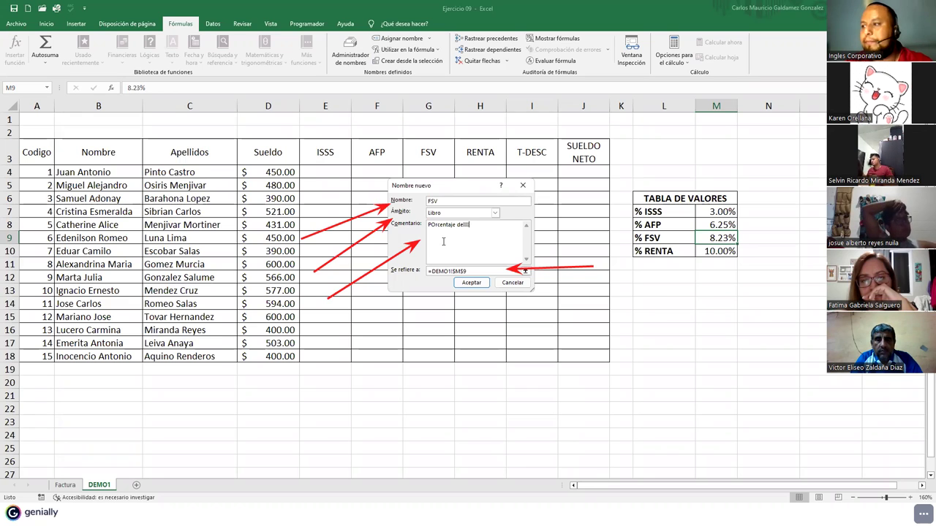
key("BackSpace")
key("BackSpace")
key("BackSpace")
key("BackSpace")
key("BackSpace")
key("BackSpace")
key("BackSpace")
key("BackSpace")
key("BackSpace")
key("BackSpace")
type("orcentaje ")
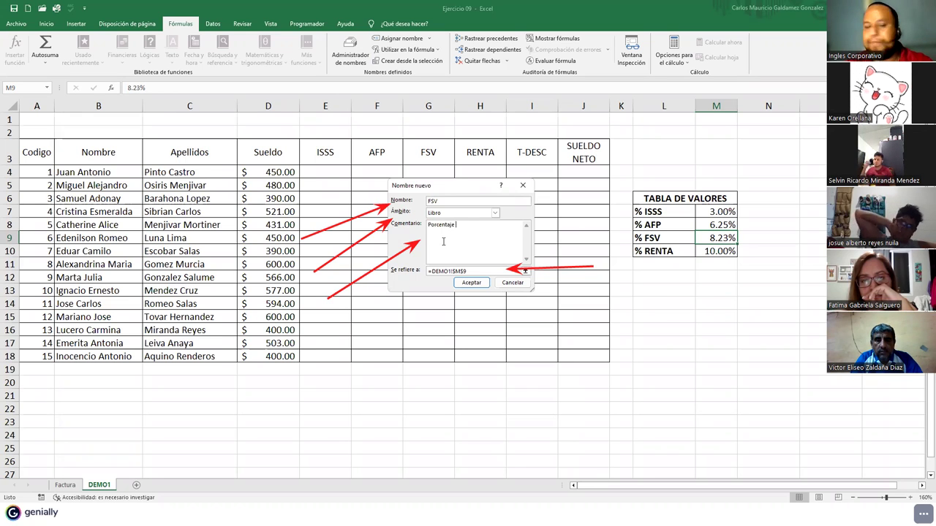
type("equivalente al Valor del")
key("BackSpace")
key("BackSpace")
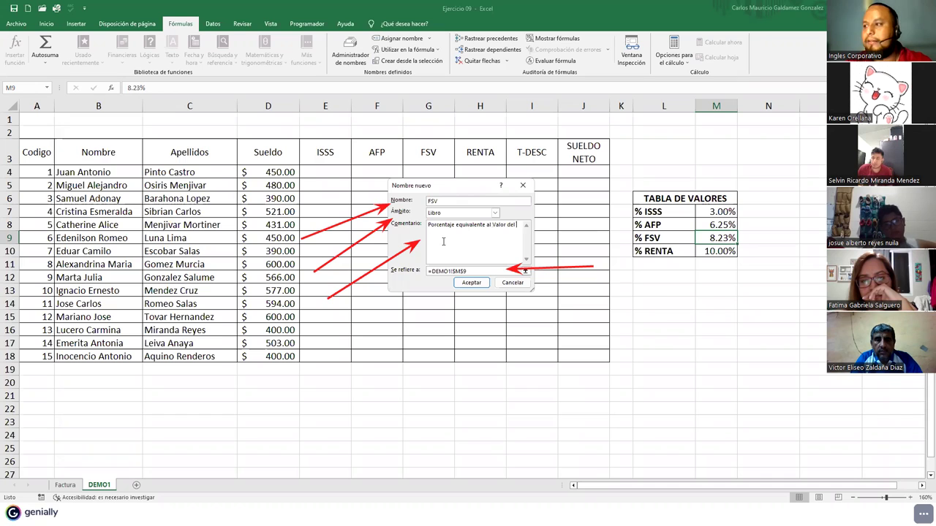
type("descuento del Fo")
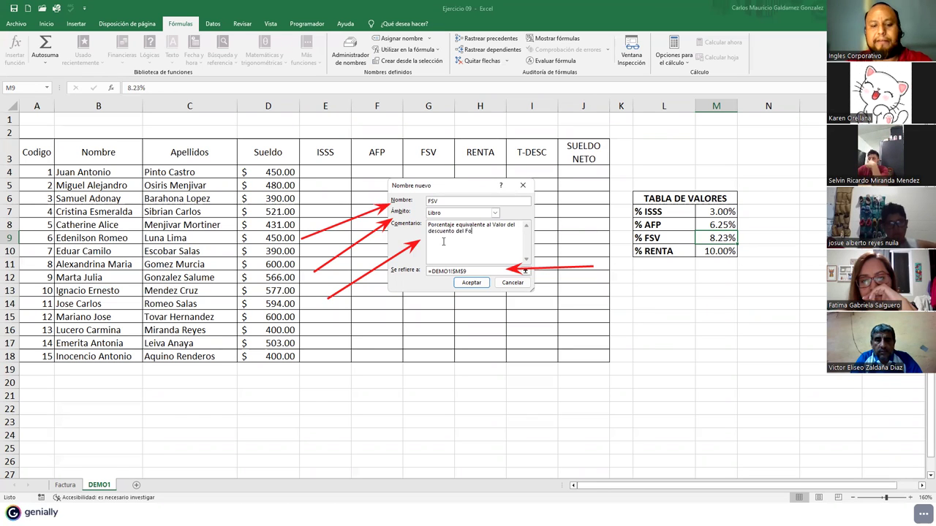
type("ndo Social para la Vivienda")
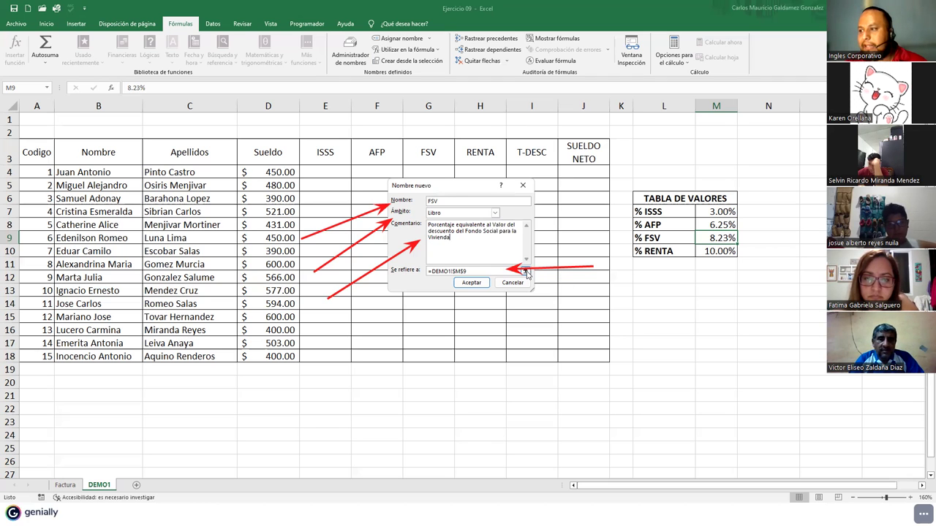
- Check the reference to cell M9 and confirm creating the name FSV
left_click(525, 272)
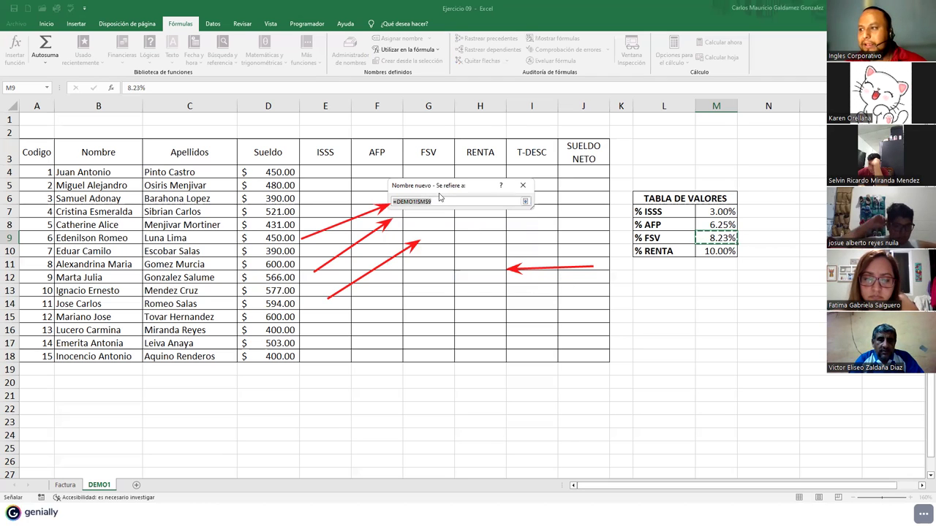
left_click_drag(443, 190, 727, 164)
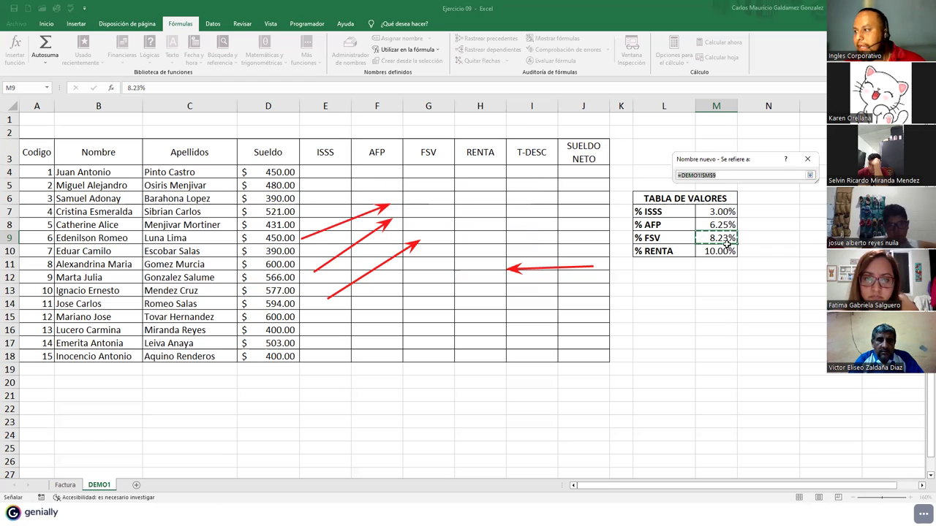
left_click(809, 175)
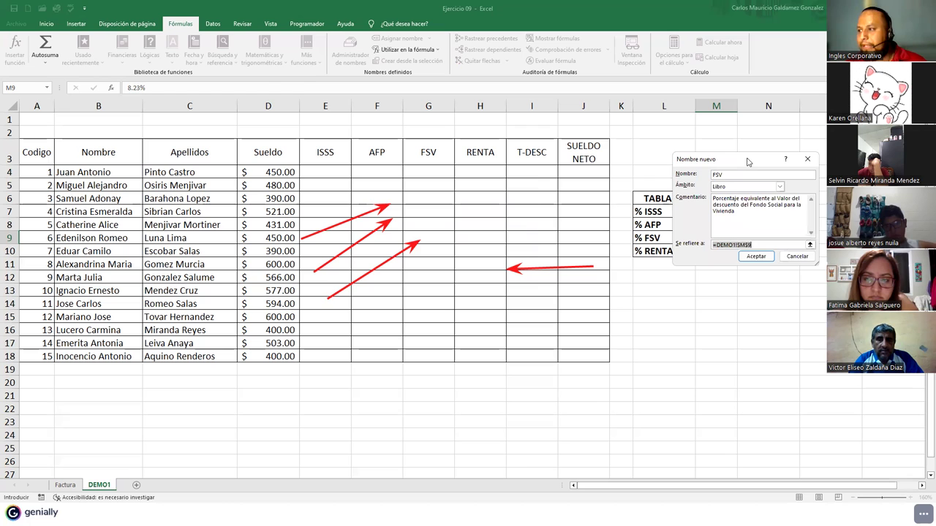
left_click_drag(747, 162, 448, 184)
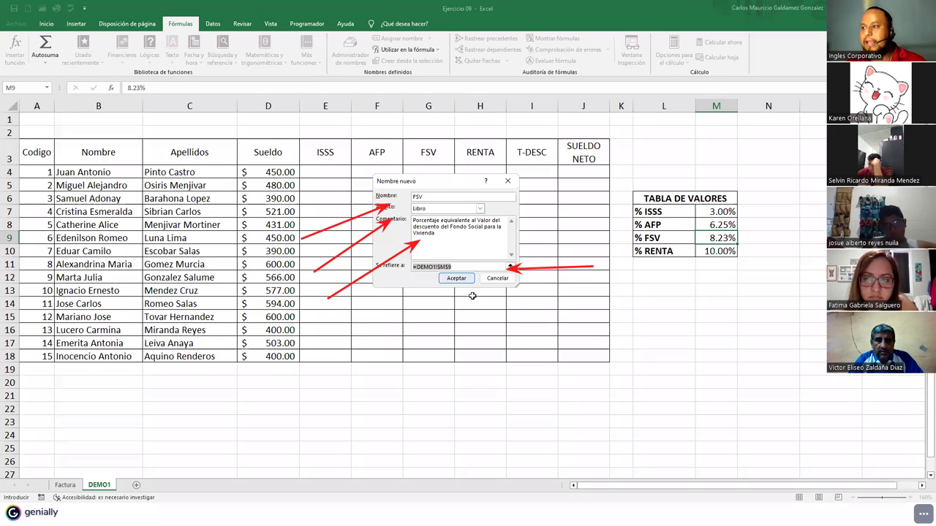
left_click(457, 279)
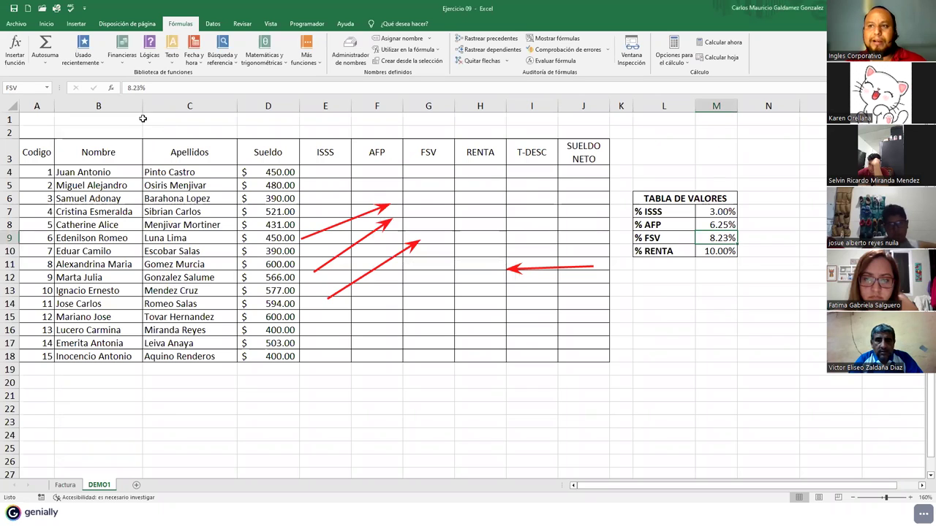
- Assign the defined name RENTA to cell M10 holding the 10.00% rate
left_click(22, 89)
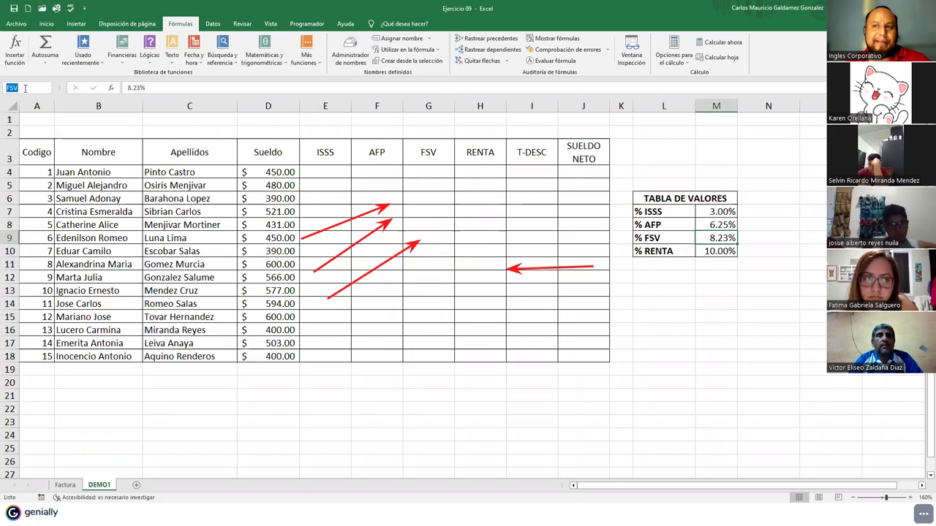
left_click(710, 252)
left_click(398, 38)
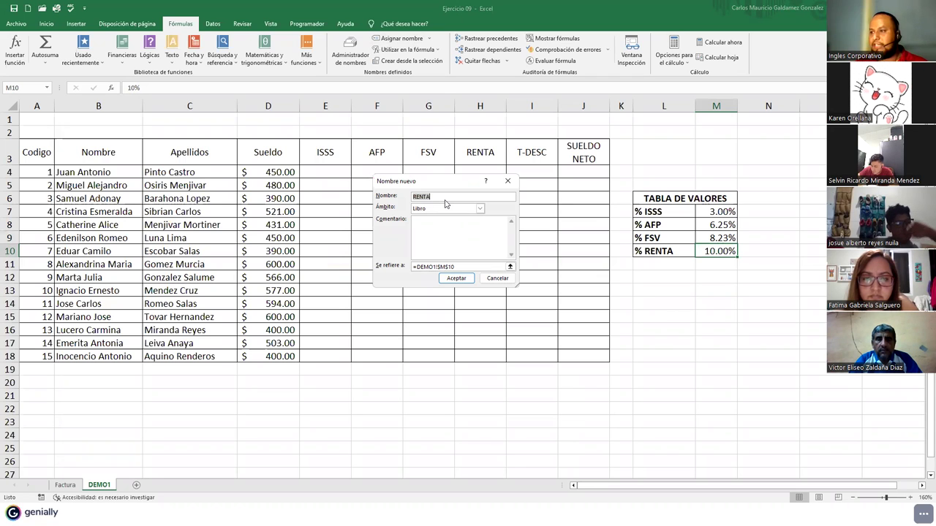
left_click(455, 222)
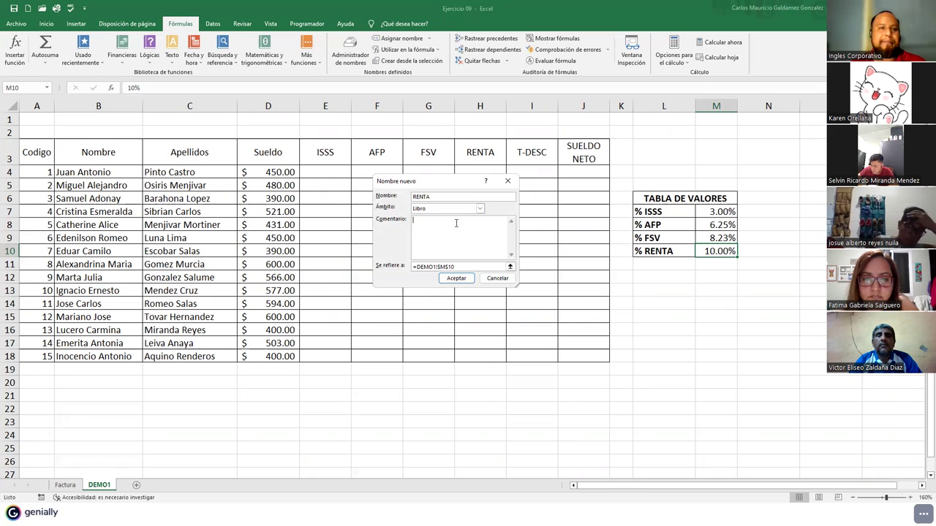
left_click(452, 281)
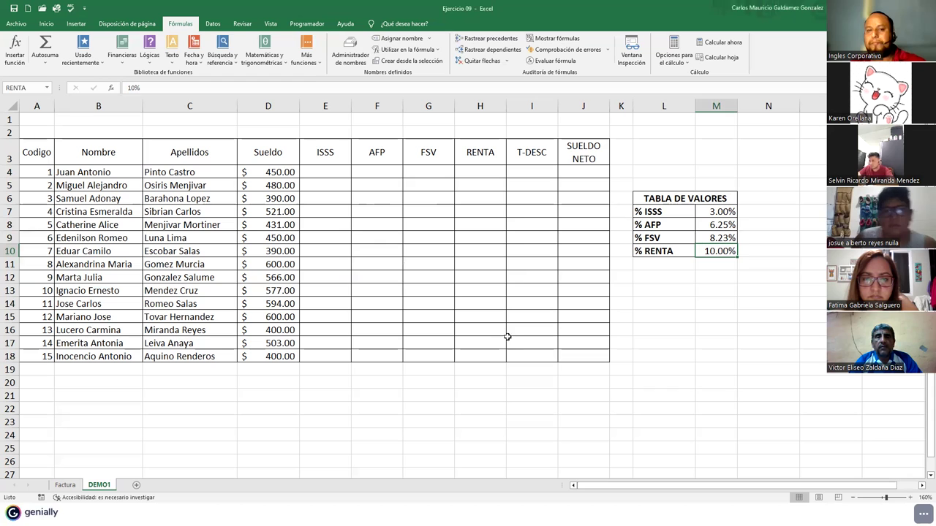
left_click_drag(704, 211, 704, 251)
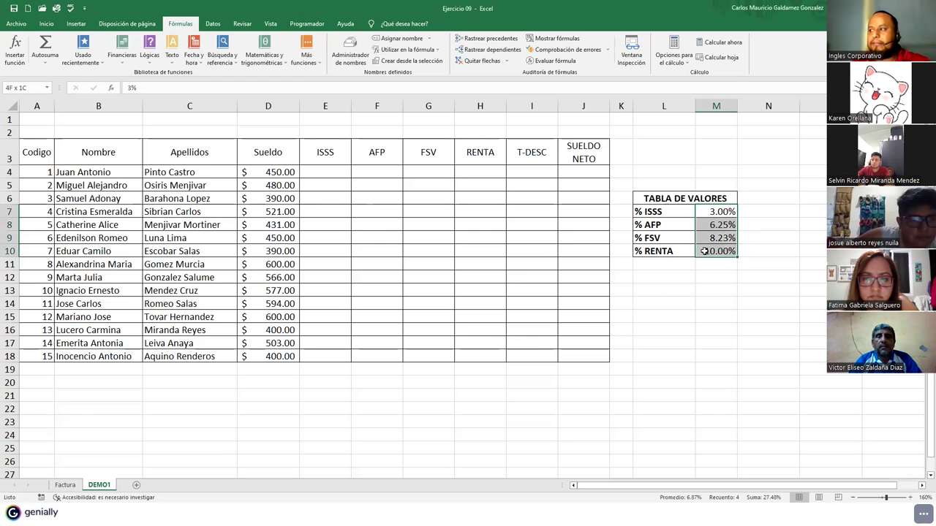
left_click(704, 251)
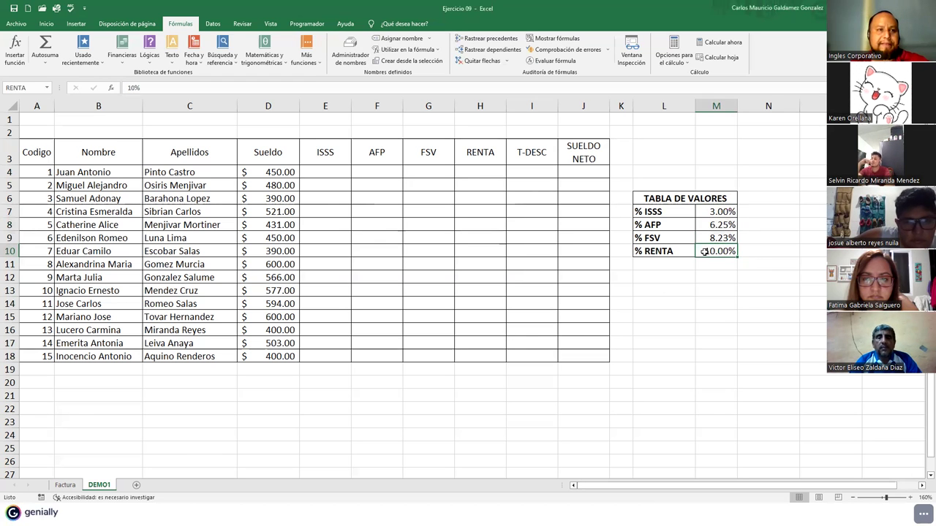
left_click(706, 237)
left_click(707, 224)
left_click(708, 211)
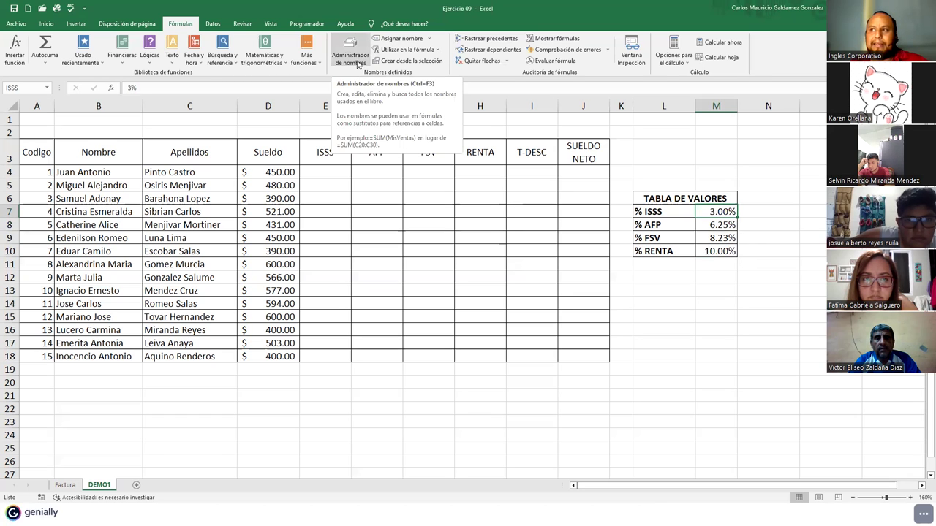
left_click(358, 65)
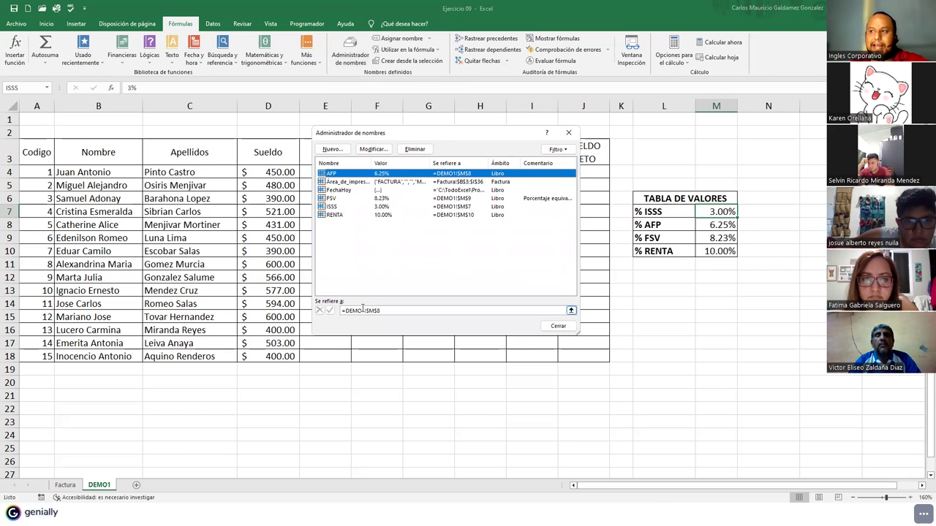
left_click_drag(372, 163, 386, 163)
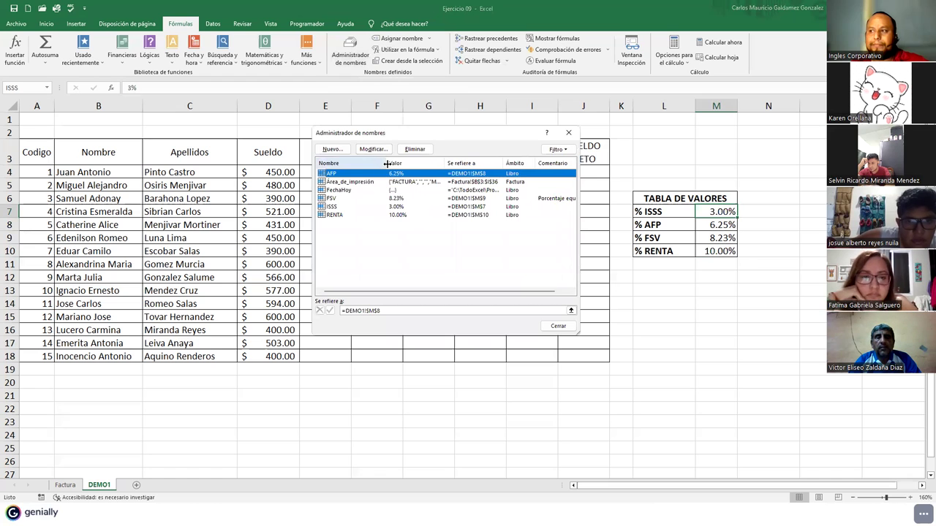
left_click(338, 191)
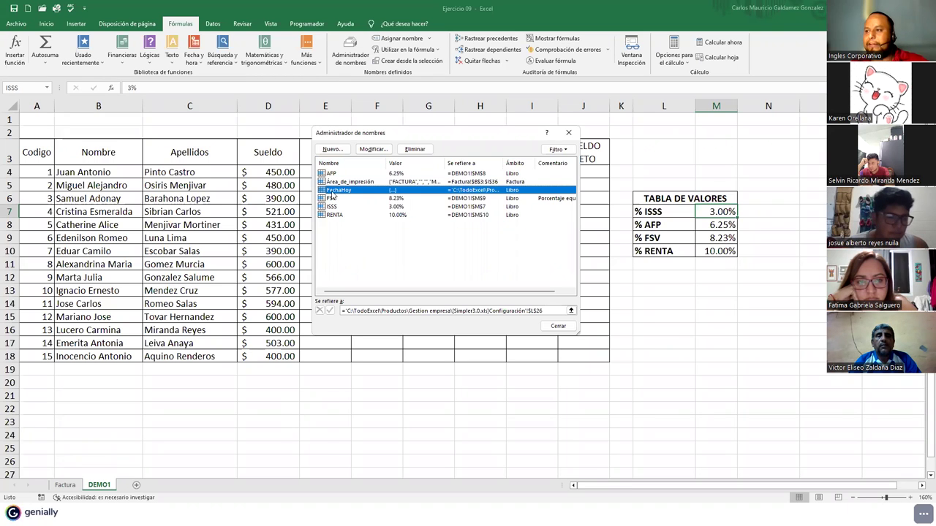
left_click(340, 182)
left_click(338, 191)
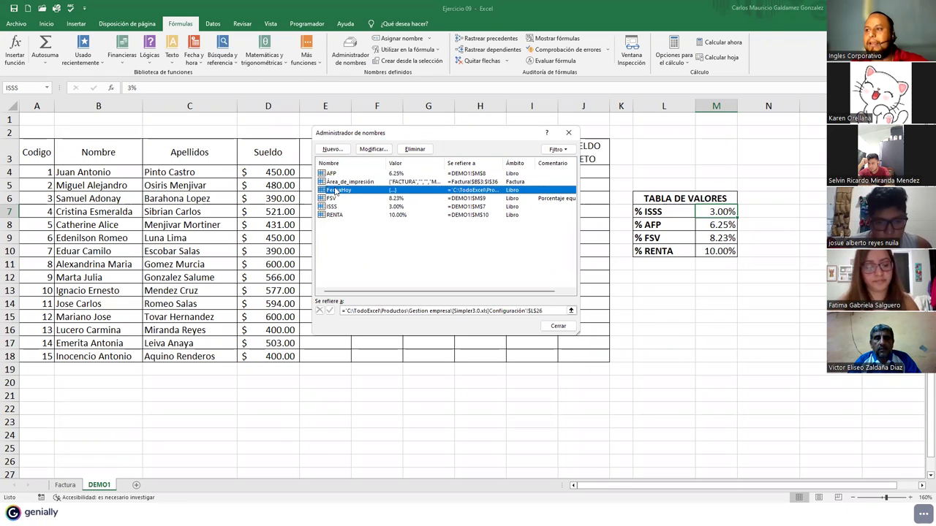
left_click(337, 174)
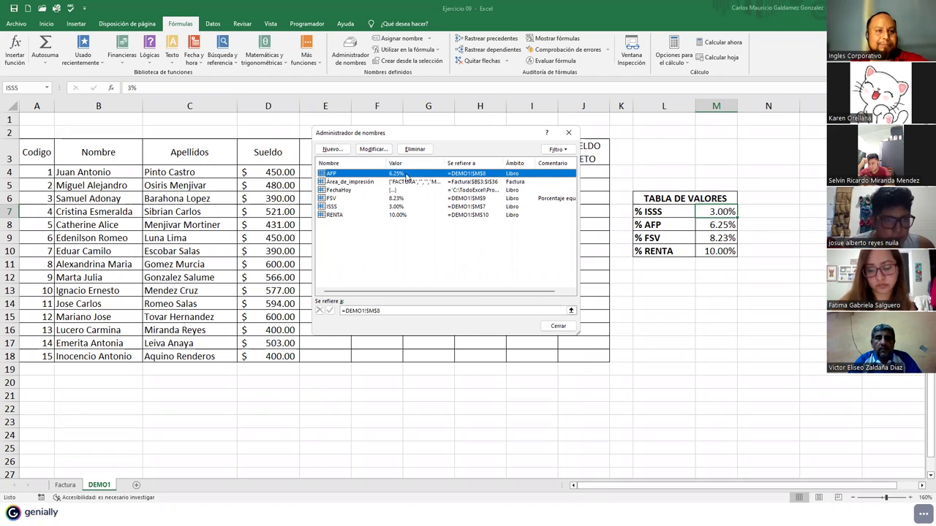
left_click(344, 199)
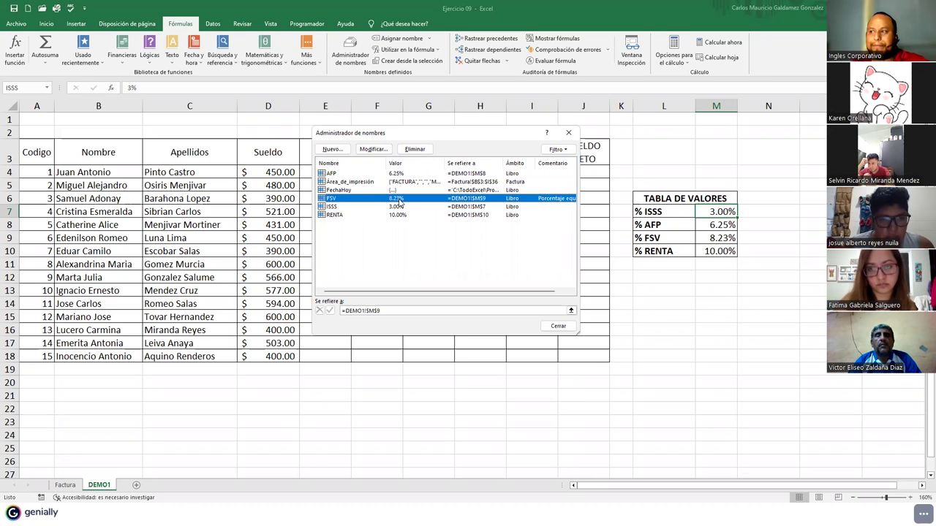
left_click(333, 207)
left_click(335, 215)
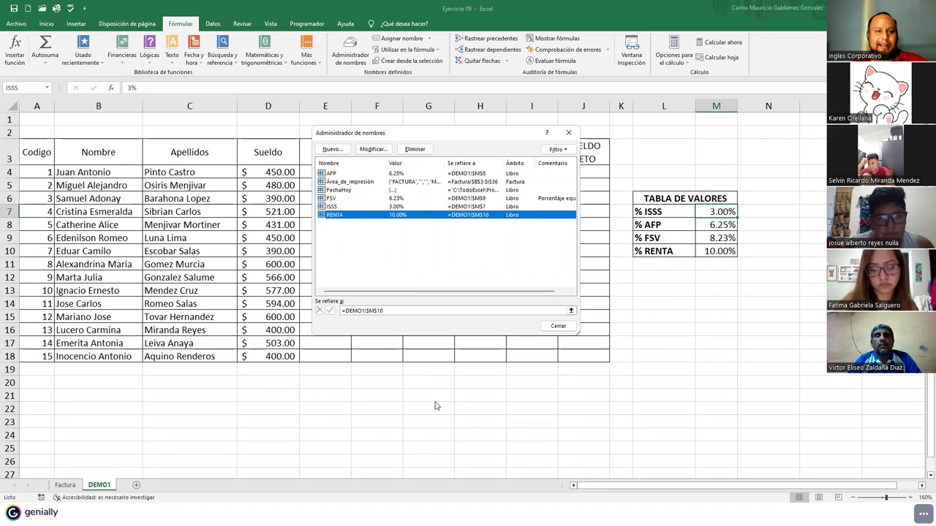
left_click(556, 327)
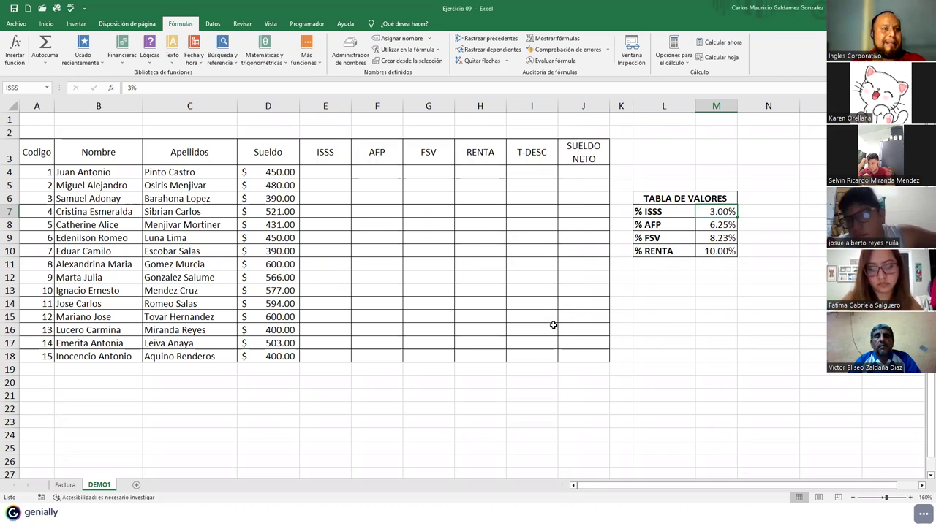
- Enter the formula =D4*ISSS in cell E4, giving $13.50
left_click(332, 176)
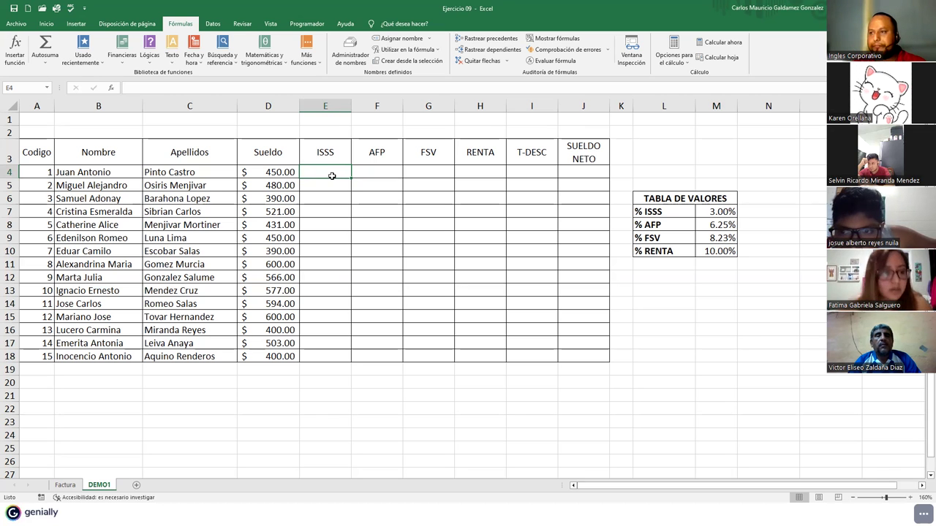
type("=")
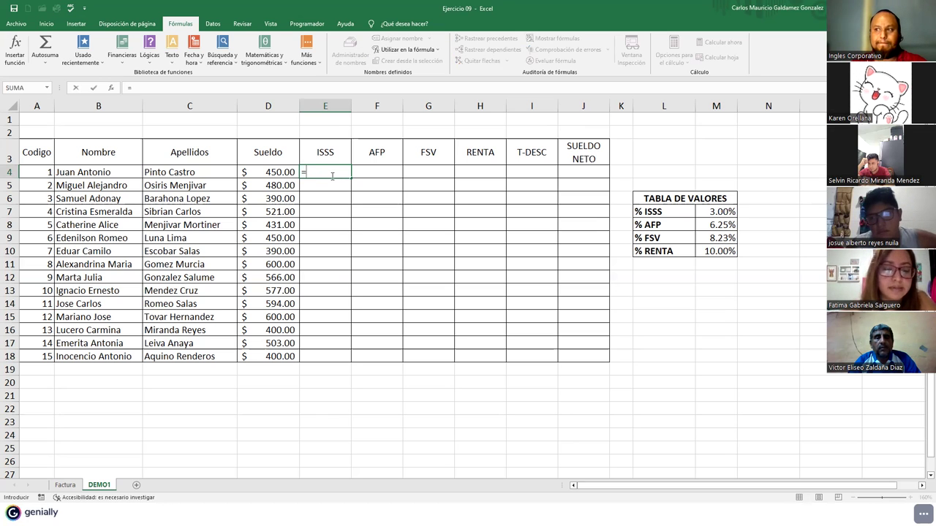
left_click(284, 172)
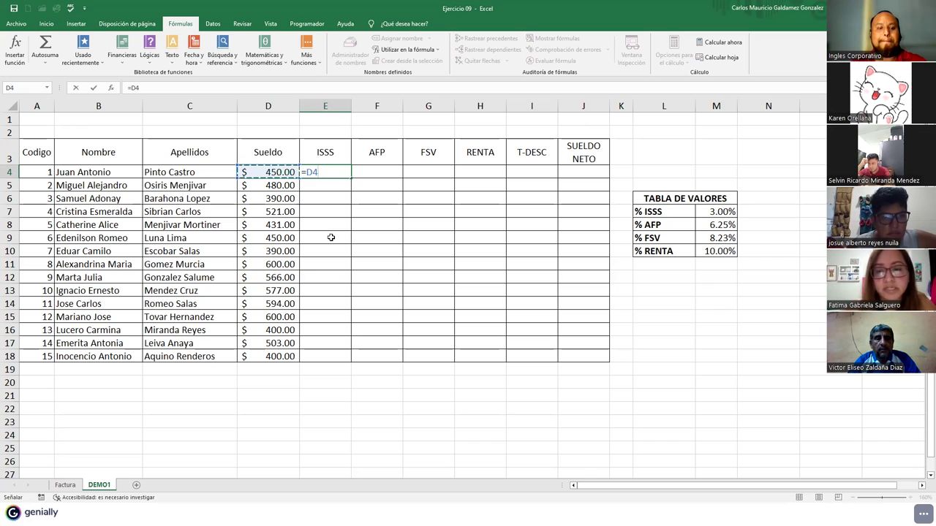
type("*")
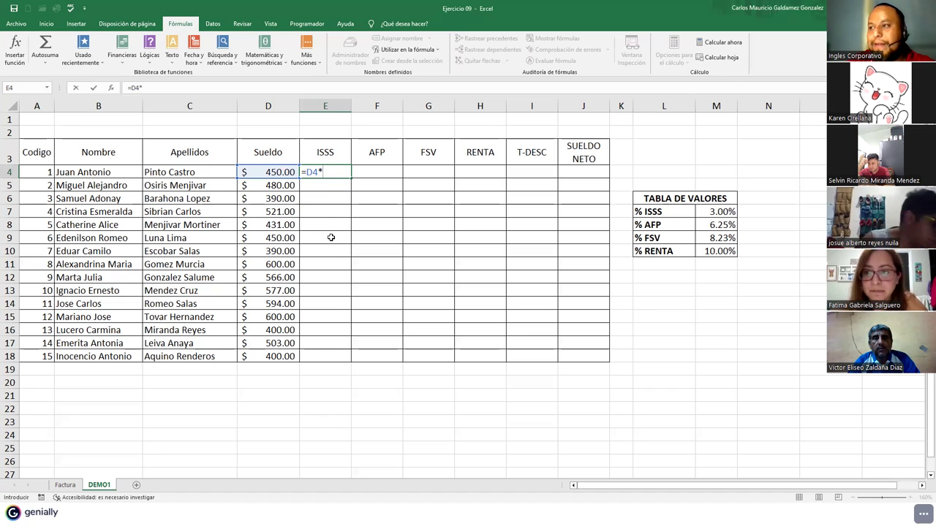
type("iss")
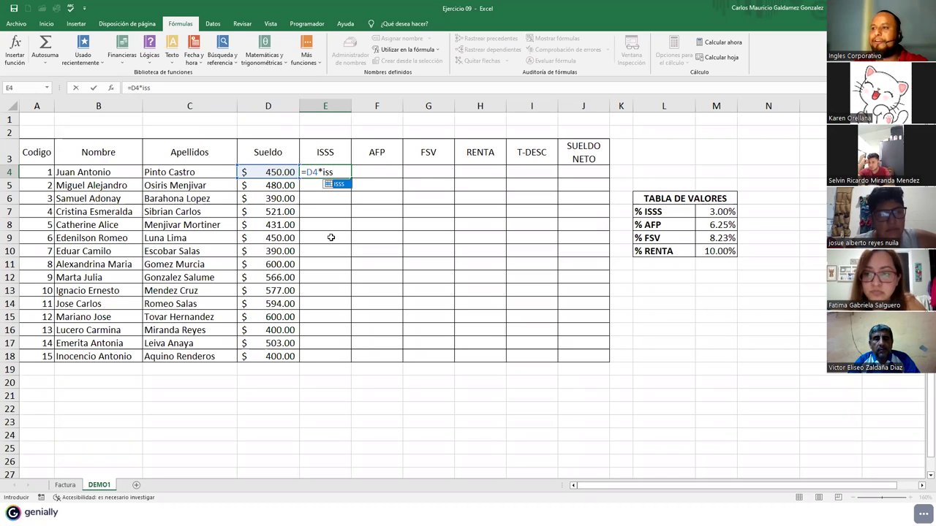
key("Tab")
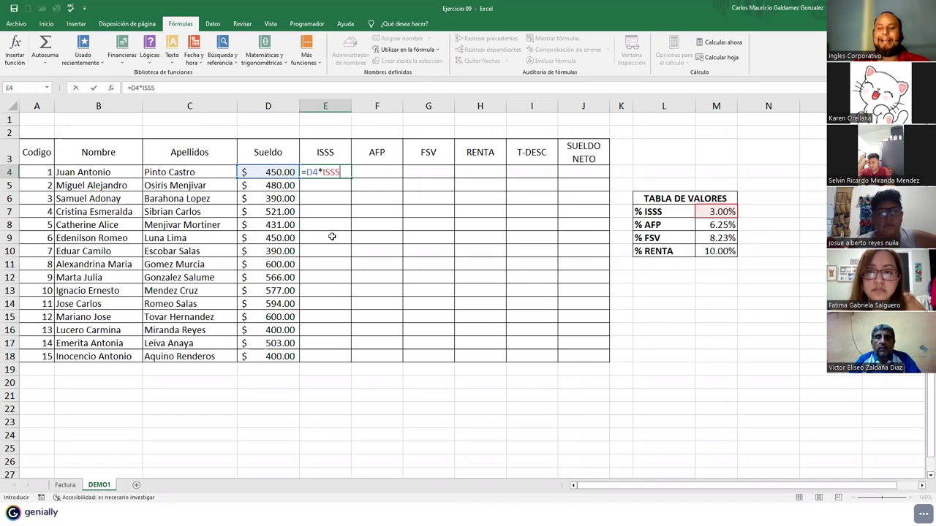
key("Return")
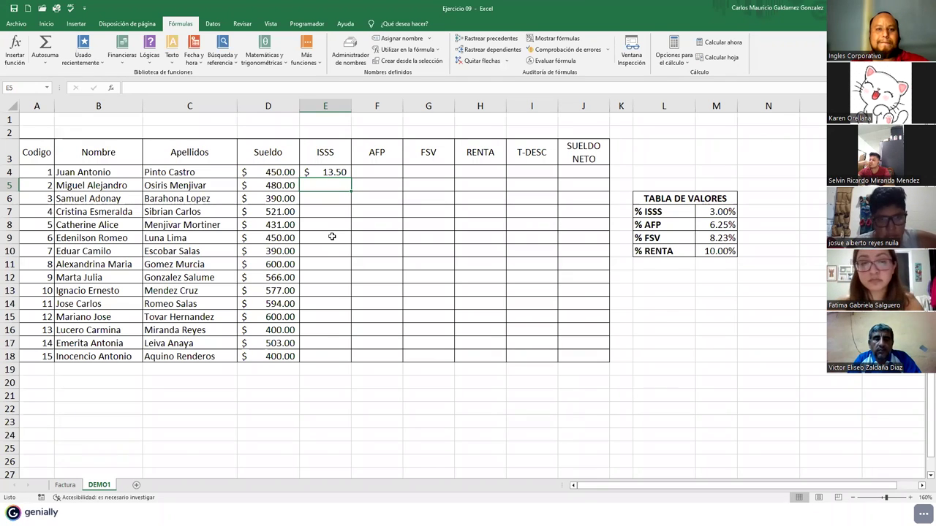
- Recheck the ISSS formula in E4 and fill it down to row 18
left_click(316, 172)
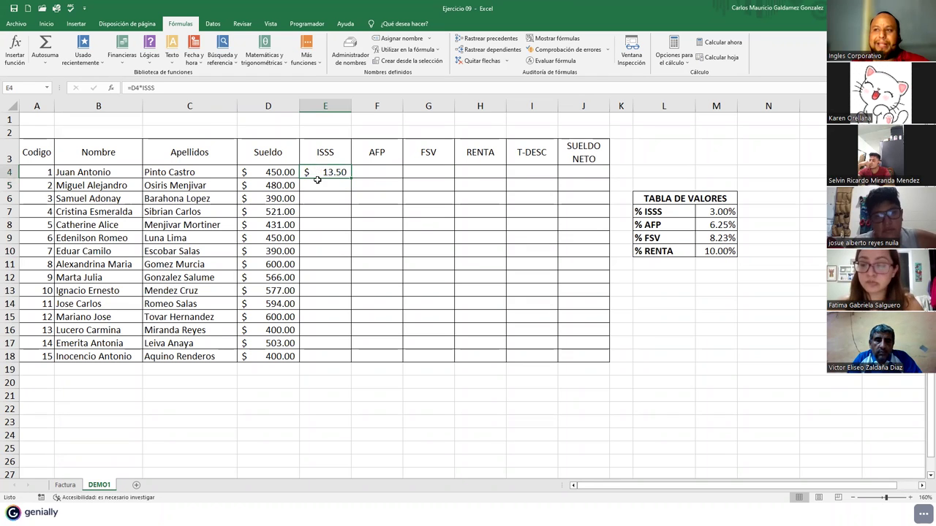
double_click(318, 173)
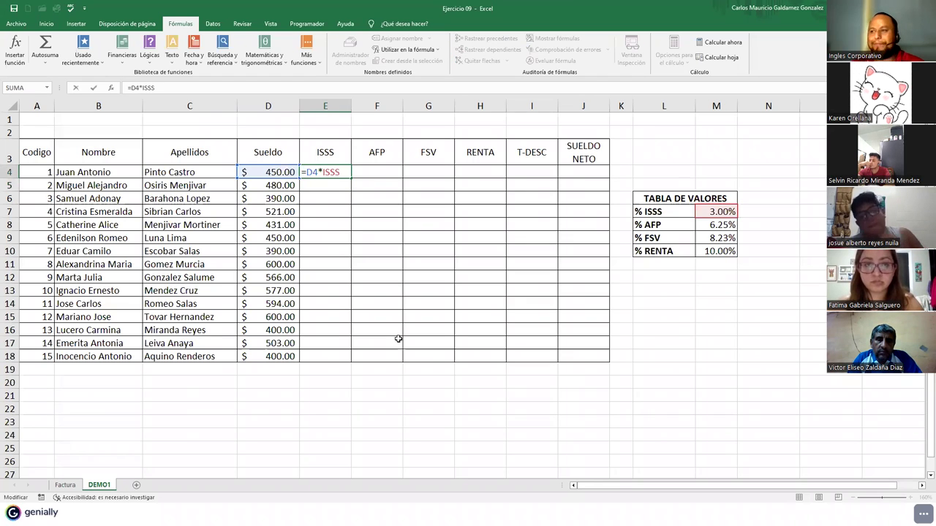
left_click_drag(143, 87, 162, 88)
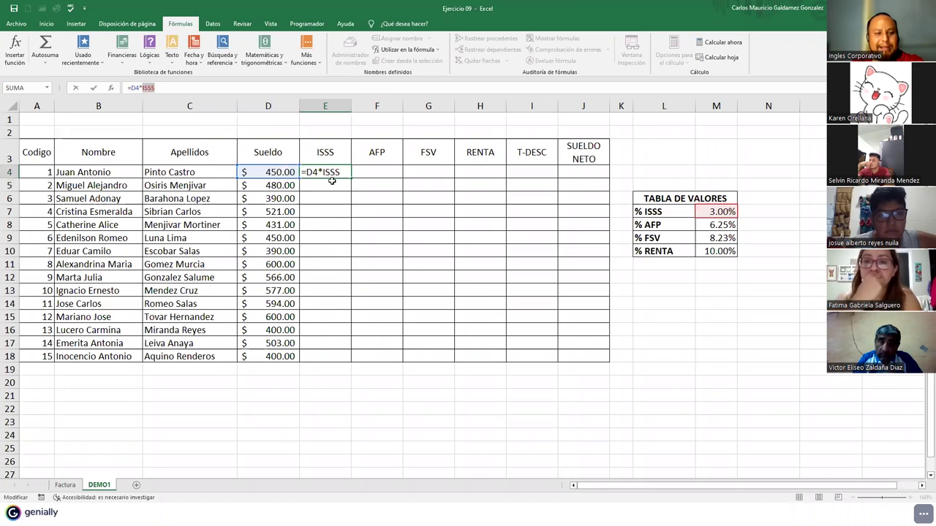
key("ctrl+Return")
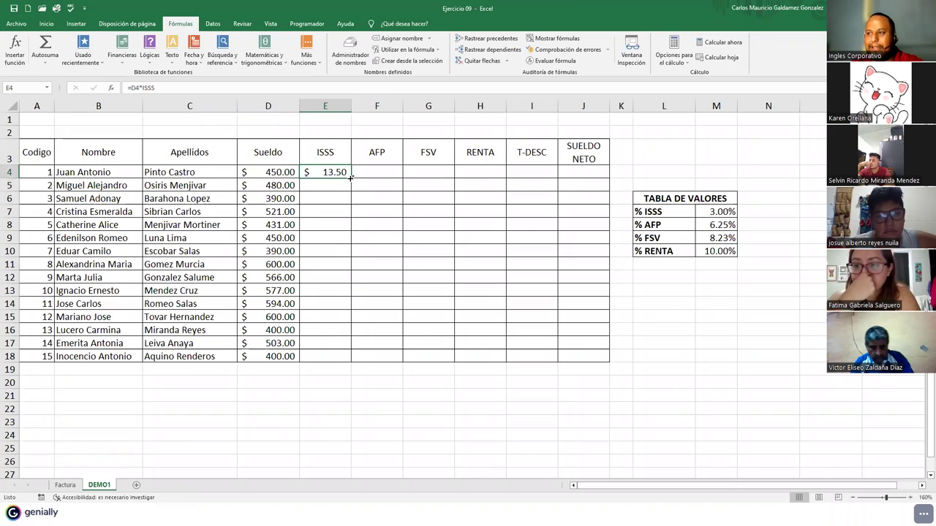
double_click(350, 177)
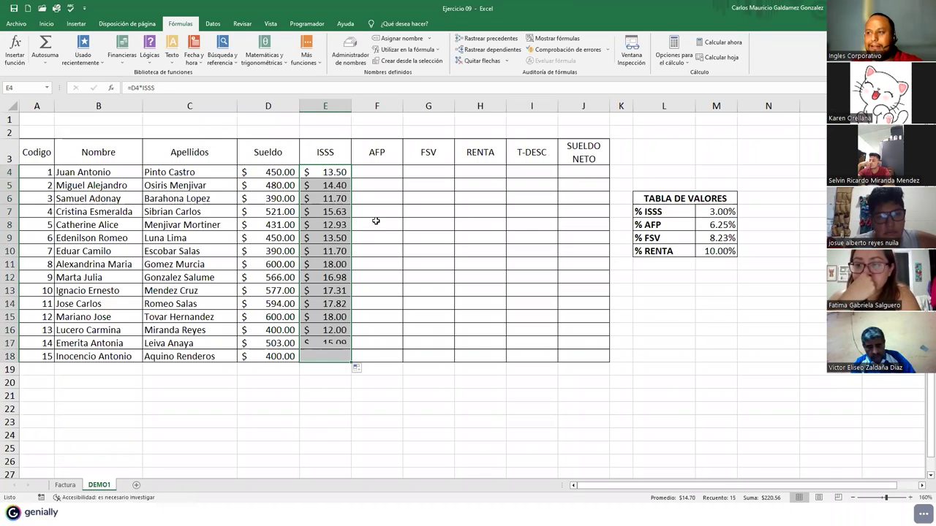
- Enter =D4*AFP in F4 and fill it down to F18, $28.13 to $25.00
left_click(385, 171)
type("=")
key("Left")
key("Left")
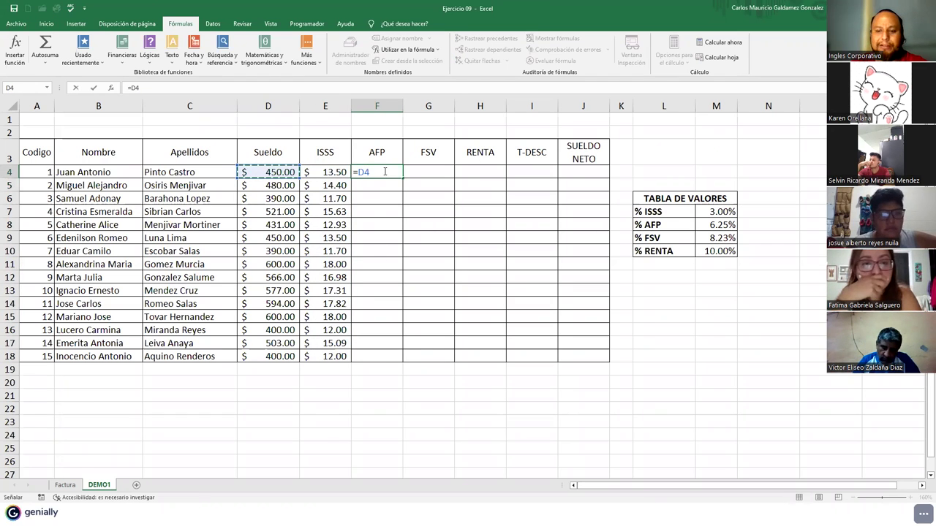
type("*")
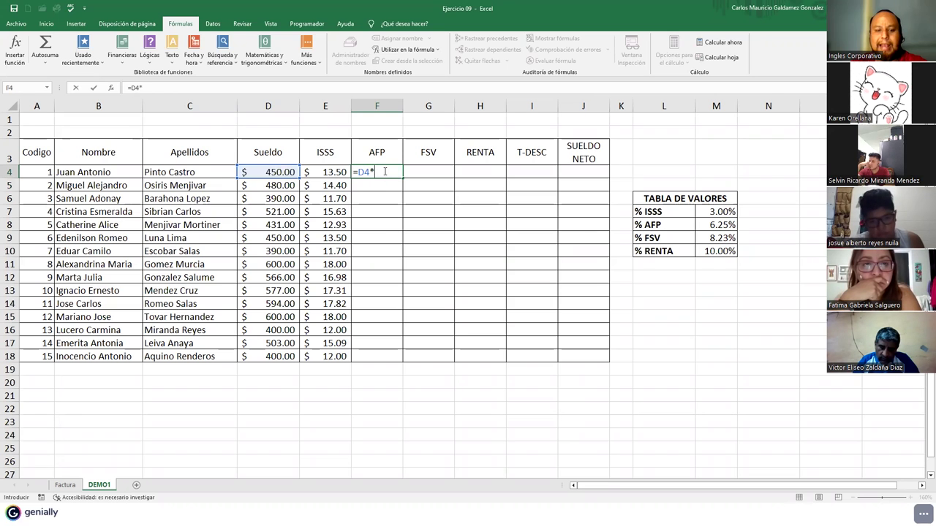
type("af")
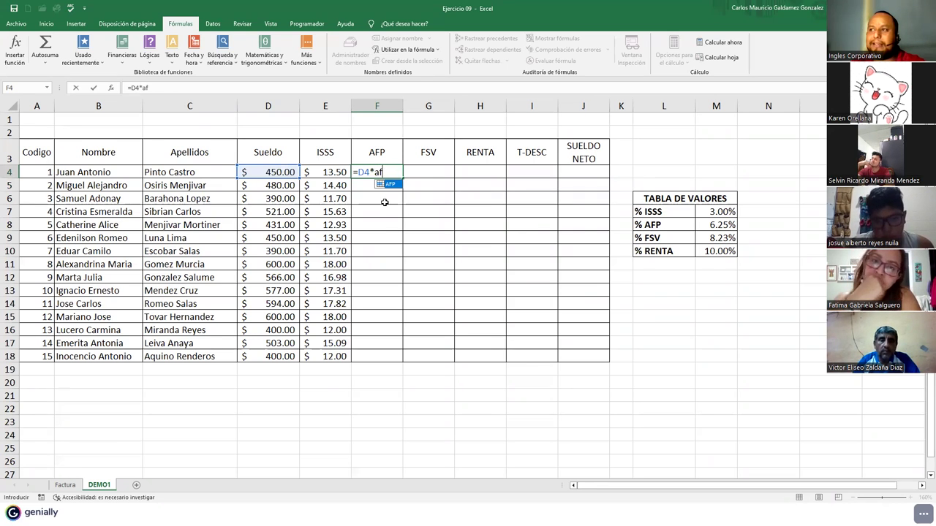
key("Tab")
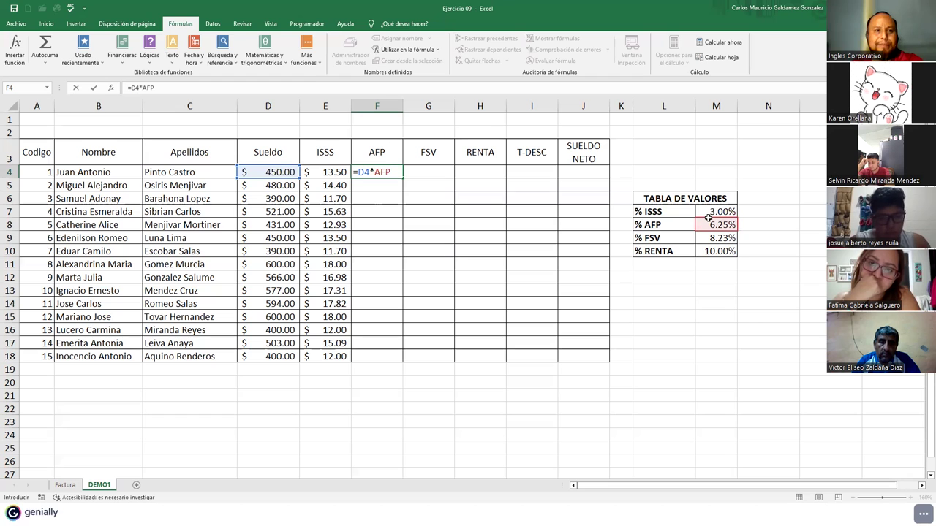
key("Return")
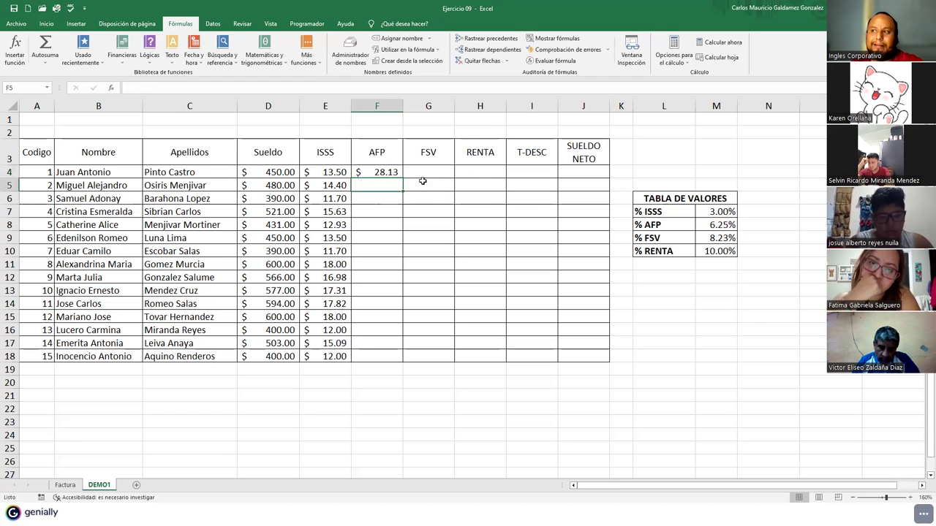
left_click(385, 172)
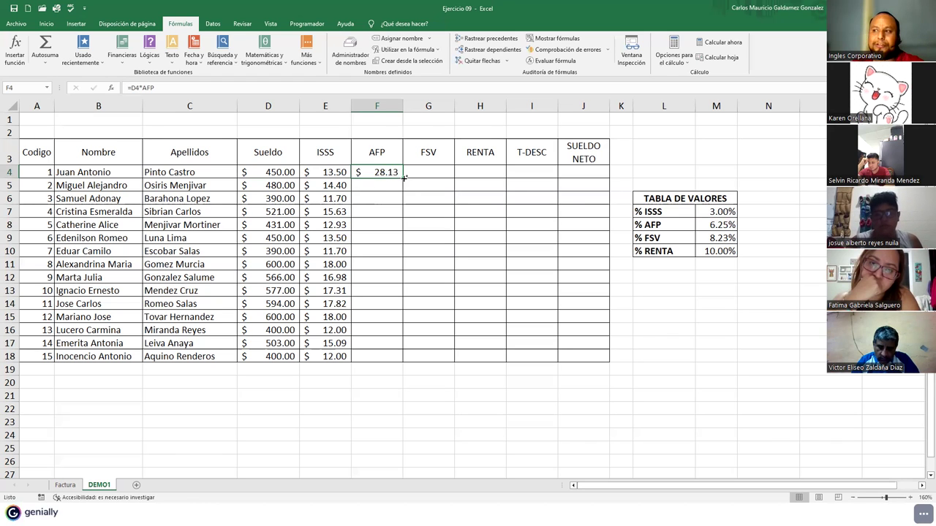
double_click(403, 176)
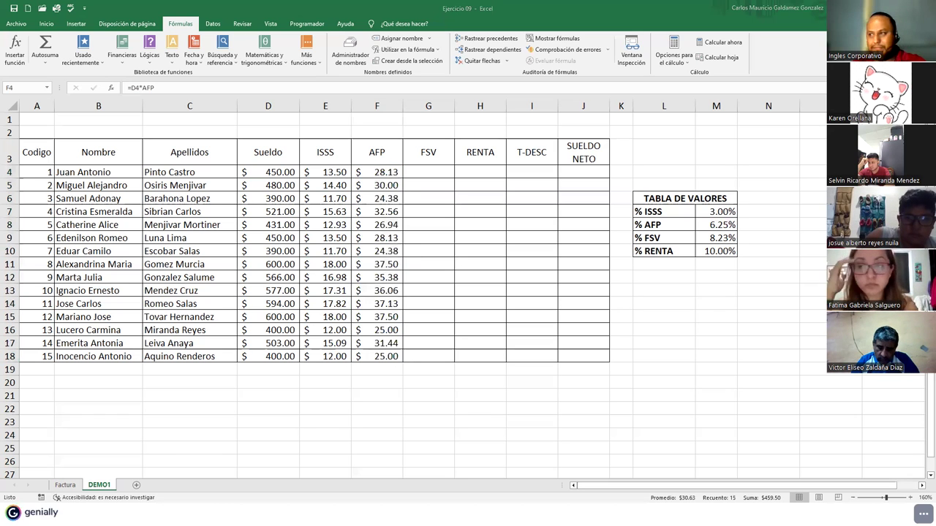
left_click(422, 173)
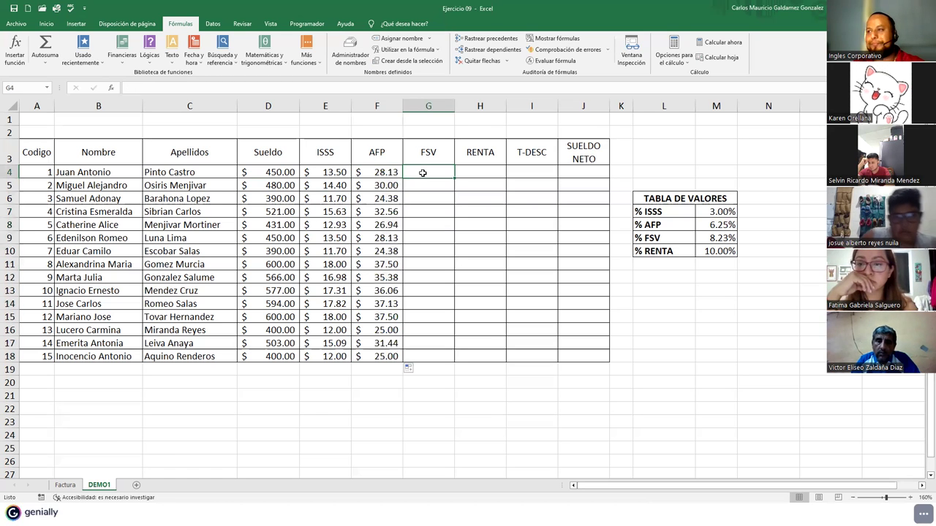
- Enter the formula =D4*FSV in cell G4, giving $37.04
type("=")
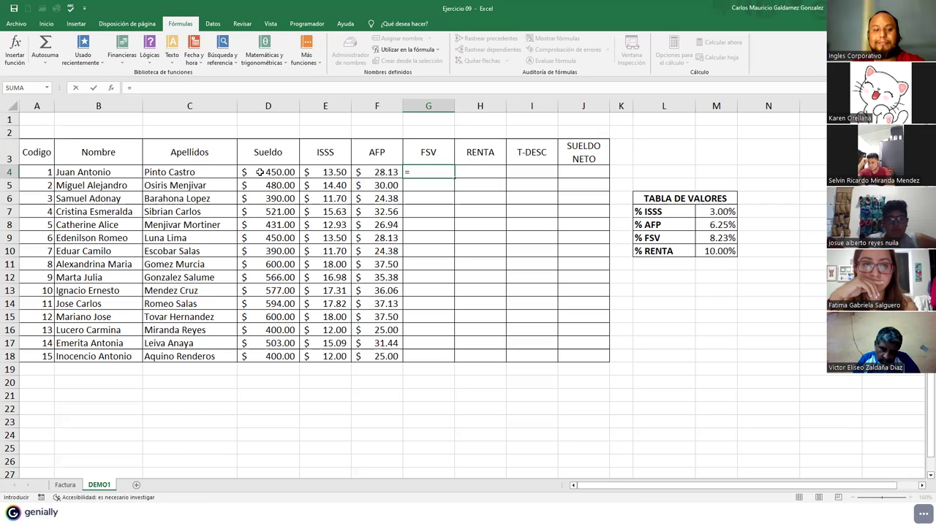
type("D4")
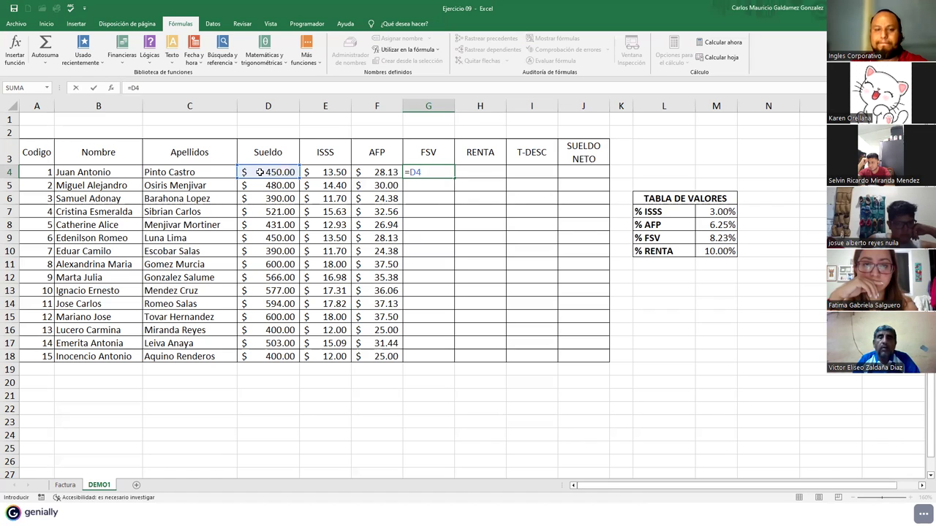
type("*")
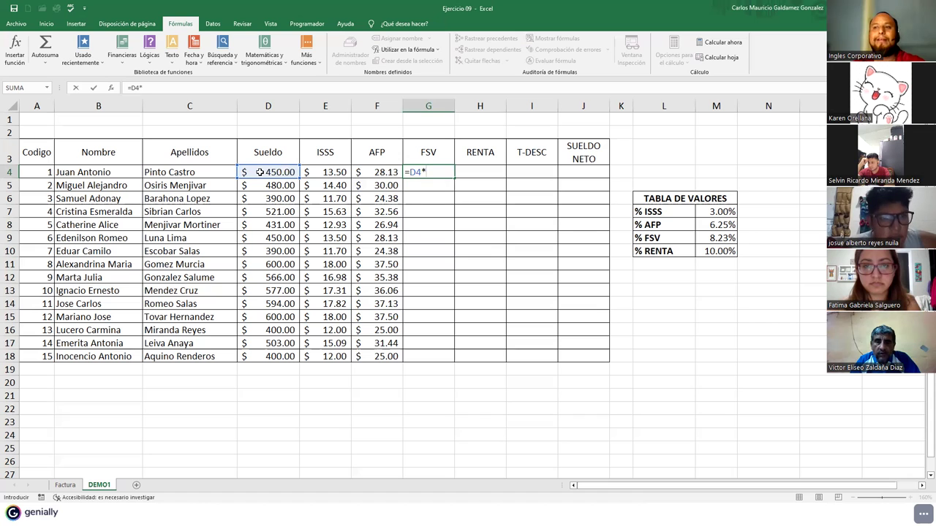
type("fsv")
key("Tab")
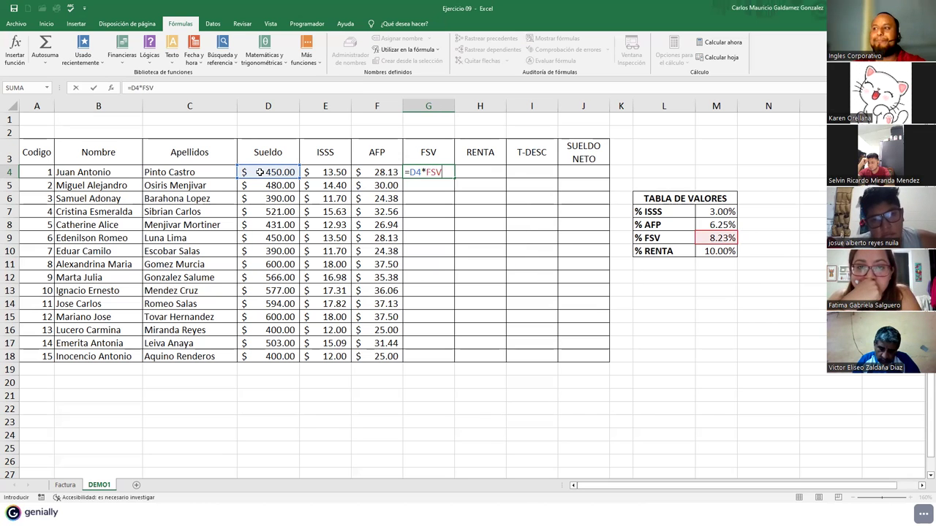
key("Return")
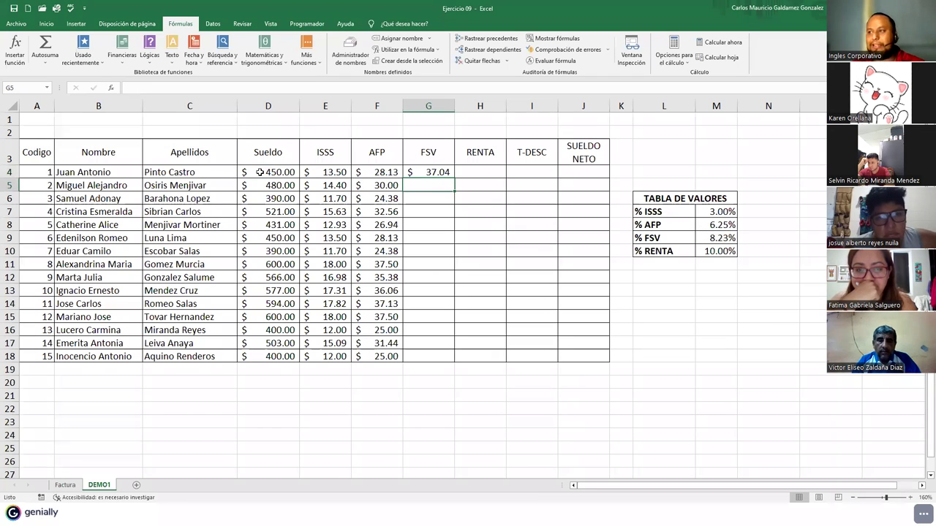
- Fill the FSV formula down to G18, ending at $32.92
left_click(429, 173)
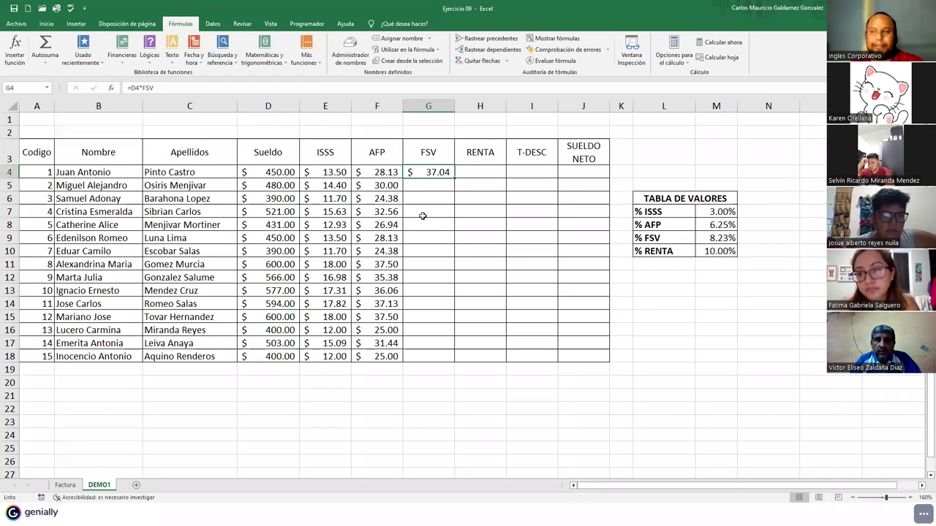
double_click(456, 179)
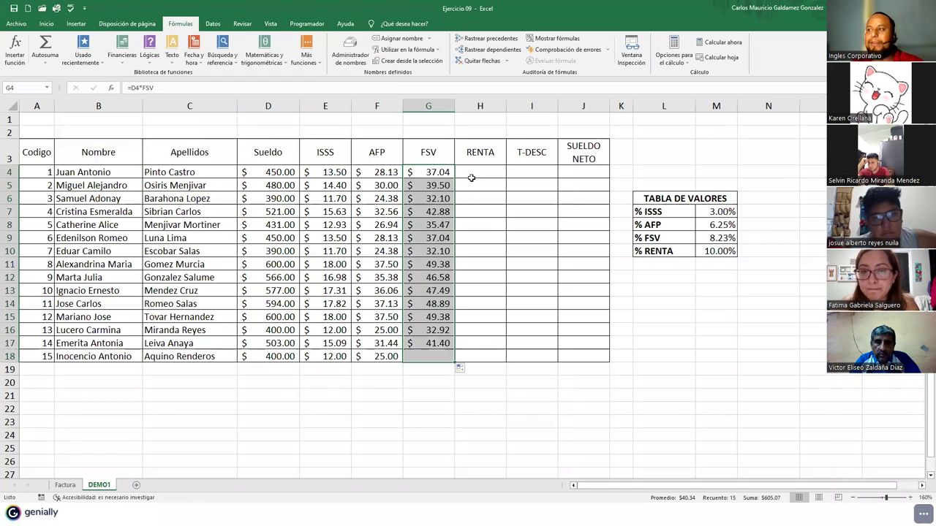
left_click_drag(468, 173, 472, 198)
left_click(468, 171)
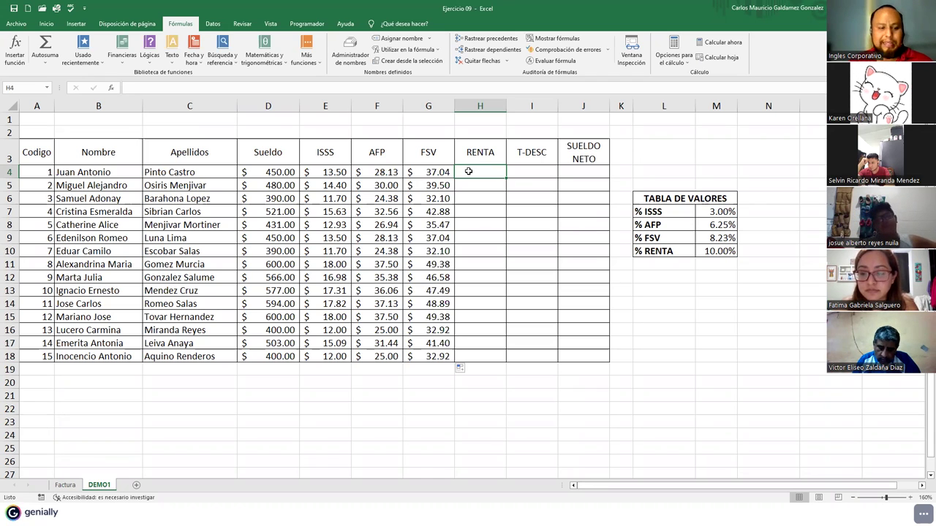
- Begin the RENTA formula in H4 as =SI(D4>=400;D4*RENTA
type("=")
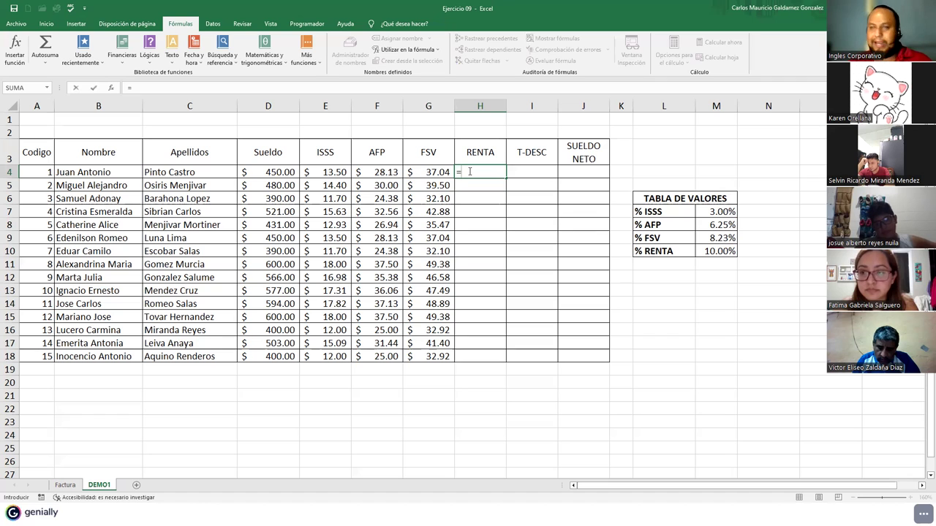
type("SI(")
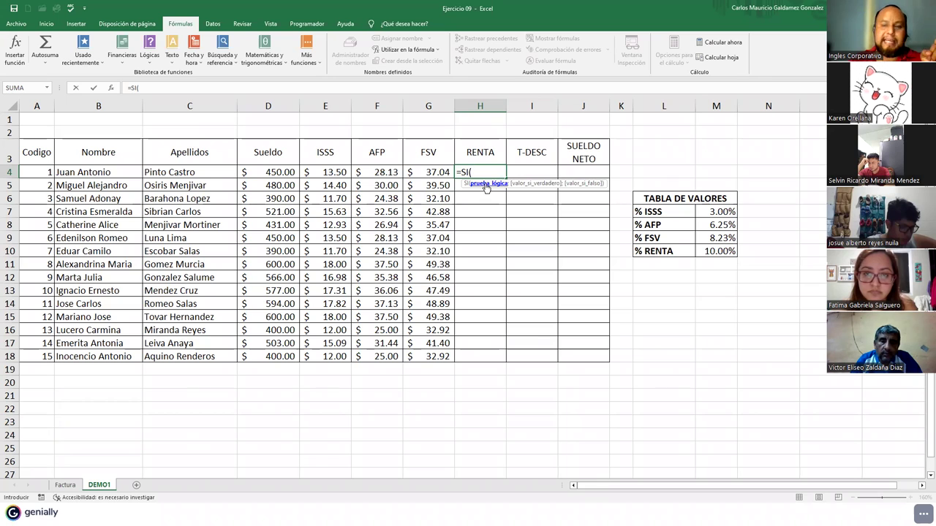
left_click(281, 174)
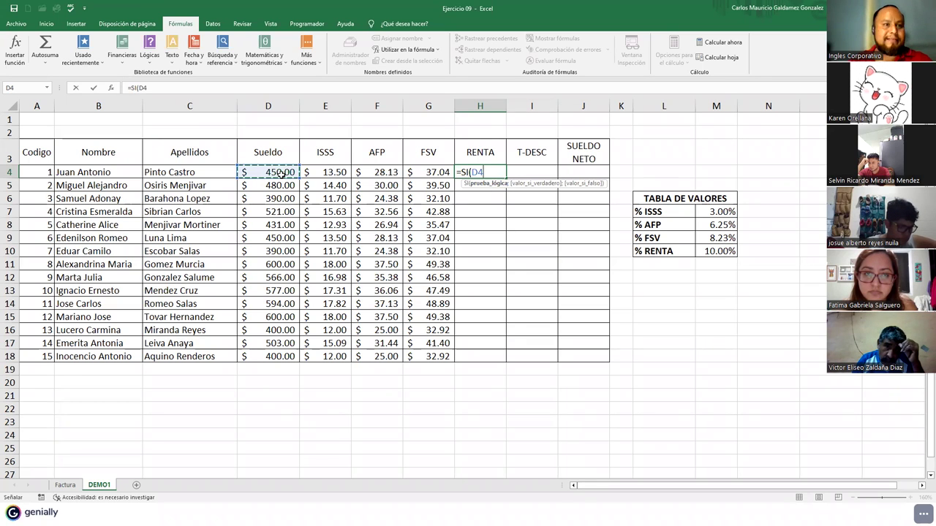
type("<")
key("BackSpace")
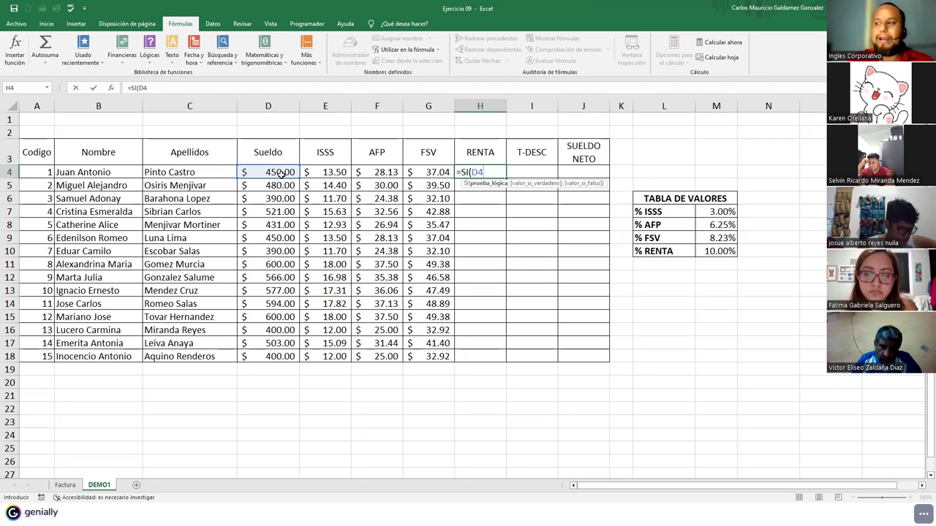
type(">=")
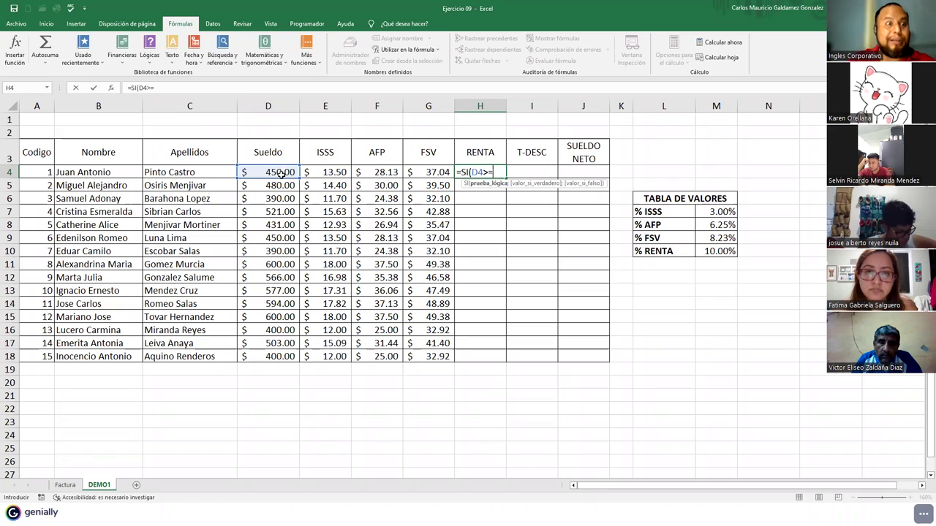
type("400")
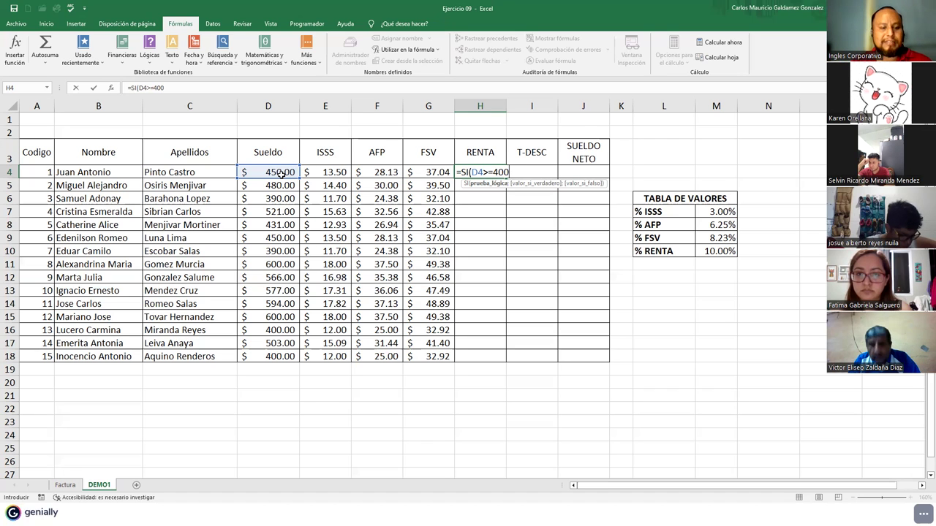
type(";")
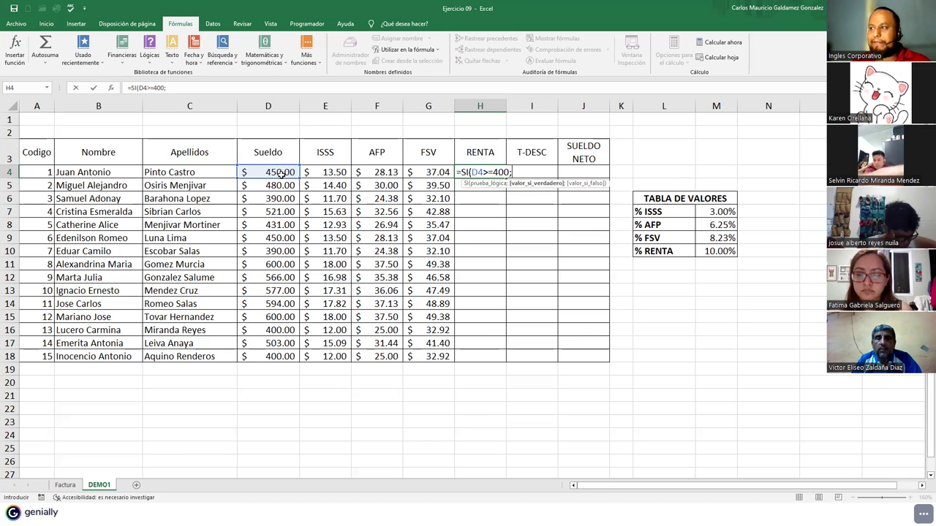
left_click(283, 173)
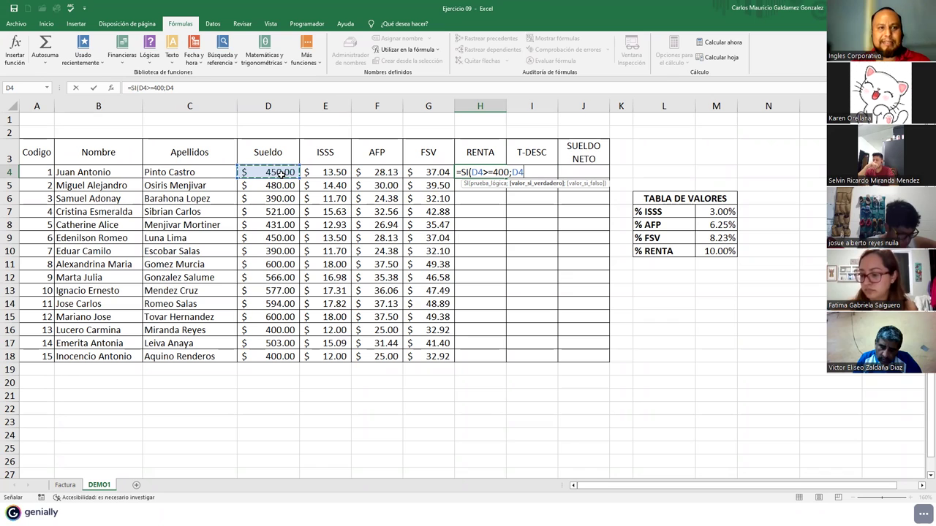
type("*RENTA;0")
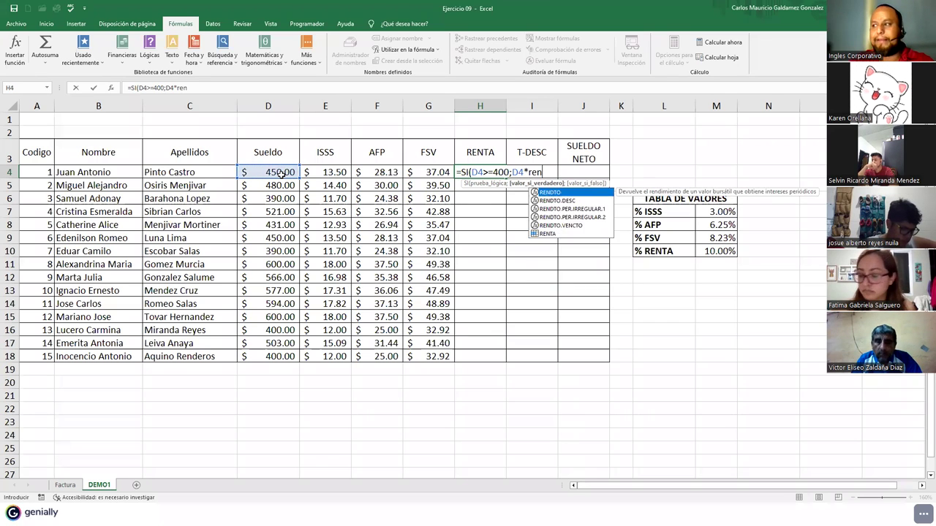
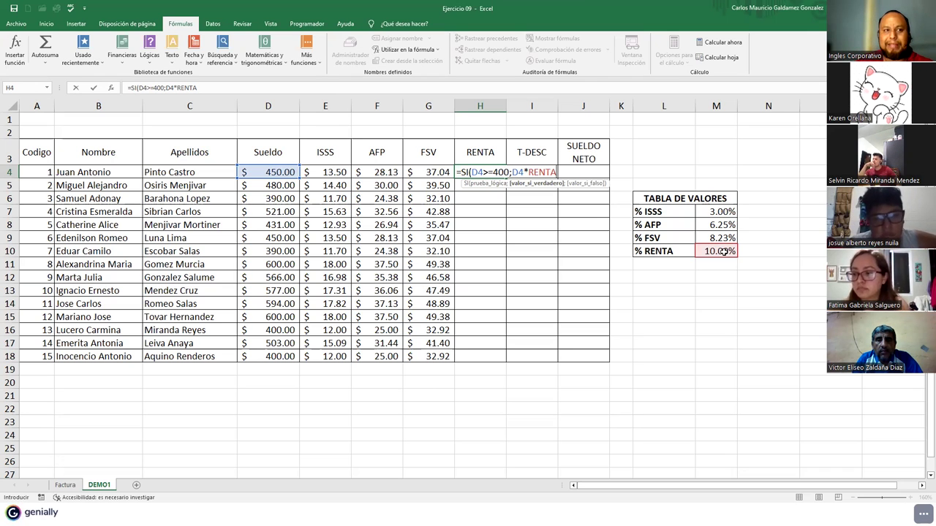
- Complete =SI(D4>=400;D4*RENTA;0) in H4 and fill it down to H18
type(";0")
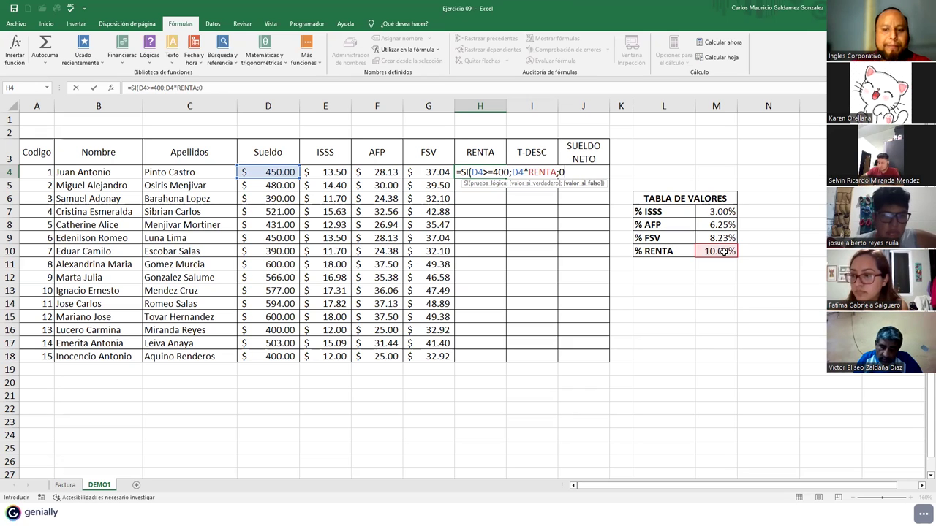
type(")")
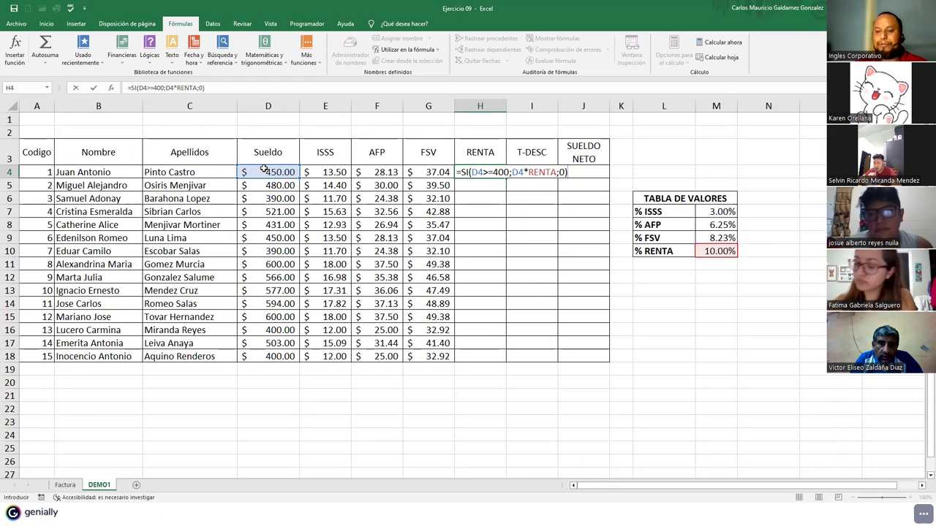
key("Return")
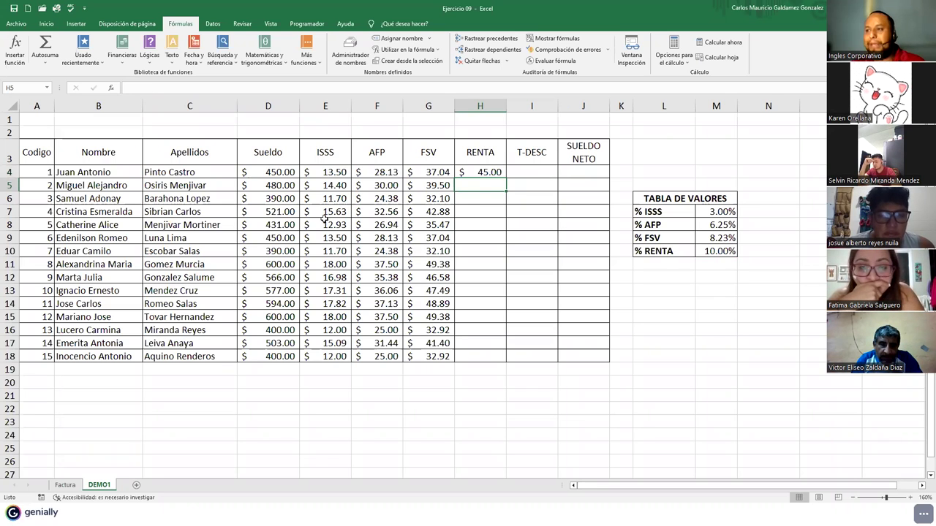
left_click(480, 171)
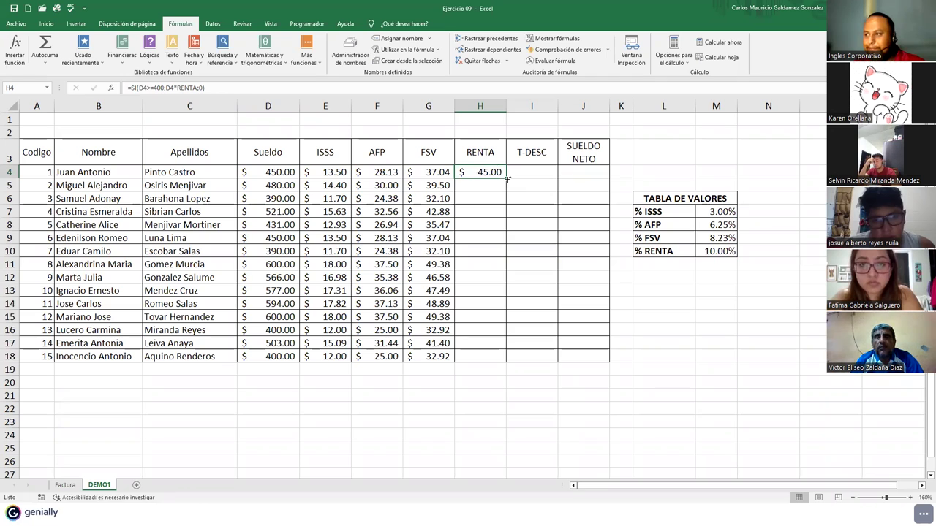
double_click(507, 179)
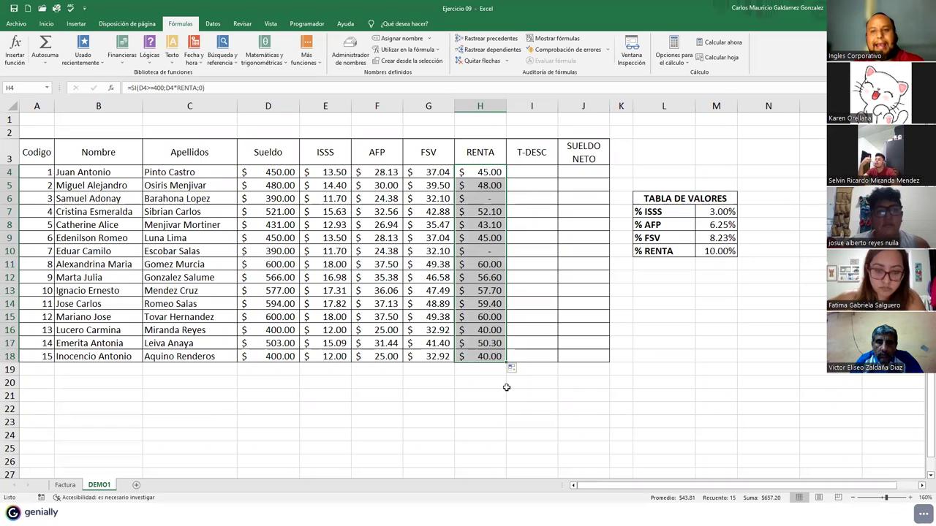
left_click(672, 266)
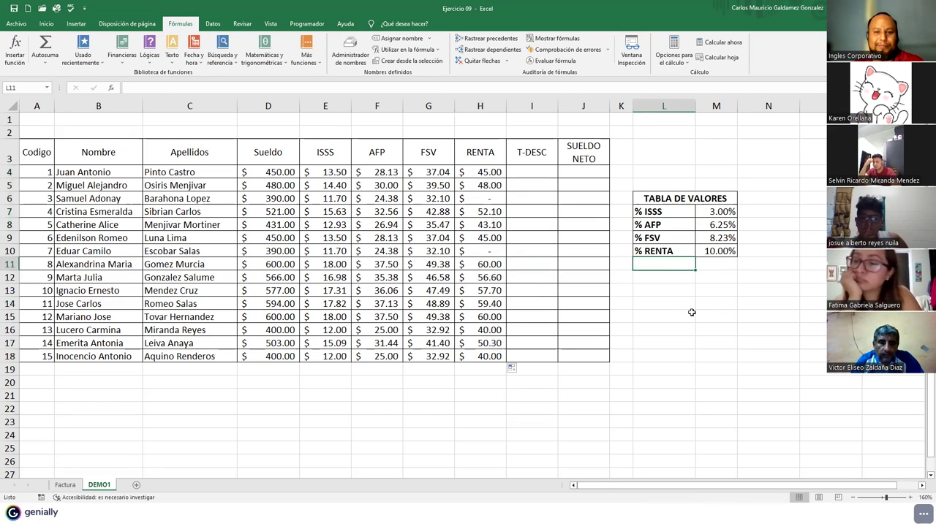
left_click(707, 252)
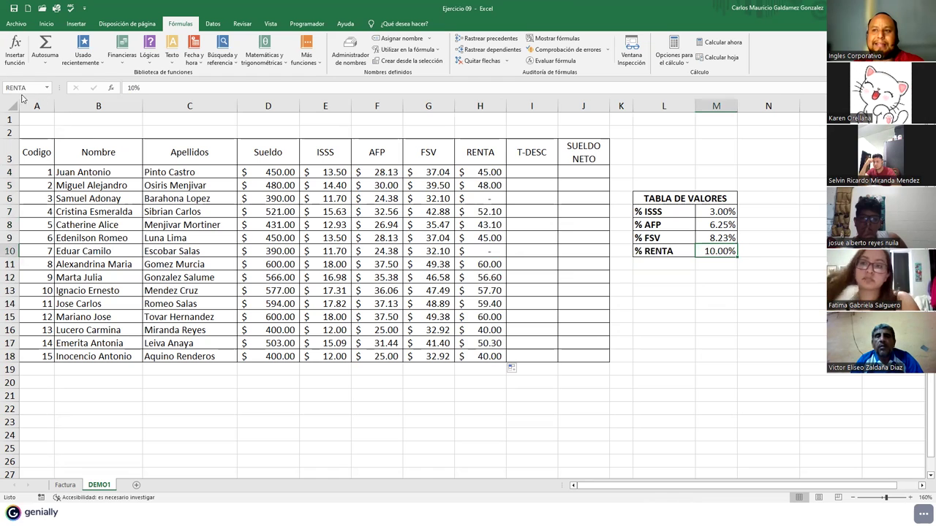
left_click(529, 390)
left_click(29, 87)
type("RENTA")
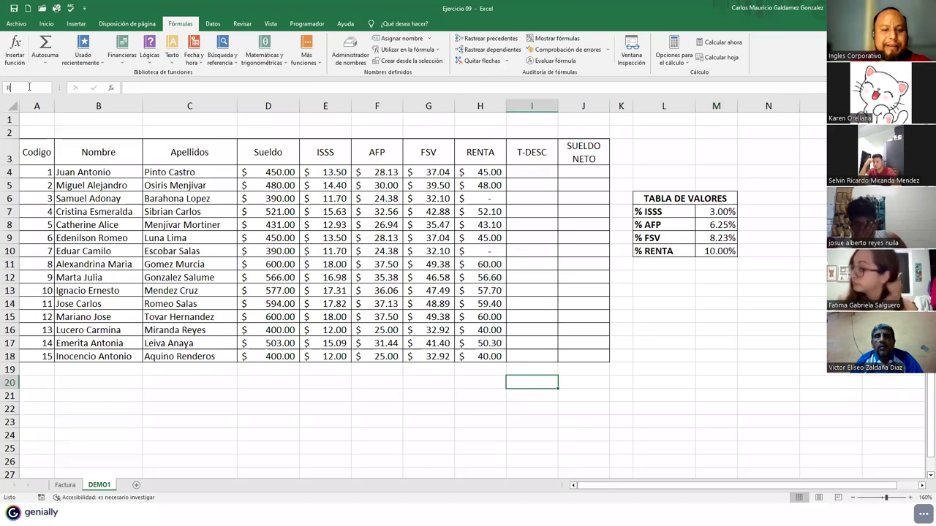
key("Return")
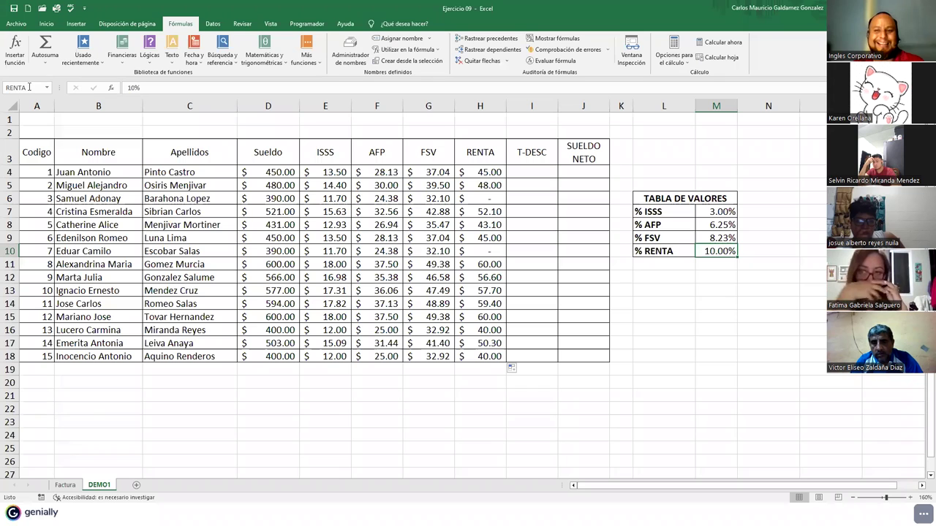
left_click(534, 397)
left_click(39, 88)
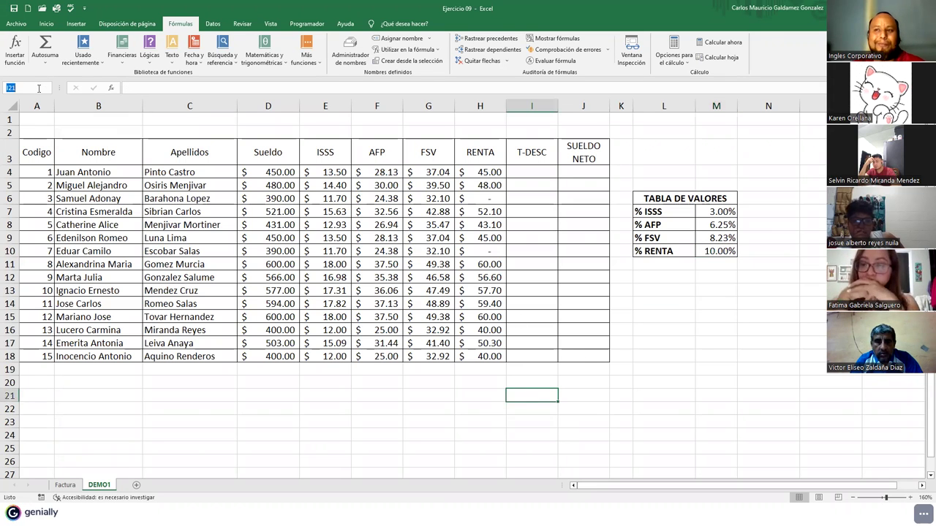
type("AFP")
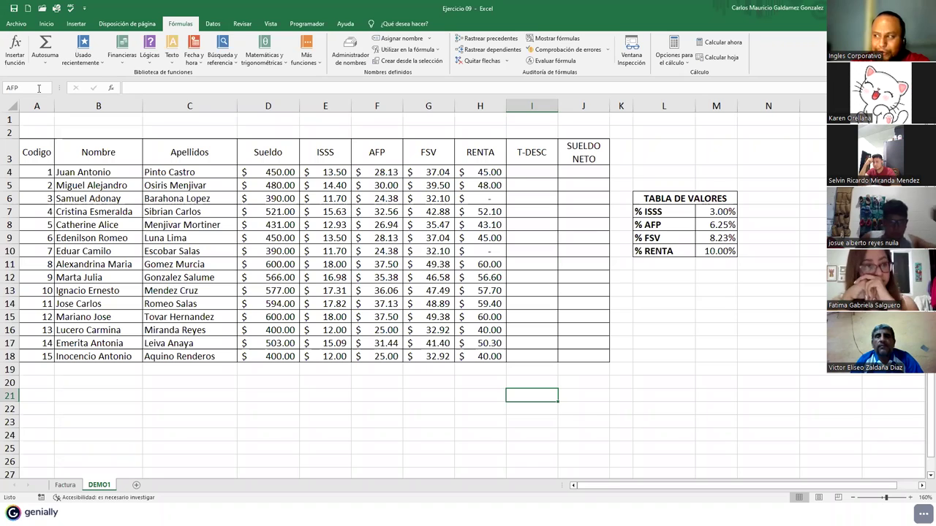
key("Return")
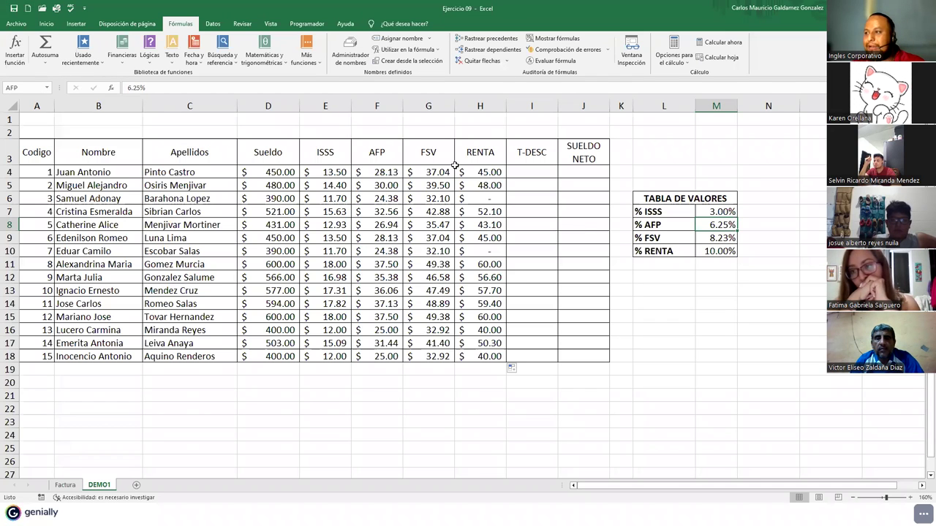
left_click_drag(479, 174, 482, 354)
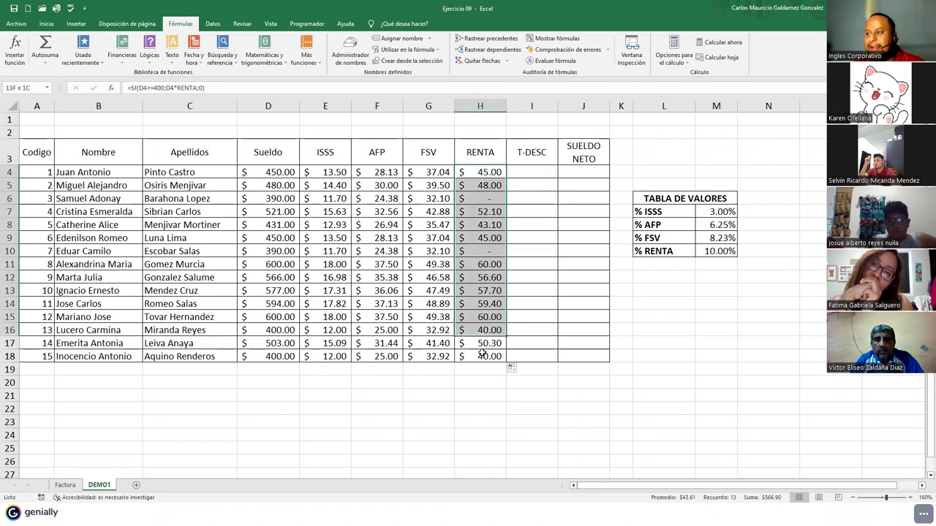
left_click(480, 282)
left_click(480, 198)
left_click(487, 249)
left_click(476, 199)
left_click(476, 252)
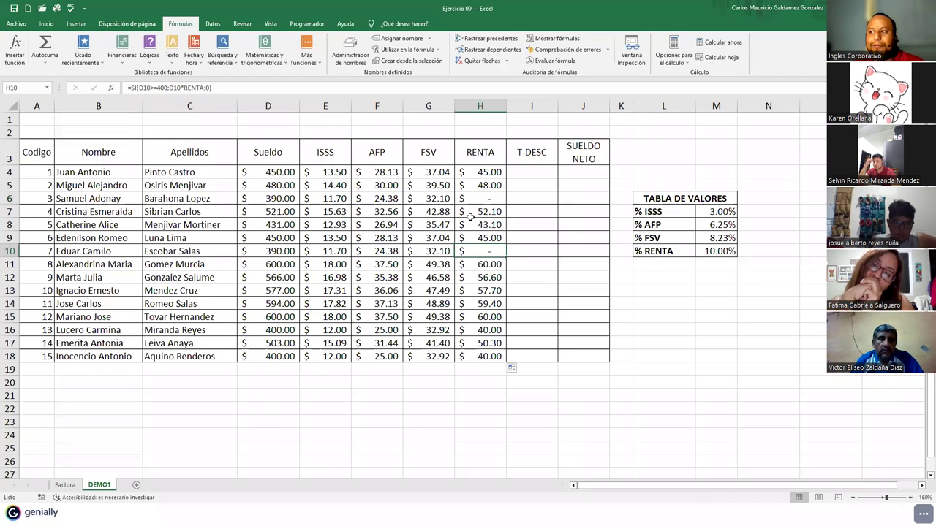
left_click(476, 198)
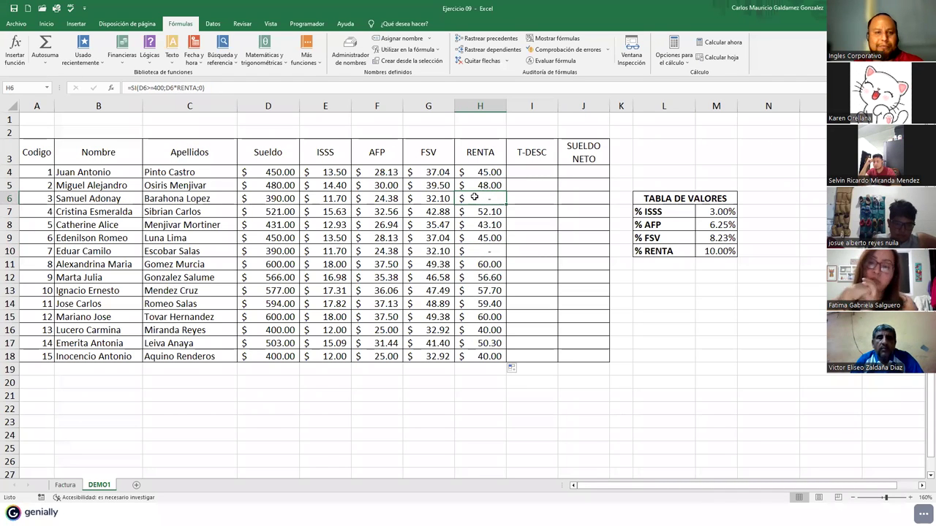
left_click(478, 251)
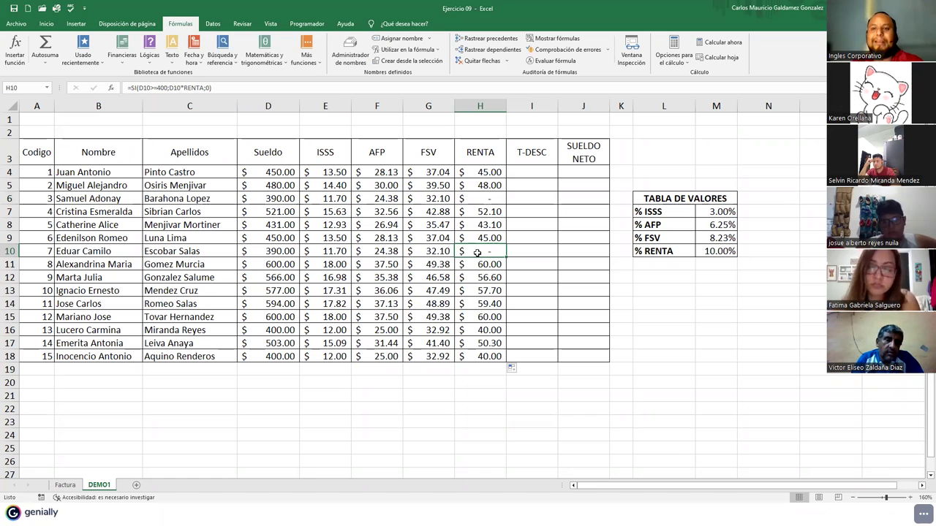
left_click(478, 200)
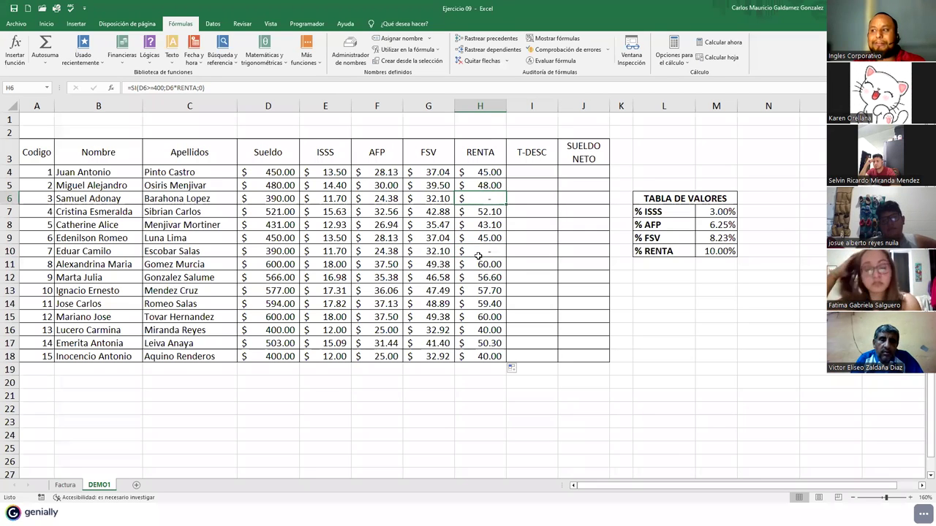
left_click(478, 252)
left_click(481, 211)
left_click(481, 199)
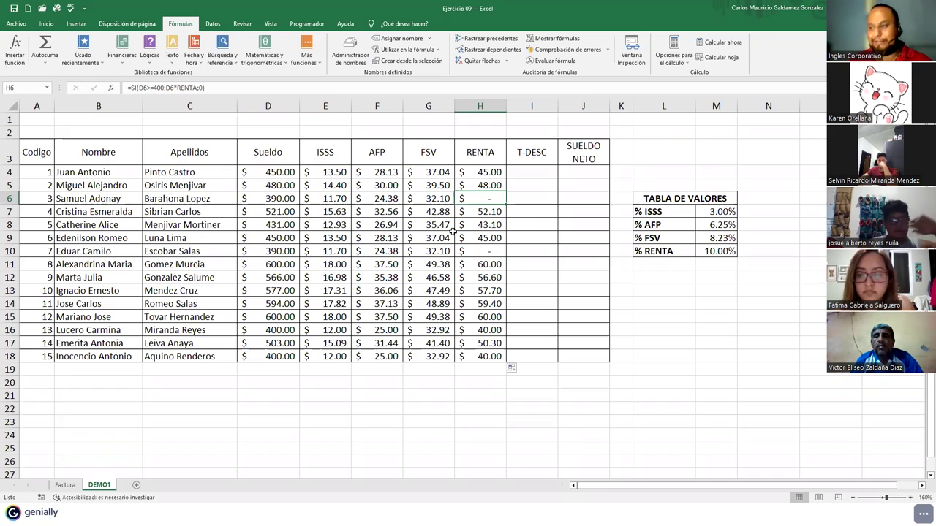
left_click(496, 395)
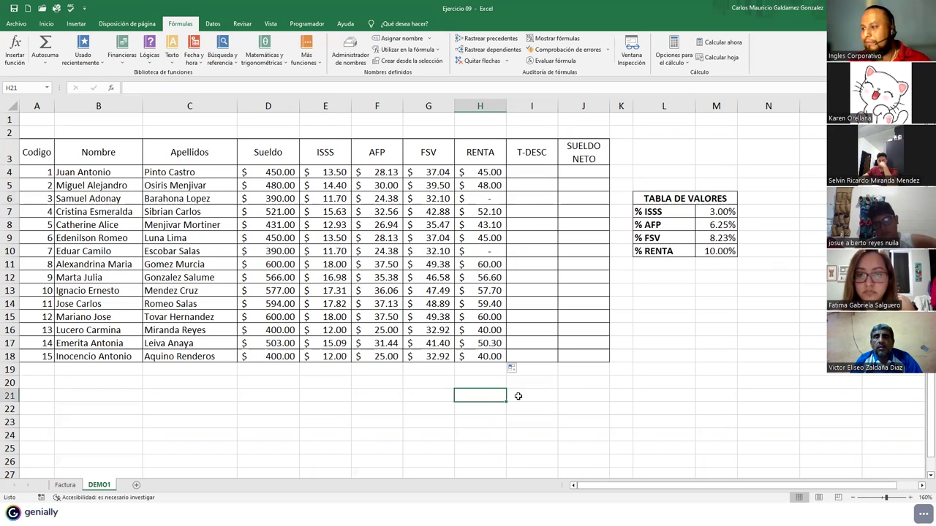
left_click(518, 395)
left_click(29, 85)
type("RENTA")
key("Return")
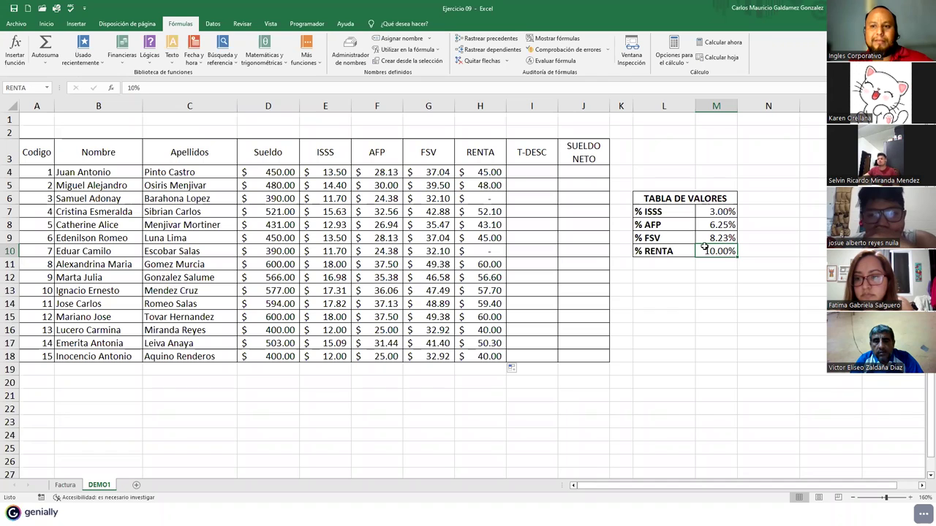
left_click(480, 185)
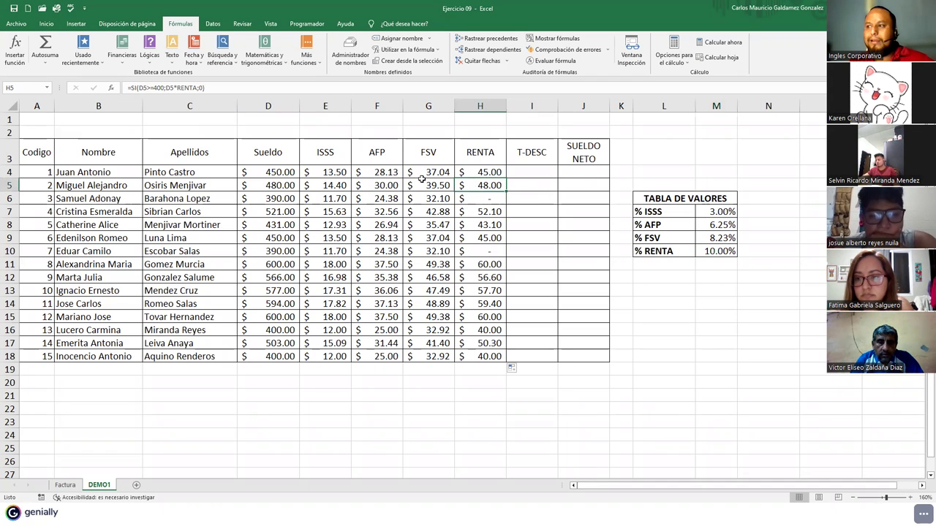
left_click(466, 175)
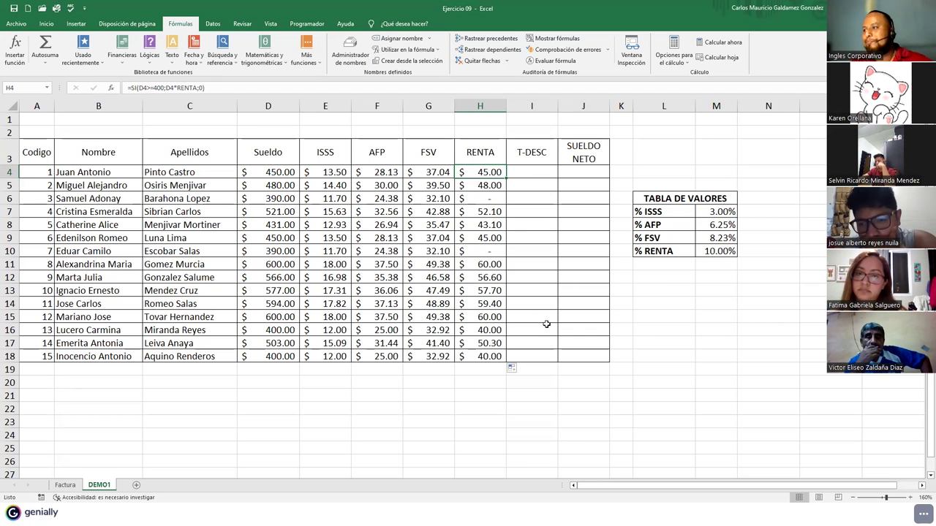
left_click(520, 174)
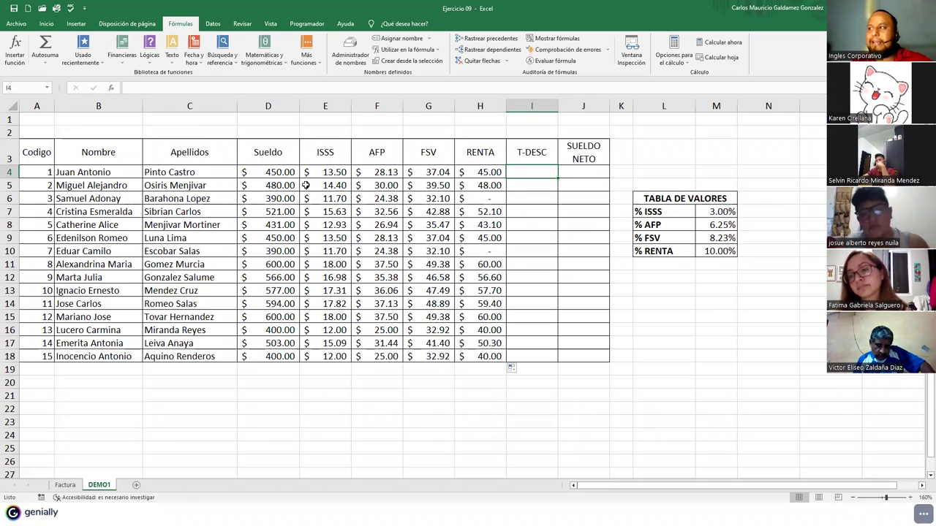
- Total row 4's deductions, ISSS through RENTA, into T-DESC with AutoSum
left_click(46, 24)
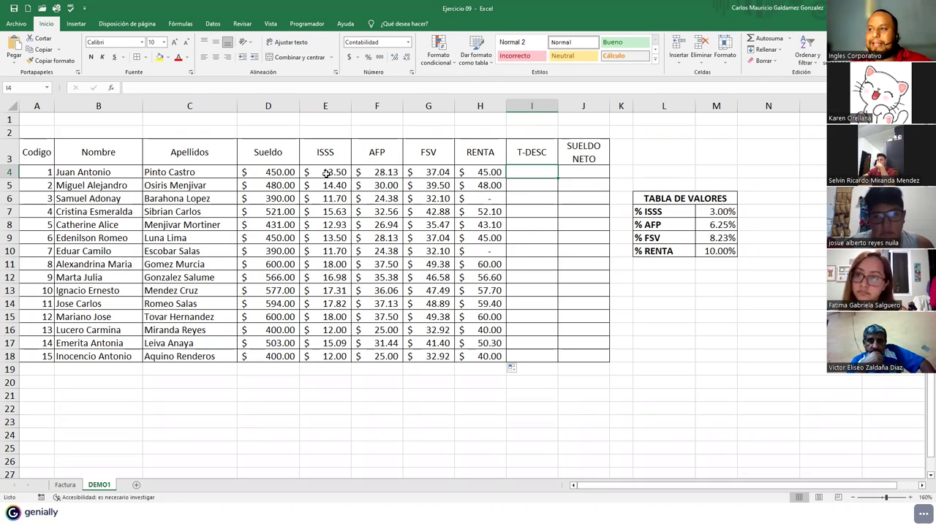
left_click_drag(327, 173, 476, 175)
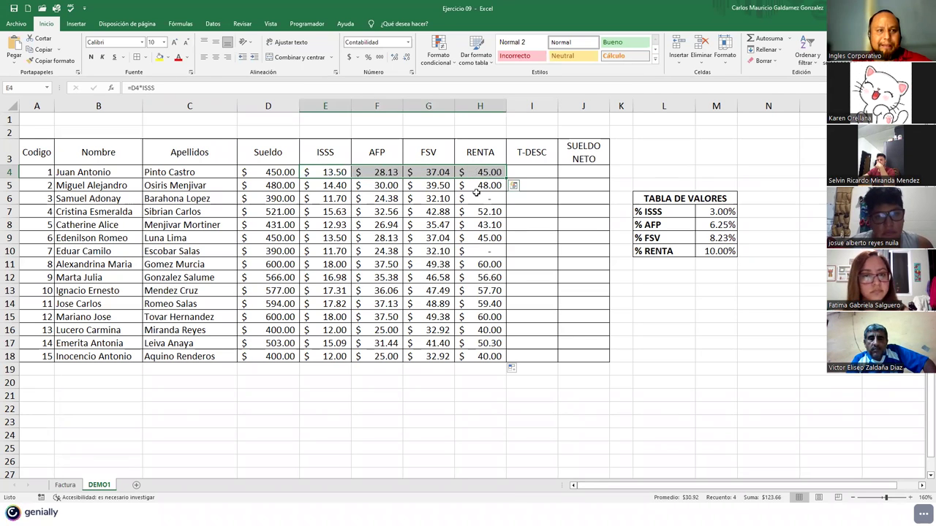
left_click(322, 194)
left_click_drag(322, 177, 488, 172)
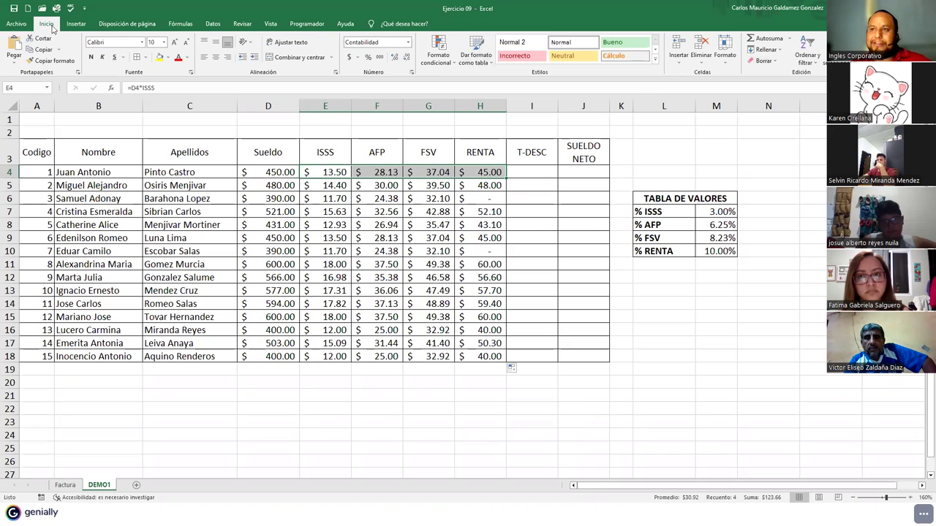
left_click(768, 42)
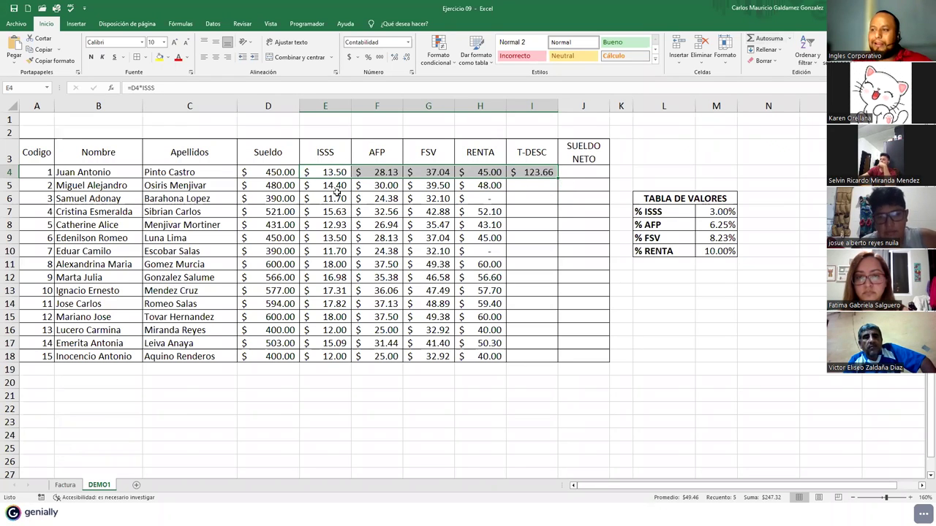
- Sum row 5's deductions with =SUMA(E5:H5) and fill the total down to I18
left_click_drag(334, 187, 485, 185)
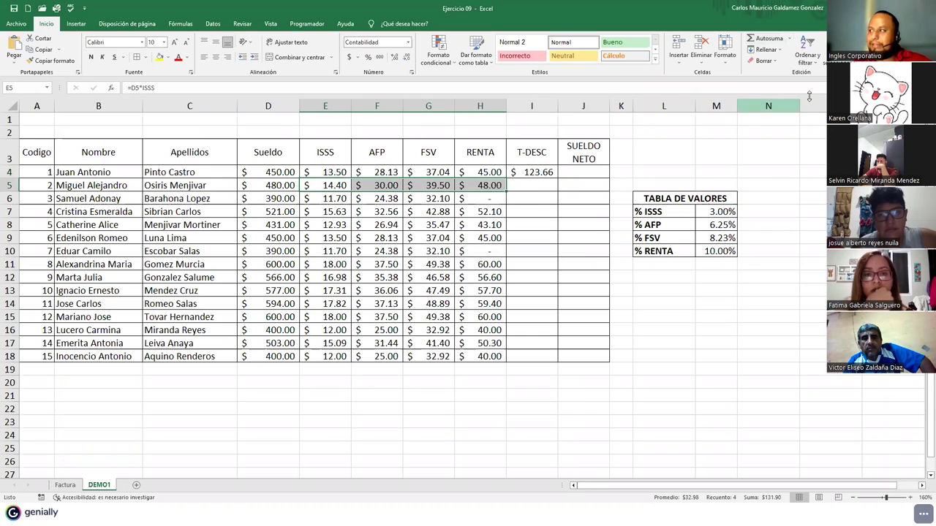
left_click(790, 40)
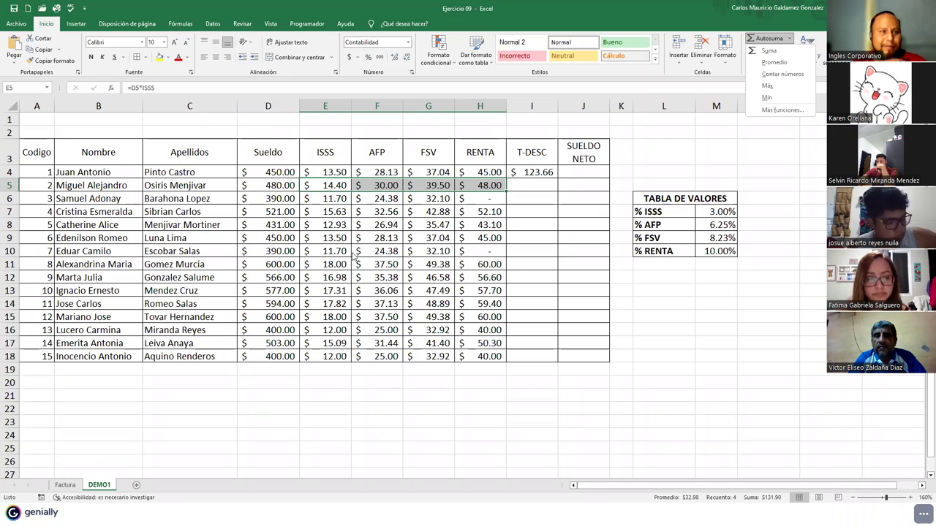
left_click(769, 50)
left_click(536, 189)
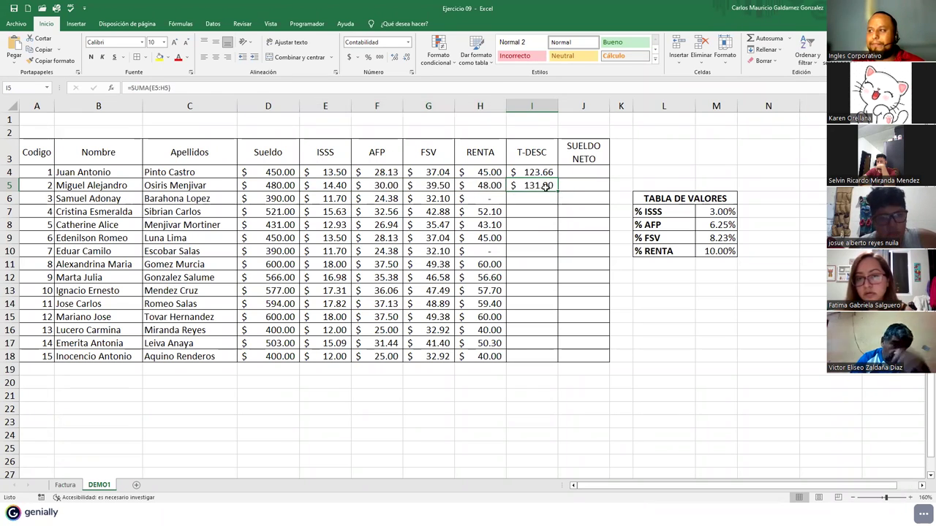
double_click(557, 188)
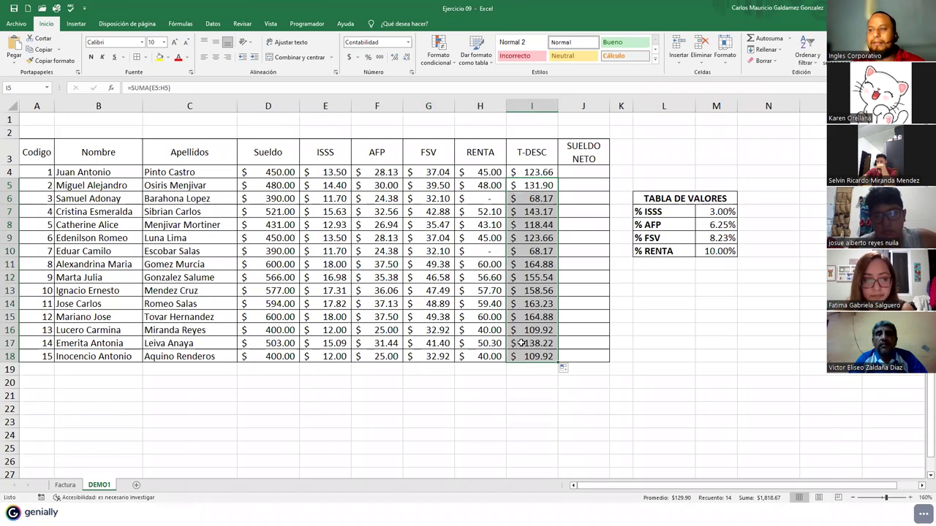
left_click_drag(535, 170, 537, 356)
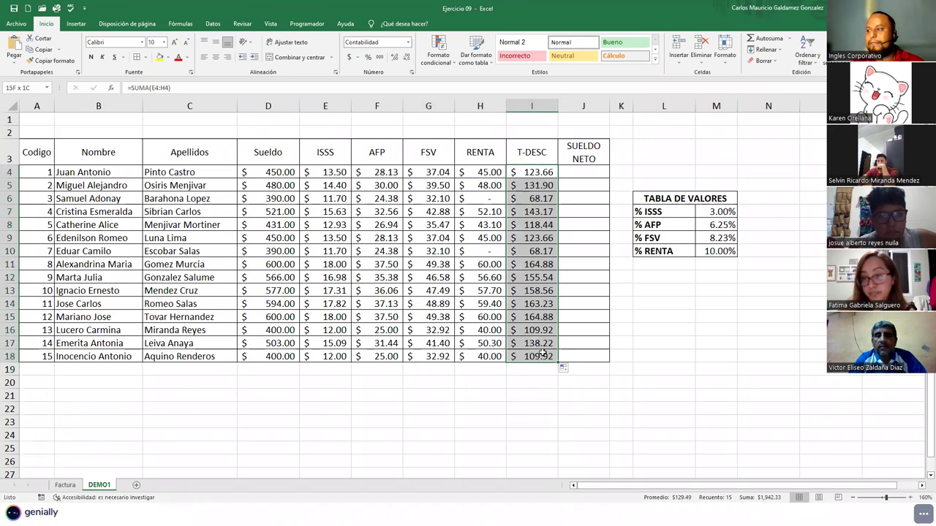
- Make the T-DESC totals and the Sueldo salaries D4:D18 bold
left_click(90, 57)
left_click(278, 176, "ctrl")
left_click_drag(276, 224, 271, 357)
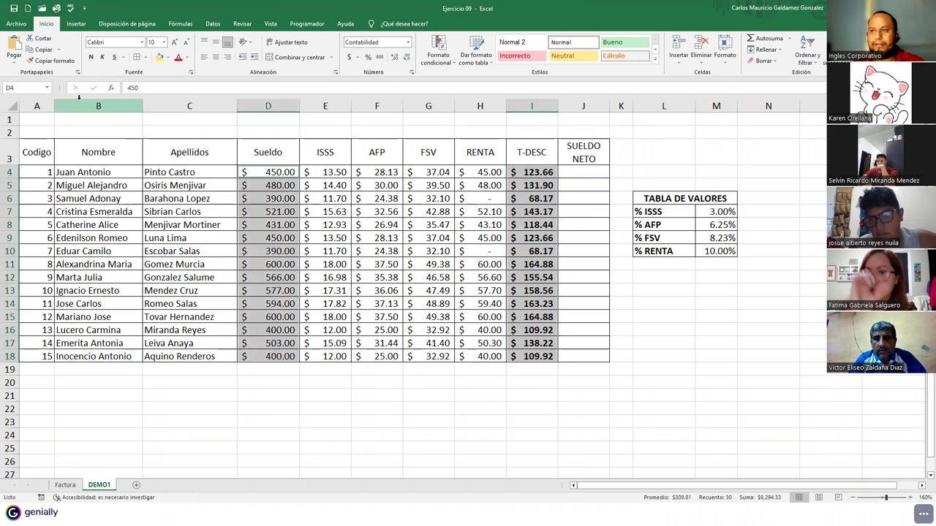
left_click(90, 57)
left_click(508, 278)
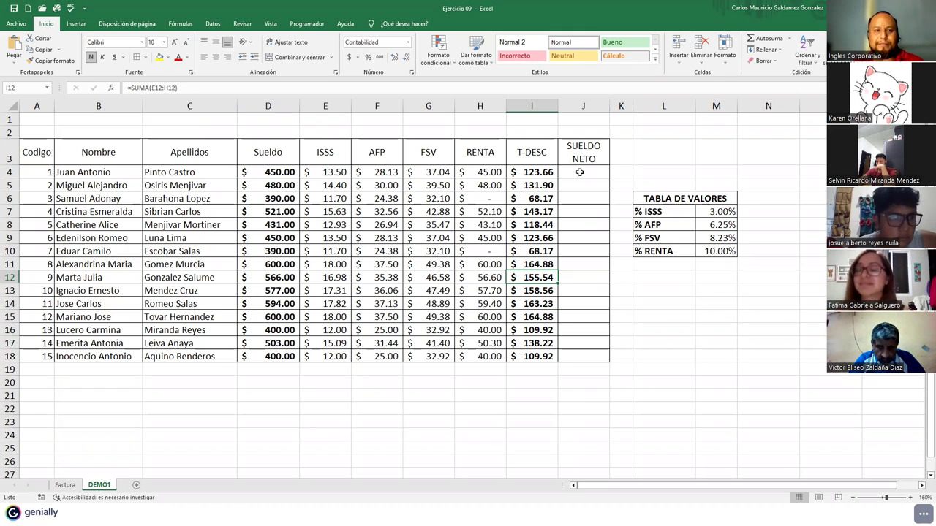
left_click_drag(321, 173, 497, 174)
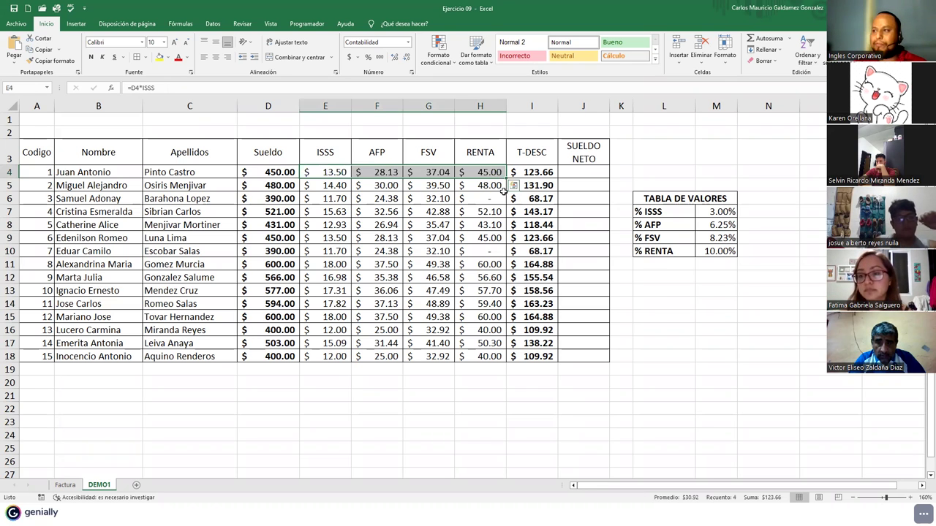
left_click_drag(524, 177, 536, 358)
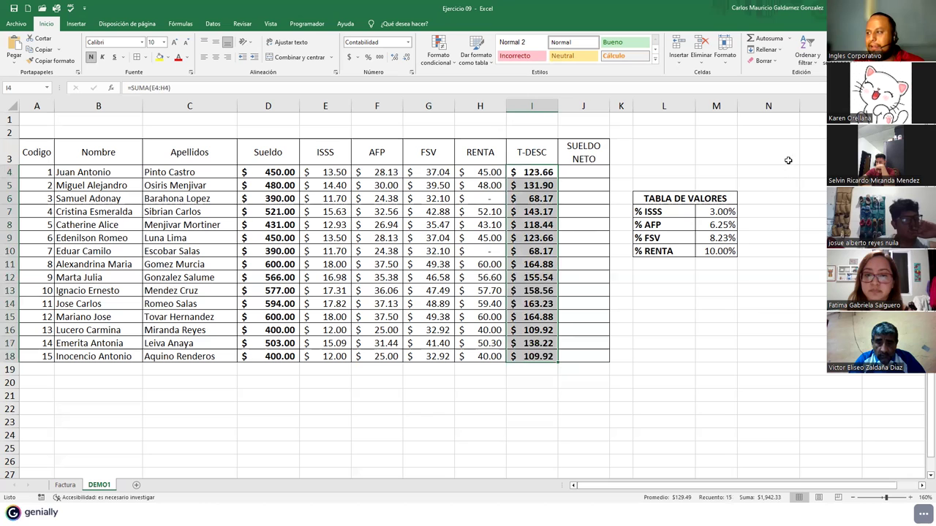
- Re-apply AutoSum to the T-DESC cells I4:I18
left_click(768, 38)
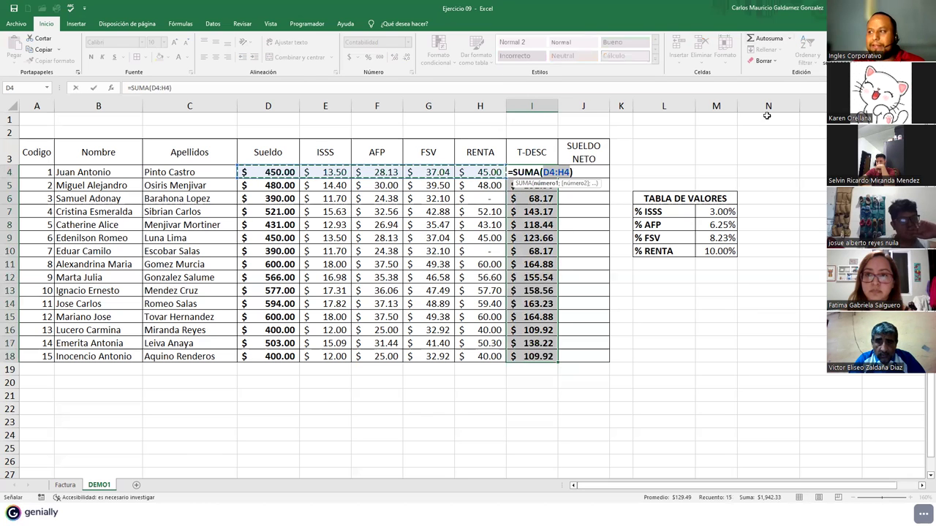
key("ctrl+Return")
left_click(541, 239)
left_click_drag(530, 171, 534, 357)
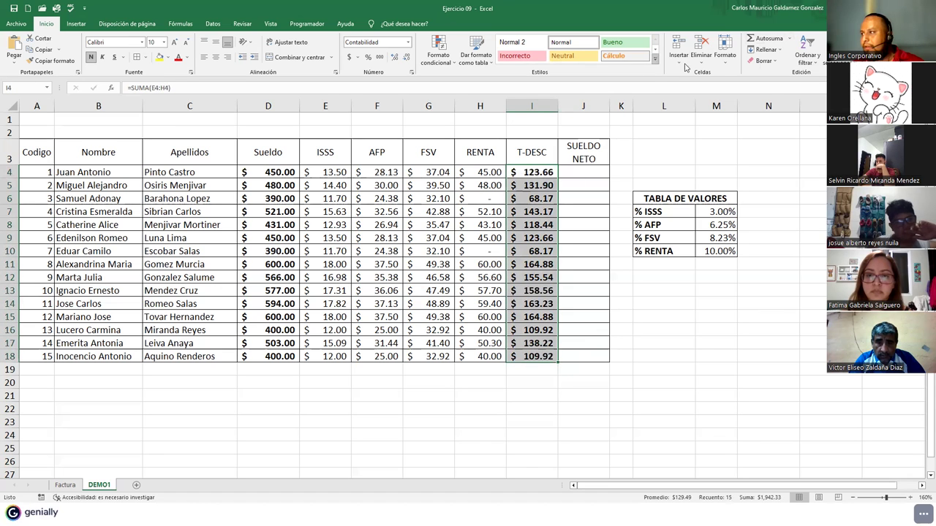
left_click(768, 40)
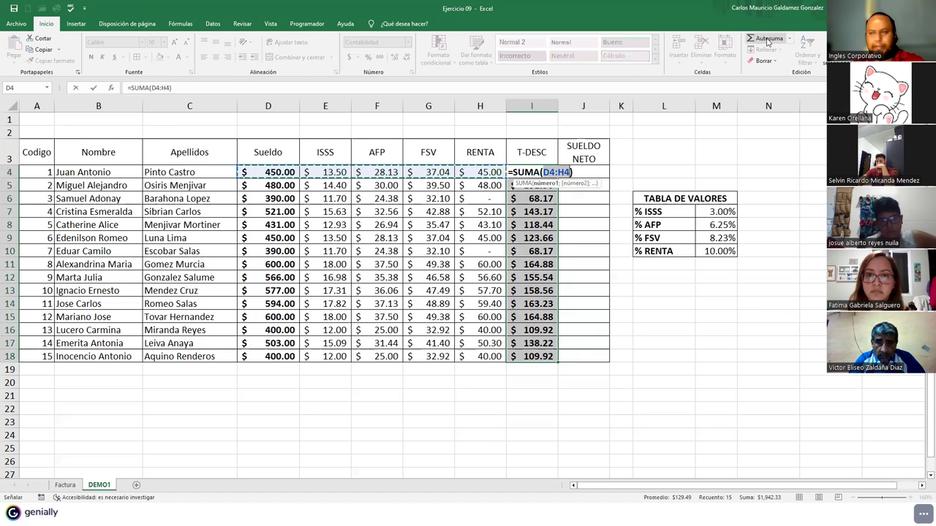
left_click(766, 41)
- Try AutoSum in SUELDO NETO J4:J18, inspect the result, and clear the incorrect sums
left_click_drag(564, 174, 566, 356)
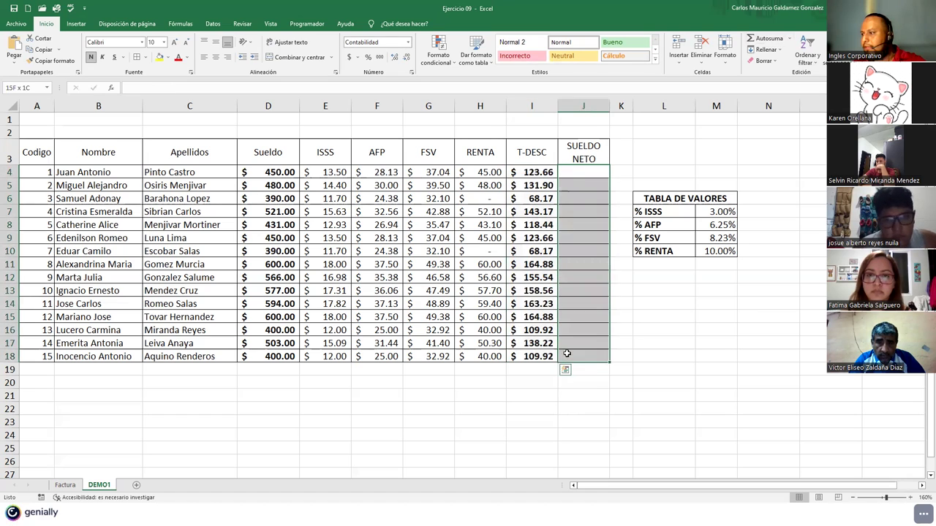
left_click(767, 40)
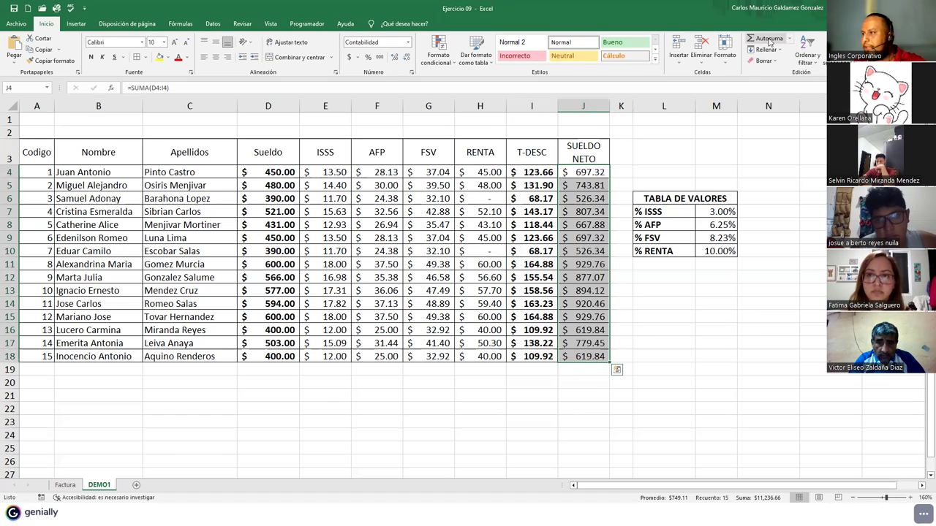
left_click(568, 173)
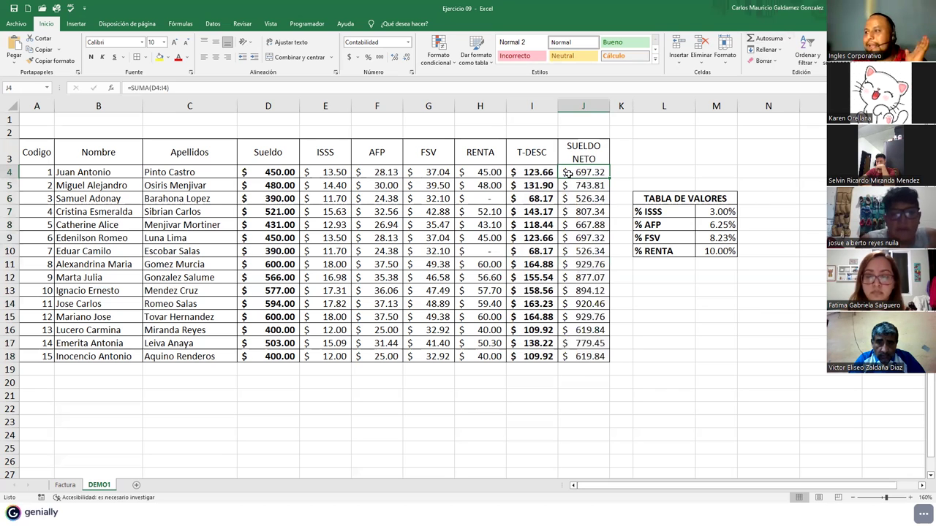
double_click(568, 173)
key("Escape")
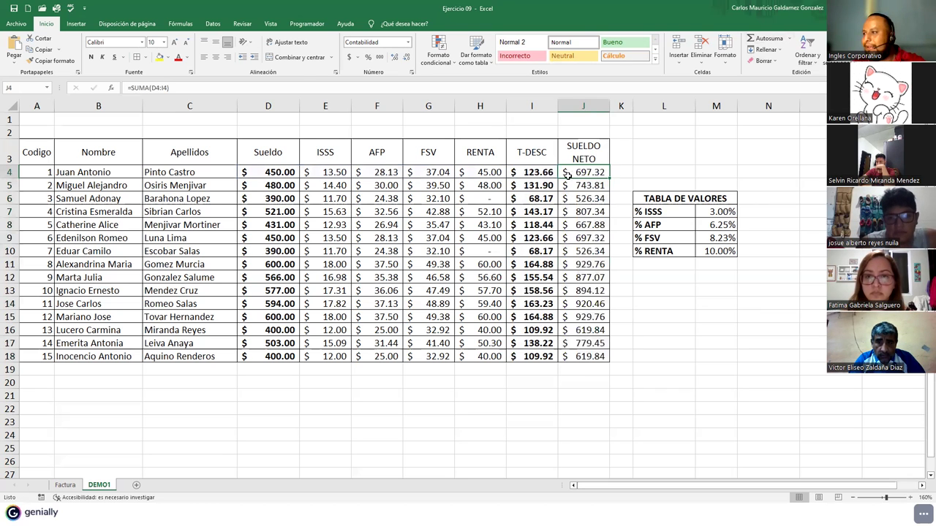
left_click(589, 354, "shift")
key("Delete")
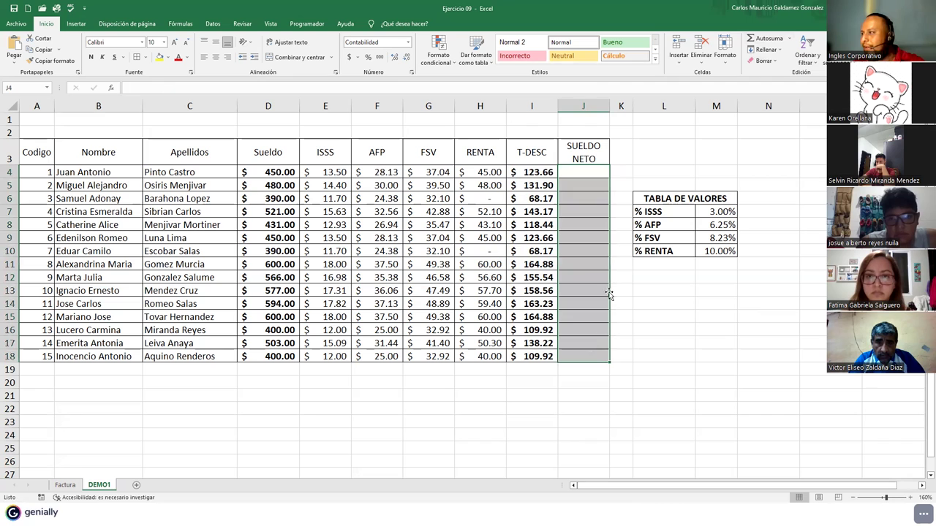
left_click(565, 190)
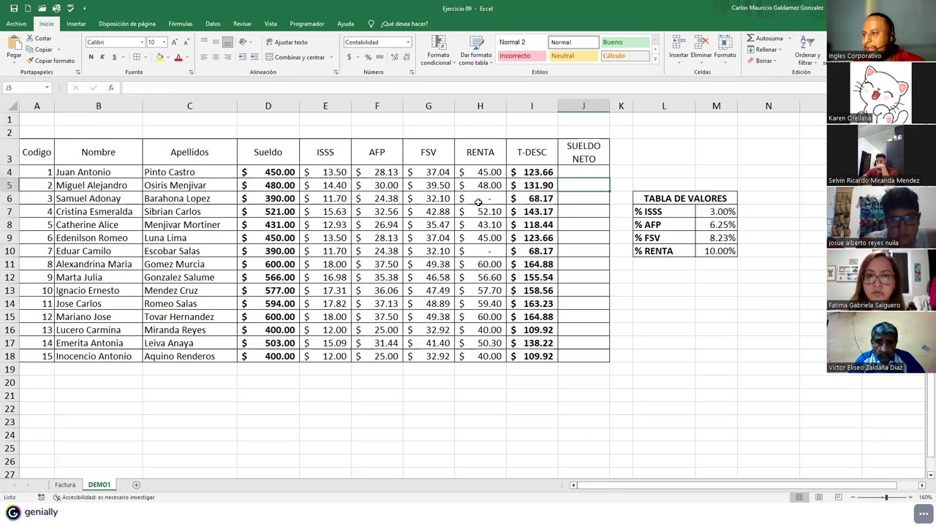
- Total the Sueldo salaries D4:D18 below the column from the AutoSum list
left_click(276, 176)
left_click_drag(269, 208, 277, 356)
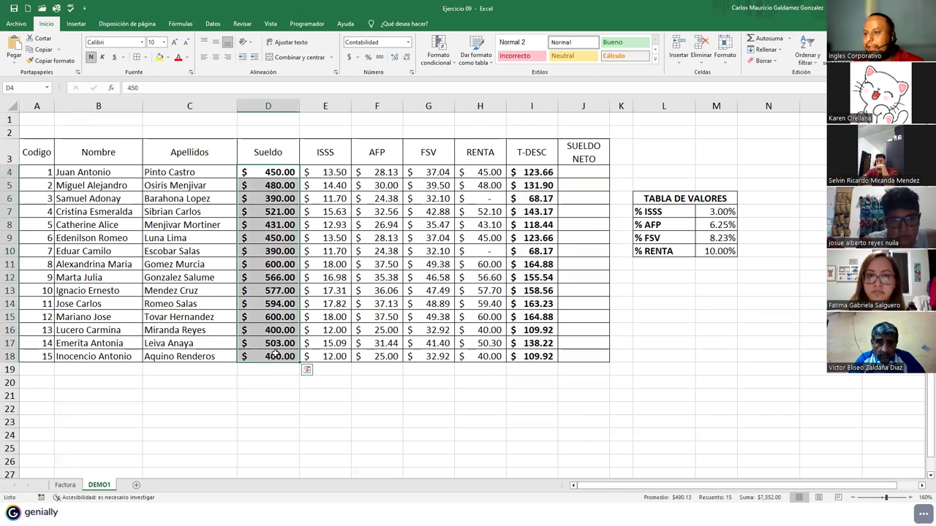
left_click(789, 38)
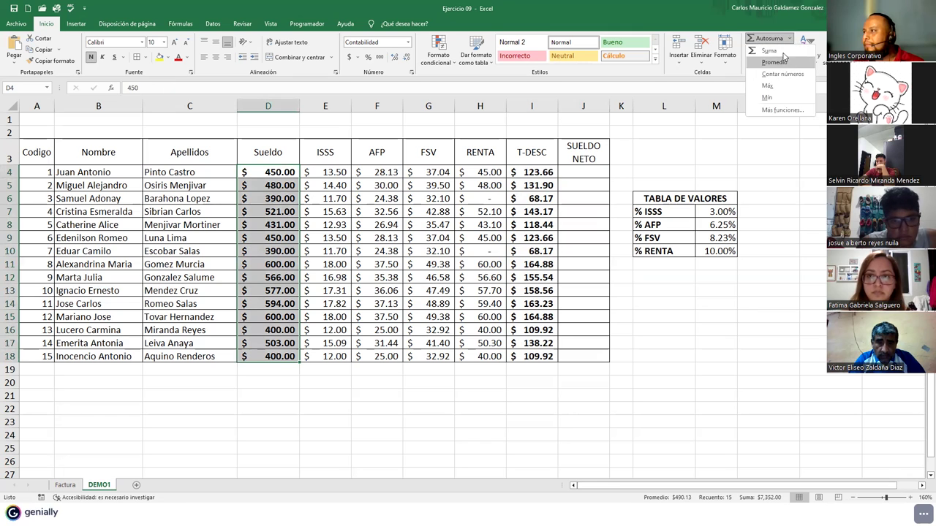
left_click(766, 55)
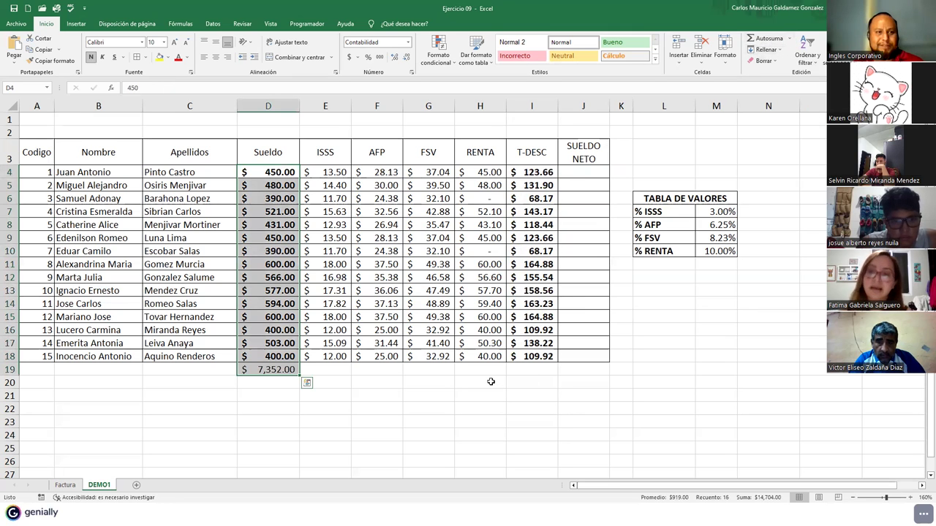
- Undo the D19 salary total and make SUELDO NETO J4:J18 bold
key("ctrl+z")
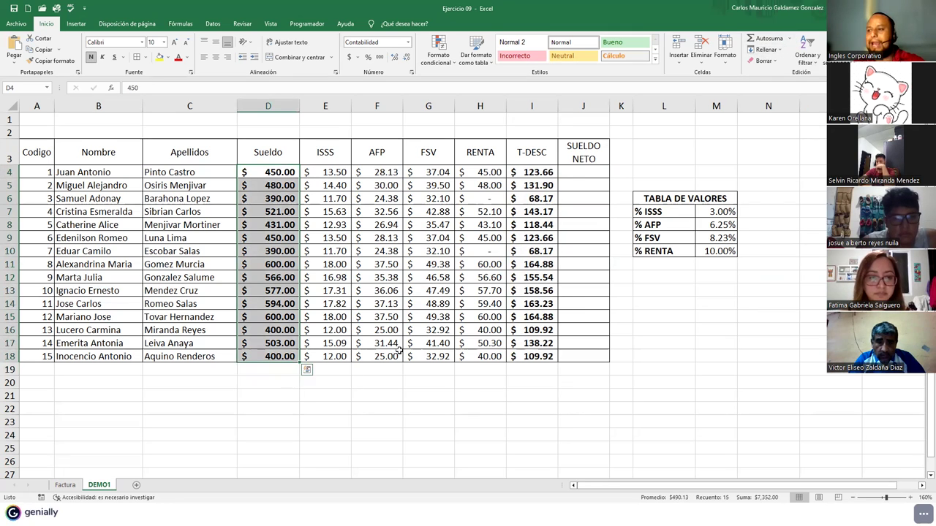
left_click(585, 176)
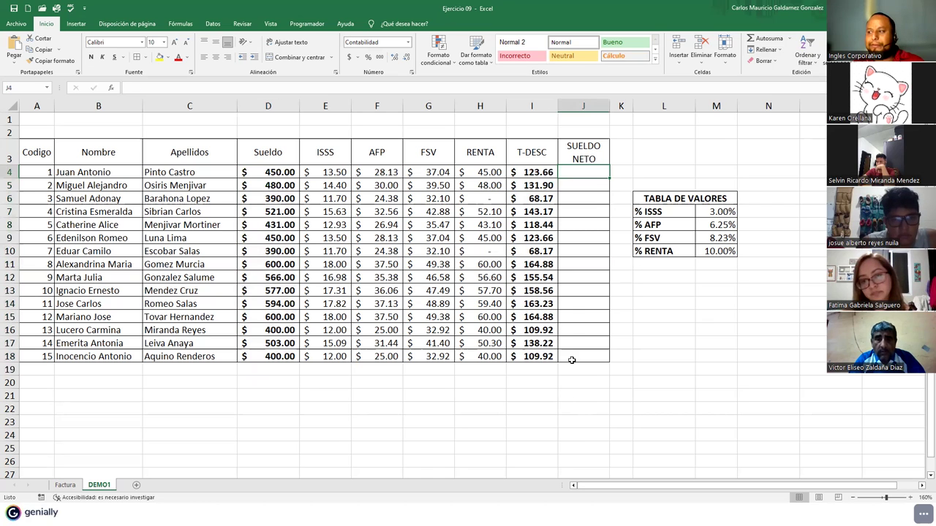
left_click_drag(572, 358, 588, 176)
left_click(91, 56)
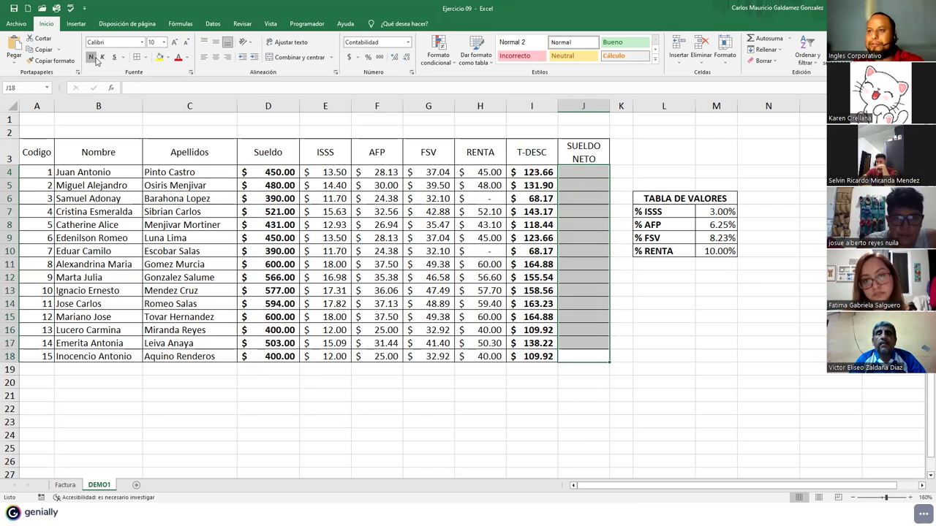
- Enter =D4-I4 in J4 and fill it down to J18, giving $326.34 to $290.08
left_click(579, 172)
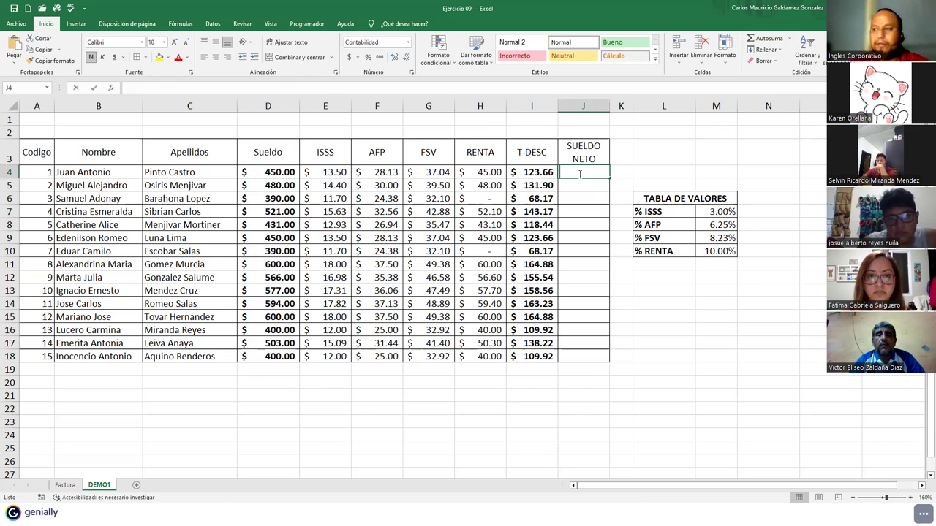
type("=")
left_click(284, 173)
type("-")
left_click(523, 172)
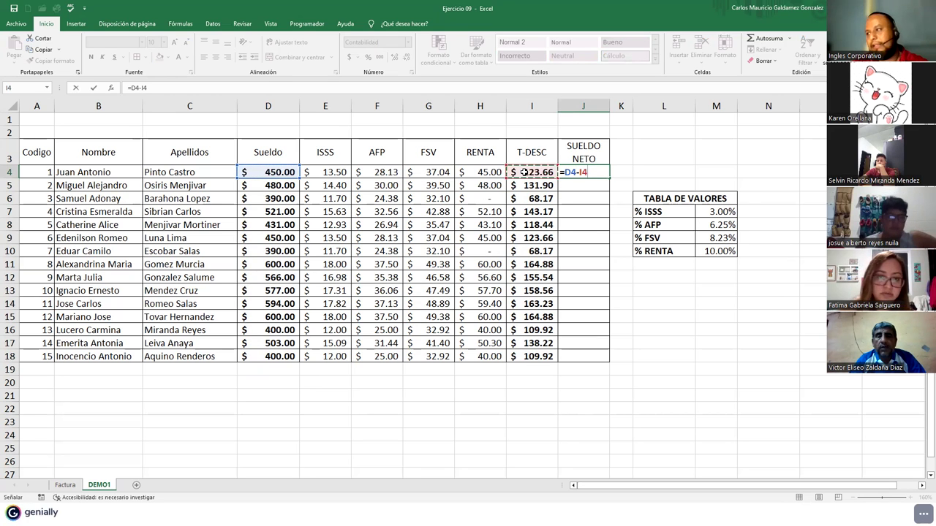
key("ctrl+Return")
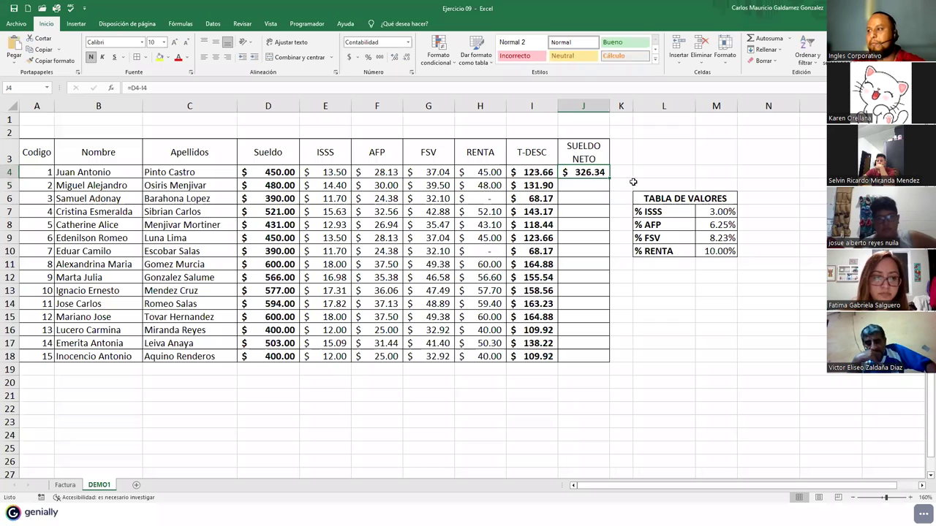
left_click_drag(609, 180, 581, 360)
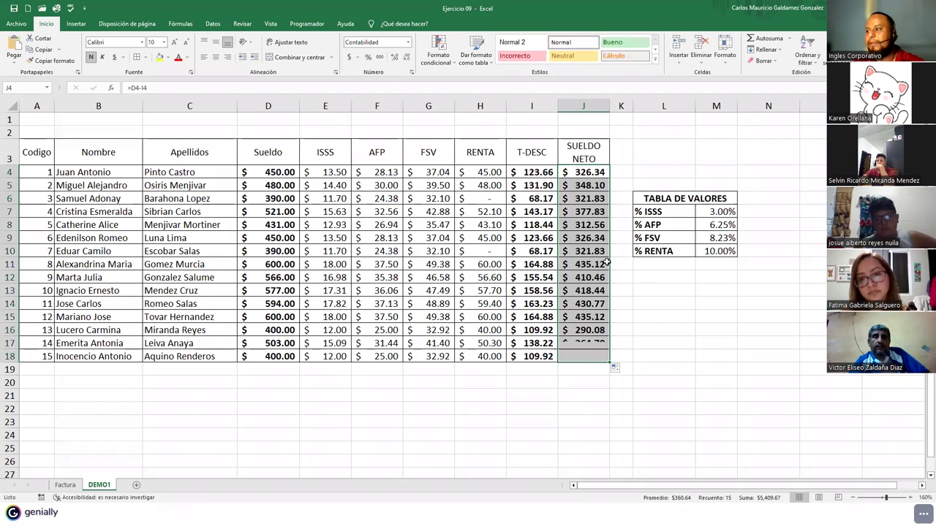
left_click(569, 371)
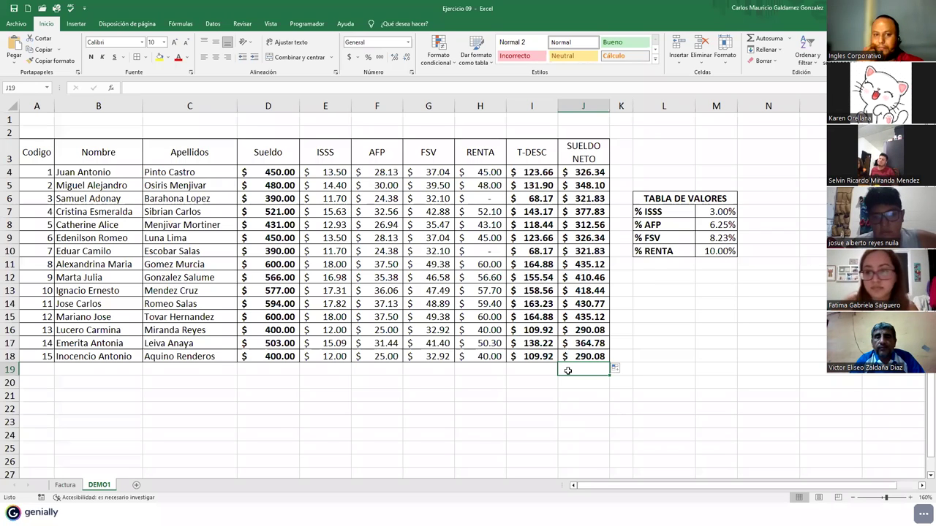
- Select the TABLA DE VALORES rate block and click through rate cells M7:M10
left_click_drag(674, 198, 710, 249)
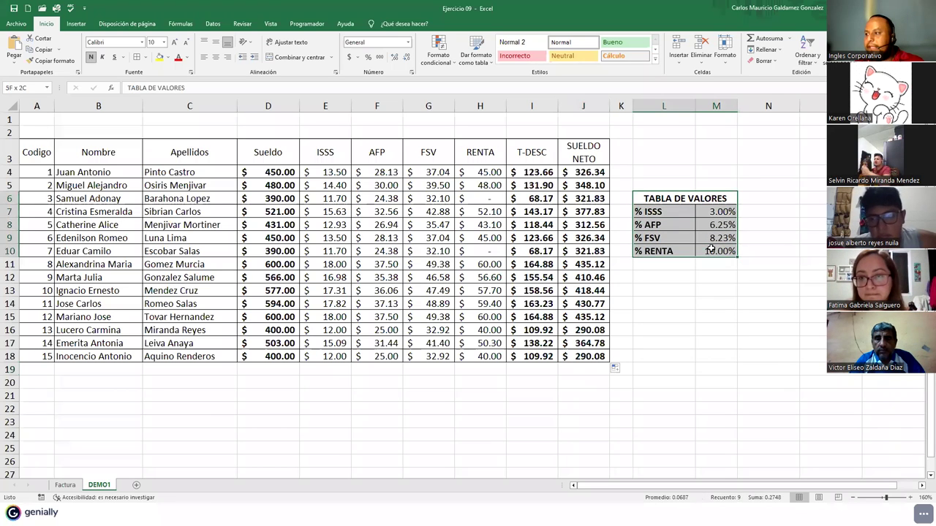
left_click_drag(666, 216, 663, 255)
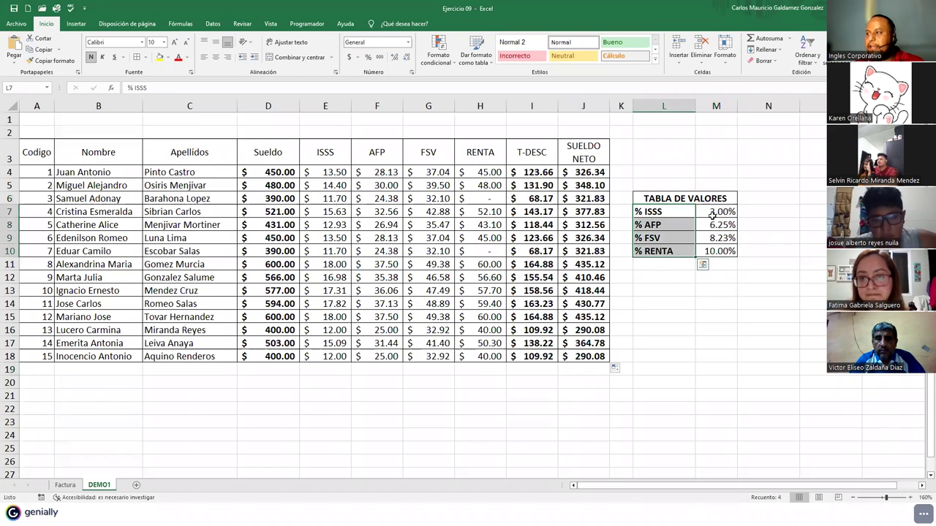
left_click(712, 214)
left_click(714, 227)
left_click(716, 237)
left_click(721, 249)
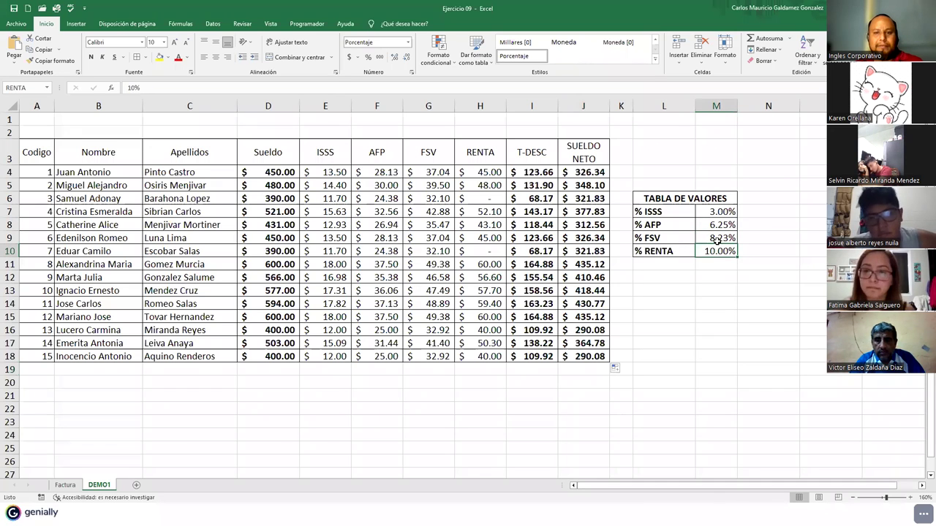
left_click(713, 212)
left_click(715, 224)
left_click(716, 238)
left_click(716, 252)
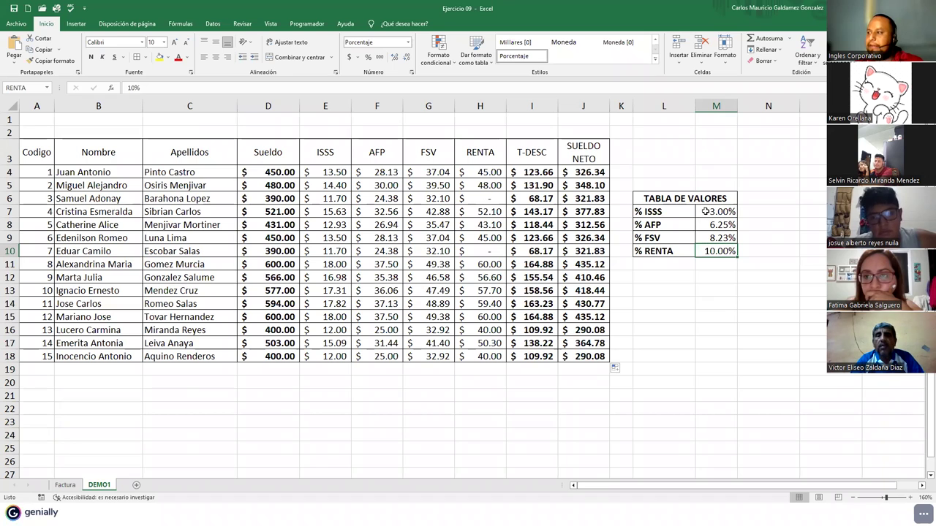
- Check the ISSS, AFP, FSV and RENTA names of M7:M10 in the Name Box
left_click(705, 211)
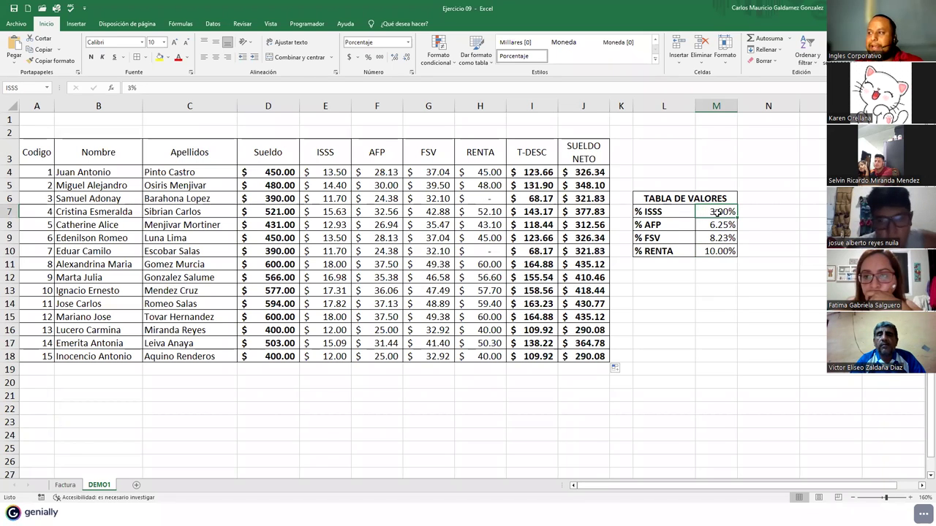
left_click(32, 87)
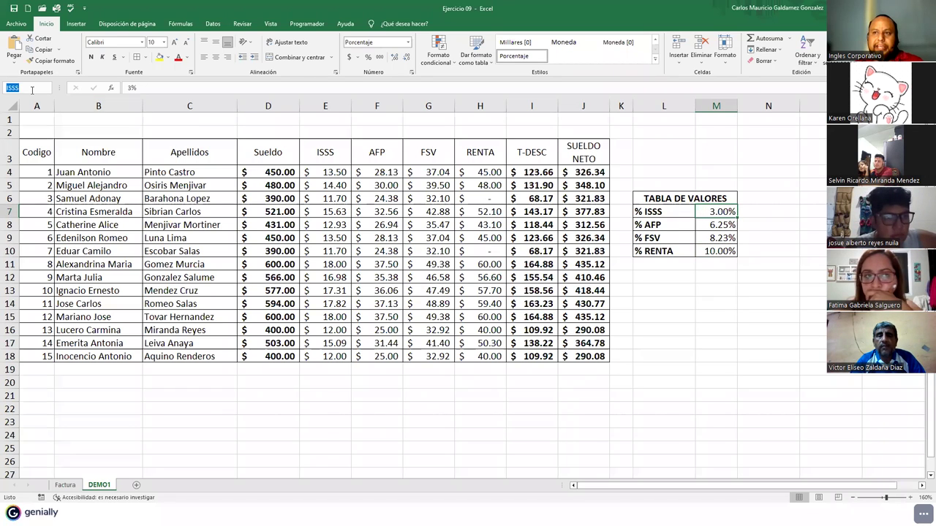
left_click(703, 224)
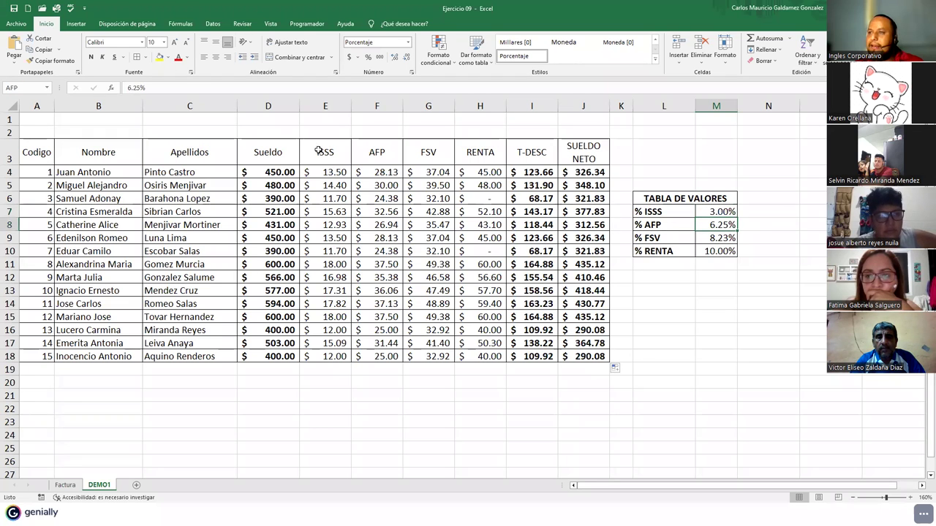
left_click(30, 88)
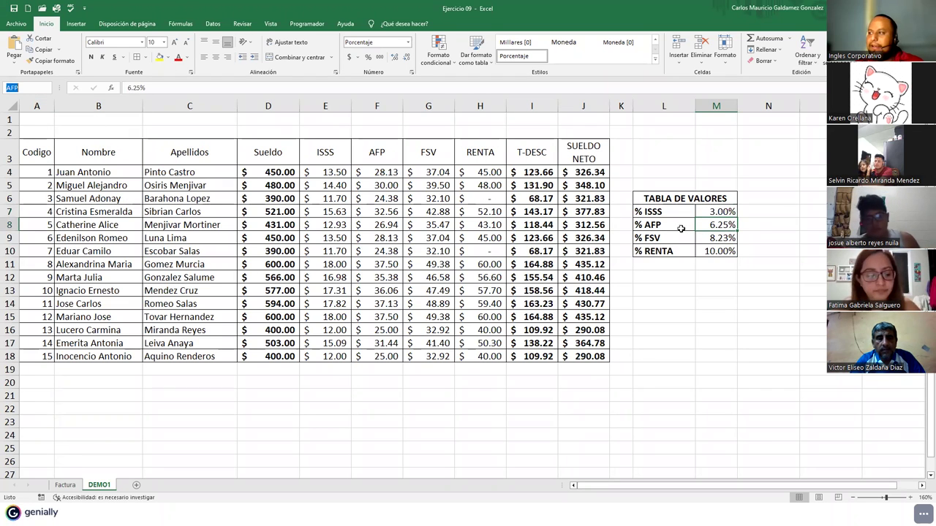
left_click(727, 240)
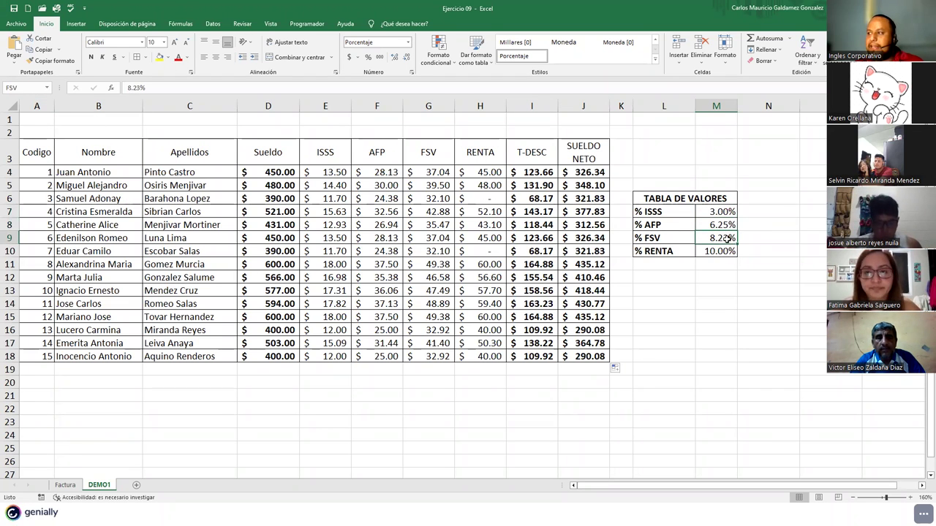
left_click(36, 88)
left_click(715, 251)
left_click(29, 88)
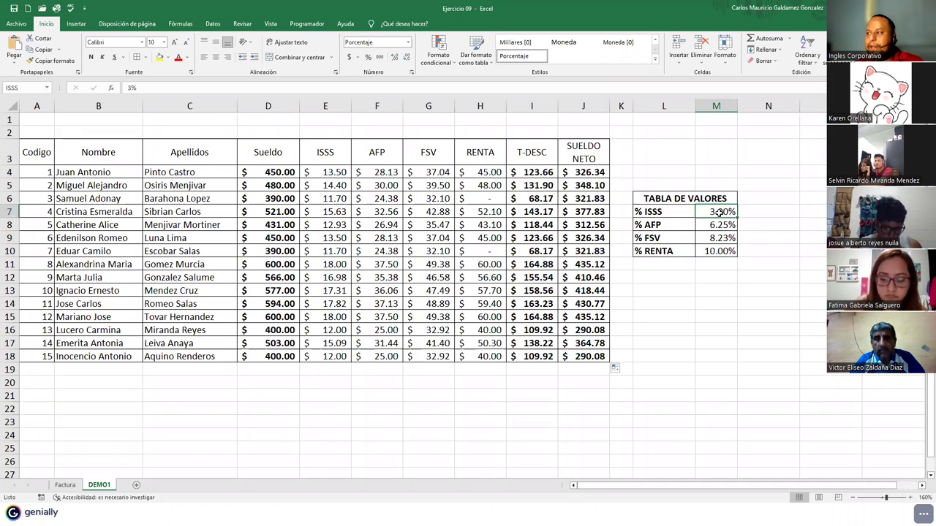
- Retype ISSS as cell M7's name in the Name Box and verify it
left_click(22, 88)
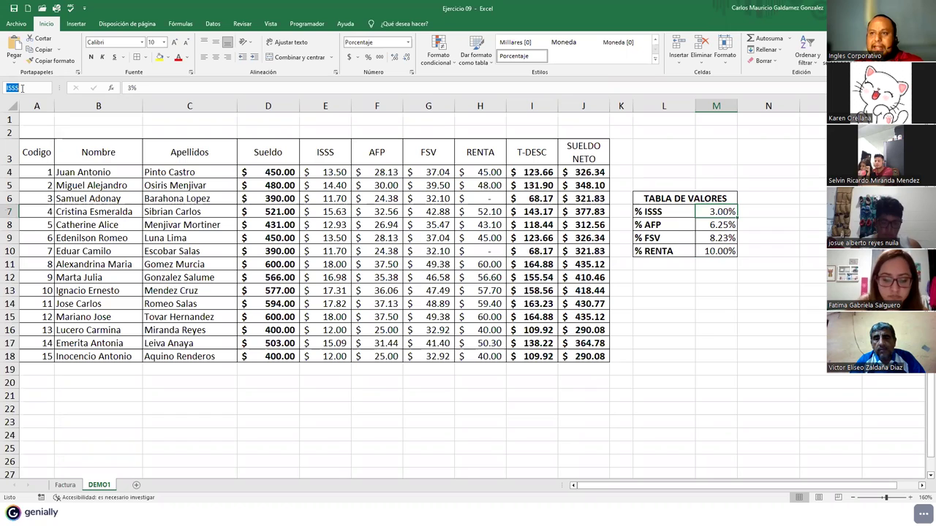
key("BackSpace")
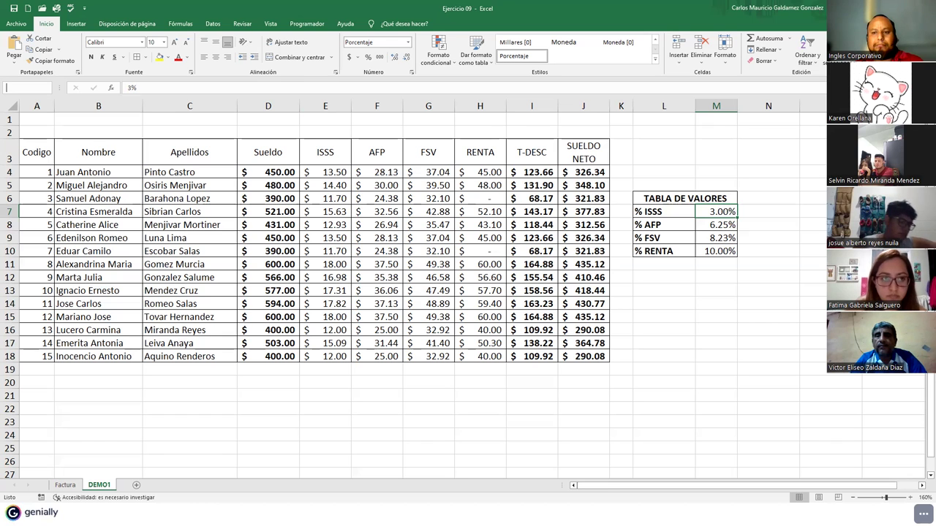
type("ISSS")
key("Return")
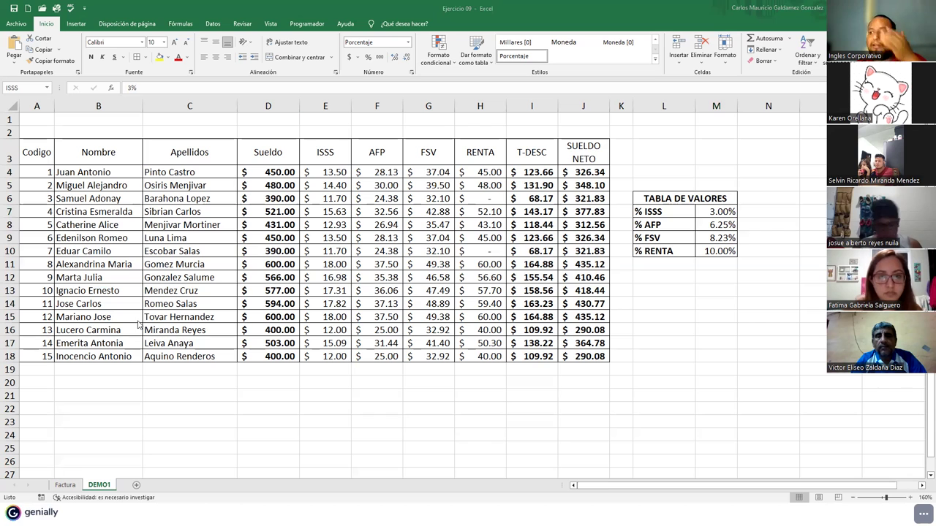
left_click(715, 212)
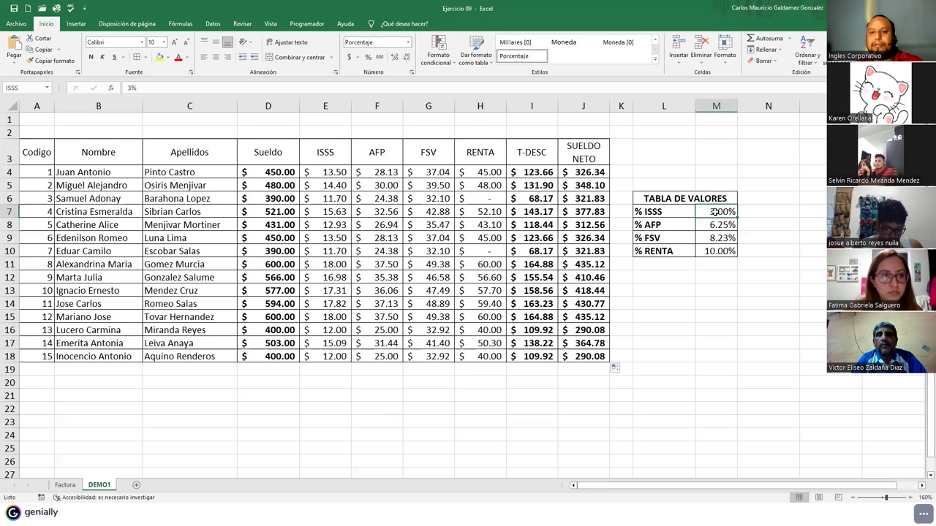
left_click(30, 89)
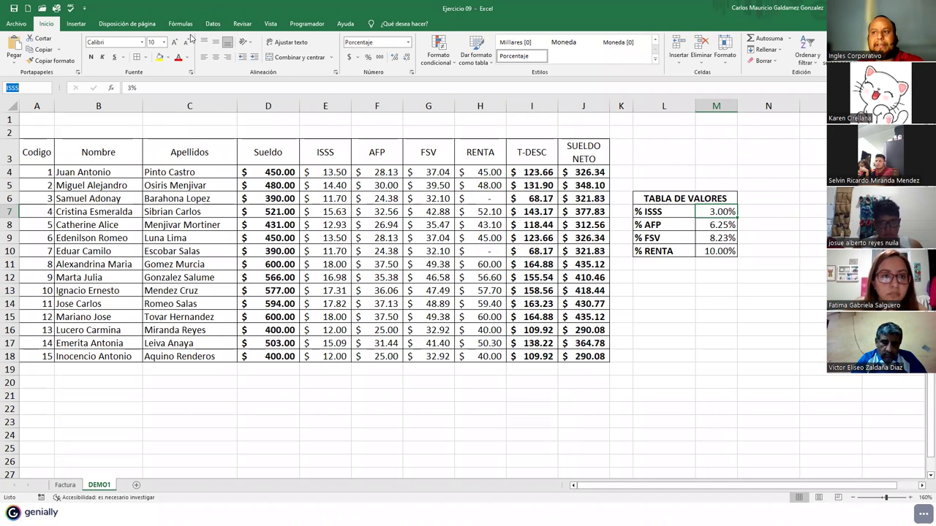
left_click(182, 24)
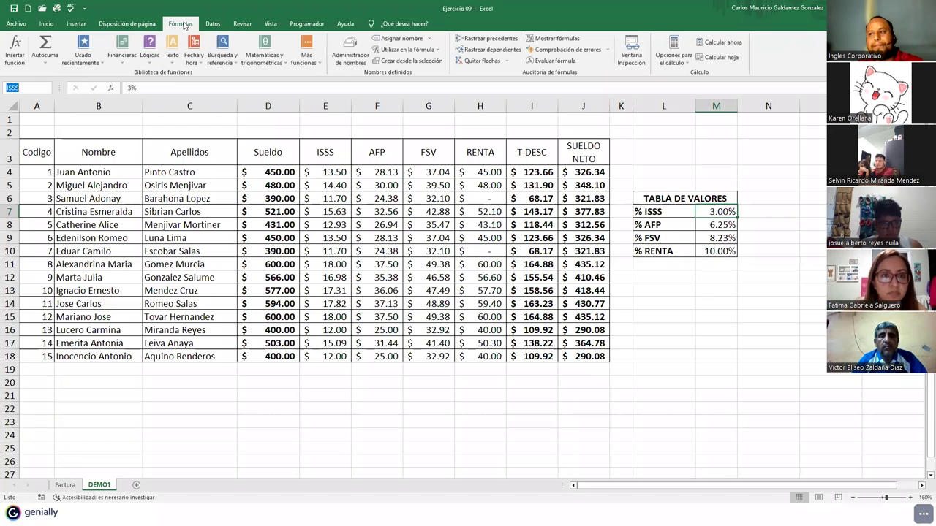
left_click(721, 226)
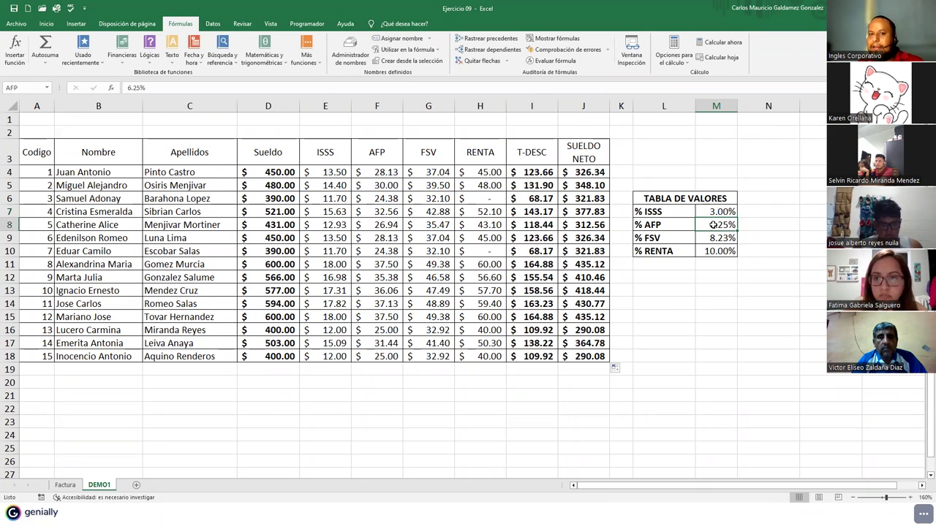
left_click(703, 224)
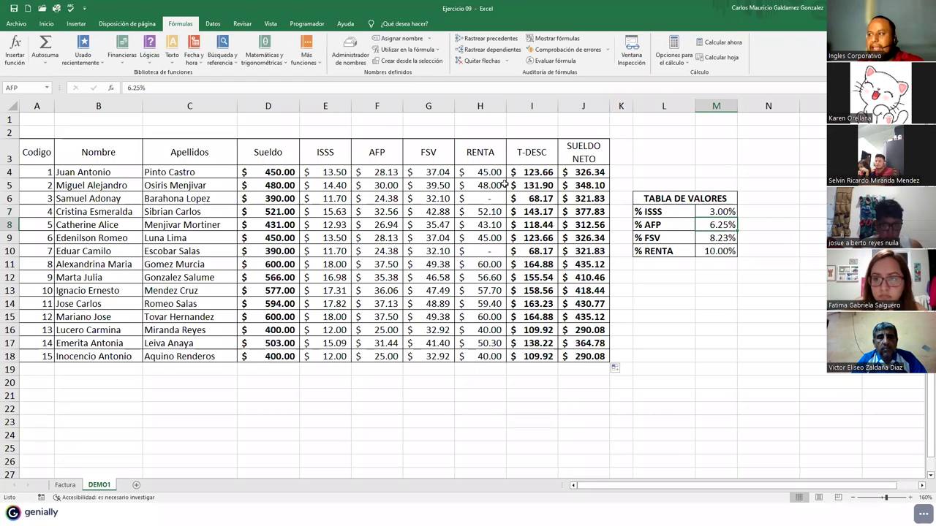
left_click(41, 87)
key("Return")
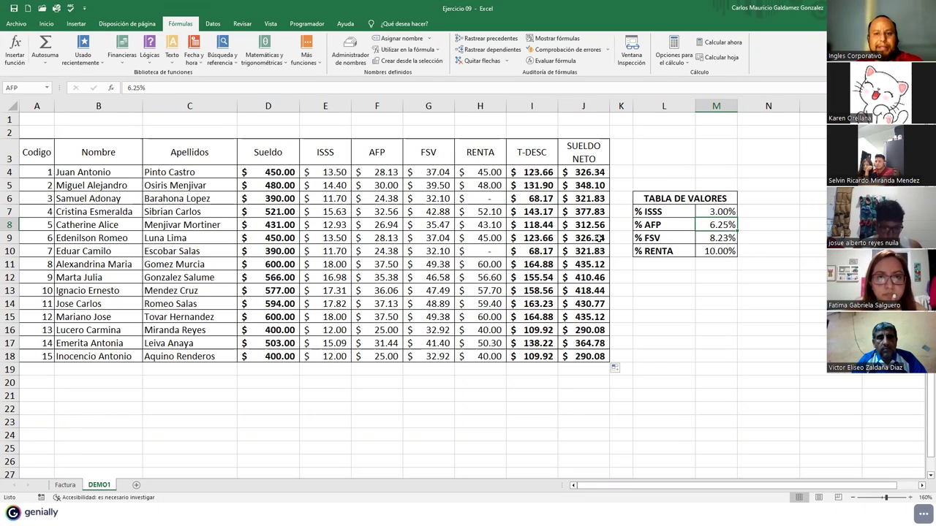
left_click(716, 212)
left_click_drag(716, 212, 720, 252)
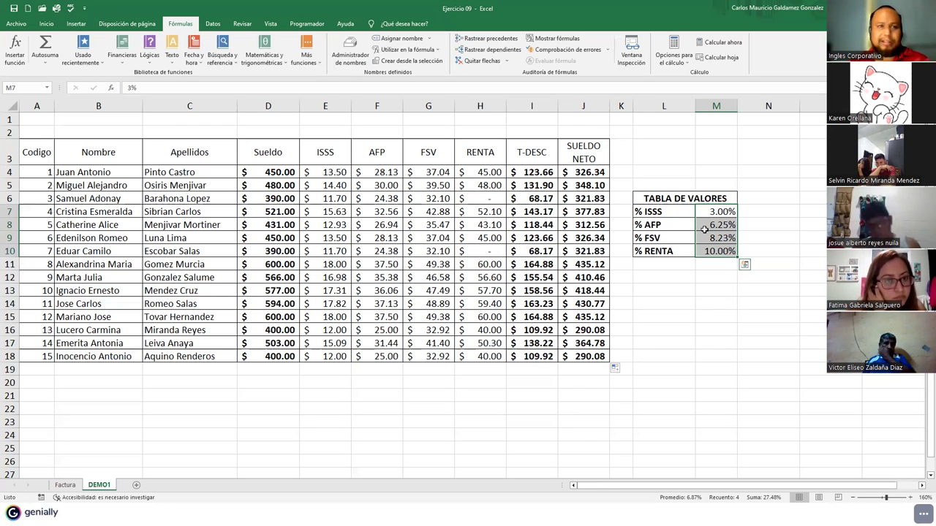
- Change the rates in M7:M10 to 3.75, 7.25, 9 and 12 percent
left_click(711, 213)
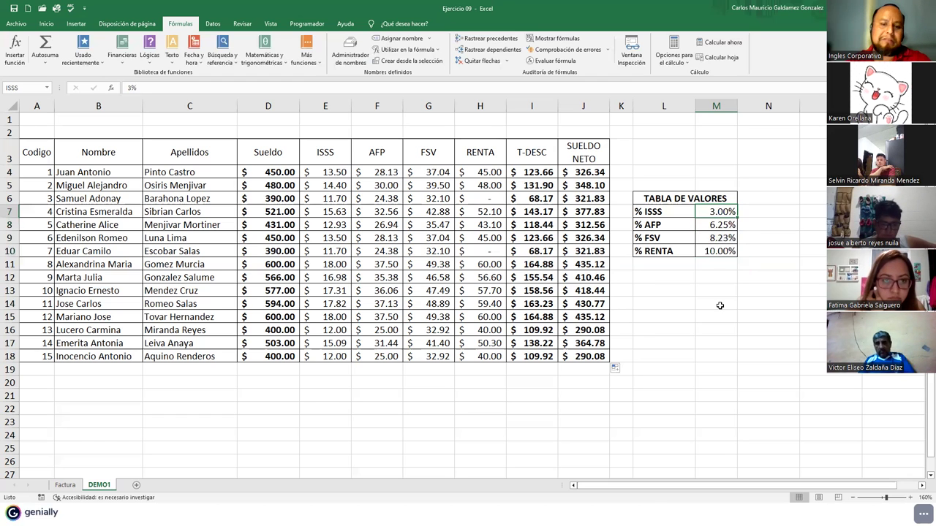
type("3.75")
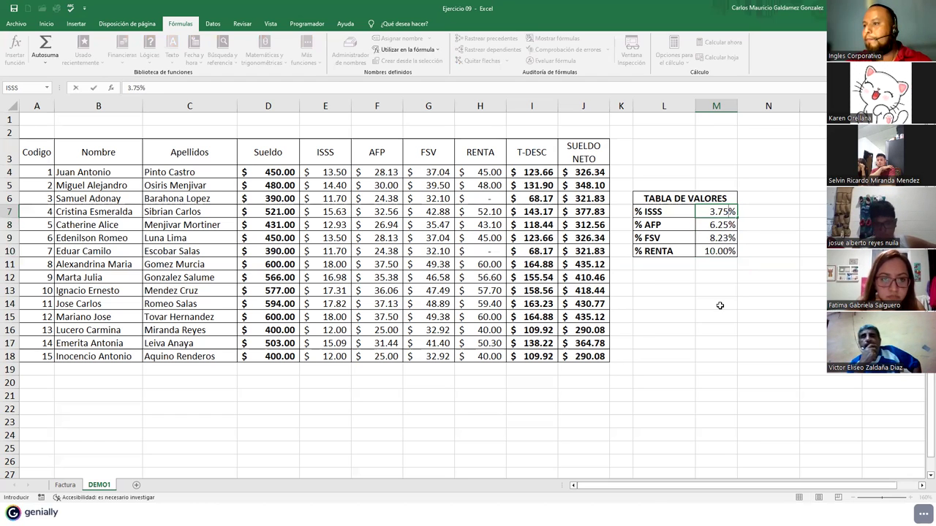
key("Return")
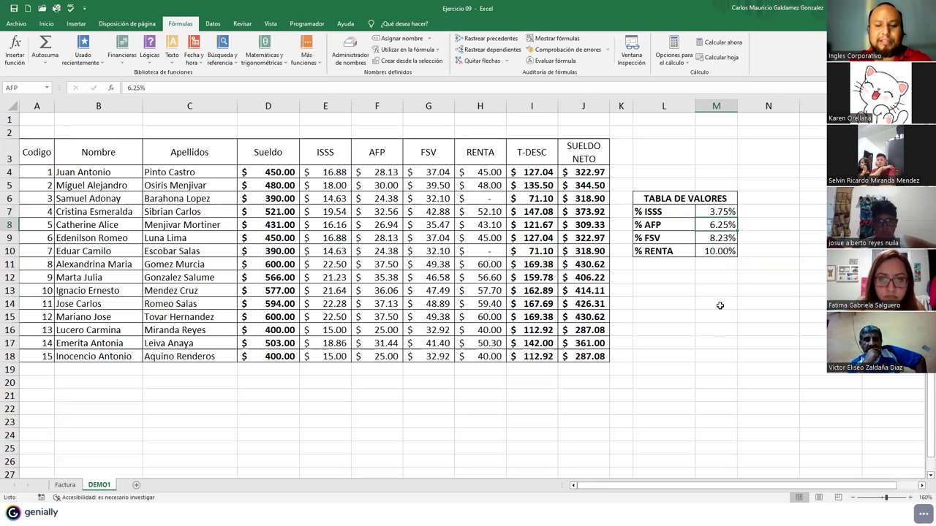
type("7.25")
key("Return")
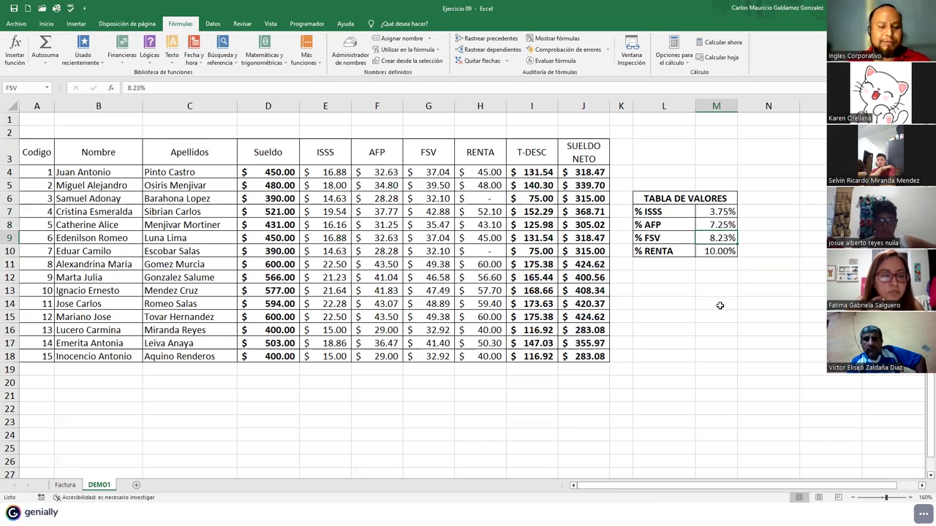
type("9")
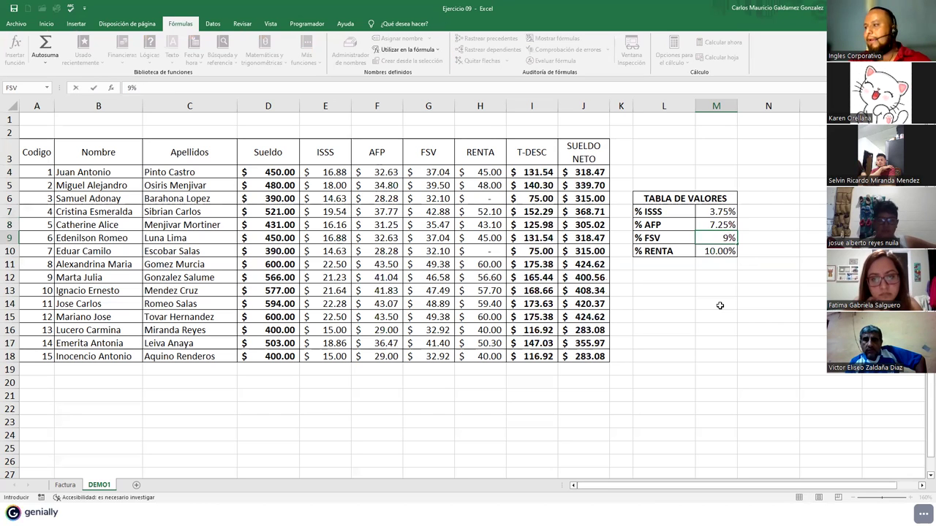
key("Return")
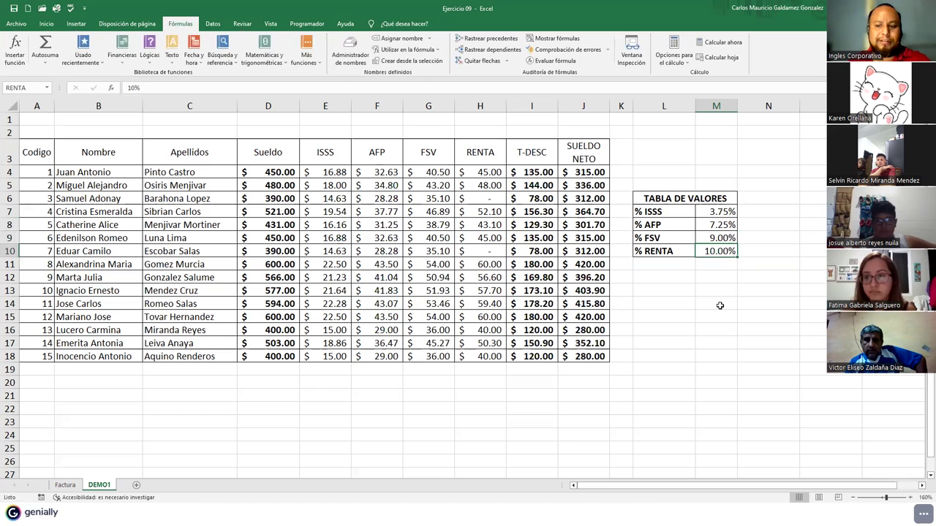
type("12")
key("Return")
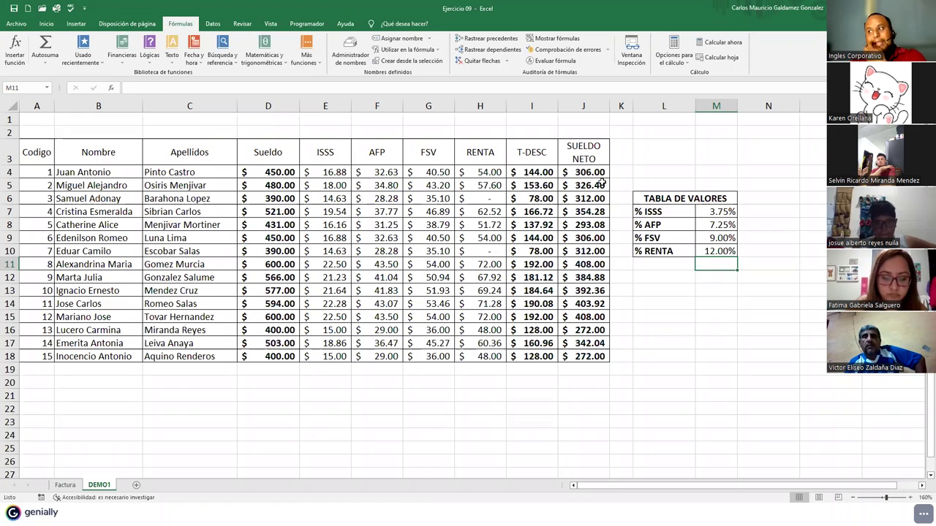
left_click_drag(600, 174, 598, 356)
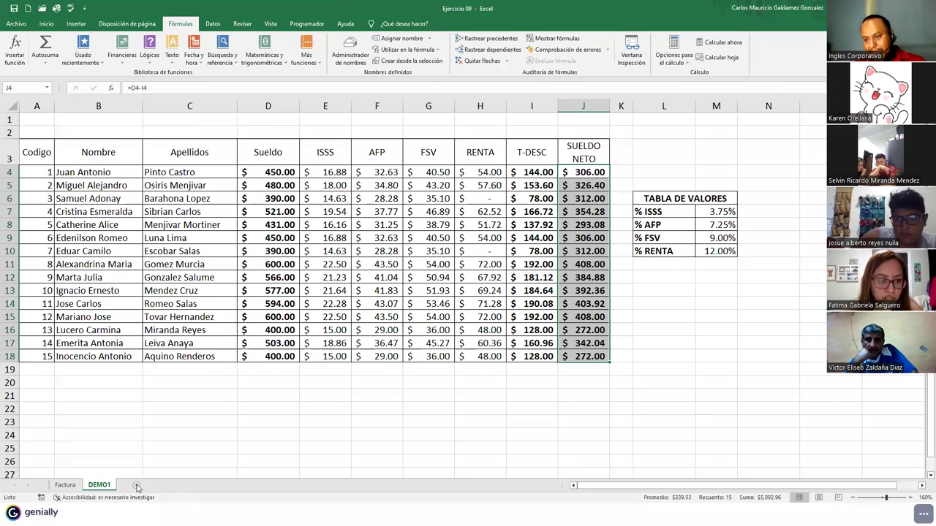
- Add a new sheet Hoja2 and paste DEMO1's payroll headers and first employee row at A4
left_click(136, 486)
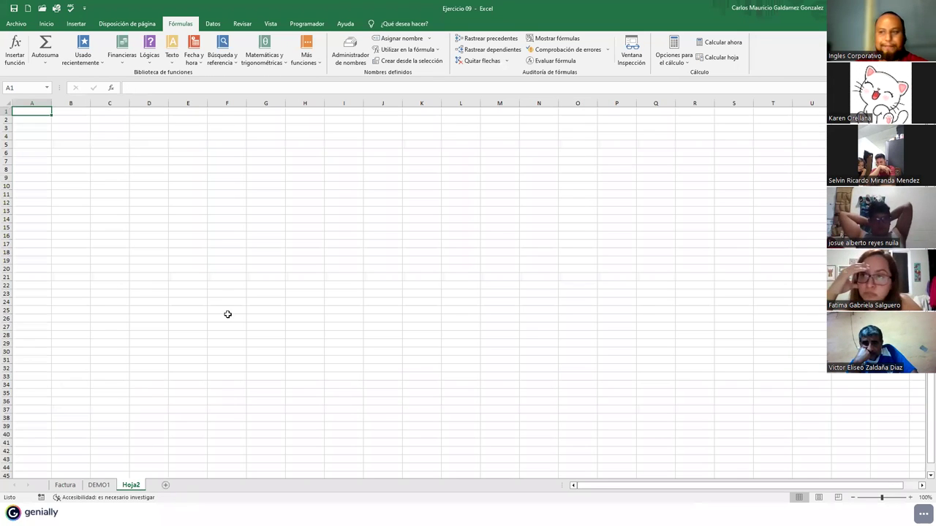
scroll(219, 311, "up", 4, "ctrl")
left_click(94, 163)
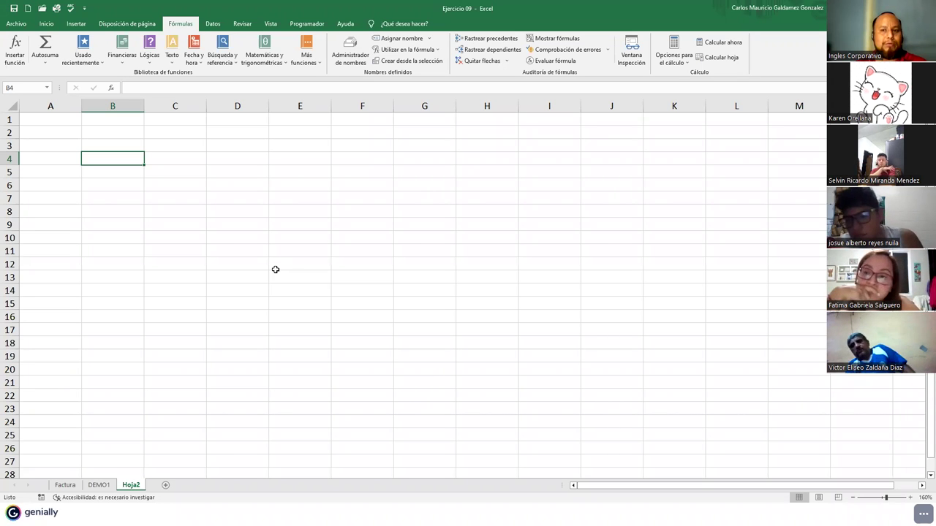
left_click(100, 487)
left_click_drag(33, 152, 585, 173)
key("ctrl+c")
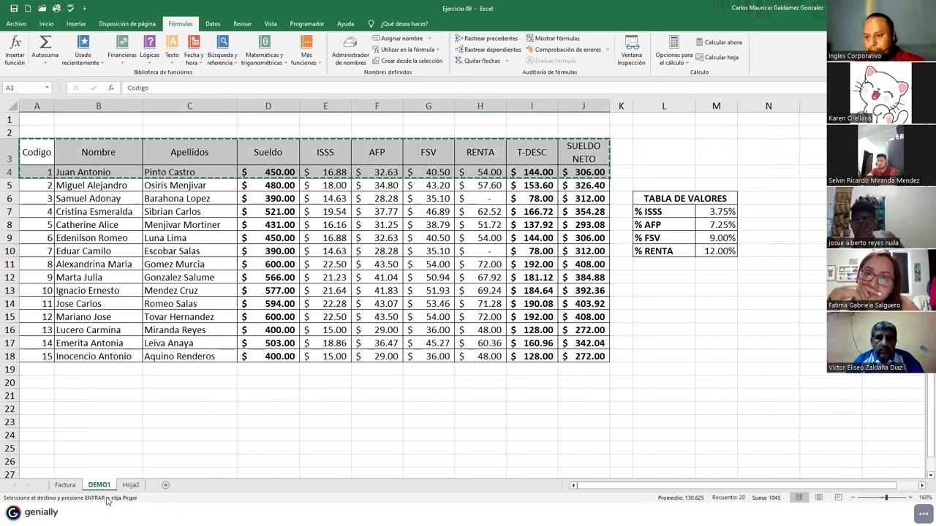
left_click(130, 485)
left_click(50, 157)
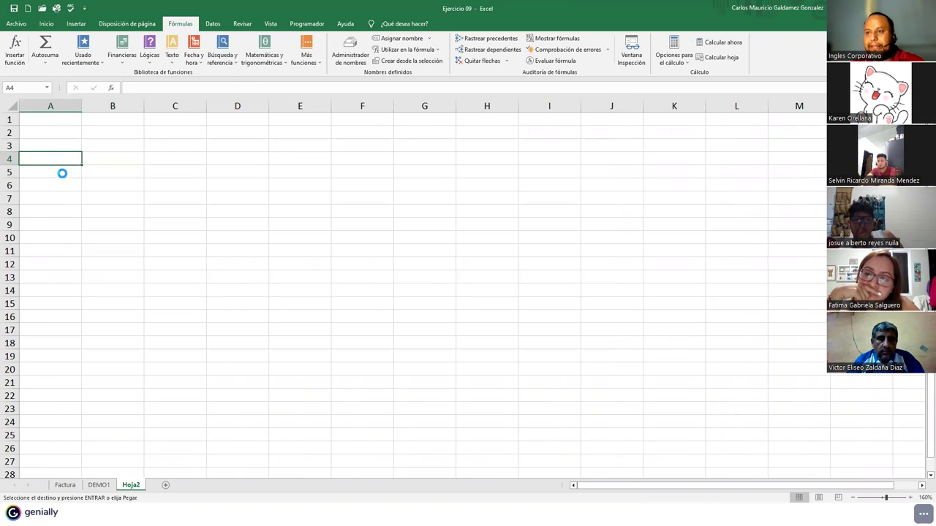
key("ctrl+v")
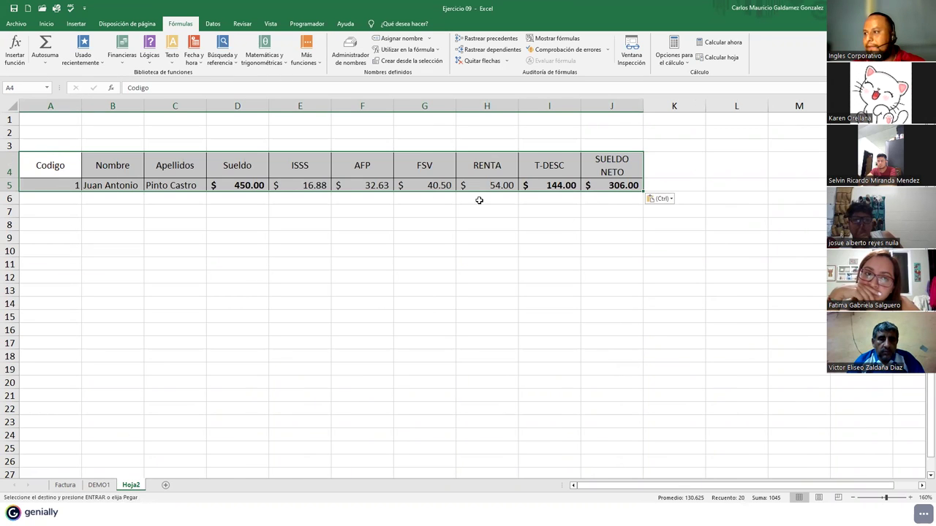
- Copy the first employee row down to row 9 and clear the salaries in D5:D9
left_click(77, 185)
left_click_drag(108, 184, 643, 247)
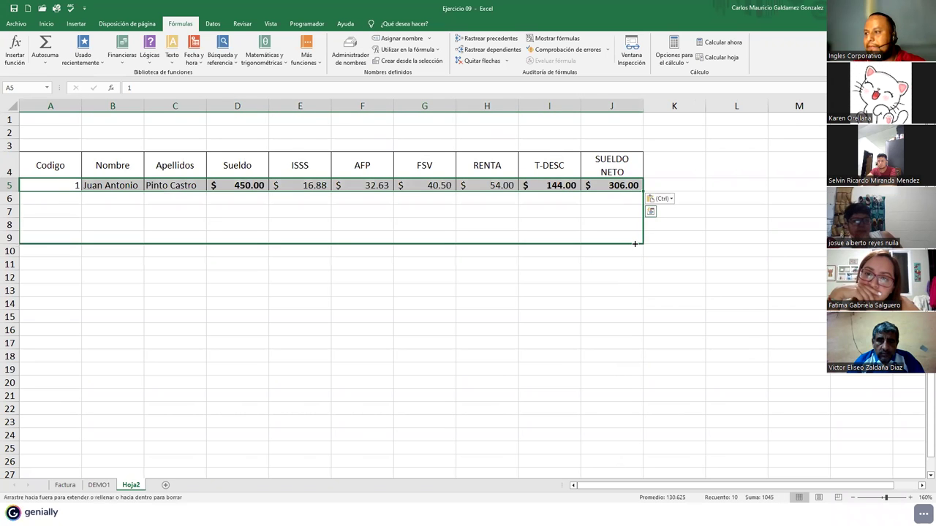
left_click_drag(273, 194, 239, 239)
key("Delete")
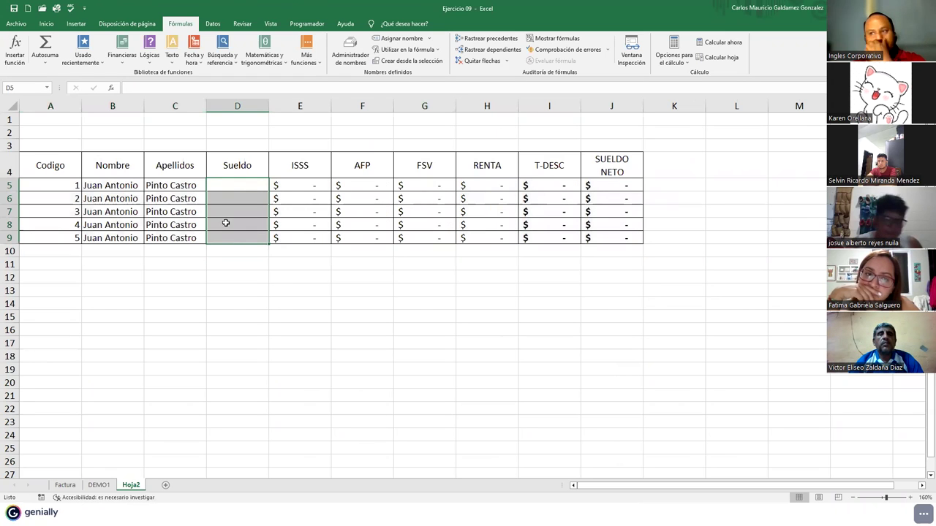
- Check E5's ISSS formula and delete the copied names and surnames in B5:C9
left_click(298, 183)
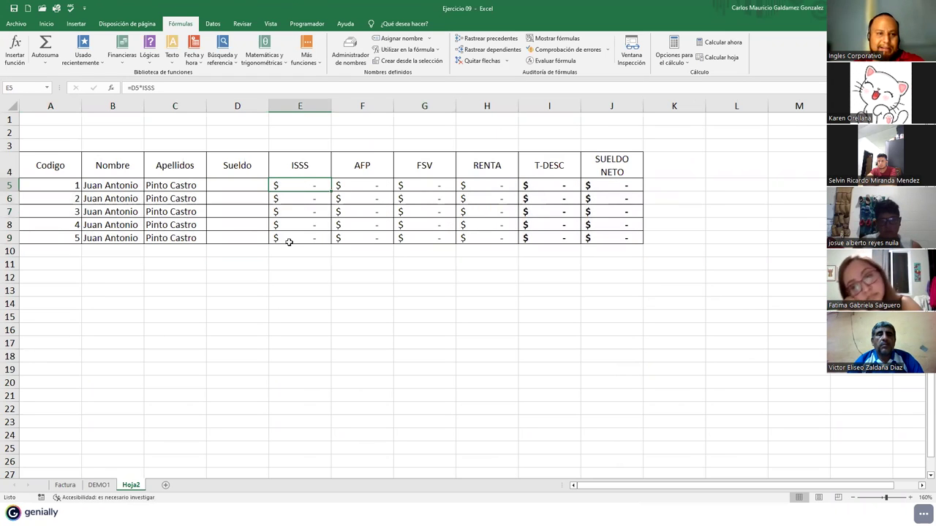
left_click(178, 87)
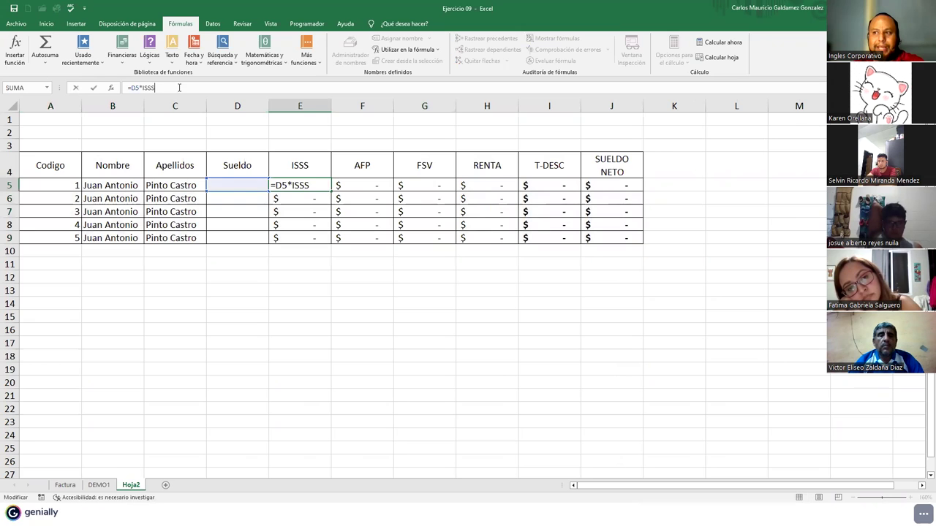
left_click_drag(97, 189, 184, 237)
key("Delete")
- Enter a new employee's name and surnames in B5:C5 and a 356.78 salary in D5
left_click(122, 184)
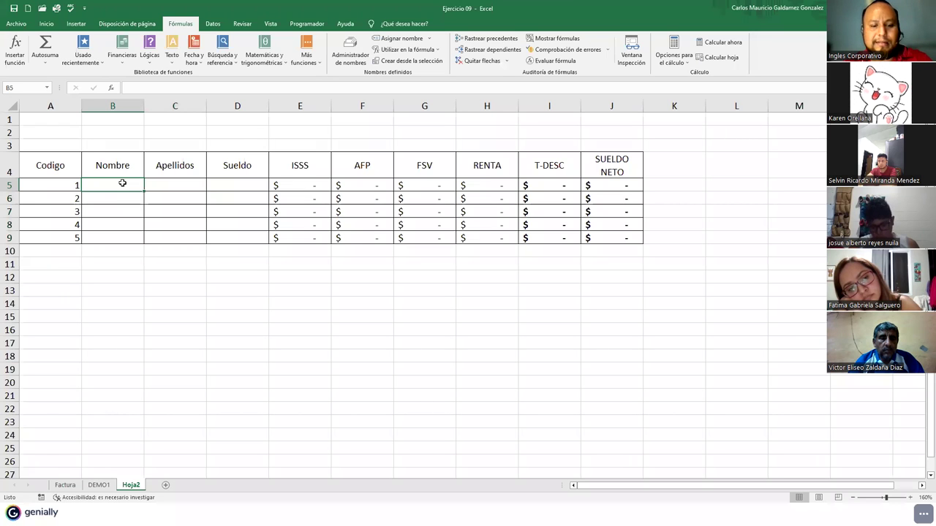
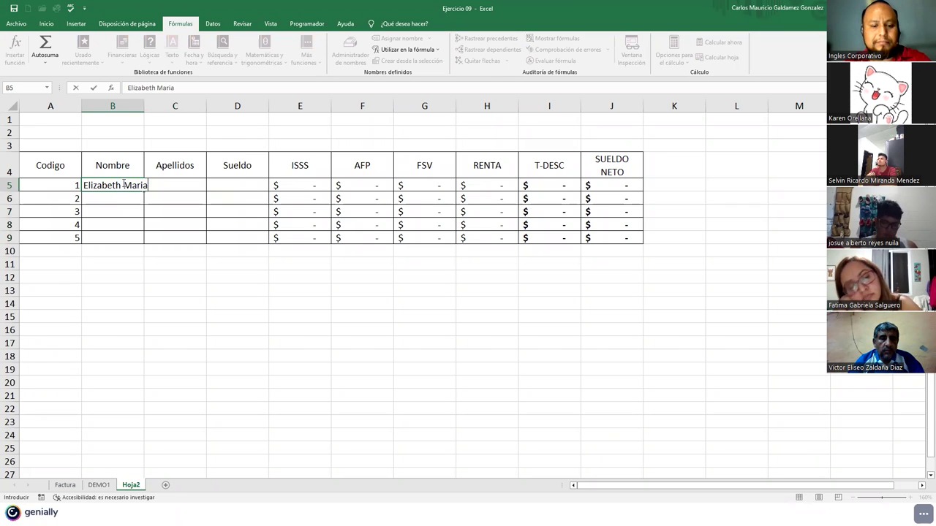
key("Tab")
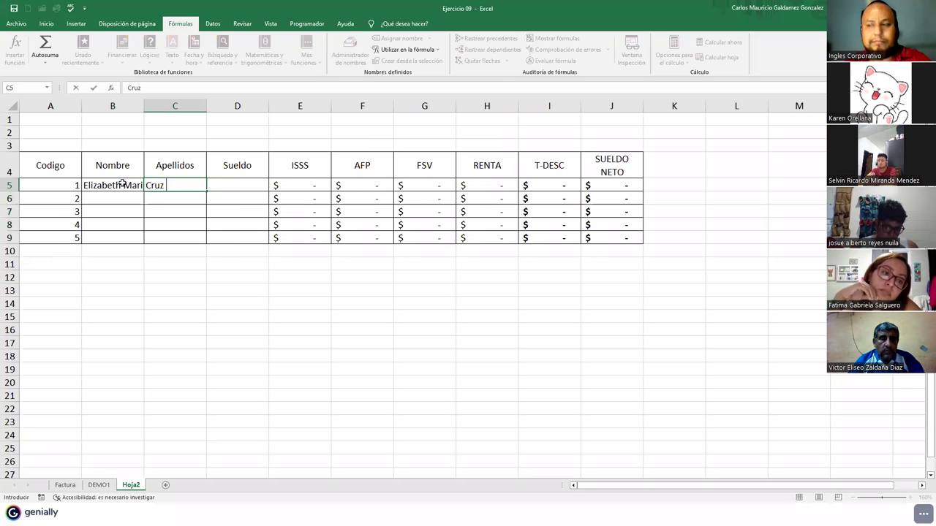
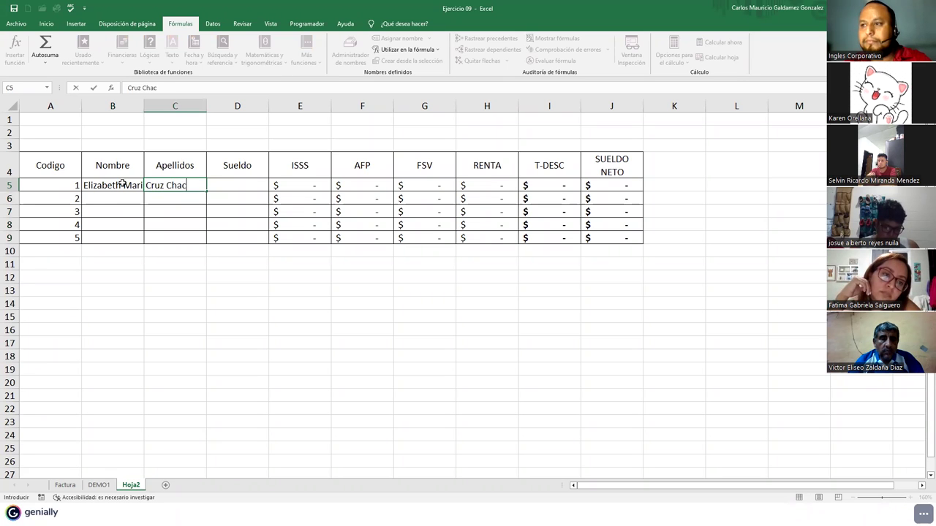
key("Tab")
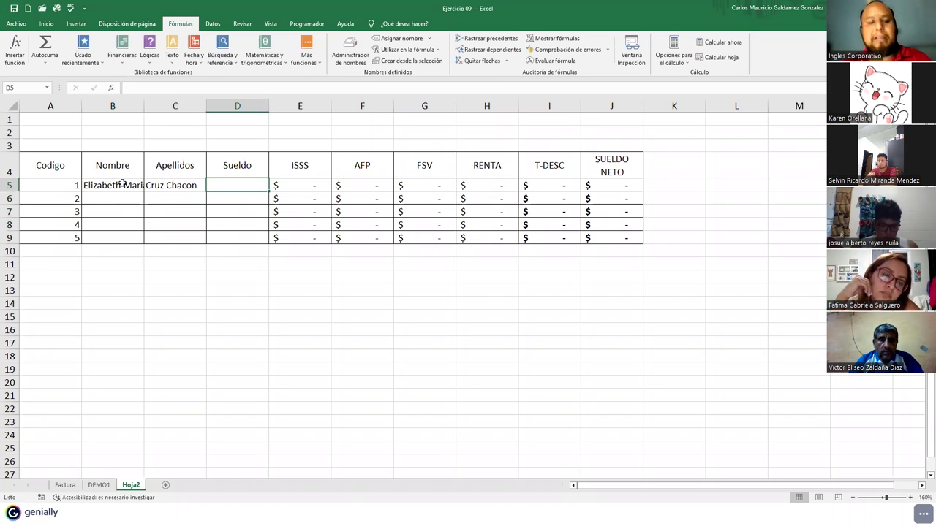
type("3")
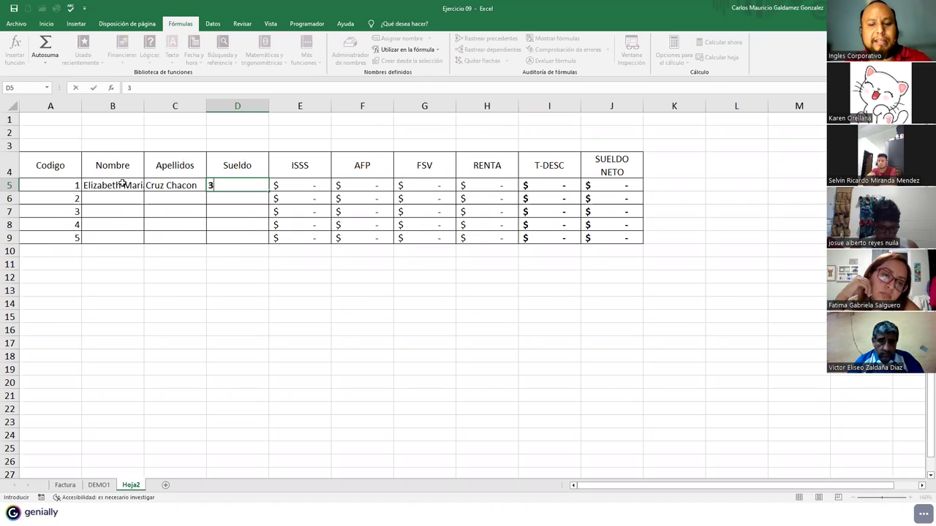
type("56.78")
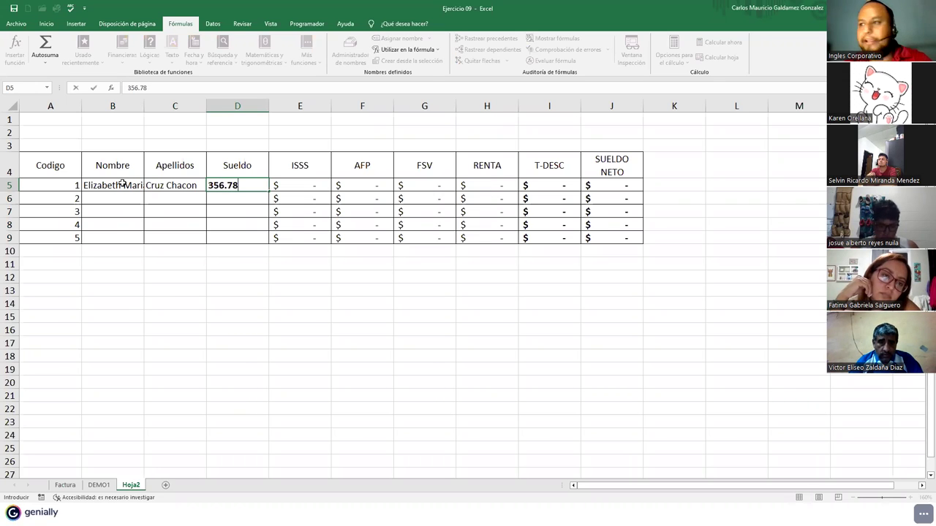
key("Tab")
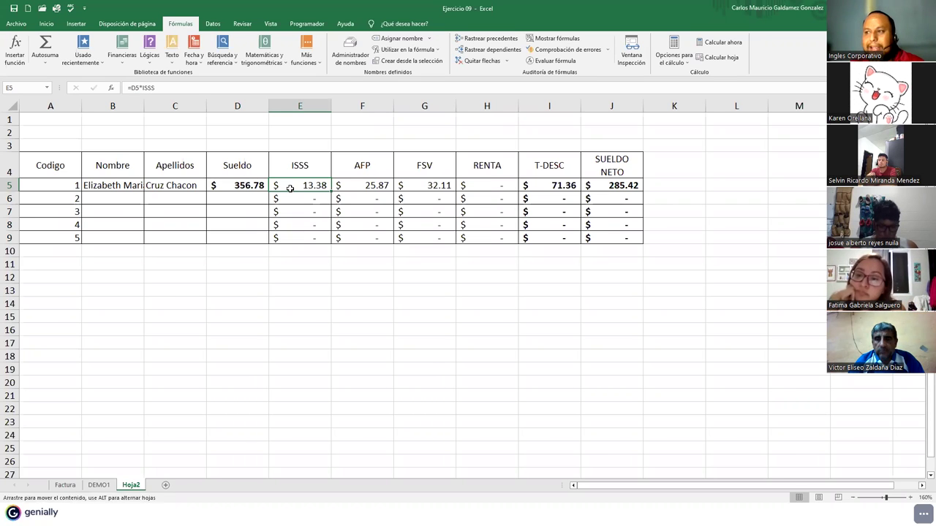
- Review the ISSS formula in E5 and the AFP formula in F5
left_click(182, 92)
key("Tab")
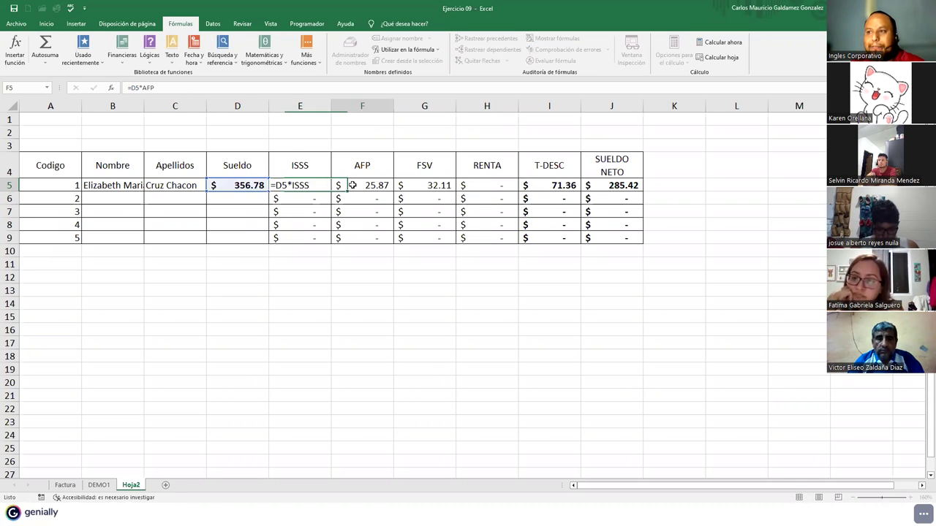
left_click(195, 89)
left_click(195, 89)
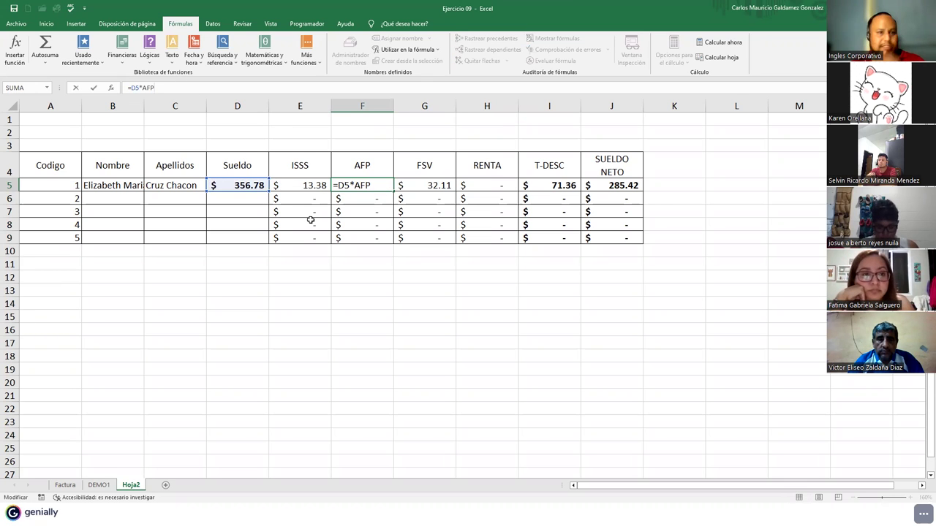
left_click(105, 485)
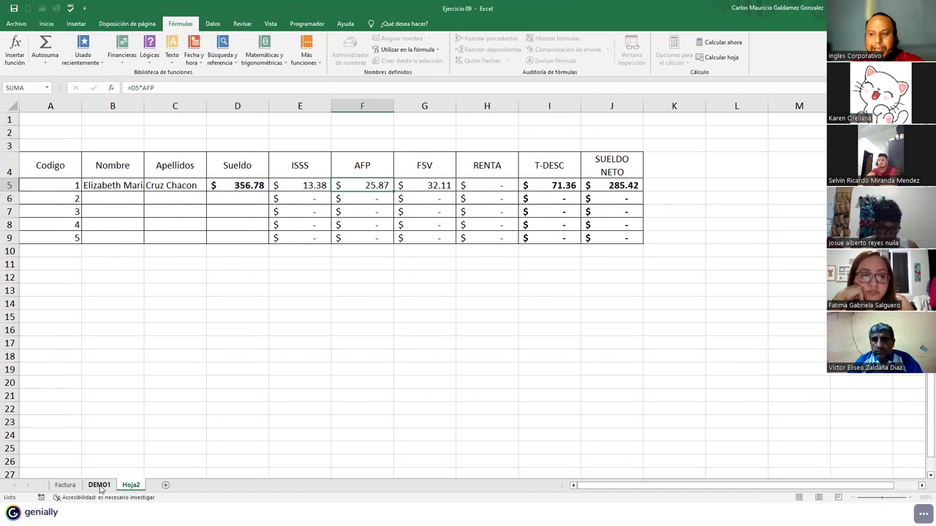
- Autofit Hoja2 column B and set the DEMO1 rates to 3.25, 6.25, 8.2 and 10 percent
left_click(129, 485)
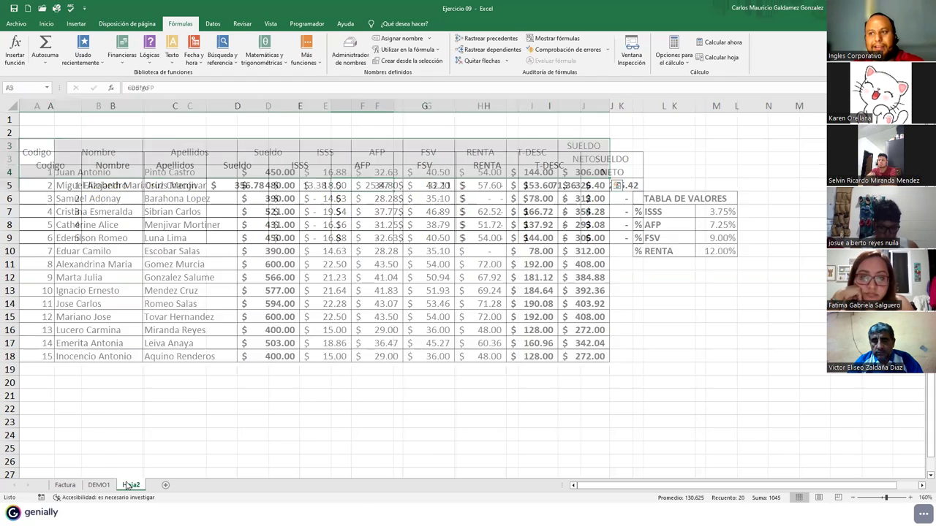
double_click(144, 106)
left_click(98, 486)
left_click(719, 212)
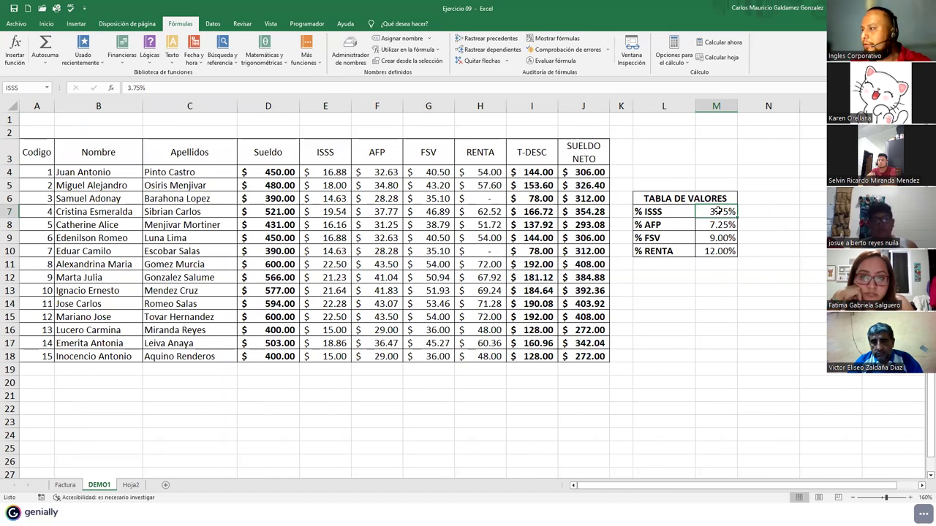
type("3.")
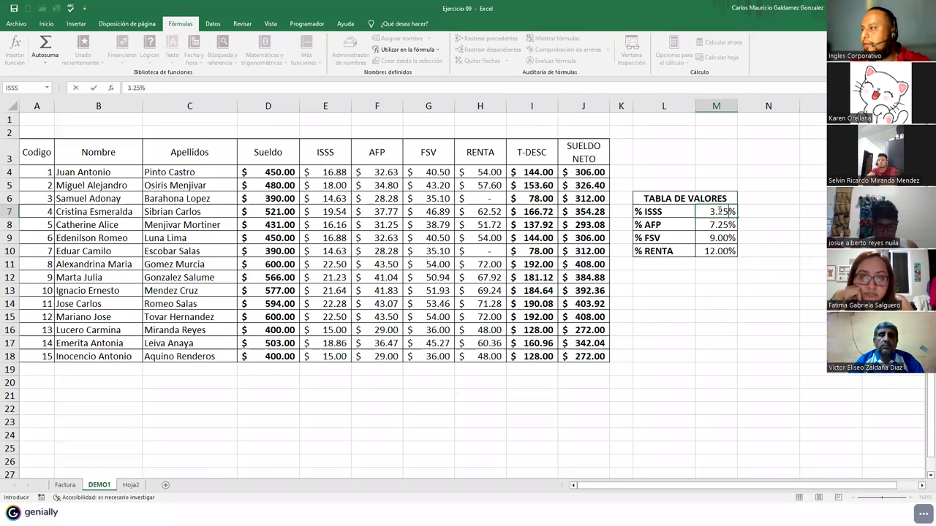
type("25")
key("Return")
type("6")
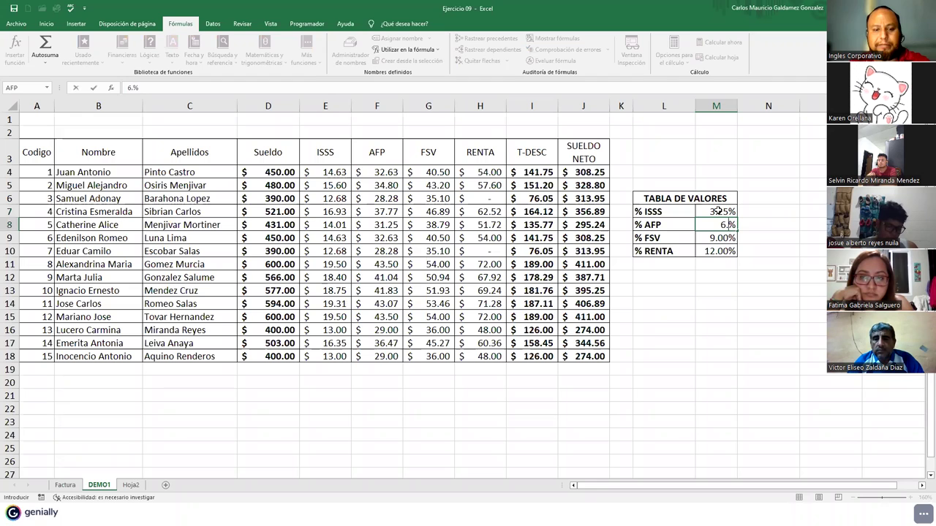
type(".25")
key("Return")
type("8.2")
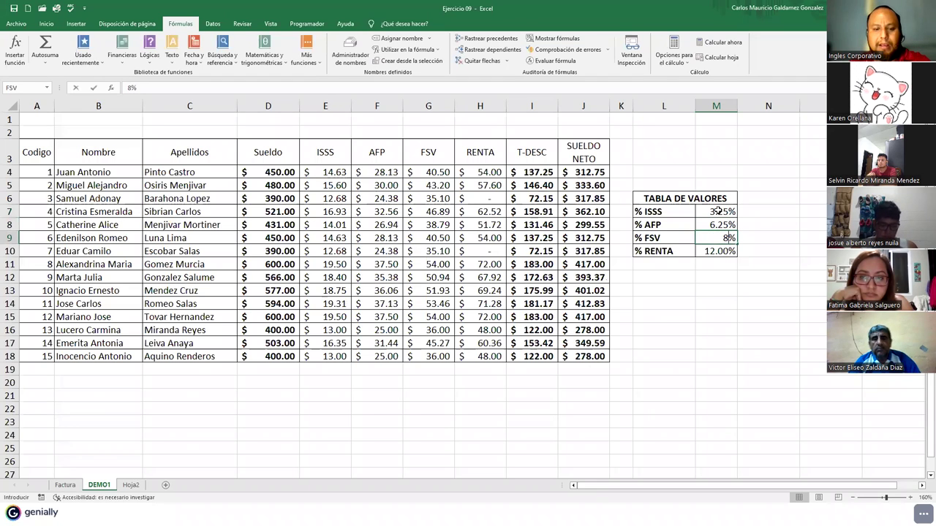
key("Return")
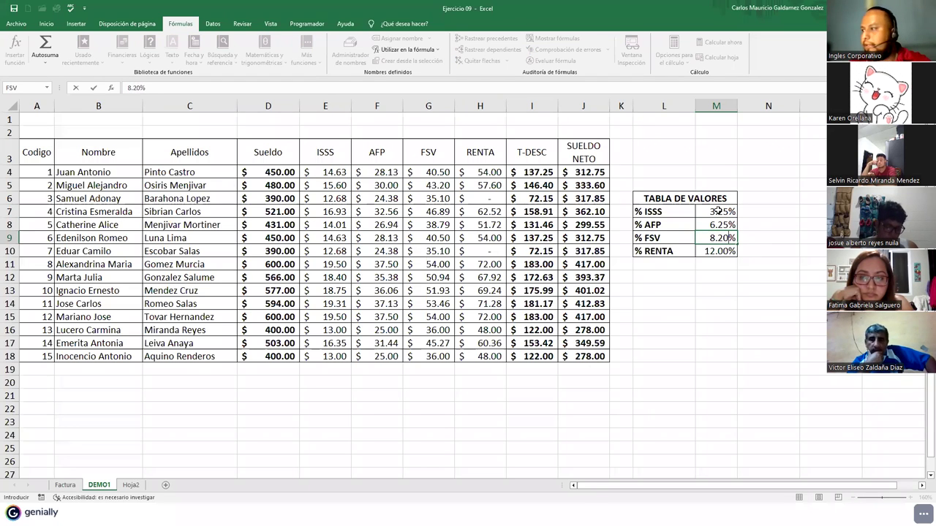
type("10")
key("Return")
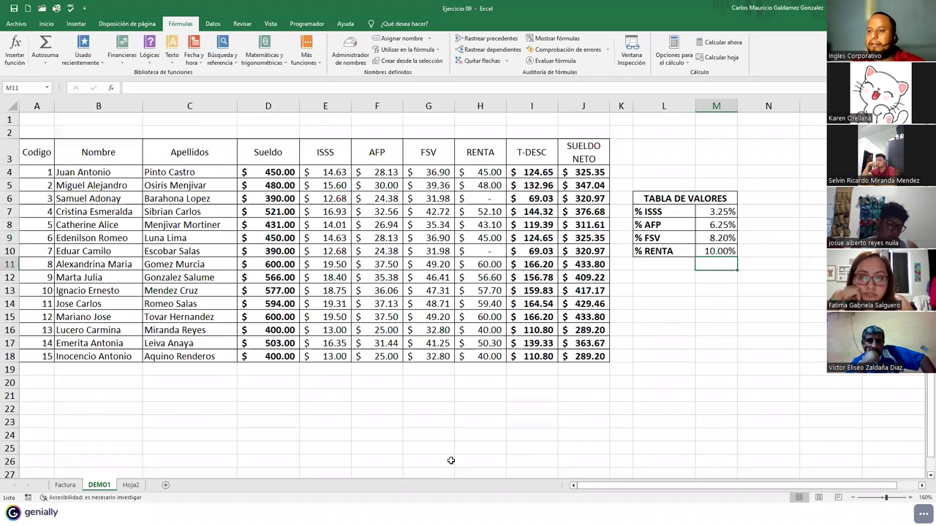
- Check Hoja2 row 5's recalculated deductions and its 293.63 net salary
left_click(130, 485)
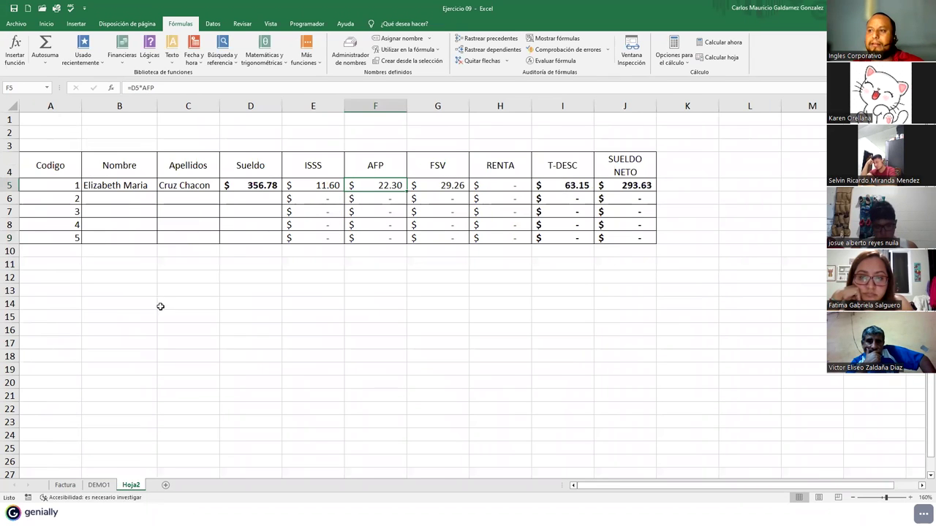
left_click(316, 189)
left_click(360, 185)
left_click(453, 185)
left_click(568, 185)
left_click(609, 184)
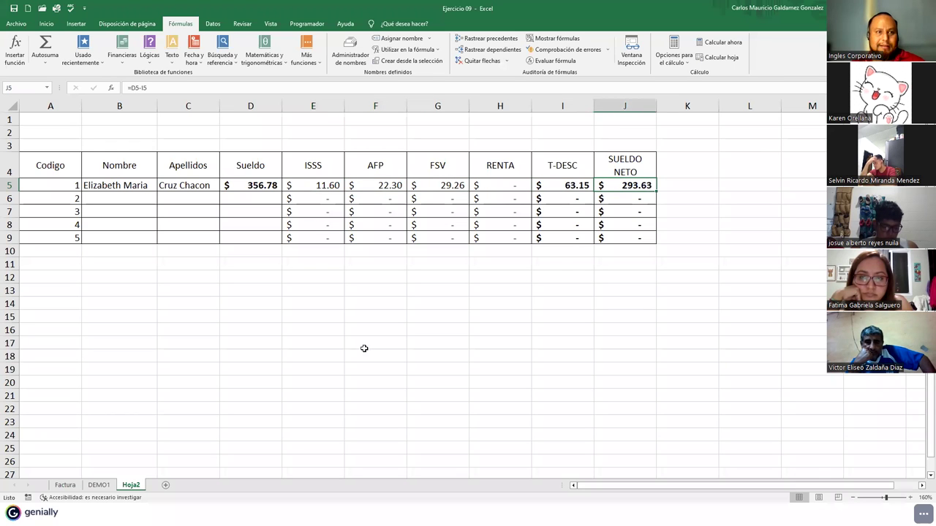
left_click(99, 486)
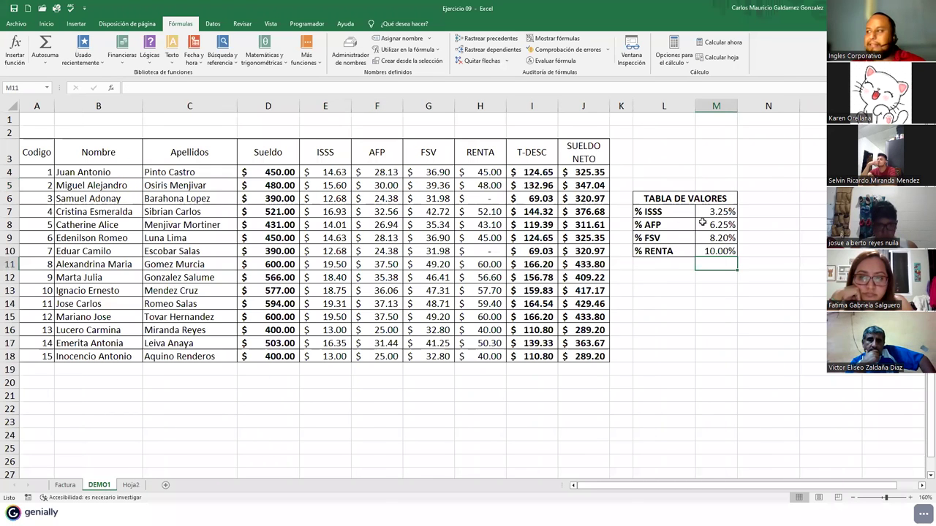
left_click_drag(720, 211, 721, 252)
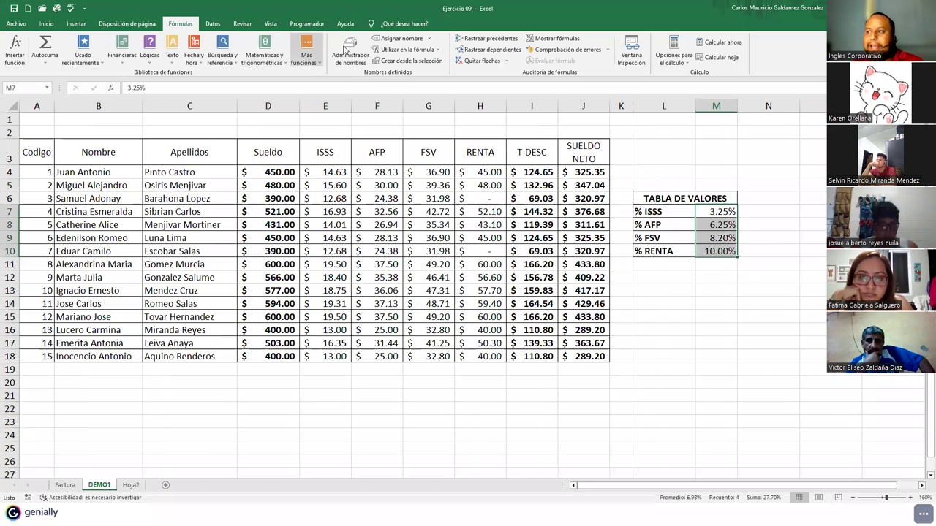
left_click(386, 41)
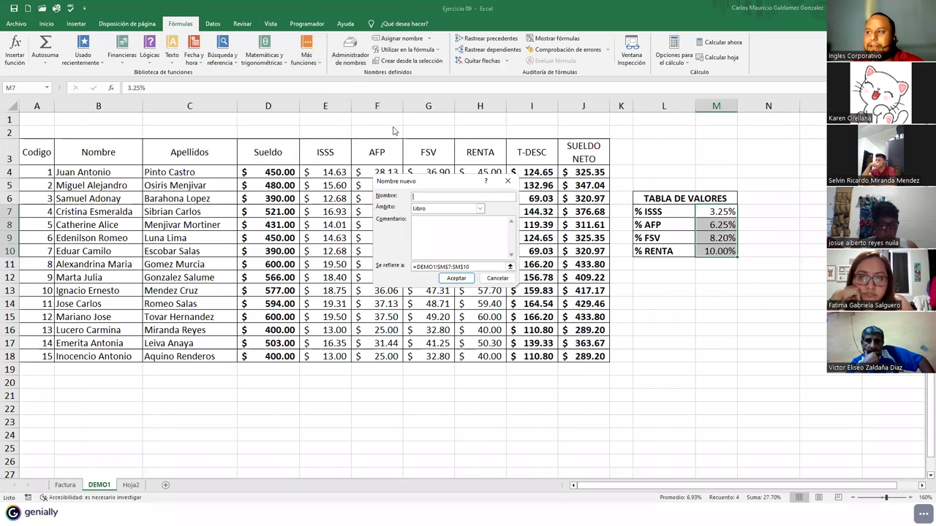
left_click(498, 278)
left_click(350, 53)
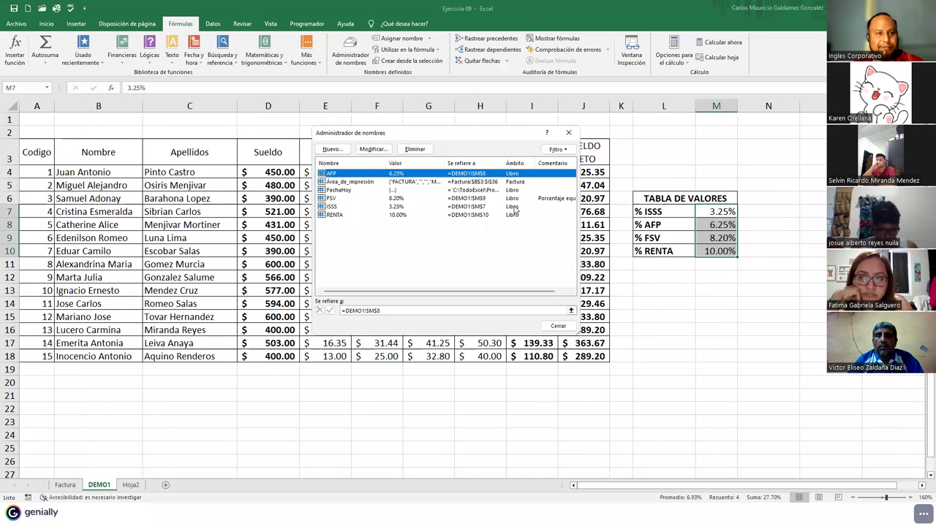
left_click(558, 326)
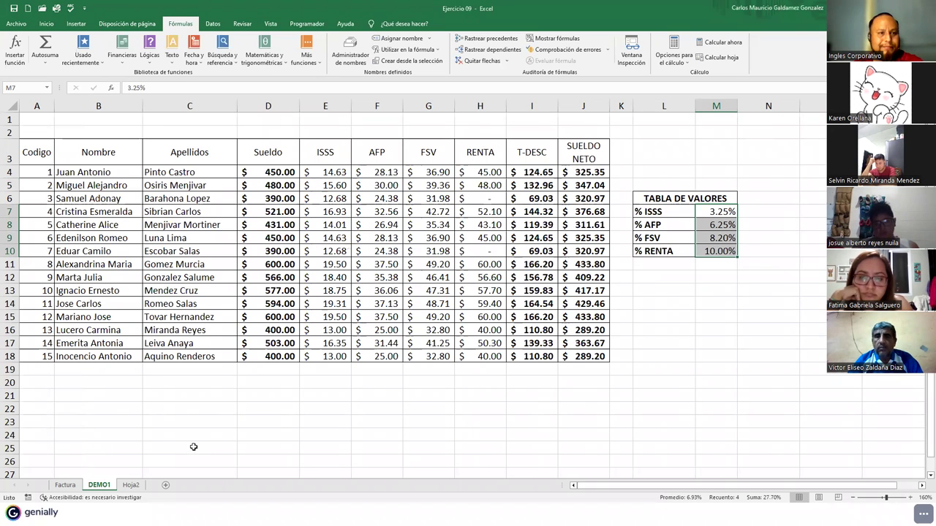
left_click(246, 272)
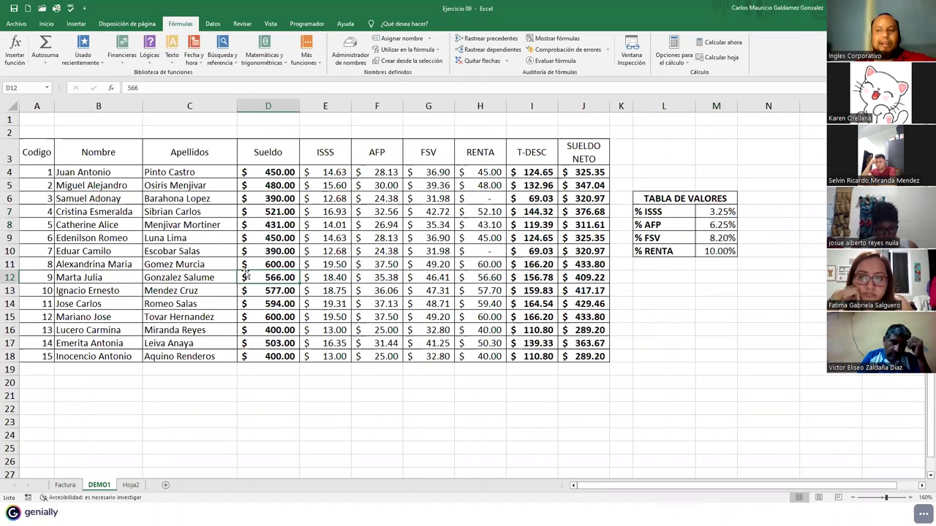
left_click_drag(257, 171, 268, 358)
left_click_drag(328, 170, 573, 348)
left_click(577, 340)
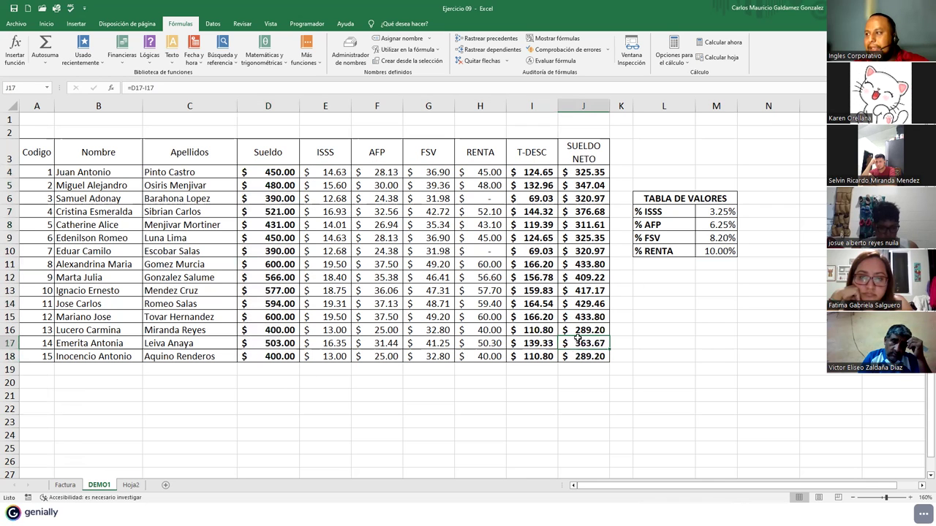
left_click_drag(717, 213, 718, 253)
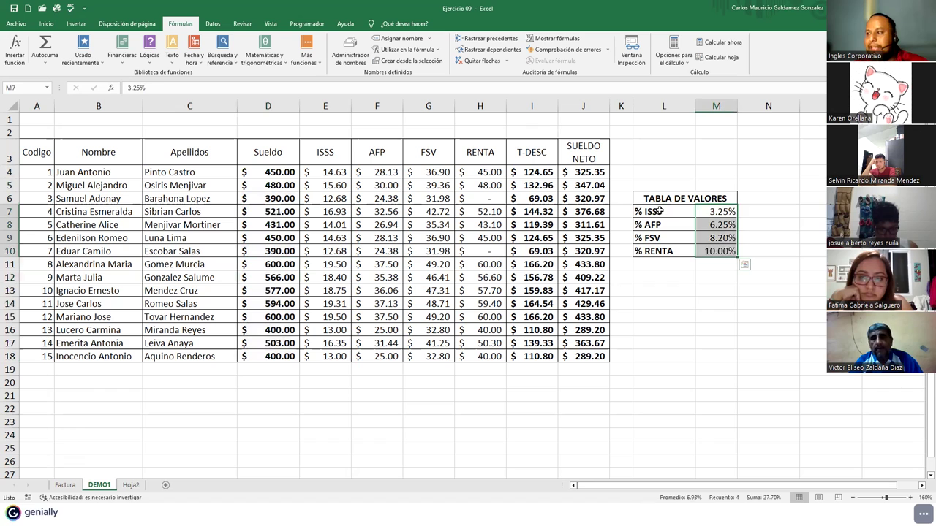
- Add a % IVA rate of 13 in row 11 of TABLA DE VALORES (L11:M11)
left_click_drag(659, 210, 662, 250)
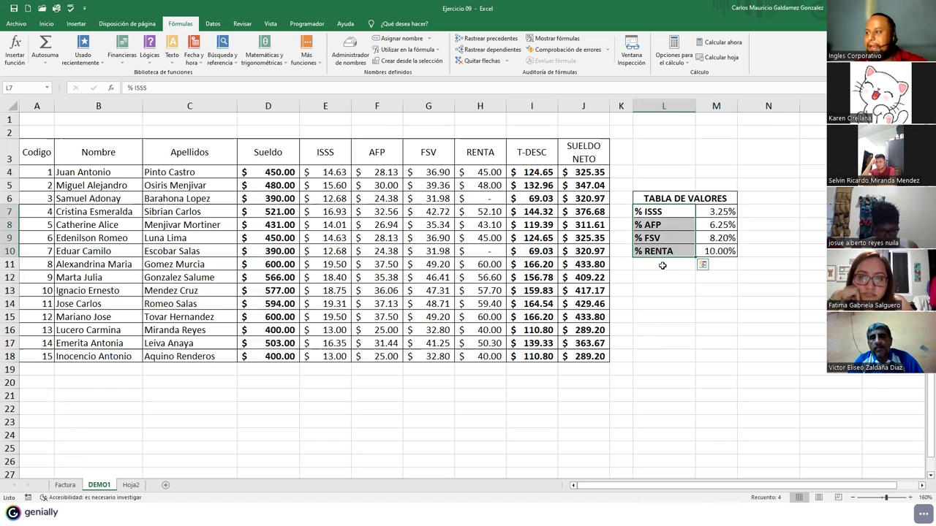
left_click(662, 265)
type("%")
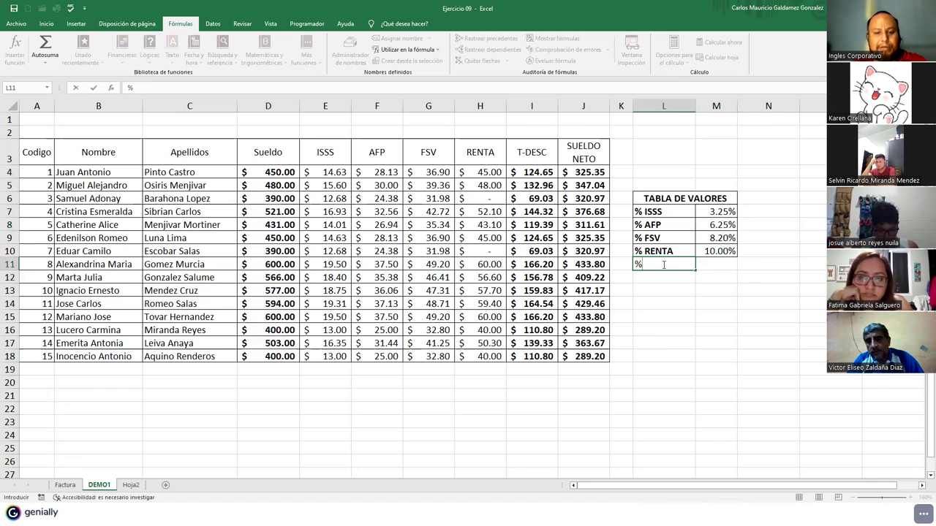
type(" IVA")
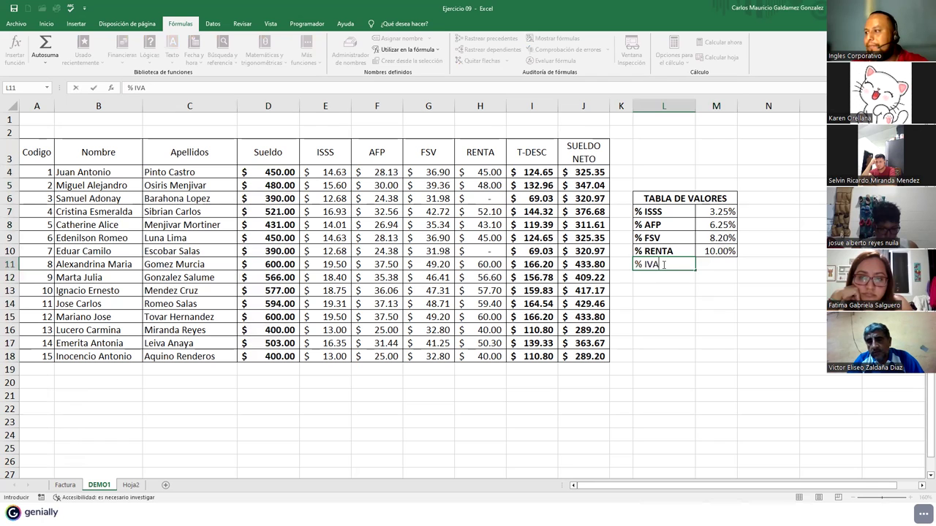
key("Tab")
type("13")
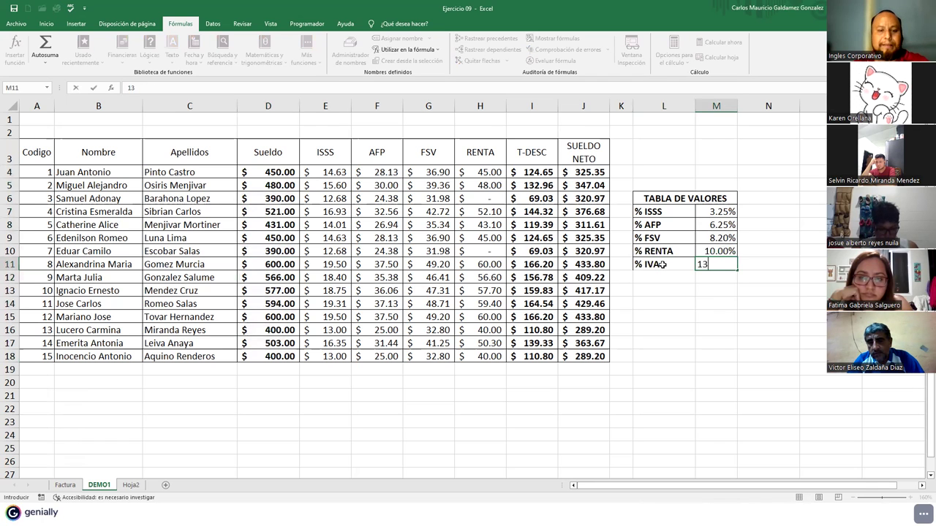
key("Return")
- Select the new % IVA row and switch to the Hoja2 sheet
left_click_drag(660, 265, 718, 264)
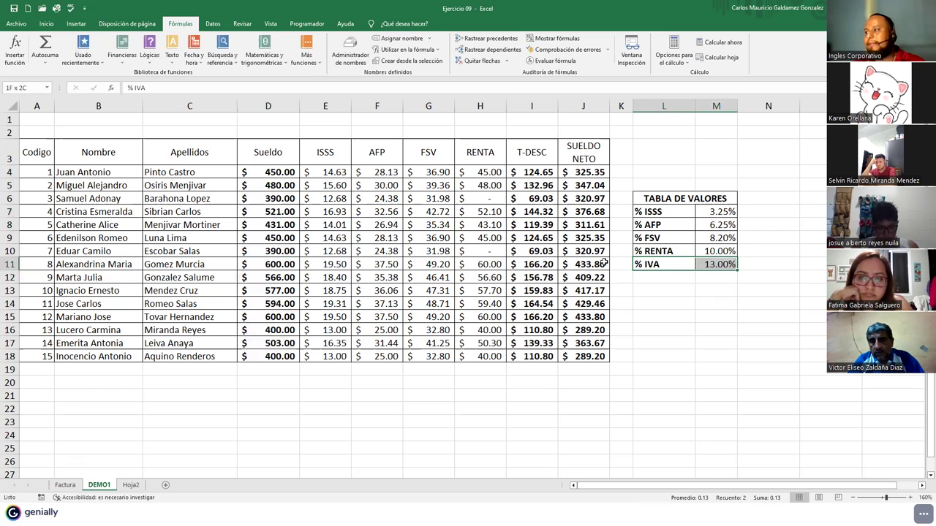
left_click(46, 24)
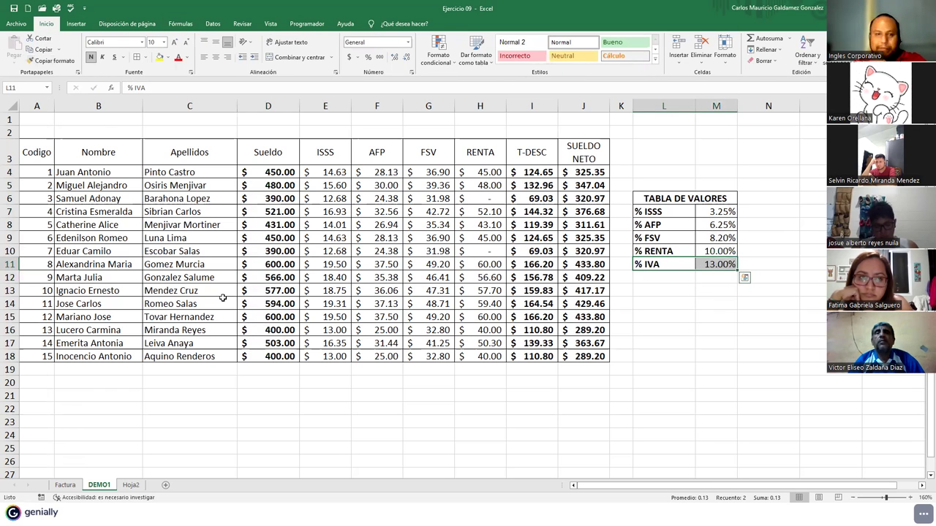
left_click(123, 487)
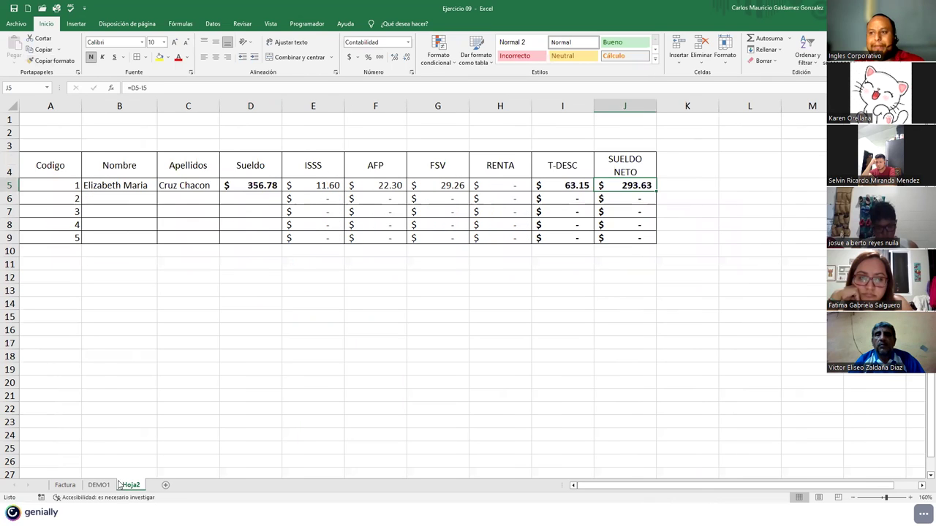
- Add a new sheet and type headers Codigo, Compra and IVA starting at A3
left_click(165, 486)
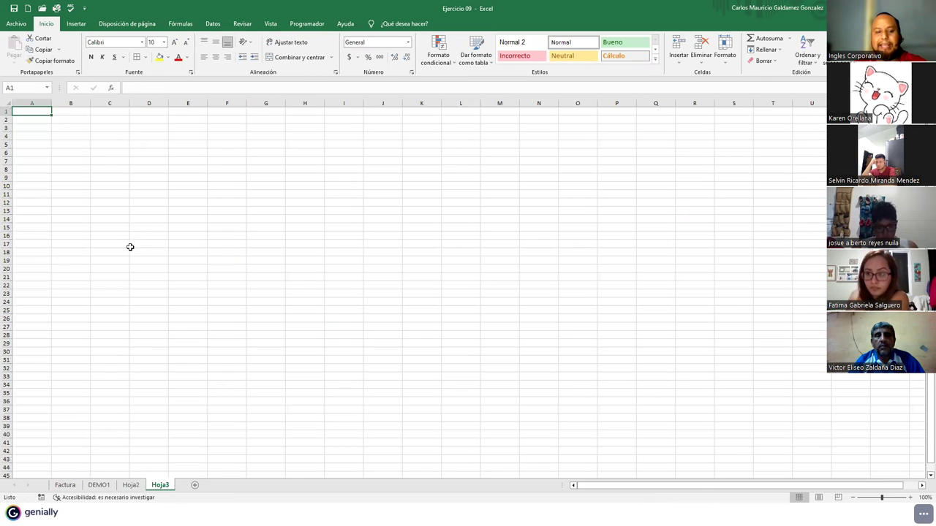
scroll(125, 253, "up", 3)
left_click(46, 143)
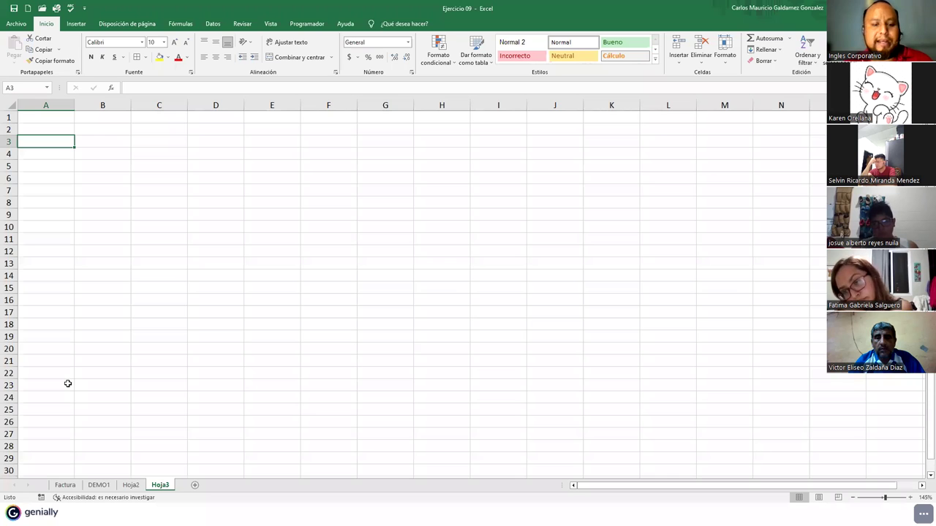
type("Codigo")
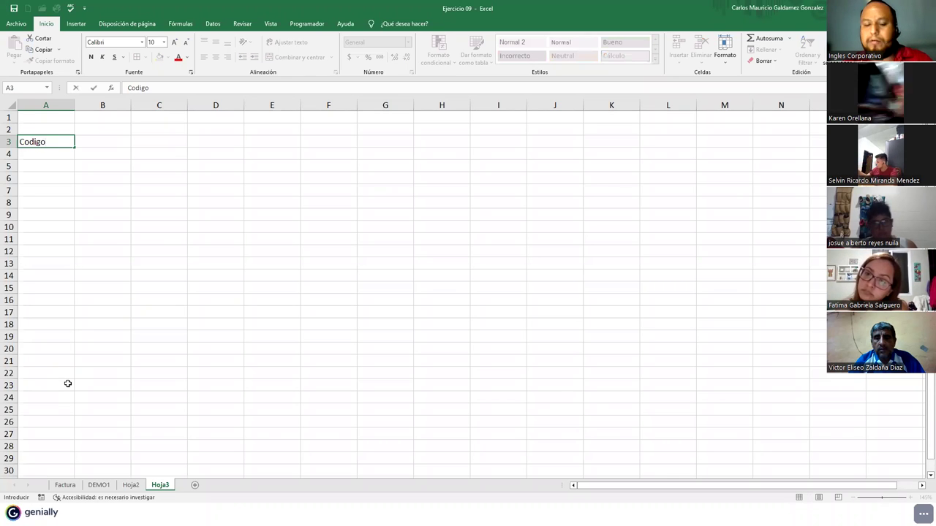
key("Tab")
type("Cop")
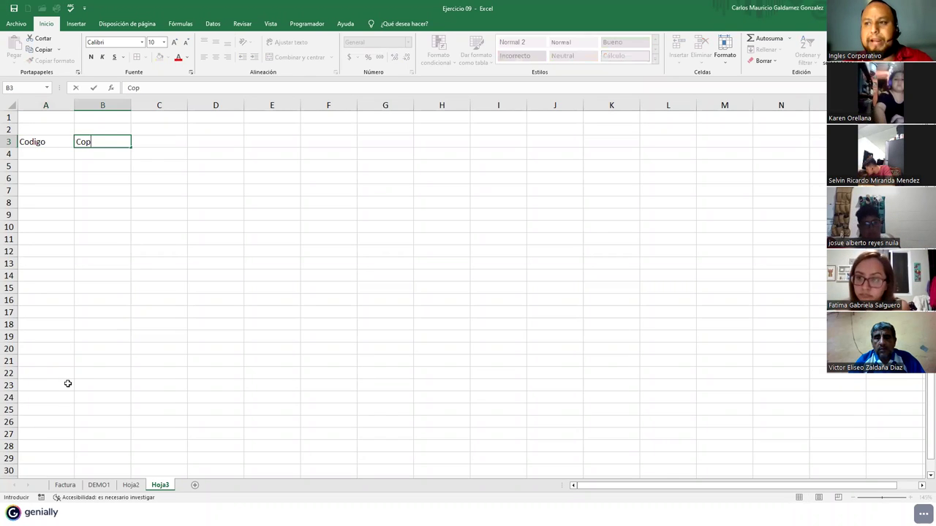
key("Tab")
type("I")
key("BackSpace")
key("BackSpace")
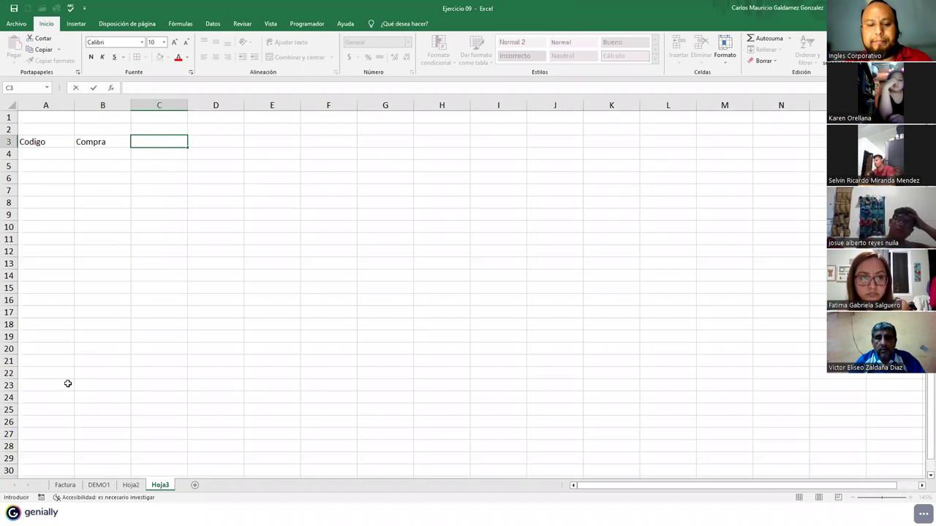
key("Return")
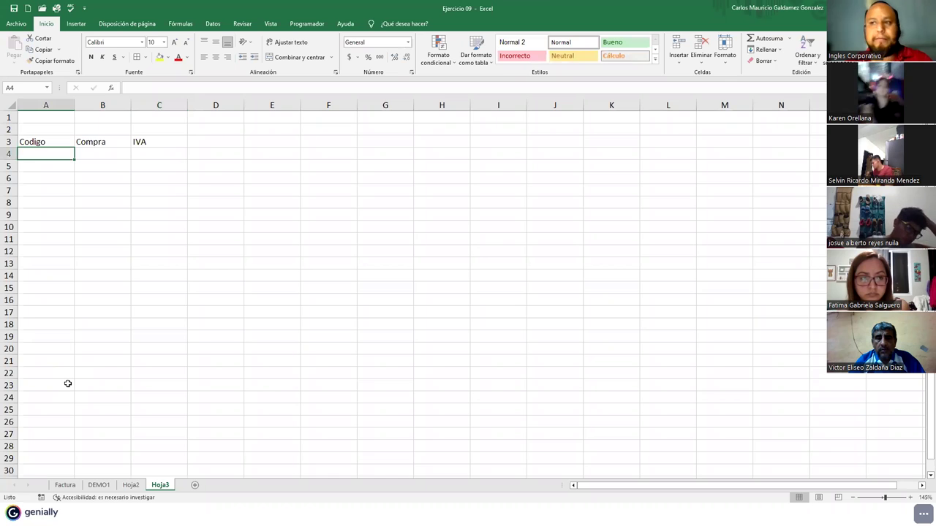
- Enter codes 11402 and 11403, then extend the series down to 11407 in A9
type("0011402")
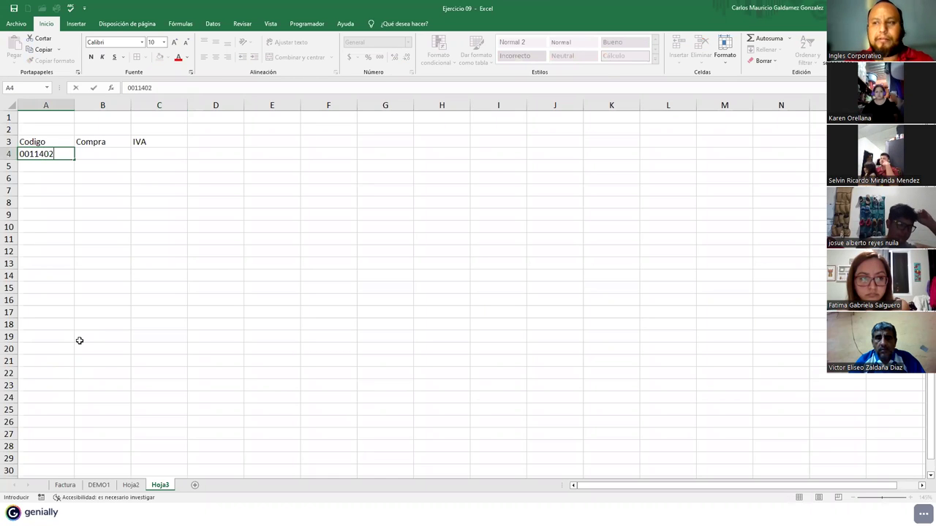
key("Return")
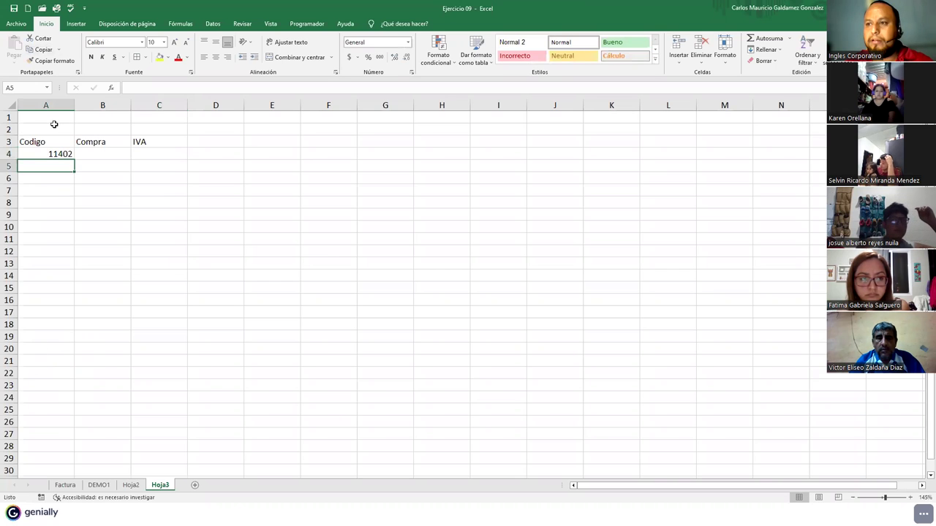
type("11")
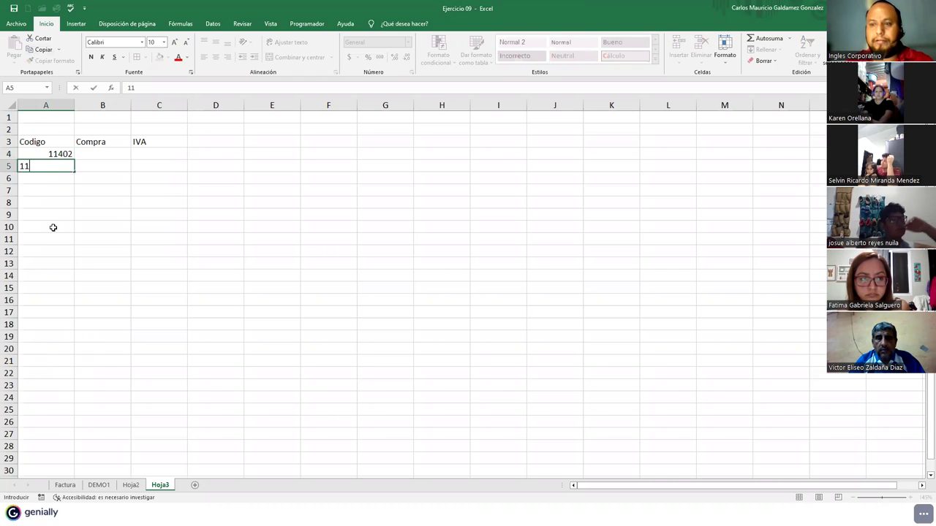
type("403")
key("Return")
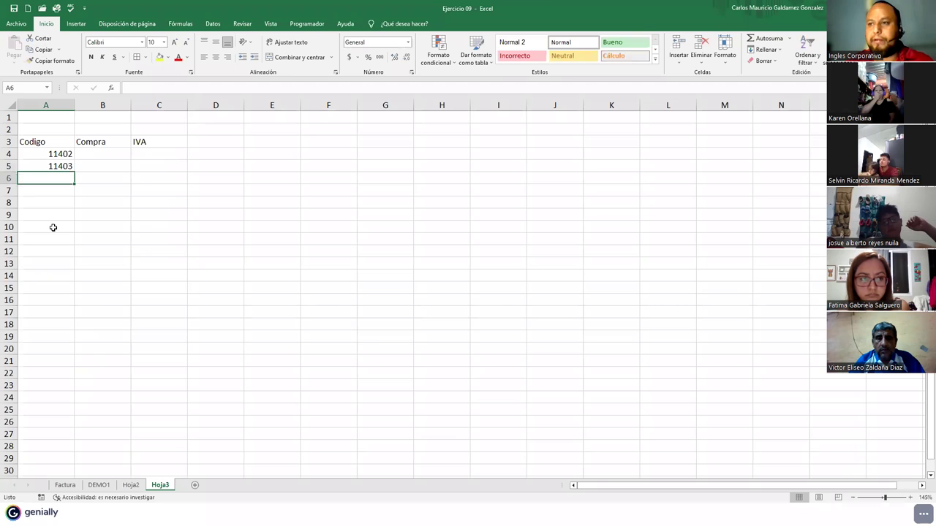
left_click_drag(50, 152, 73, 218)
left_click(103, 155)
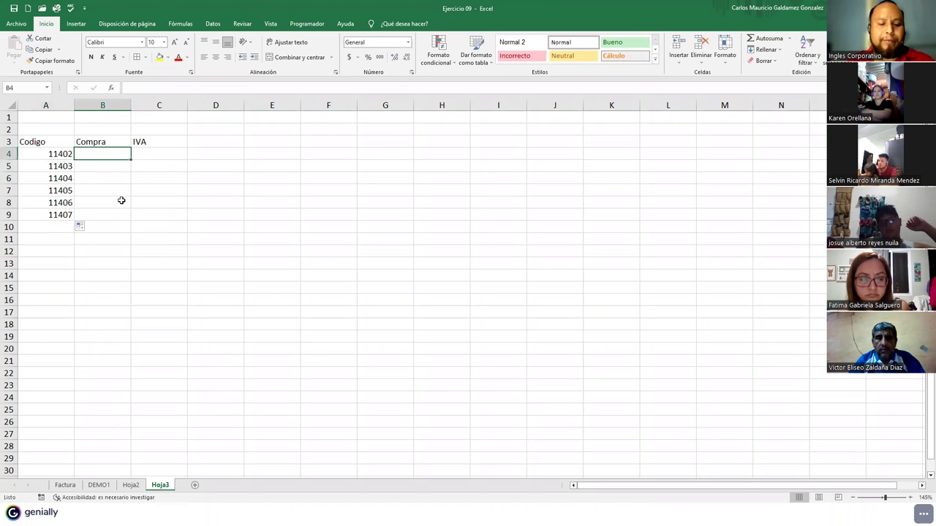
- Enter Material 1 and Material 2, then autofill down to Material 6 in B9
type("Material 1")
key("Return")
type("Material 2")
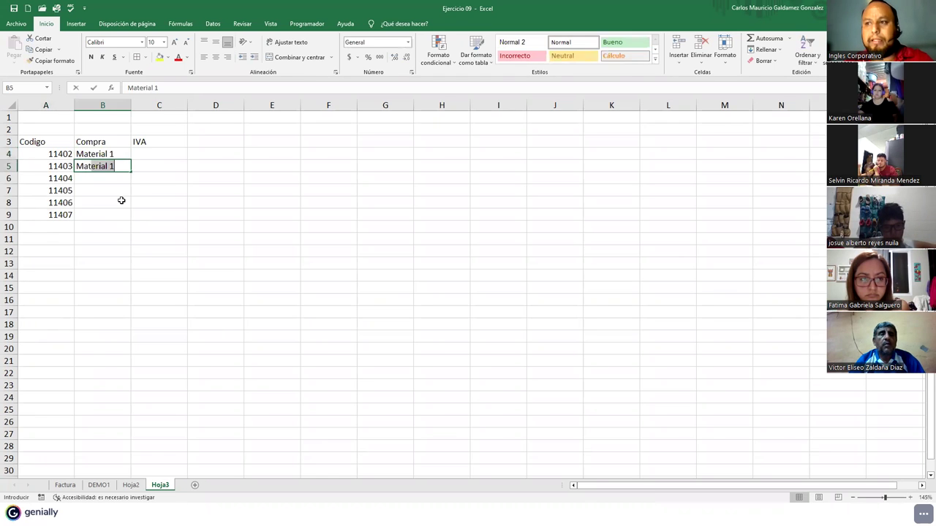
key("Return")
key("Up")
left_click_drag(101, 151, 132, 217)
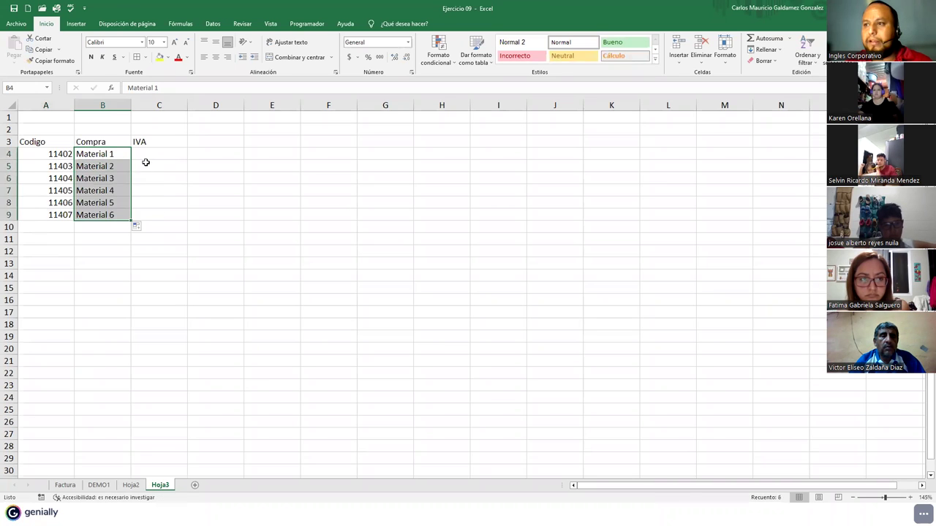
- Set the C3:E3 headers to COSTO, IVA and TOTAL
left_click(146, 155)
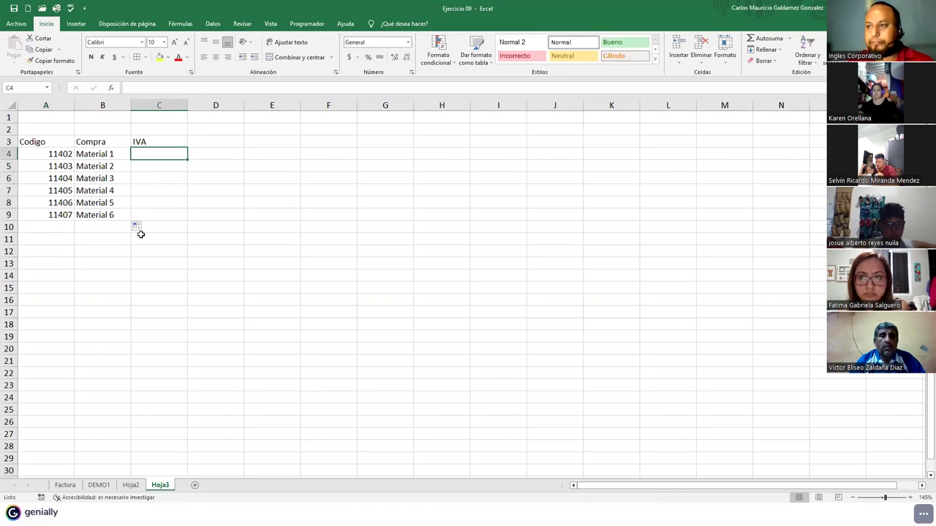
left_click(147, 142)
type("COSTO")
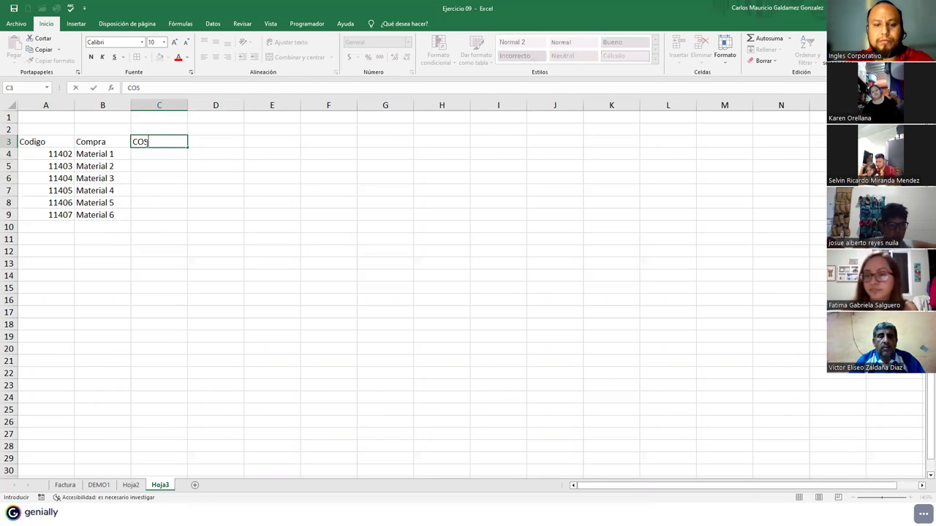
key("Tab")
type("IVA")
key("Tab")
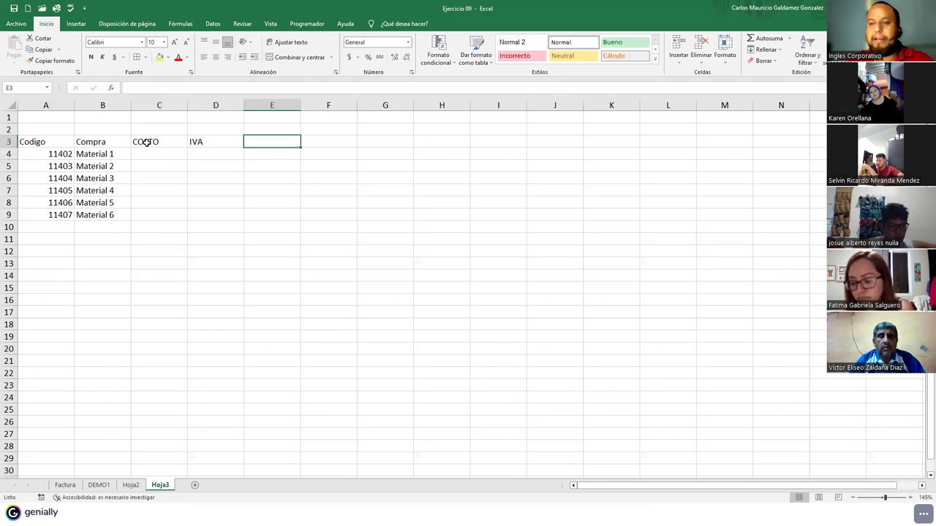
type("TOTAL")
key("Return")
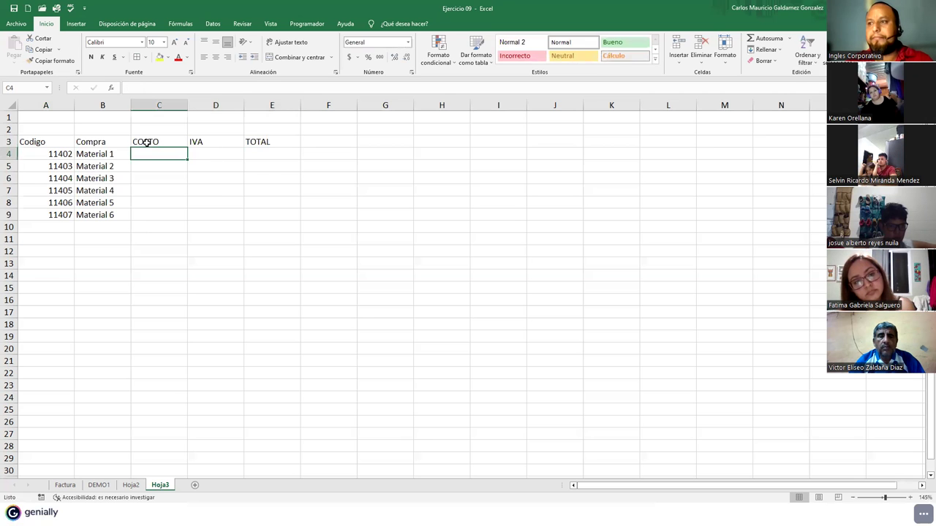
- Enter =C4+D4 in E4 and fill it down to E9
left_click(270, 155)
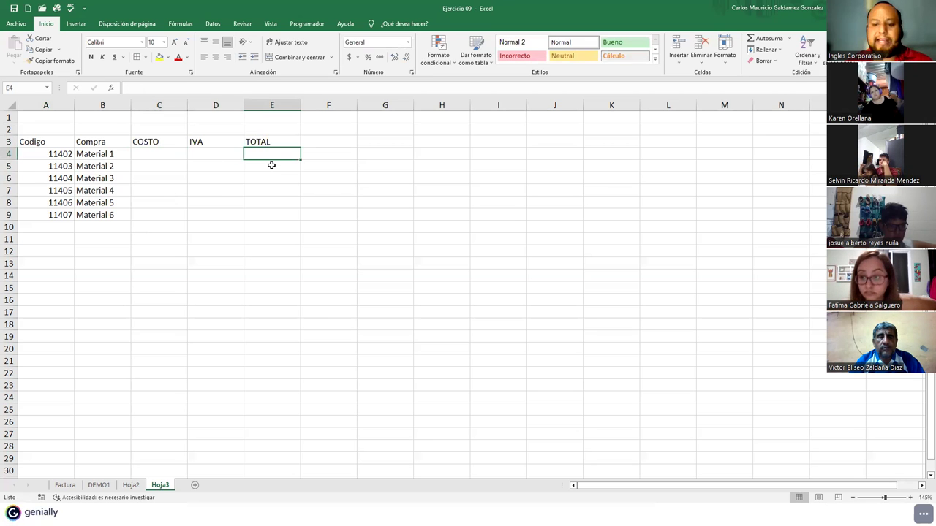
type("=")
key("Left")
key("Left")
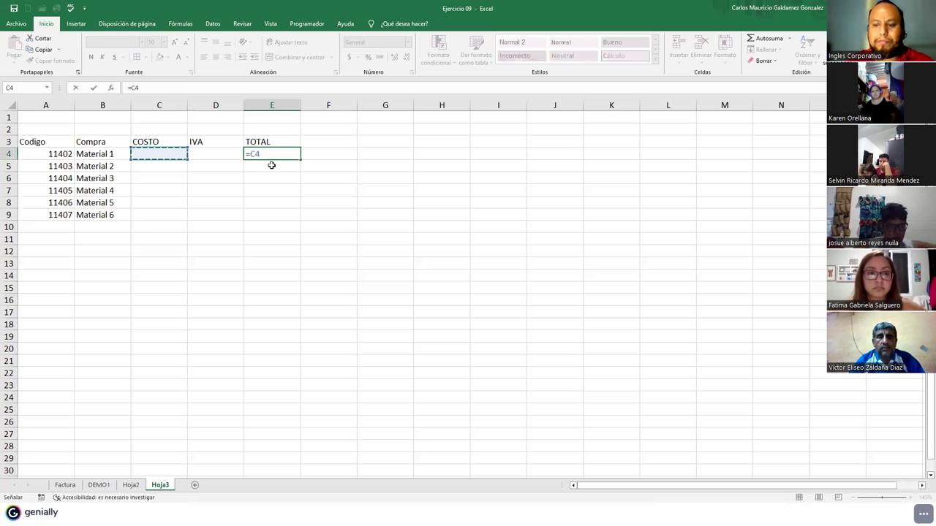
type("+")
key("Left")
key("Return")
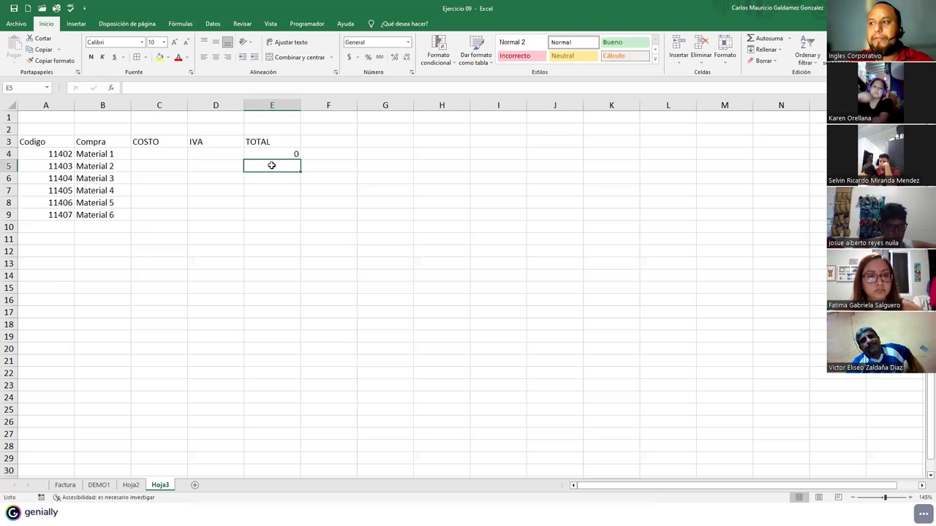
left_click(272, 154)
left_click_drag(299, 160, 297, 215)
- Apply the Contabilidad (accounting) number format to C4:E9
left_click(160, 161)
left_click_drag(160, 161, 307, 232)
left_click(407, 43)
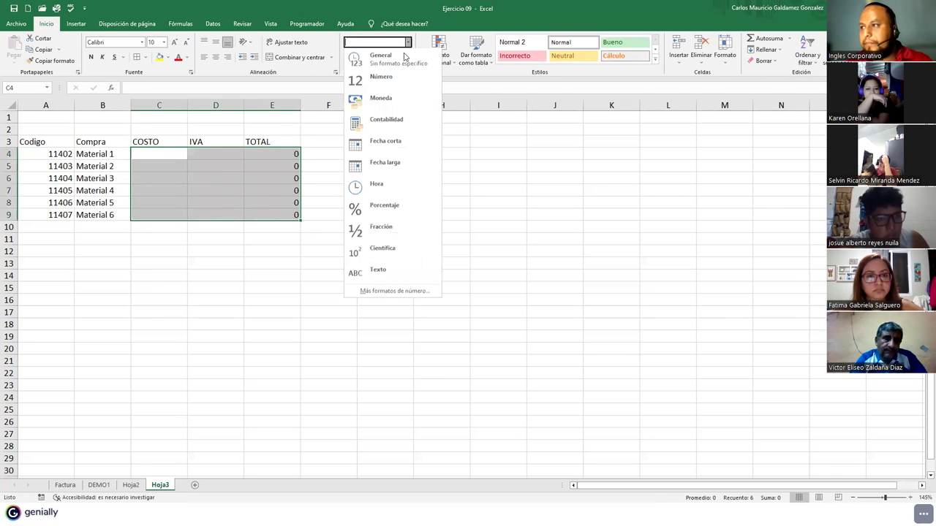
left_click(387, 120)
left_click(210, 197)
left_click(202, 156)
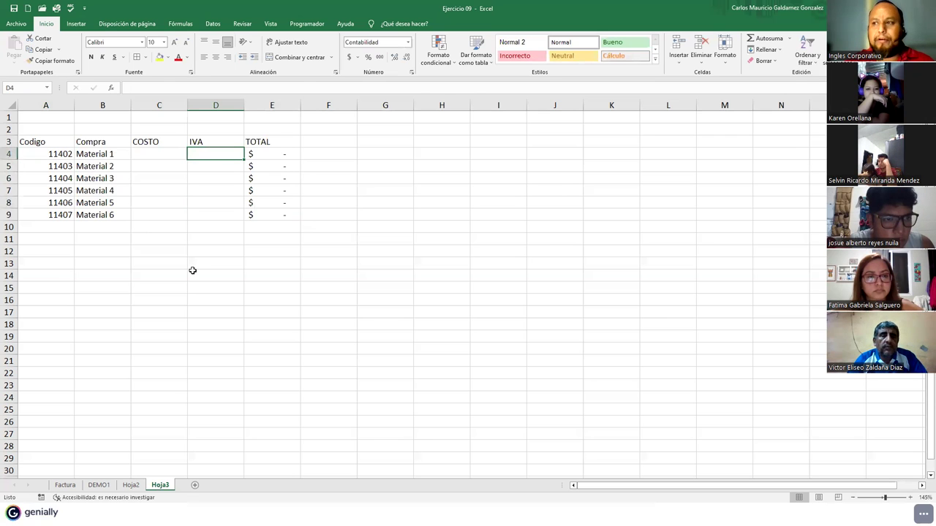
- Begin an IVA formula =C4*IV in D4 on Hoja3
type("=")
key("Left")
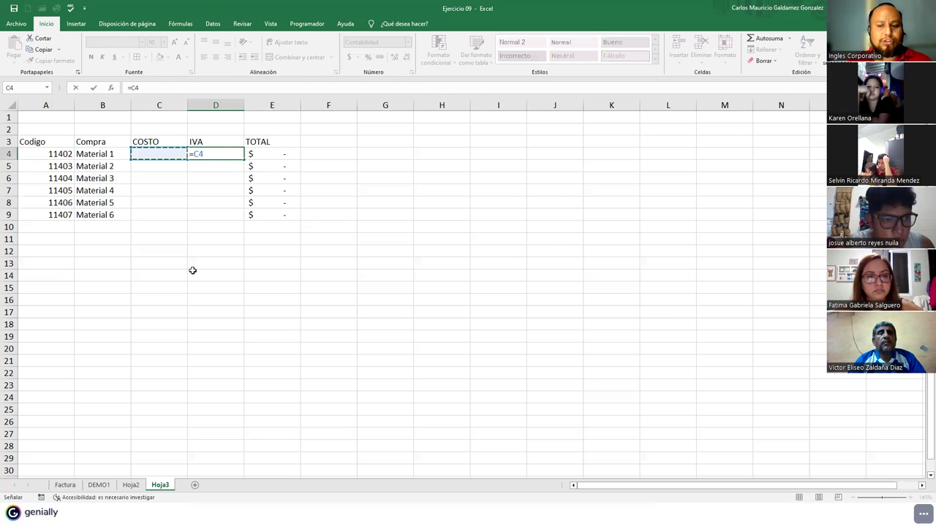
type("*IV")
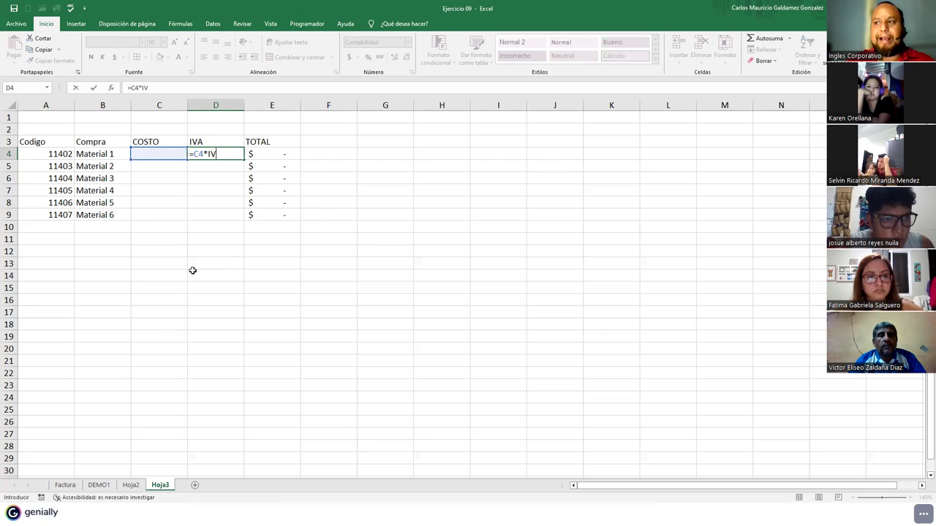
key("BackSpace")
key("BackSpace")
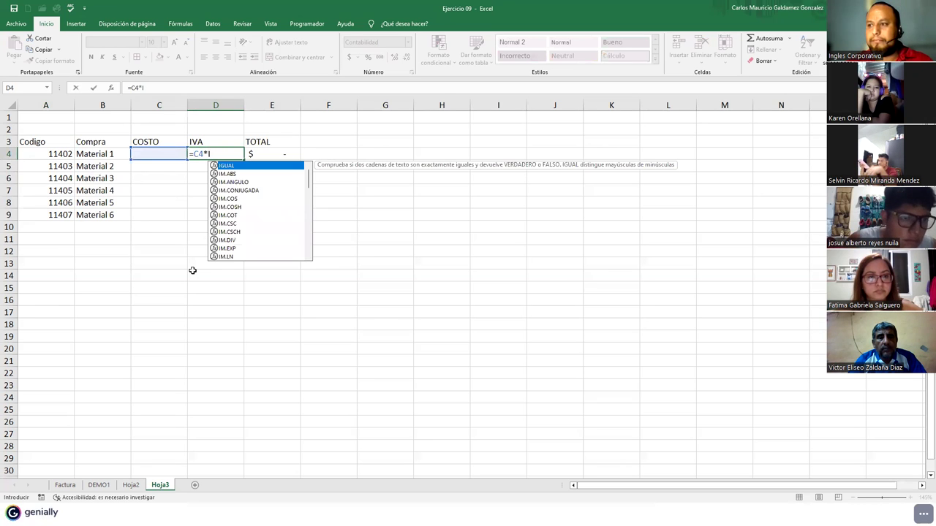
type("v")
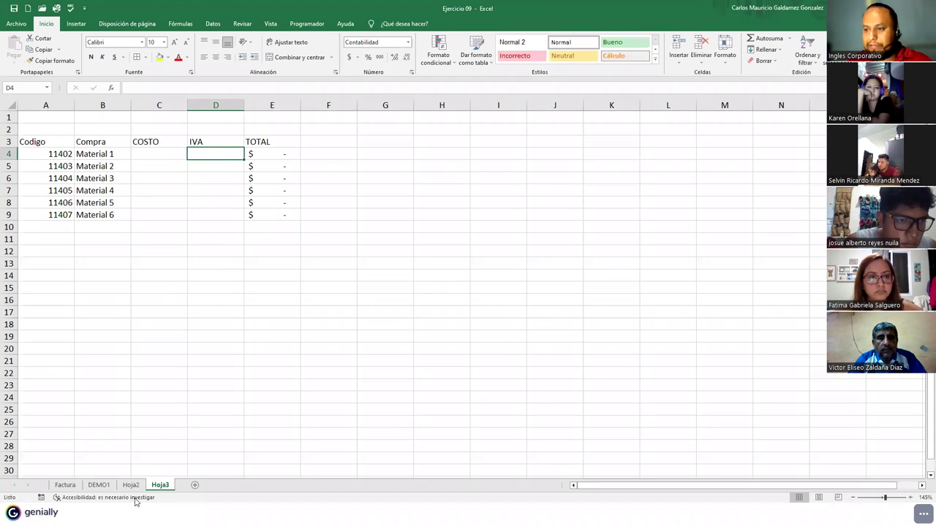
- On DEMO1, select the 13% rate cell M11 and check its name
left_click(99, 484)
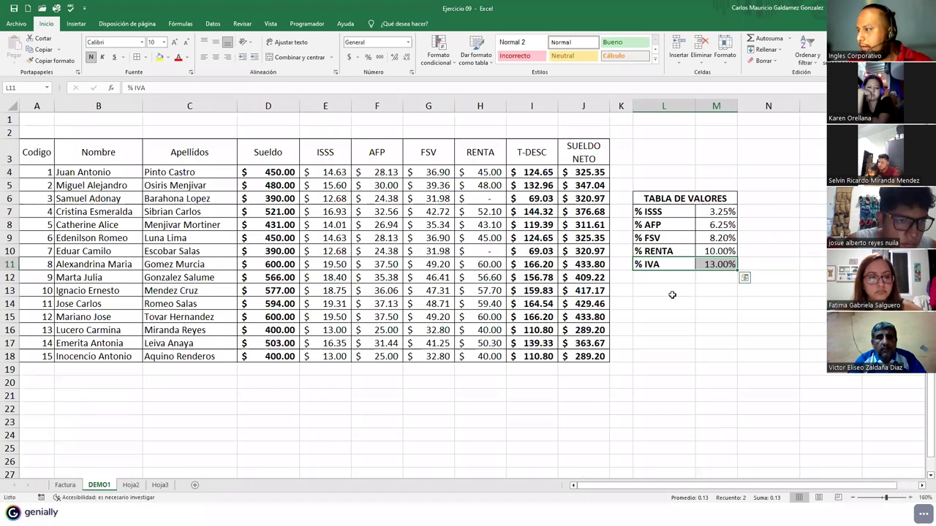
left_click(706, 267)
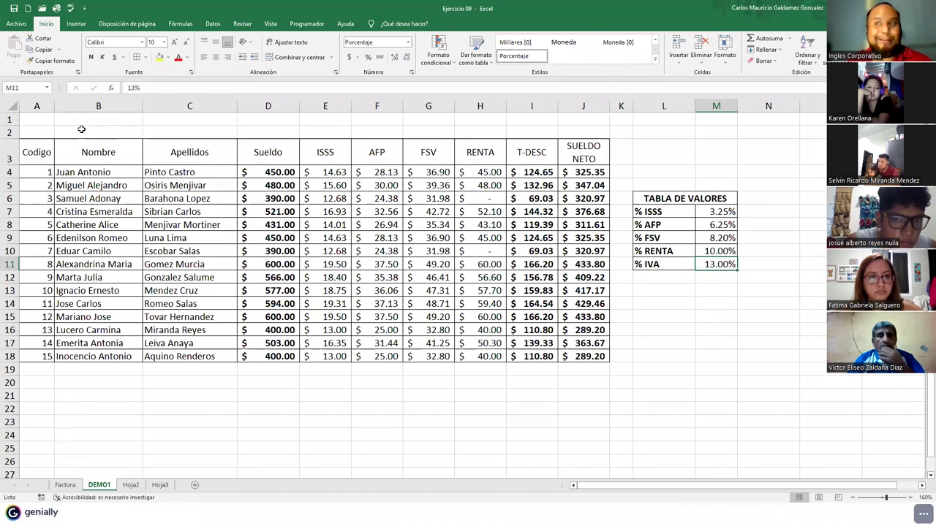
left_click(34, 89)
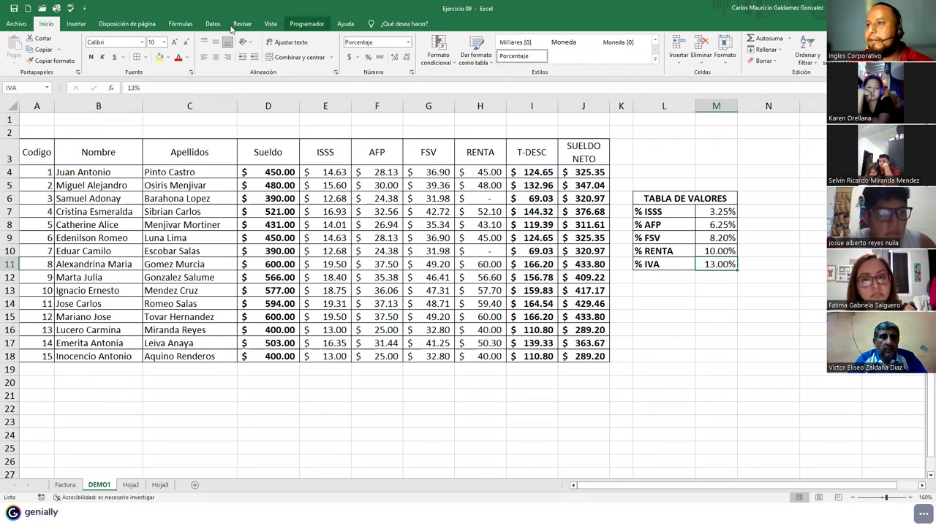
left_click(212, 23)
- Delete the existing IVA name in the Administrador de nombres
left_click(180, 24)
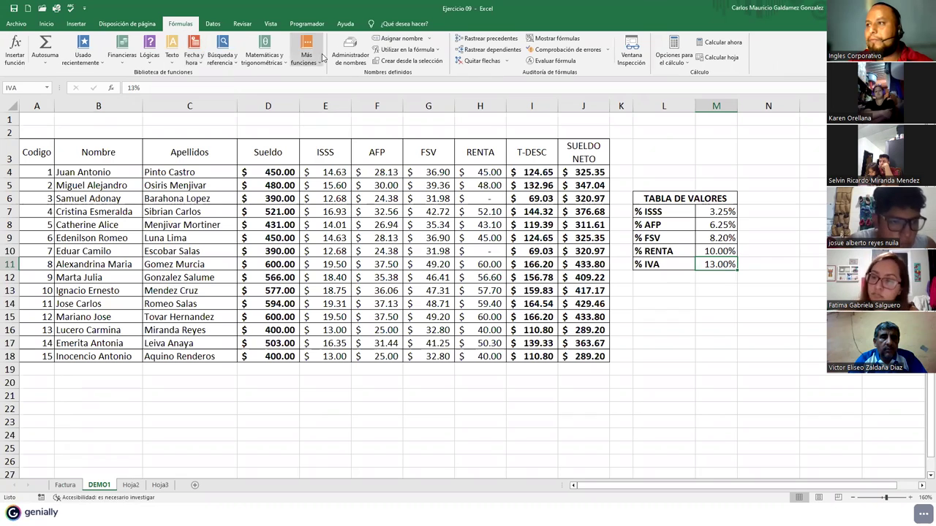
left_click(350, 48)
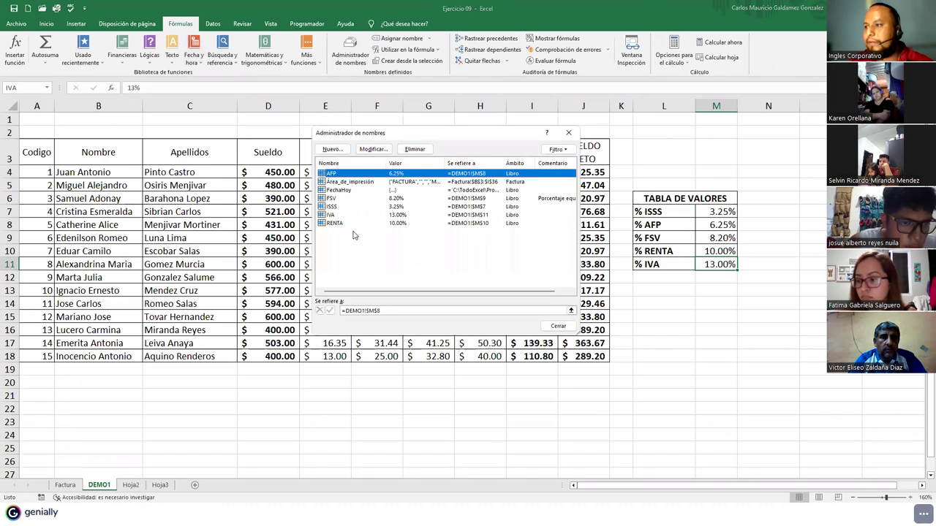
left_click(340, 224)
left_click(340, 215)
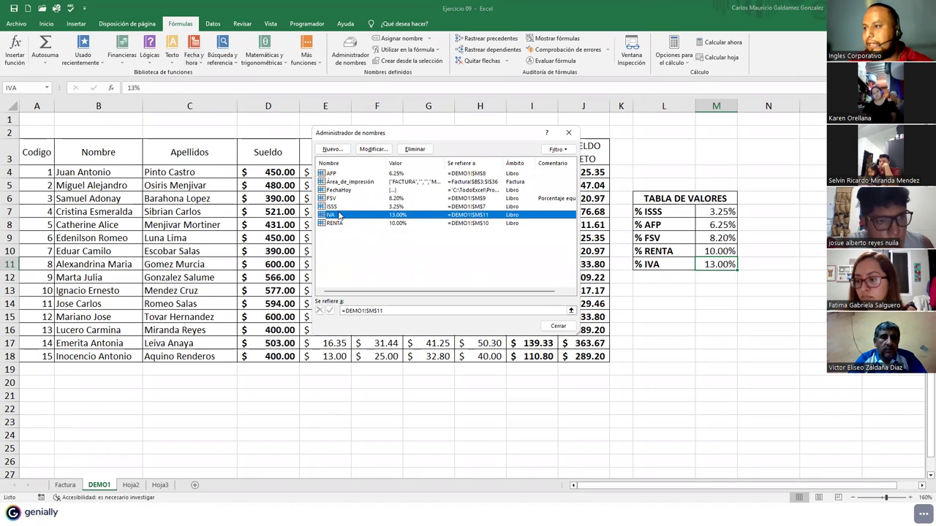
left_click(413, 149)
left_click(447, 284)
left_click(558, 327)
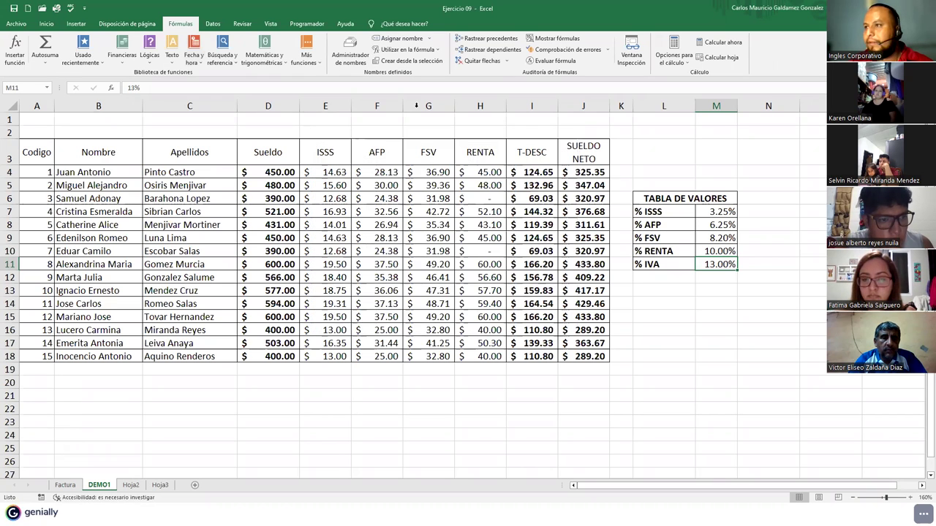
- Define the name IVA for DEMO1 cell M11 and return to Hoja3
left_click(388, 39)
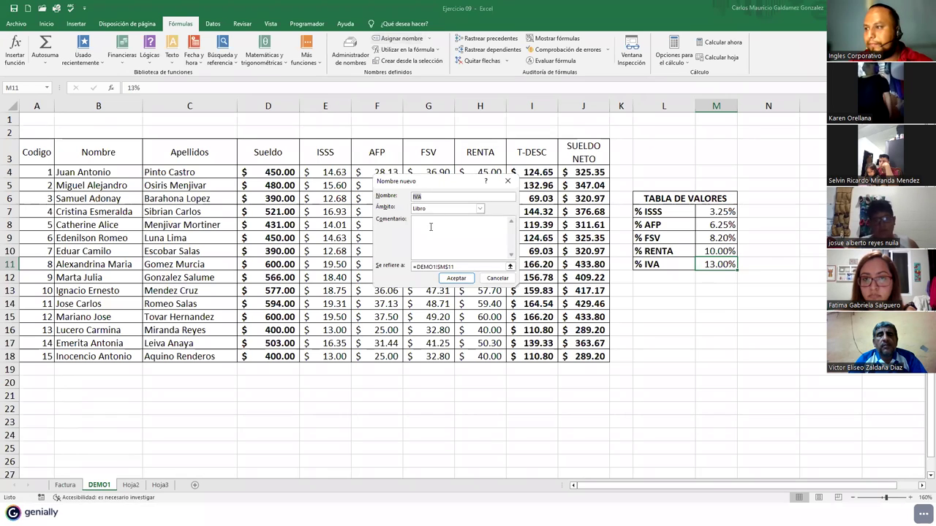
left_click(457, 279)
left_click(160, 486)
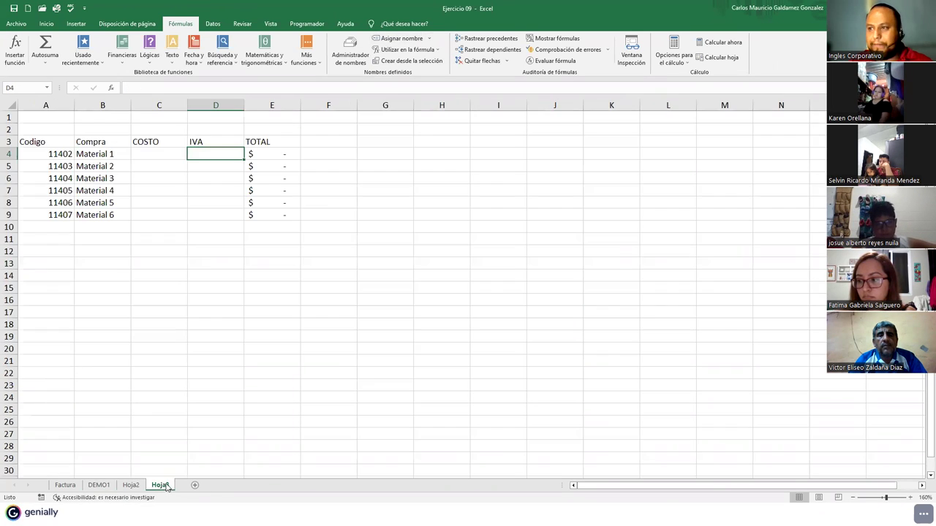
- Enter =C4*IVA in D4 and fill it down to D9
type("=")
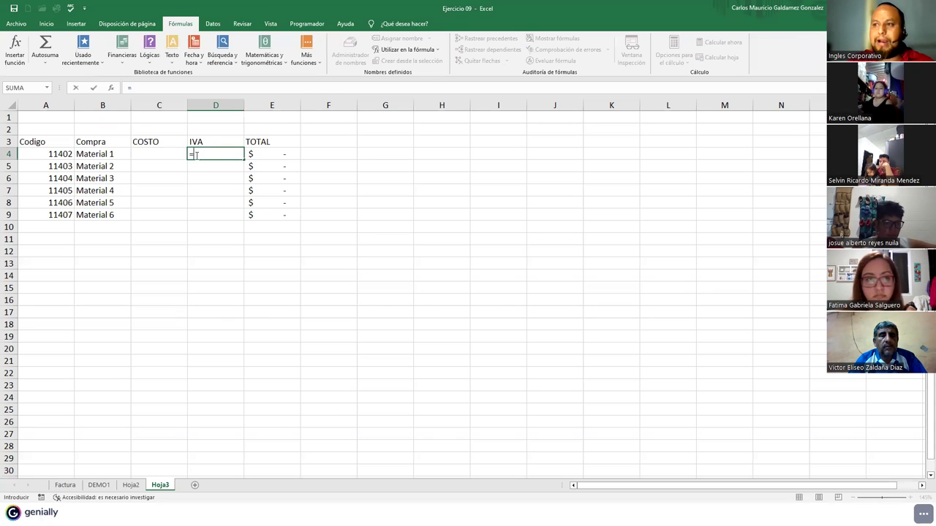
key("Left")
type("*iv")
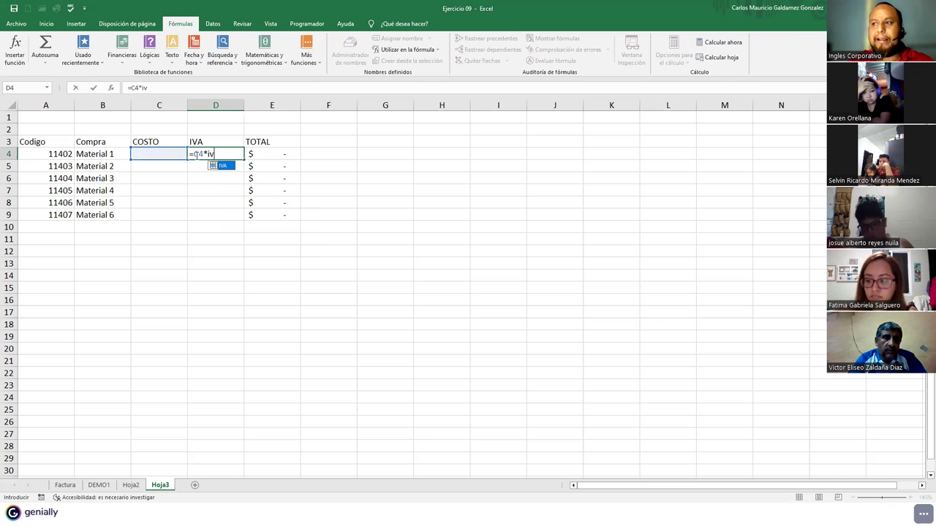
key("Tab")
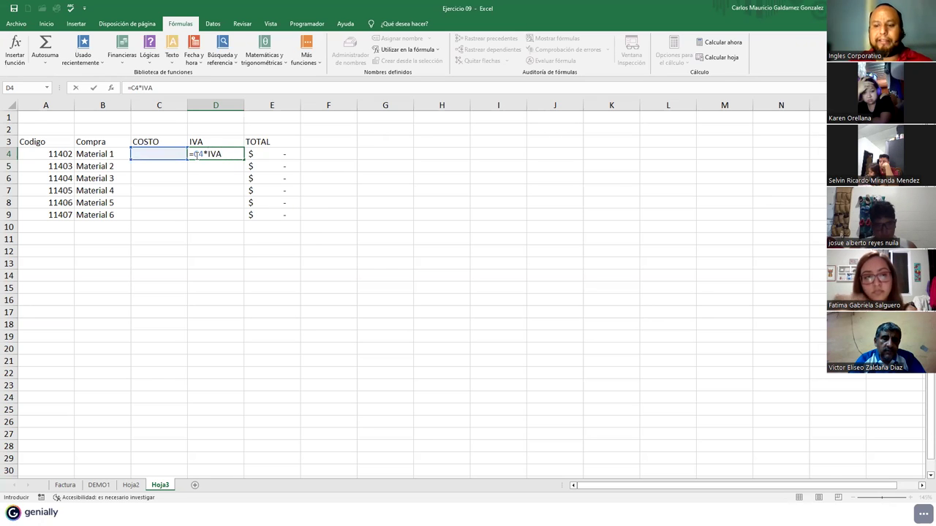
key("Return")
left_click(195, 154)
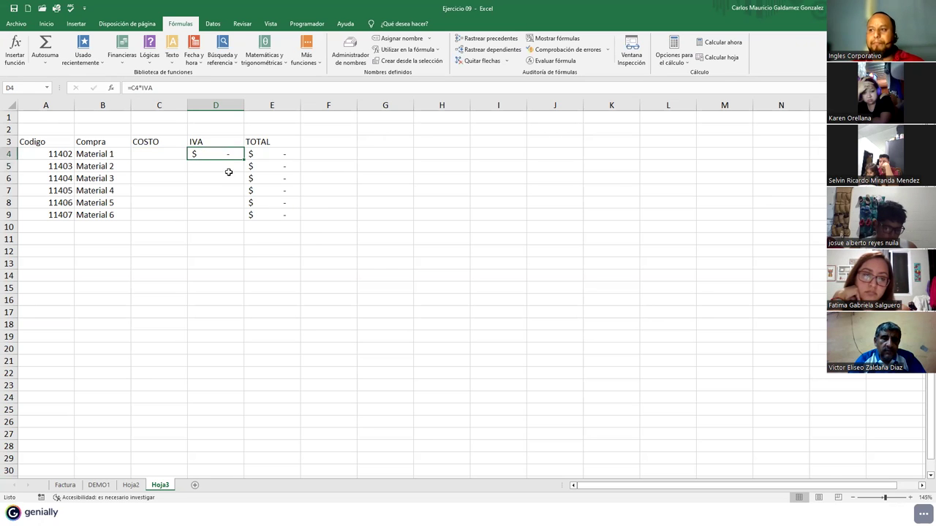
double_click(246, 161)
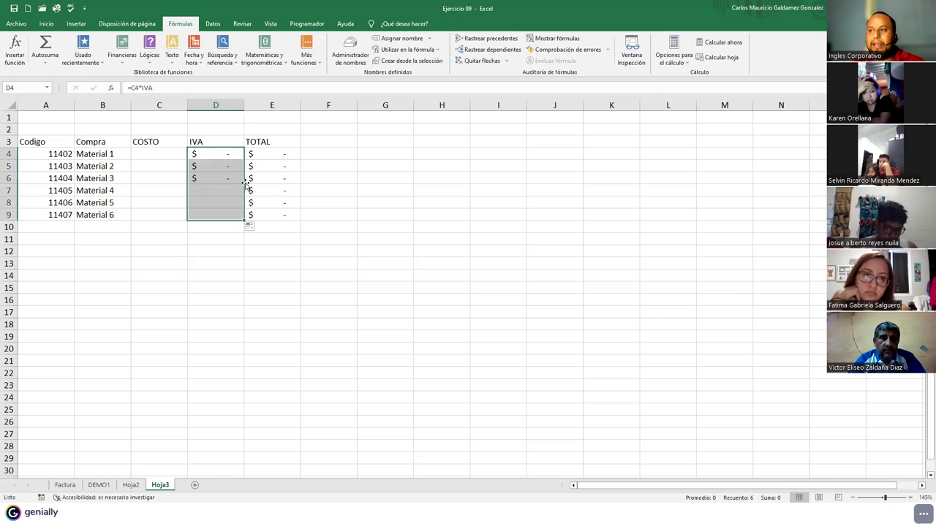
left_click(144, 155)
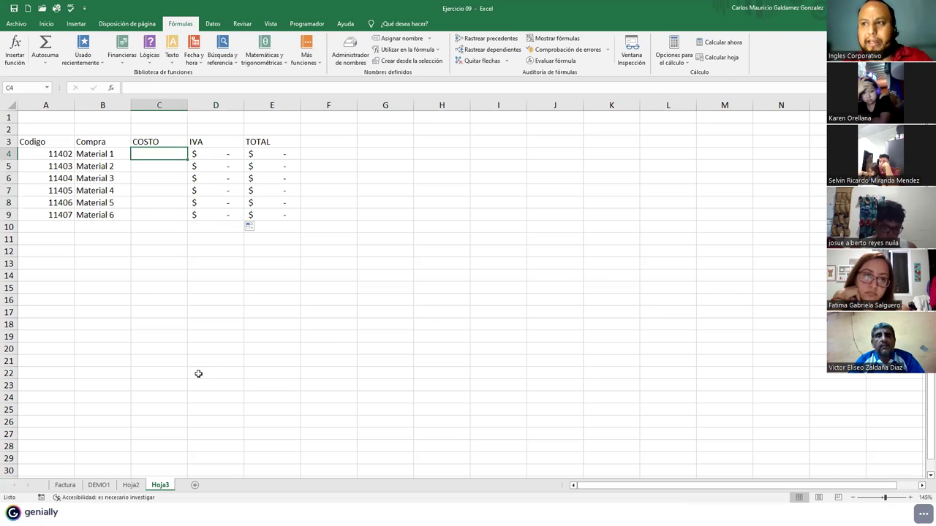
- Enter cost 320 in C4, label D10 TOTAL, and AutoSum E4:E9 into E10
type("320")
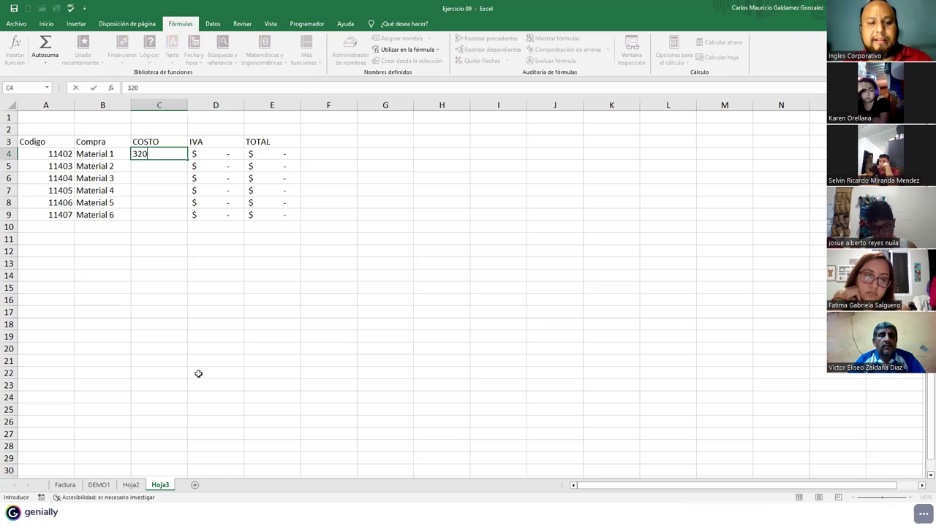
key("Return")
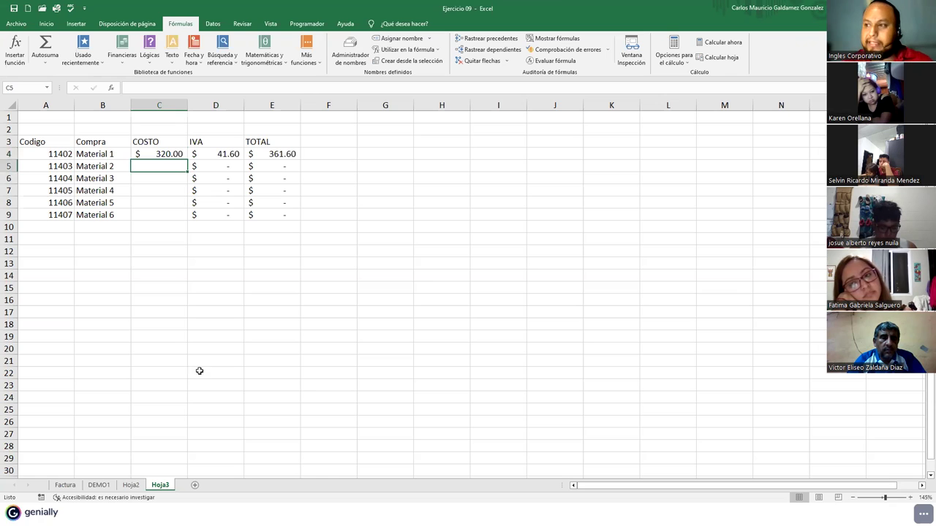
left_click(213, 229)
type("to")
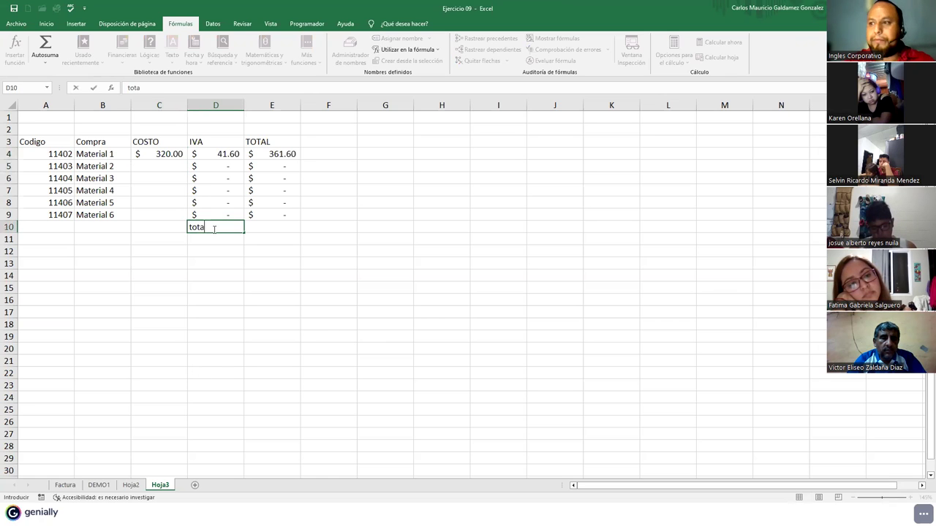
key("BackSpace")
key("BackSpace")
type("TOTAL")
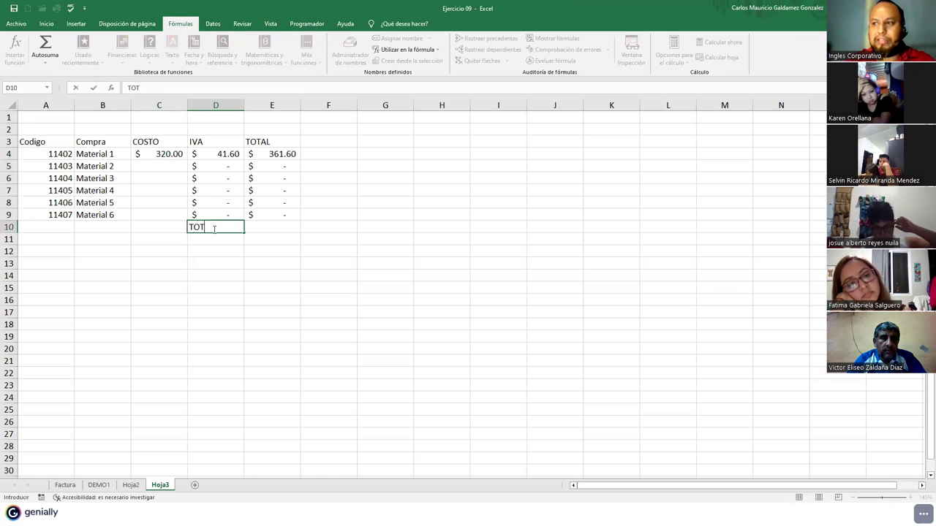
key("Tab")
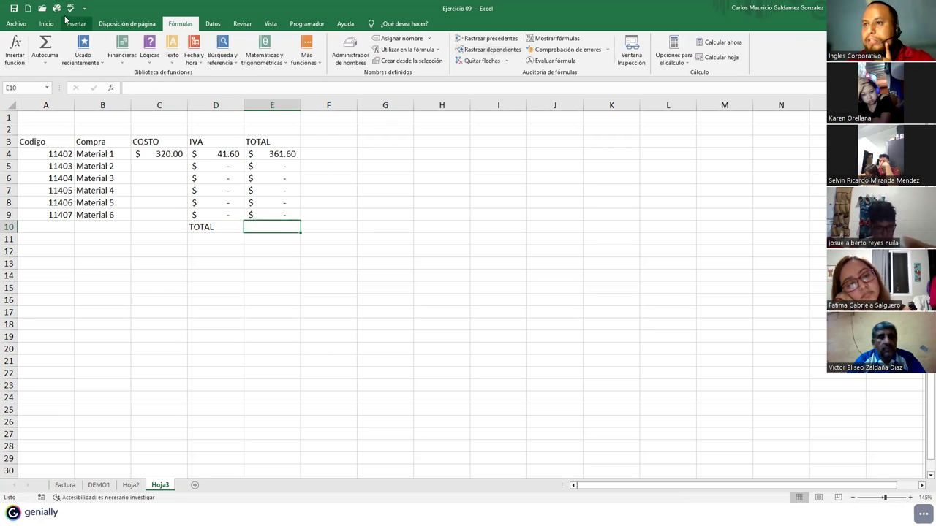
left_click(46, 44)
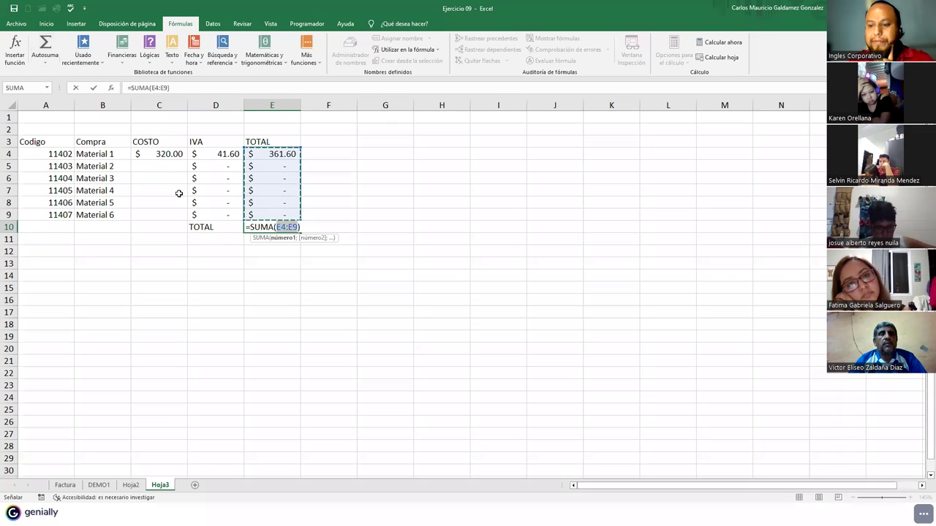
key("Return")
- Enter 188.79 as Material 2's cost in C5
key("Up")
key("Left")
key("Up")
key("Up")
key("Up")
key("Up")
key("Up")
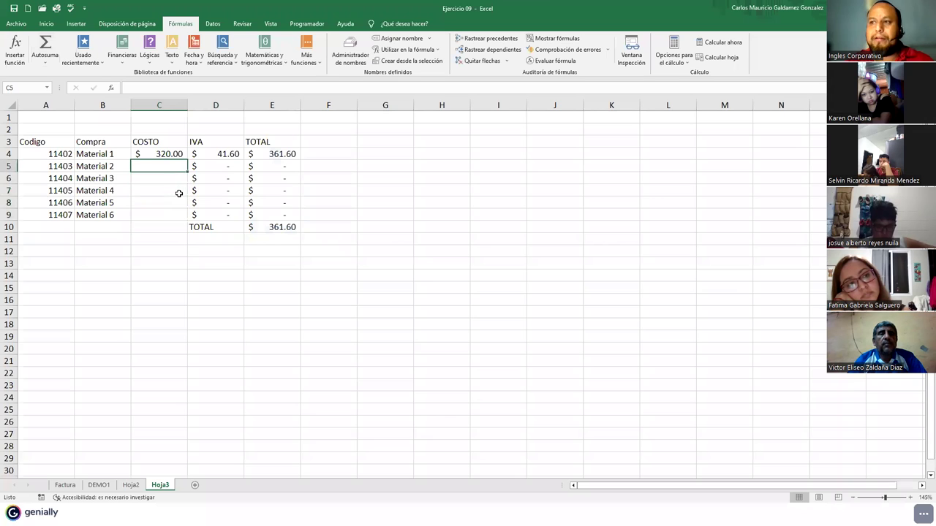
type("188.7")
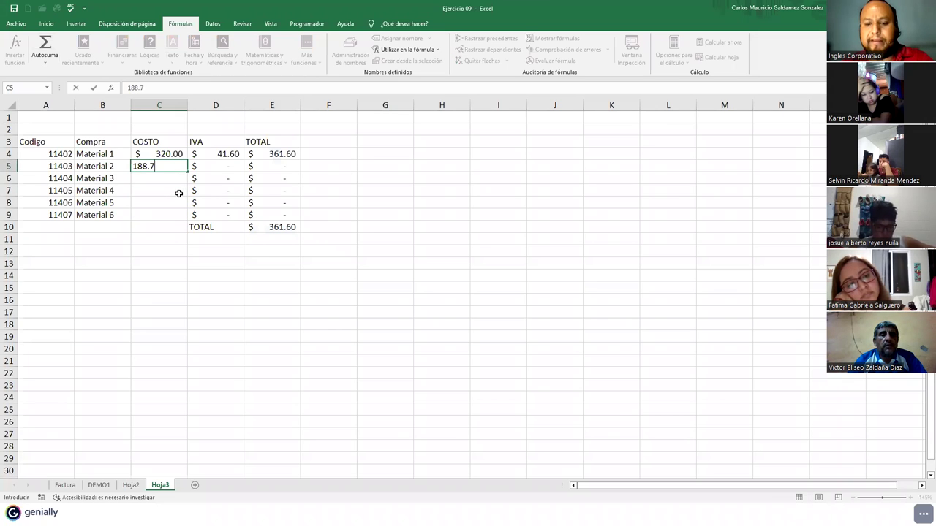
key("Return")
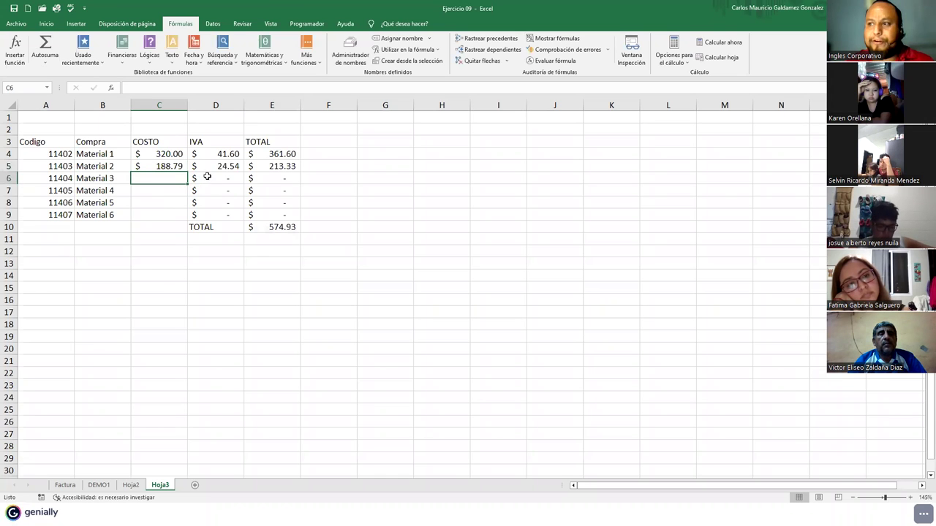
- Enter costs 600, 533.10, 59.14 and 605.05 for Materials 3–6 in C6:C9
left_click(205, 176)
left_click(177, 88)
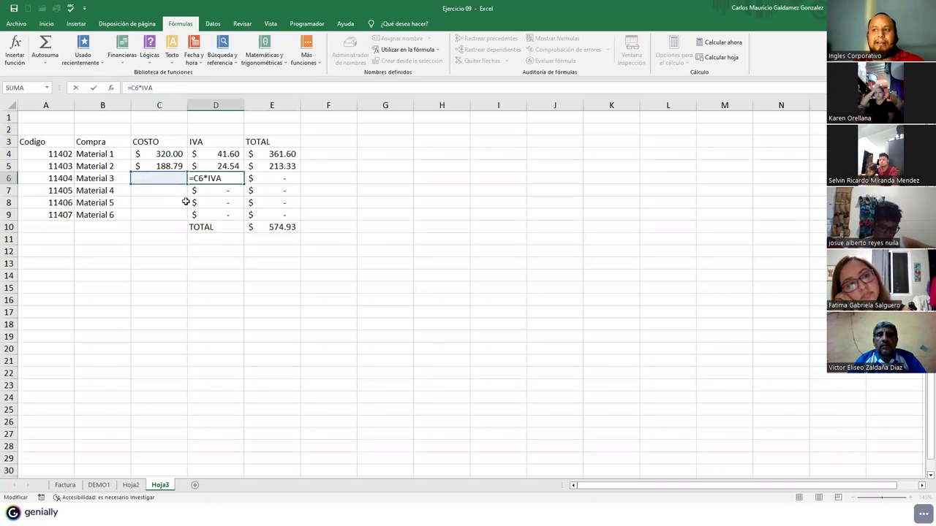
left_click(152, 178)
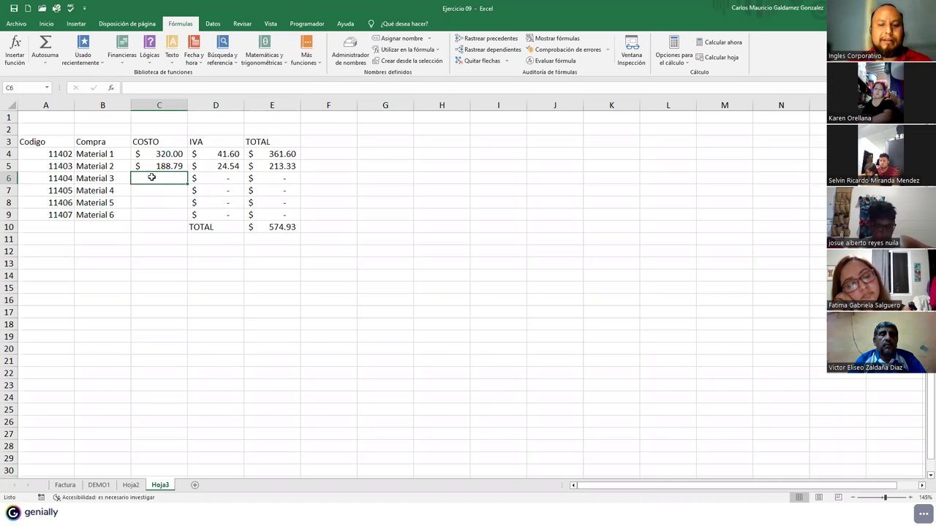
type("600")
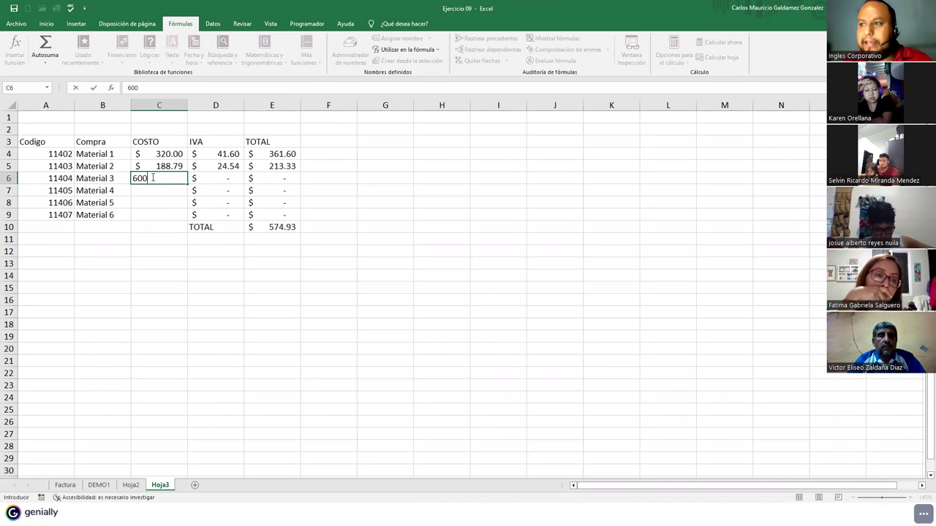
key("Return")
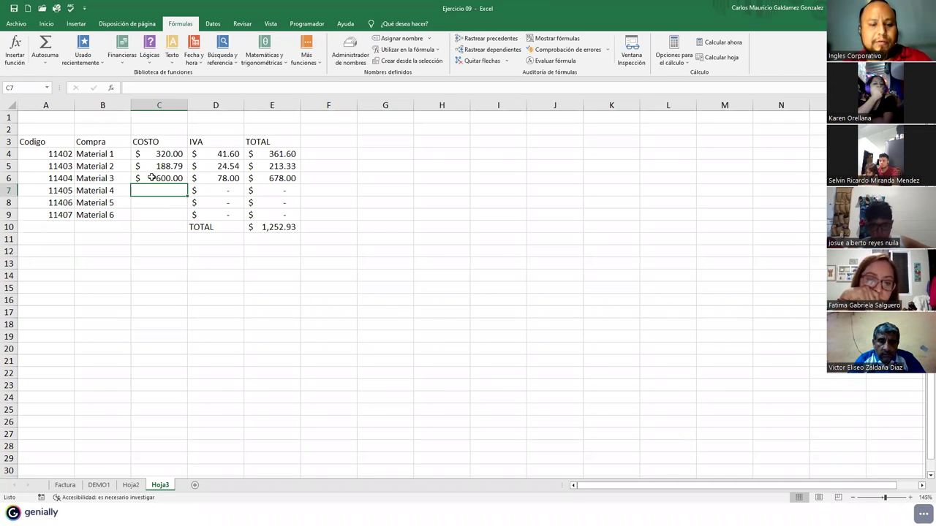
type("533")
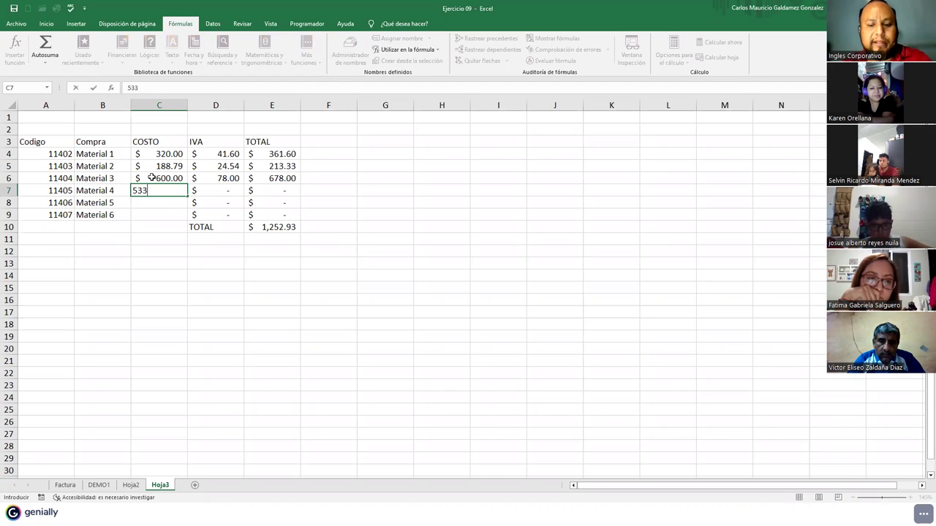
type(".10")
key("Return")
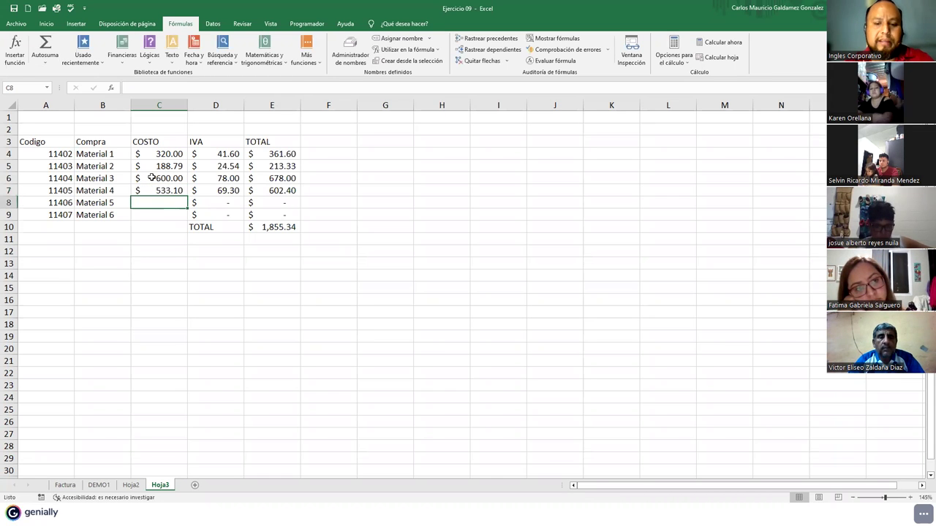
type("59.14")
key("Return")
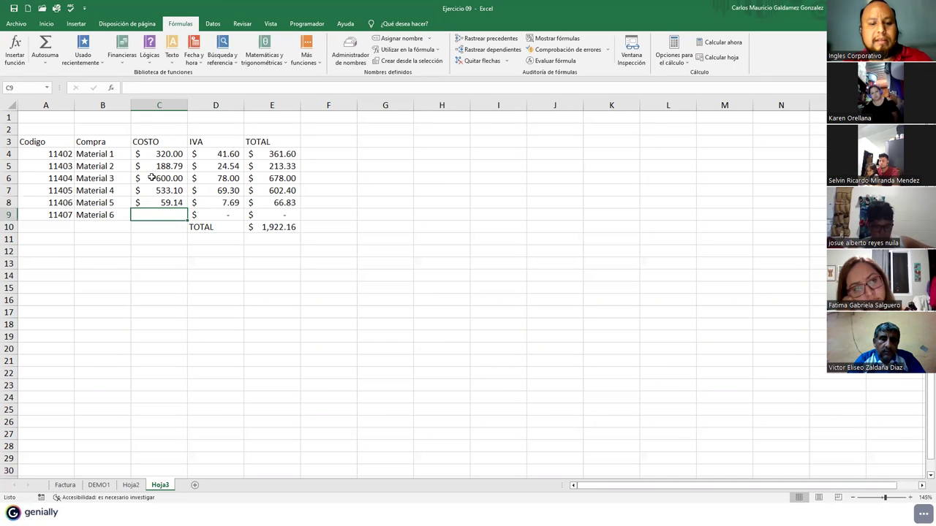
type("605.05")
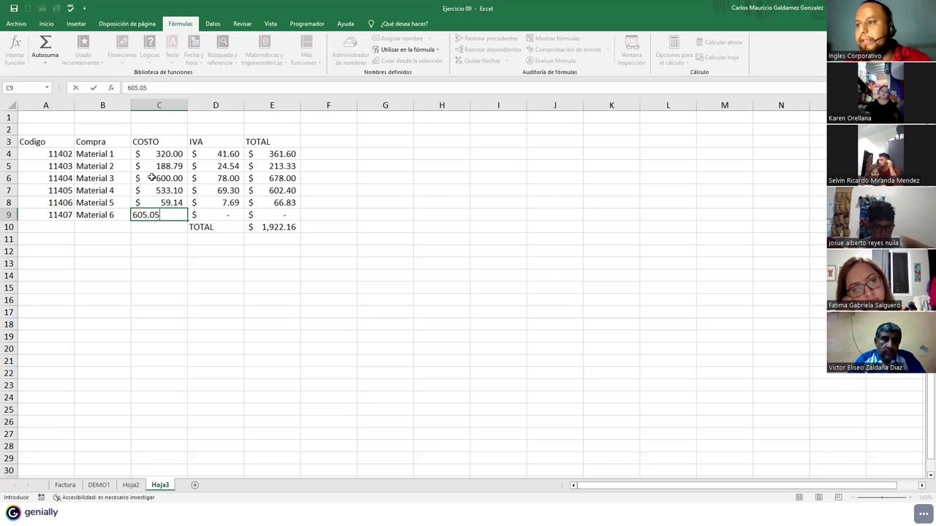
key("Return")
left_click_drag(161, 153, 163, 211)
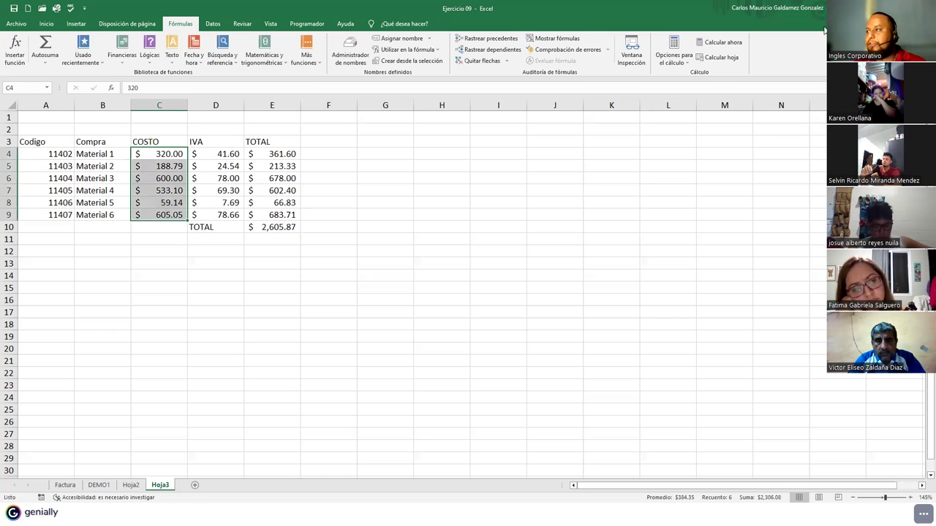
- AutoSum the COSTO column into C10, giving $2,306.08
left_click(42, 46)
left_click(97, 223)
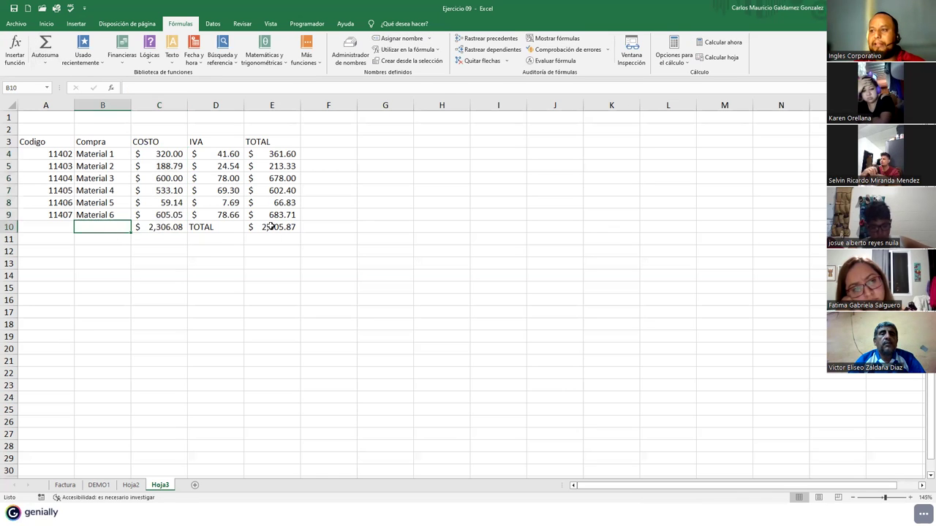
left_click(270, 226)
- Move the TOTAL label from D10 to B10 and rename it TOTALES
left_click(197, 227)
left_click_drag(204, 233, 113, 232)
double_click(111, 227)
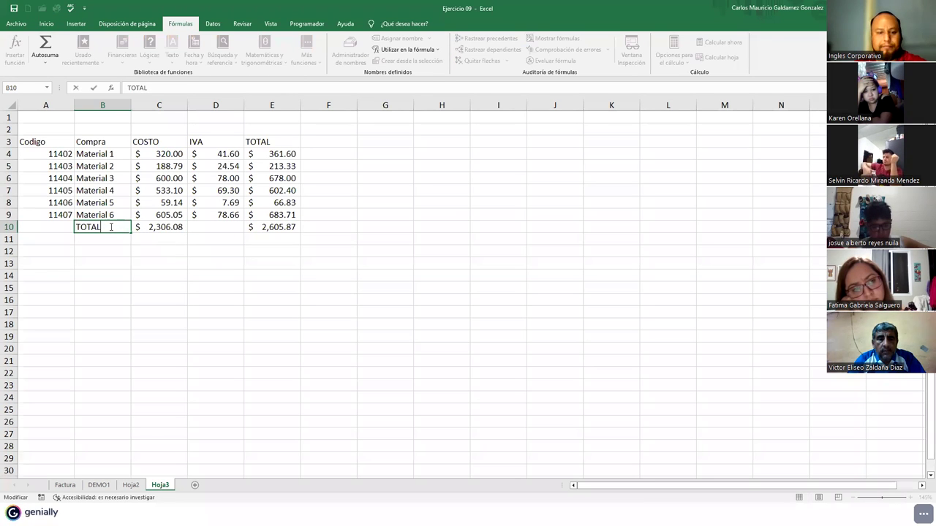
type("ES")
key("Return")
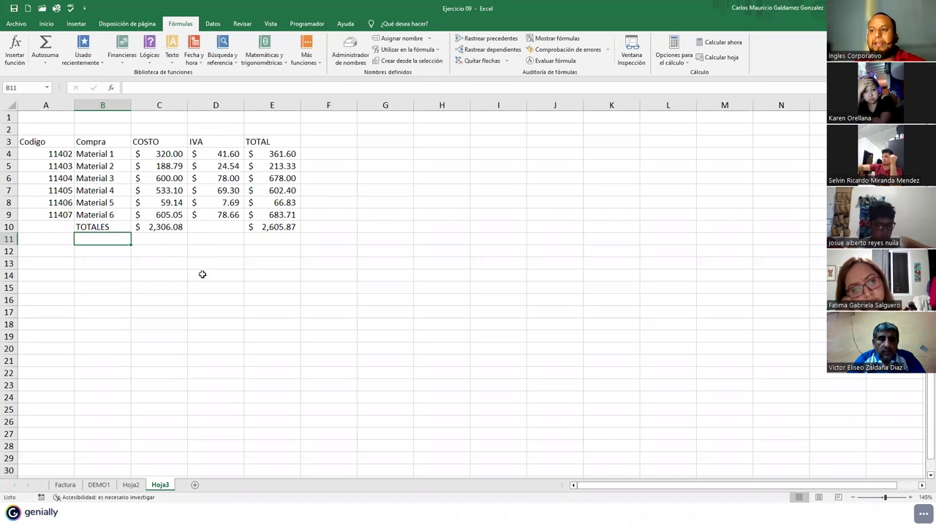
left_click(153, 227)
left_click(98, 485)
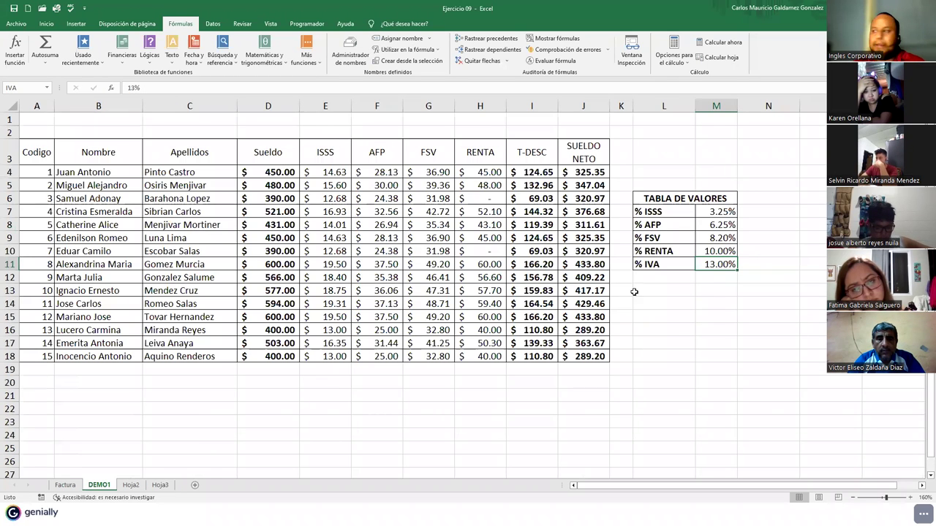
- Change the DEMO1 % IVA rate to 15% and check Hoja3's recalculated 2,651.99 total
left_click(159, 485)
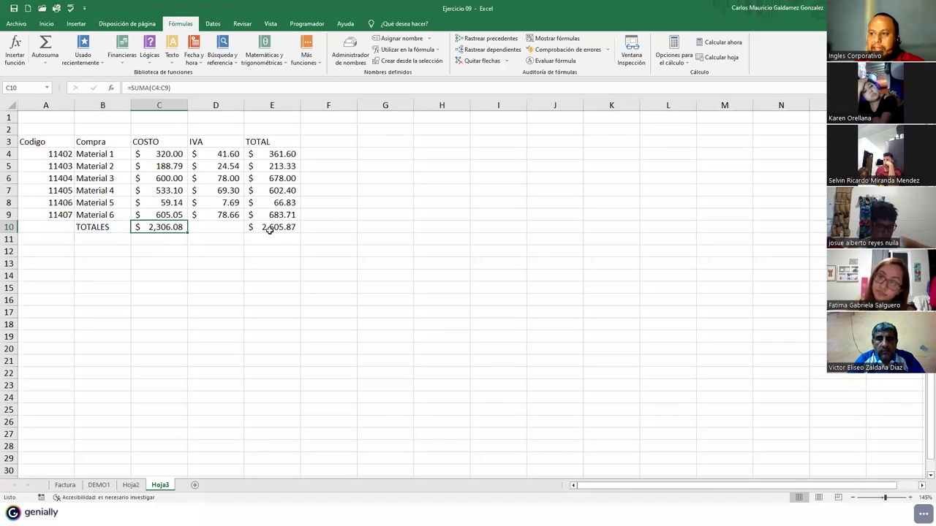
left_click(270, 229)
left_click(100, 486)
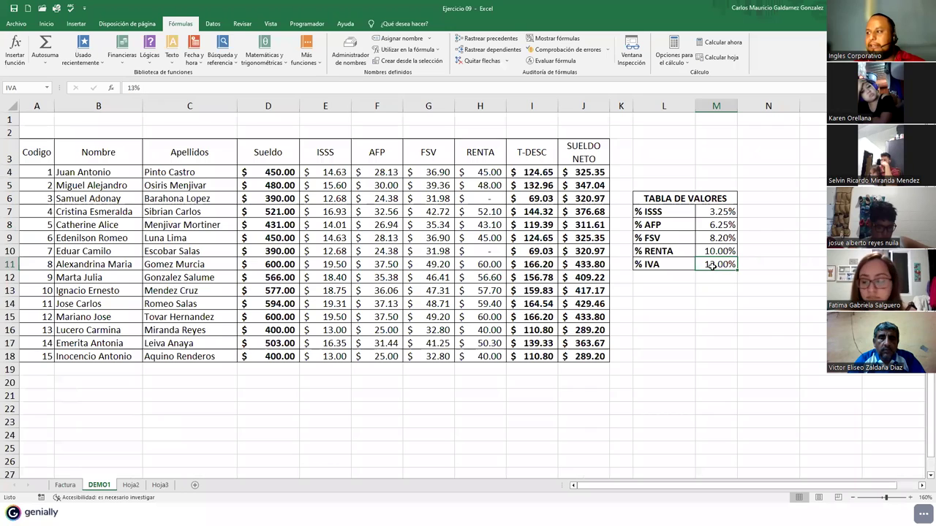
type("15")
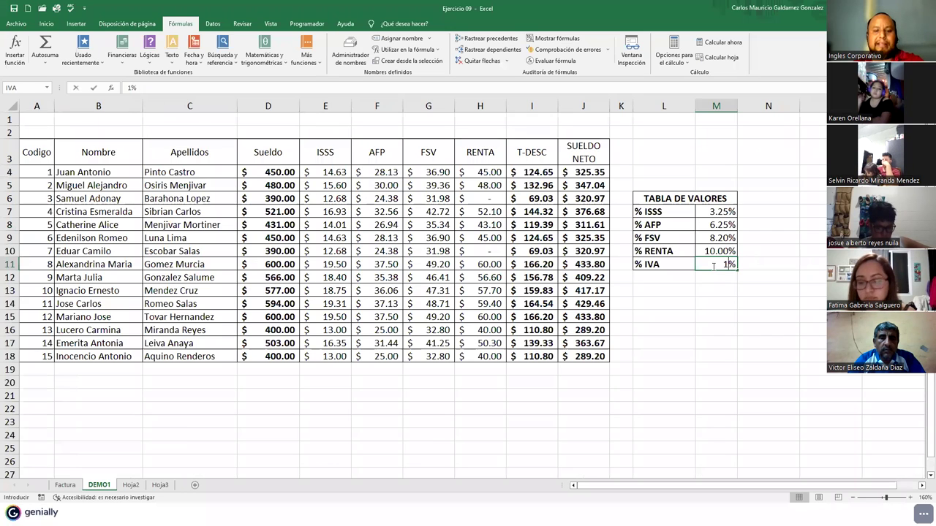
key("Return")
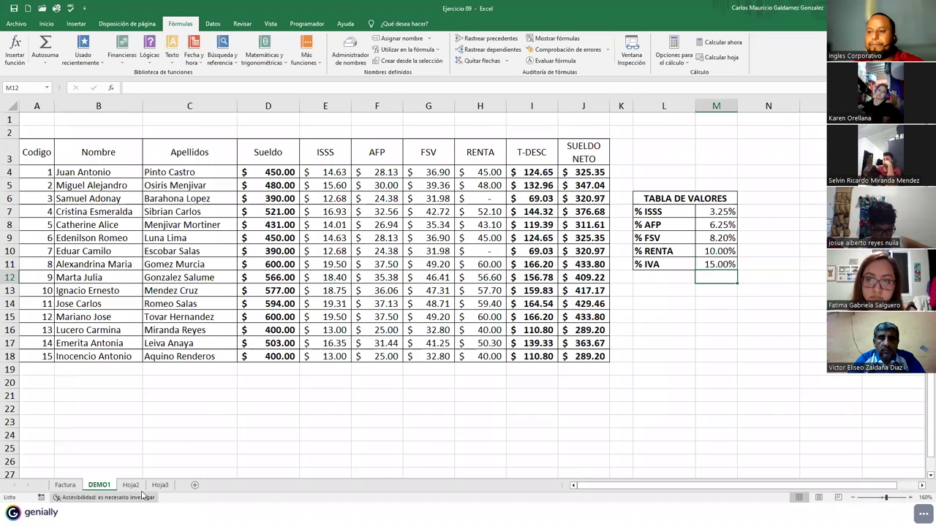
left_click(160, 484)
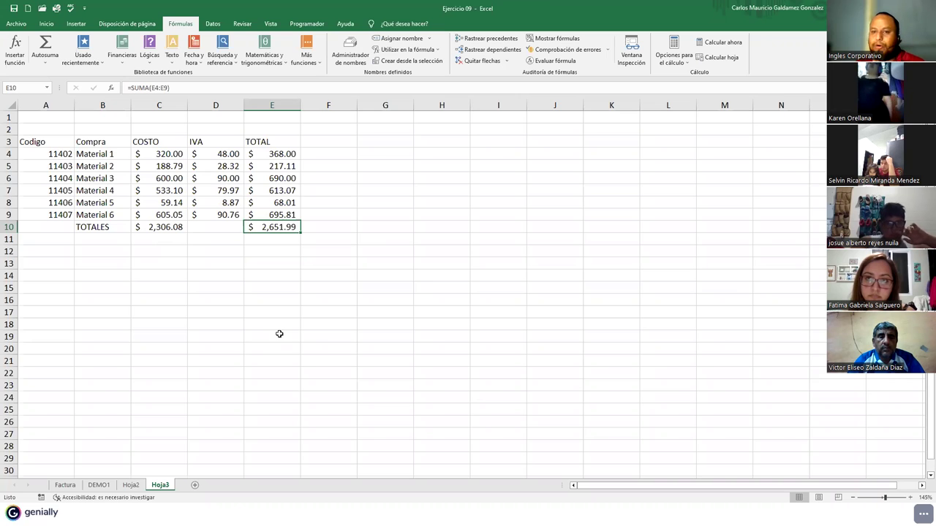
left_click(144, 305)
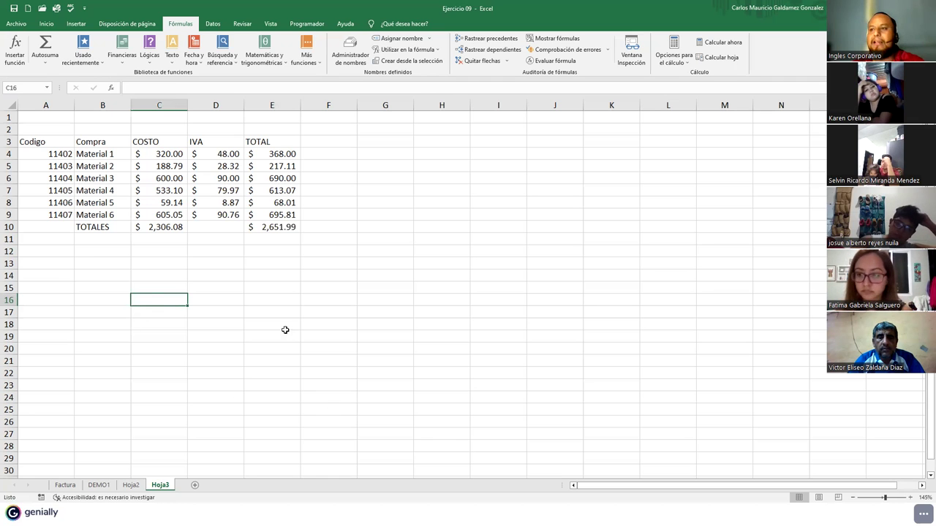
- Name the range A14:E24 PROMEDIO
left_click(223, 324)
left_click_drag(70, 277, 253, 406)
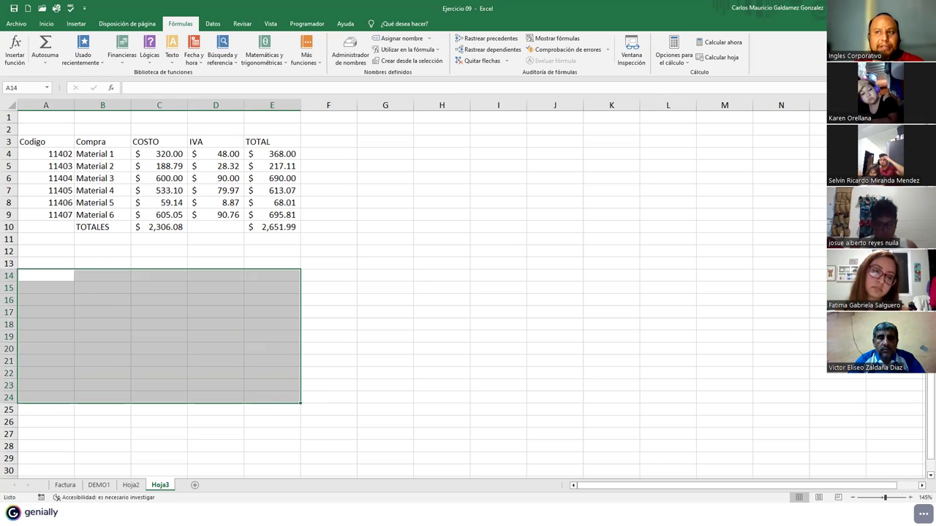
left_click(402, 42)
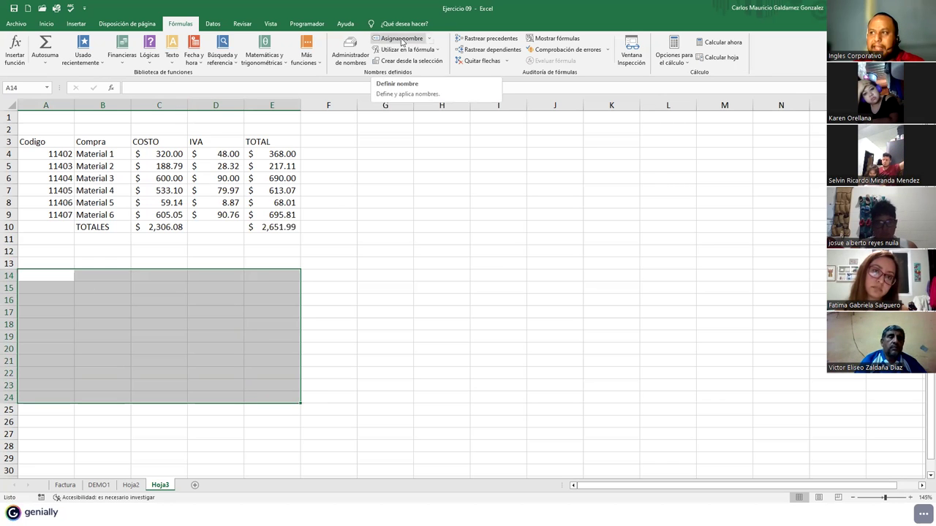
left_click(401, 83)
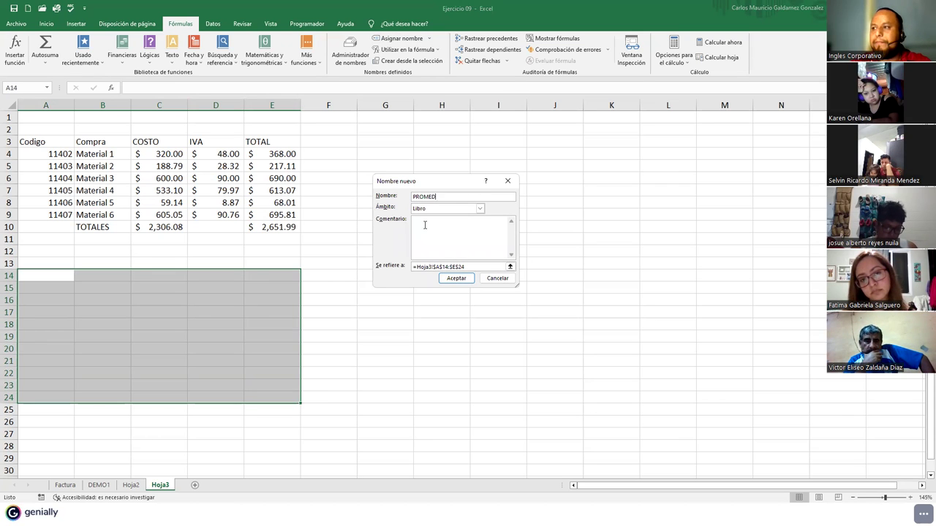
key("Return")
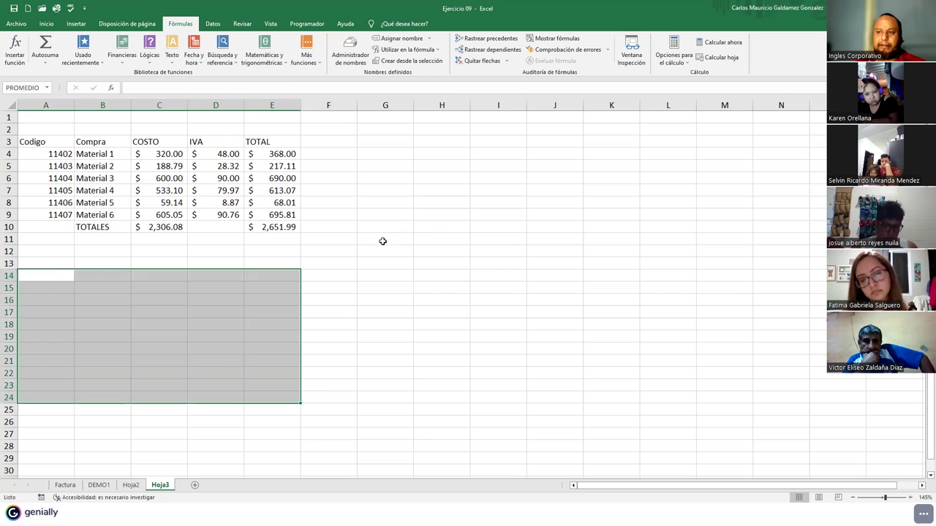
- Apply Todos los bordes to A14:E24
left_click(45, 23)
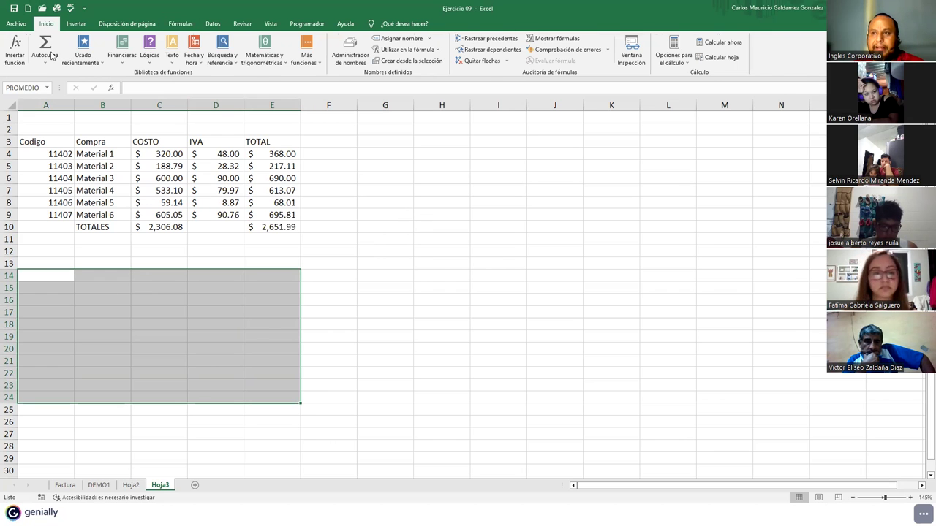
left_click(137, 59)
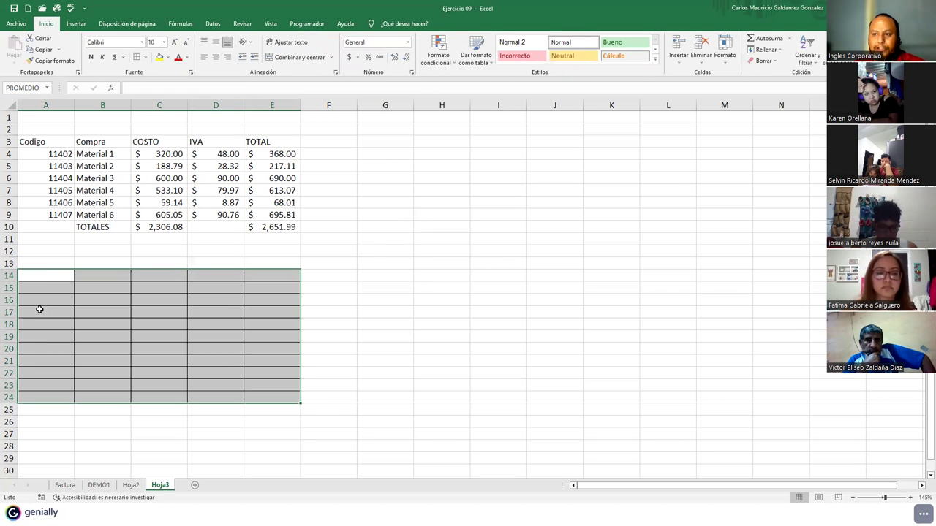
left_click(46, 278)
type("7")
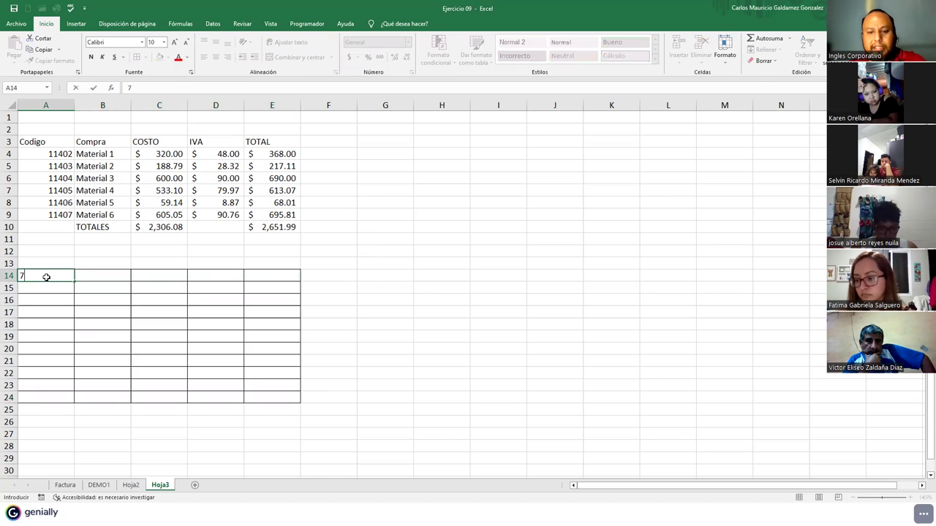
type(" 6 8 7 8 9 7 8 6 5 6")
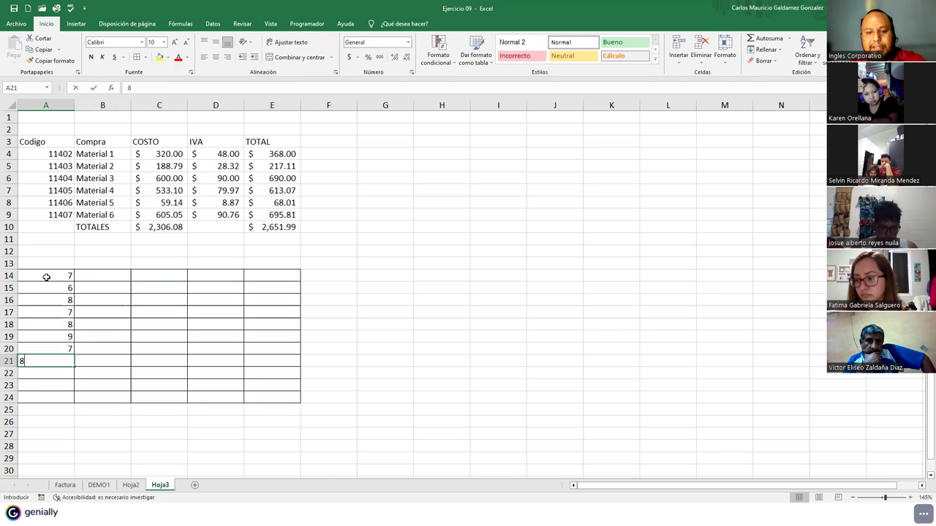
key("Up")
key("Up")
key("Up")
key("Up")
key("Up")
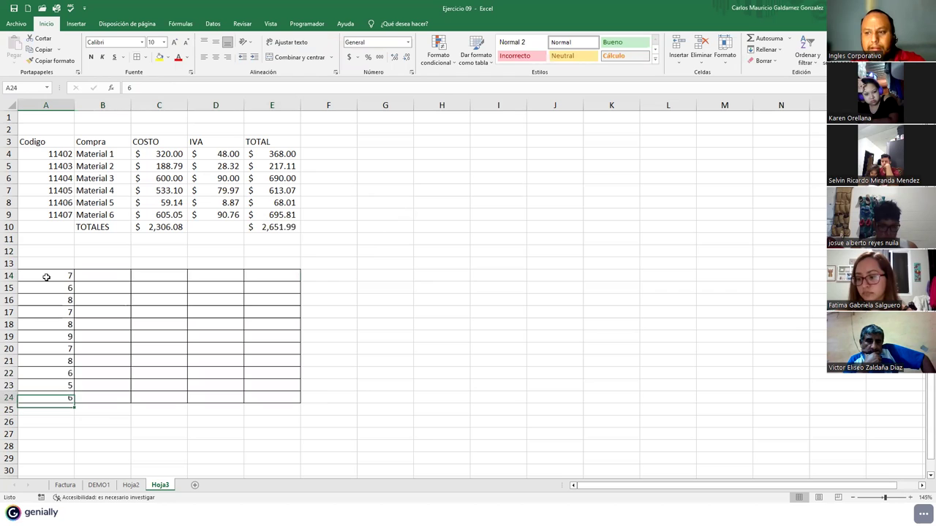
left_click(46, 277)
key("Right")
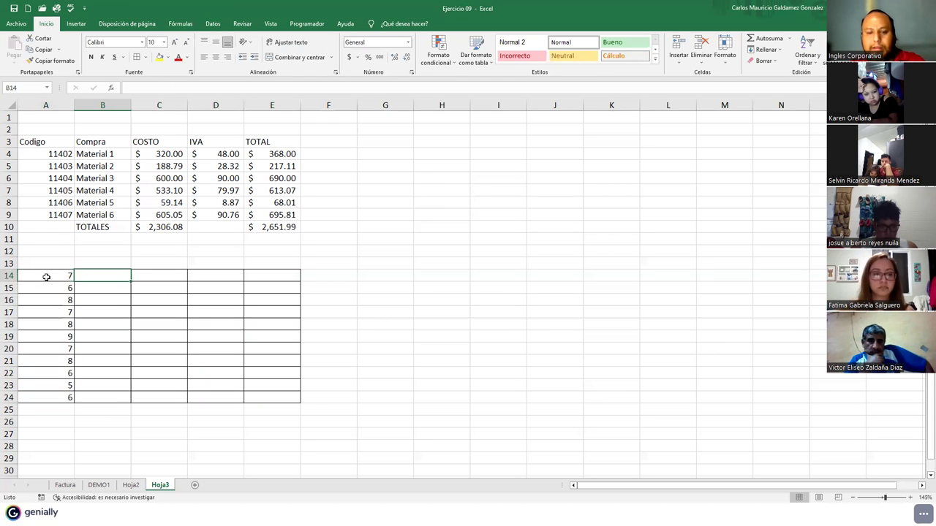
type("56")
key("Return")
type("4")
key("Return")
type("6")
key("Return")
type("7")
key("Return")
type("23")
key("Return")
type("789")
key("Return")
type("12")
key("Return")
type("34")
key("Return")
type("66")
key("Return")
type("44")
key("Return")
type("100")
key("Return")
- Copy number blocks from columns A:B into C14, C18 and C19 to fill columns C and D
left_click(61, 349)
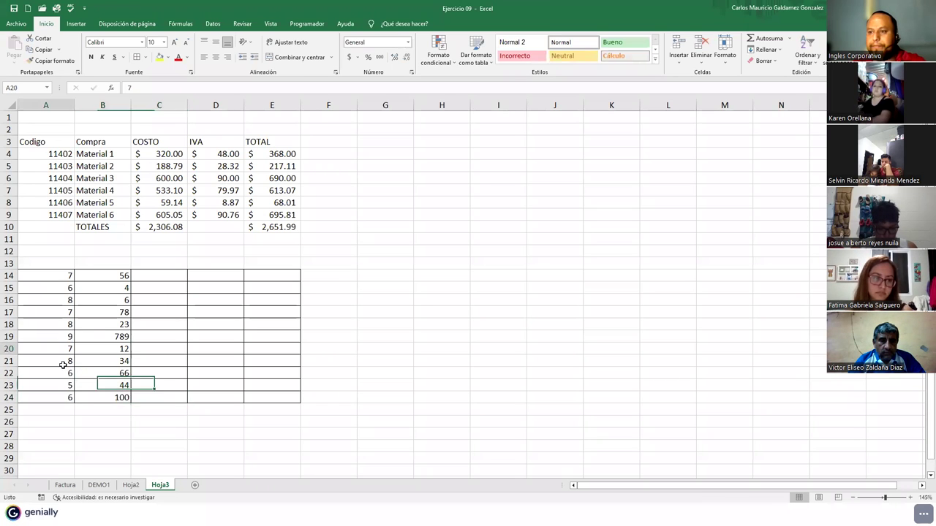
left_click_drag(63, 364, 80, 397)
key("ctrl+c")
left_click(150, 275)
key("ctrl+v")
left_click(45, 325)
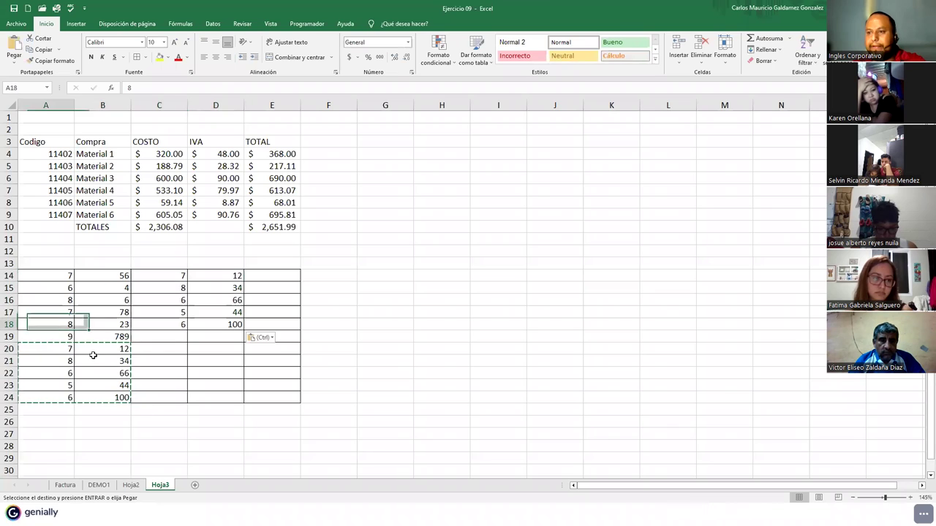
left_click_drag(93, 356, 103, 362)
key("ctrl+c")
left_click(157, 324)
key("ctrl+v")
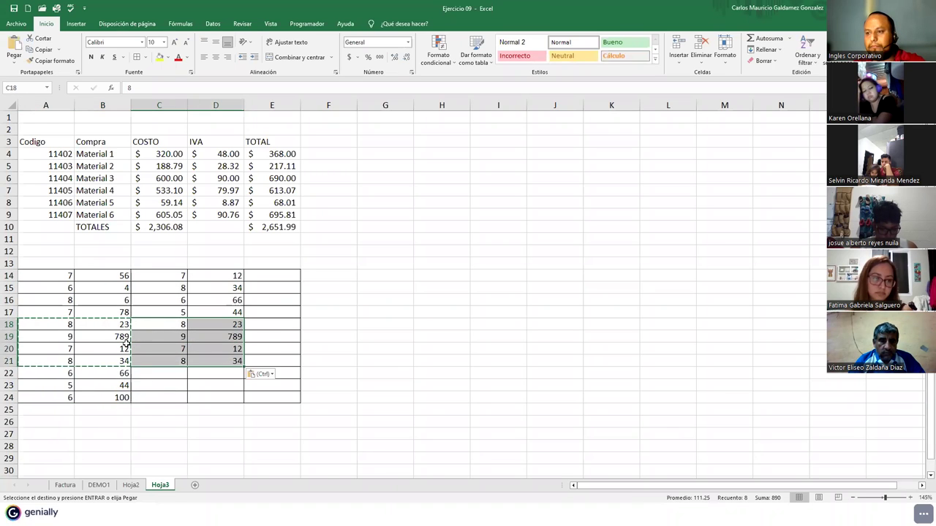
left_click_drag(54, 293, 90, 350)
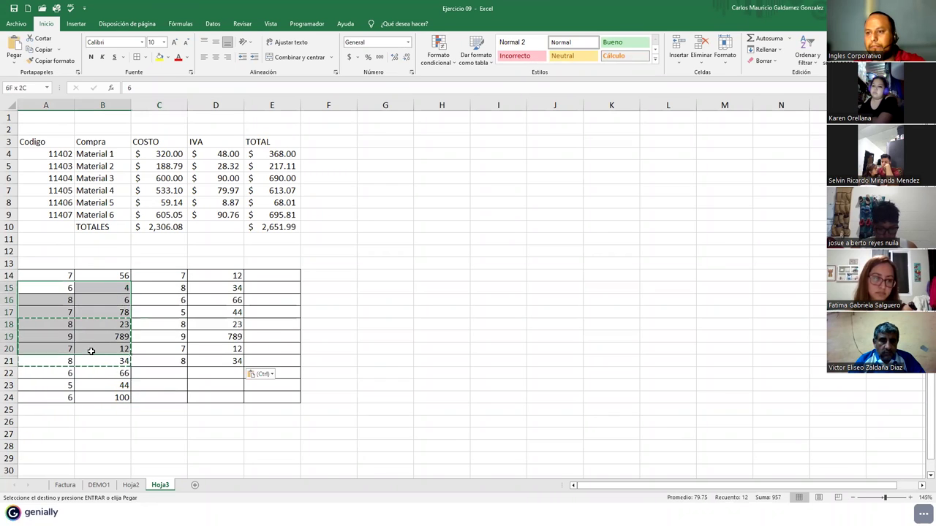
key("ctrl+c")
left_click(169, 336)
key("ctrl+v")
- Paste the A18:B22 block at D14, D19 and D20 to fill column E, then select A14:E24
left_click_drag(68, 328, 92, 372)
key("ctrl+c")
left_click(203, 276)
key("ctrl+v")
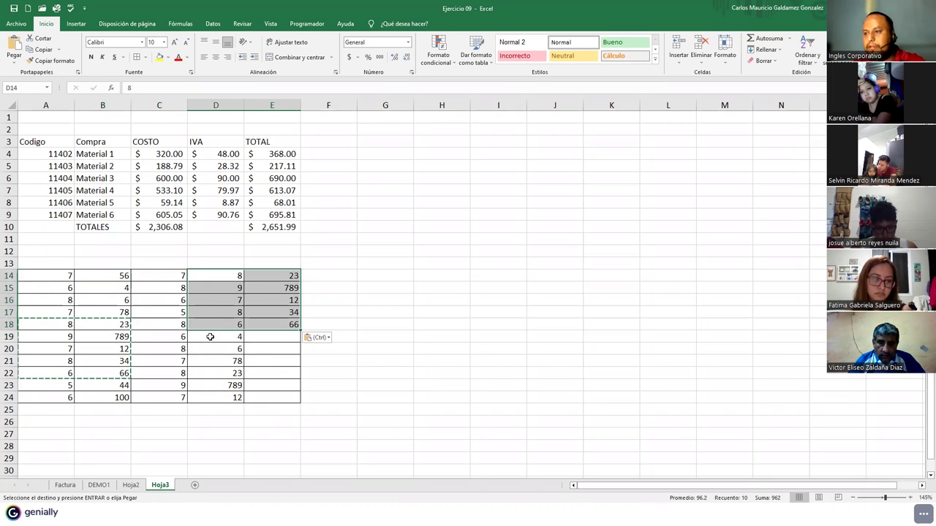
left_click(205, 336)
key("ctrl+v")
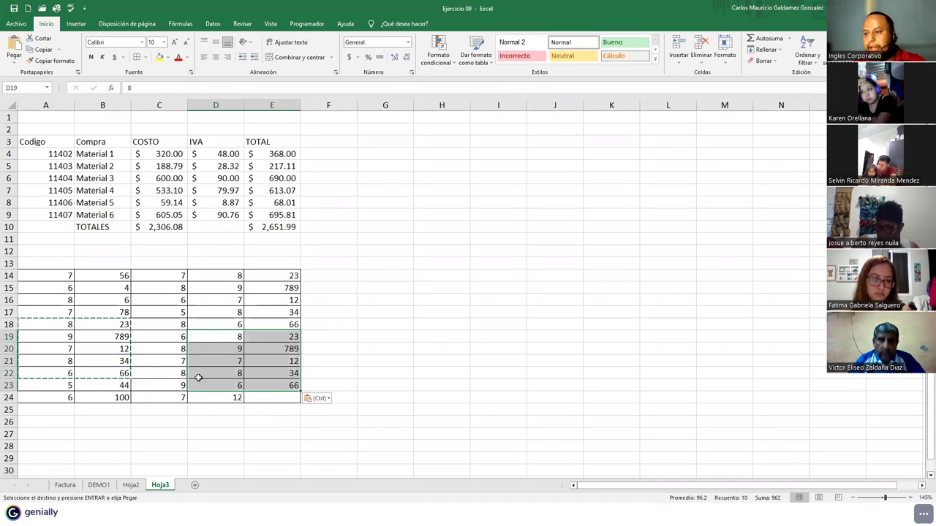
left_click(193, 348)
key("ctrl+v")
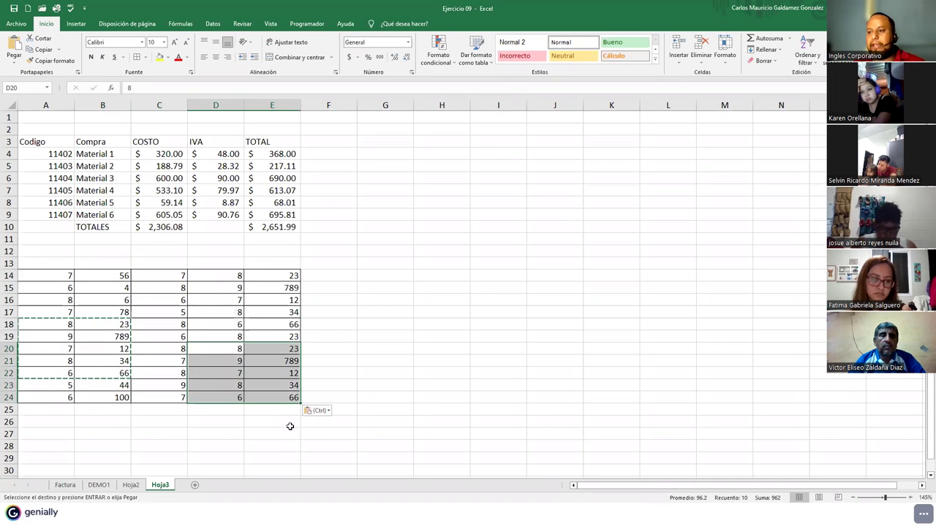
left_click(159, 348)
key("Escape")
left_click_drag(43, 278, 296, 398)
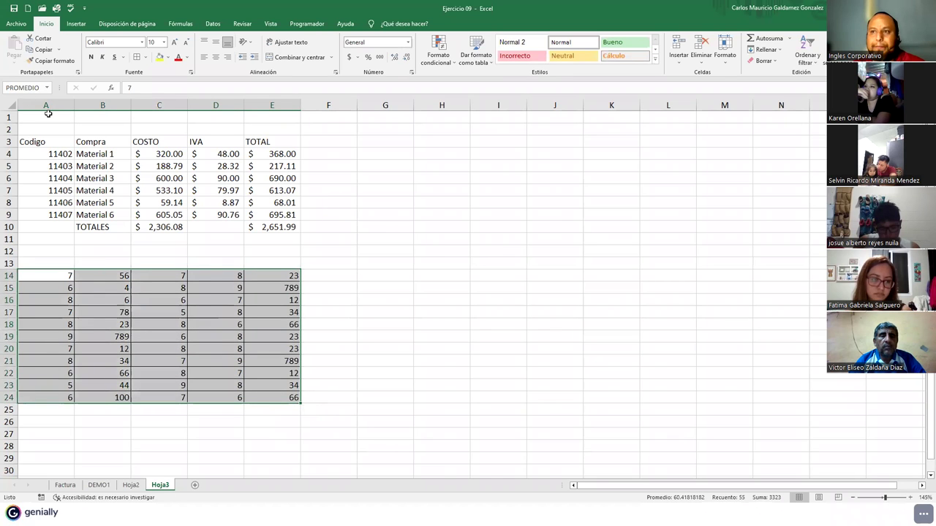
- Enter the formula =SUMA(PROMEDIO) in cell G18
left_click(378, 325)
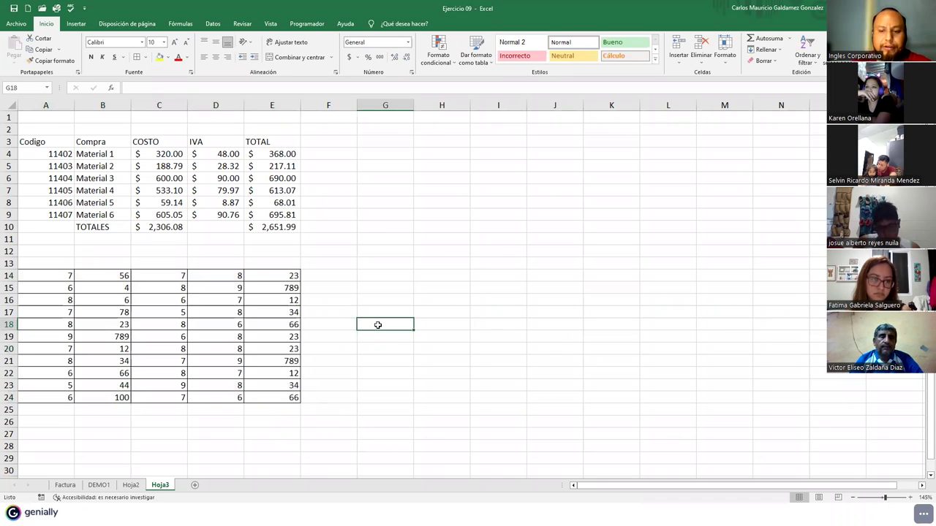
type("=PROM")
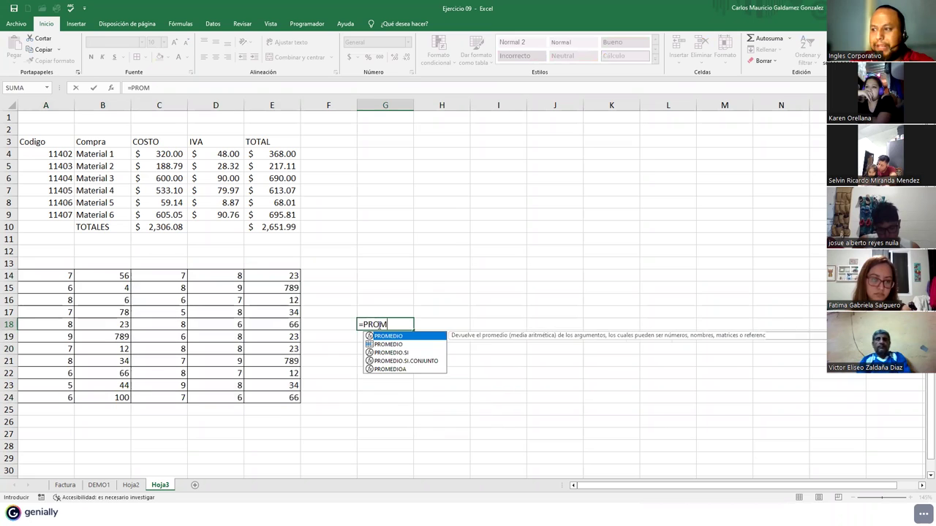
key("BackSpace")
key("BackSpace")
key("BackSpace")
key("BackSpace")
type("MA(")
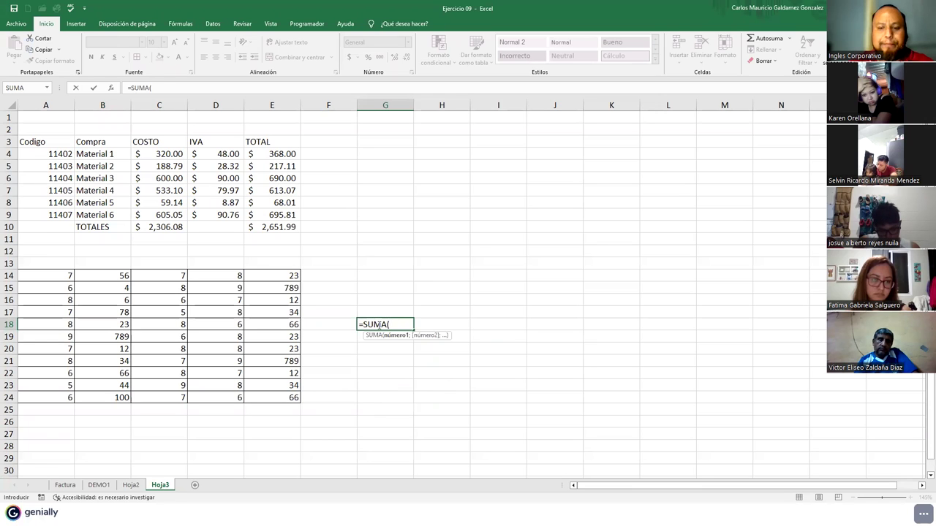
type("PROMED")
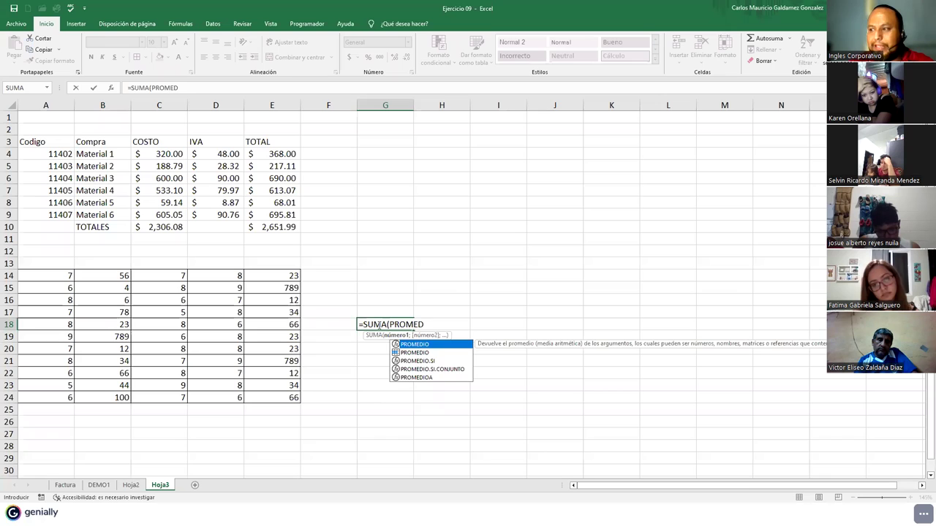
type("IO")
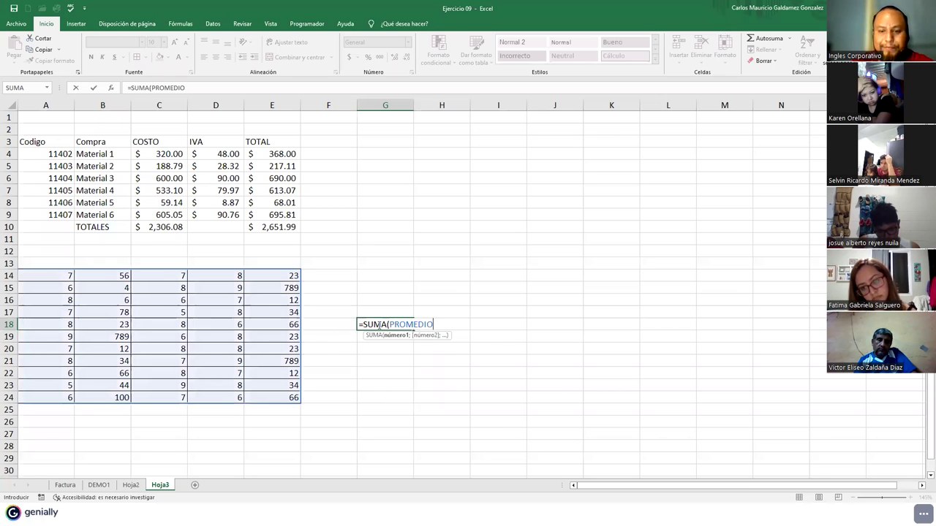
type(")")
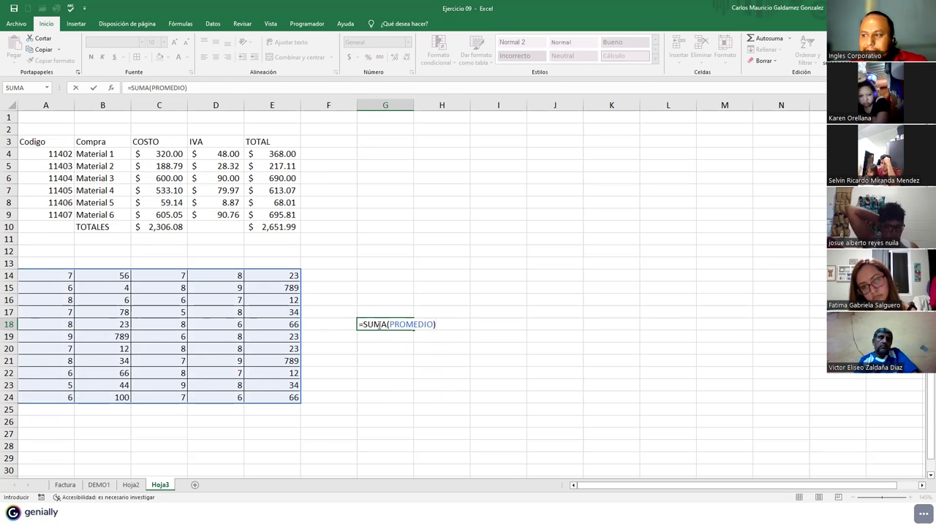
key("ctrl+Return")
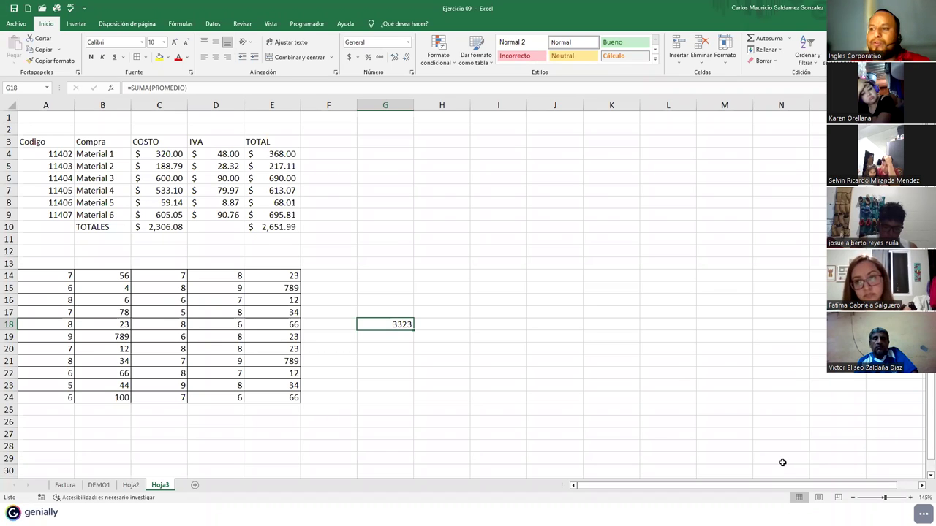
- Check G18's formula and result against the 3323 status-bar total of A14:E24
left_click_drag(46, 275, 272, 400)
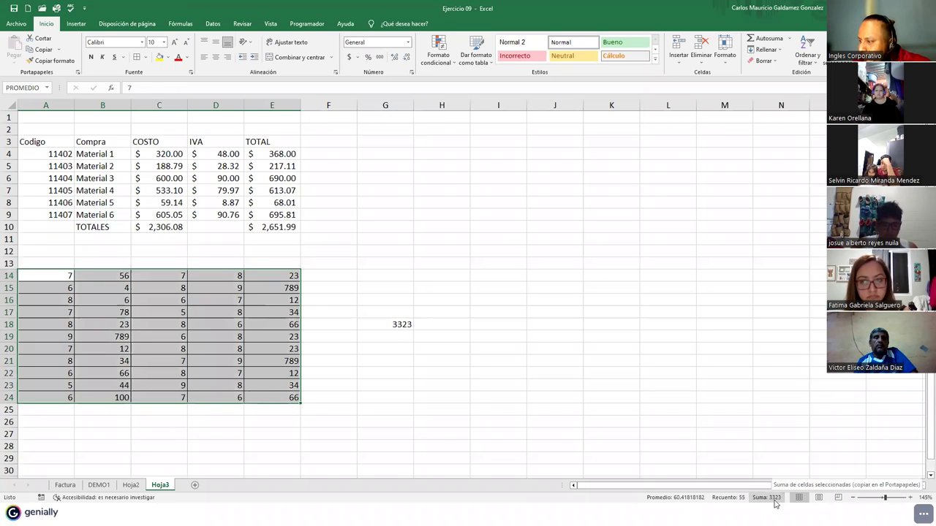
left_click(388, 324)
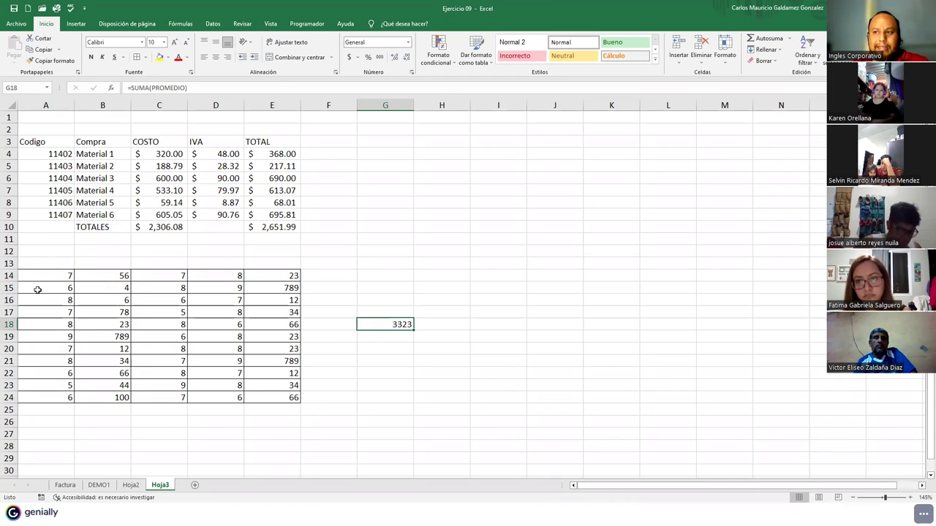
left_click(205, 89)
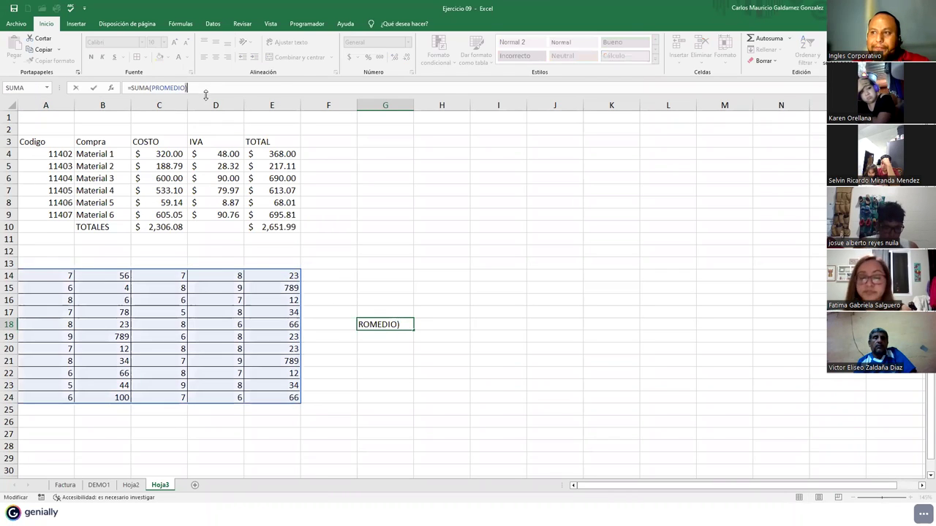
double_click(392, 324)
left_click(370, 324)
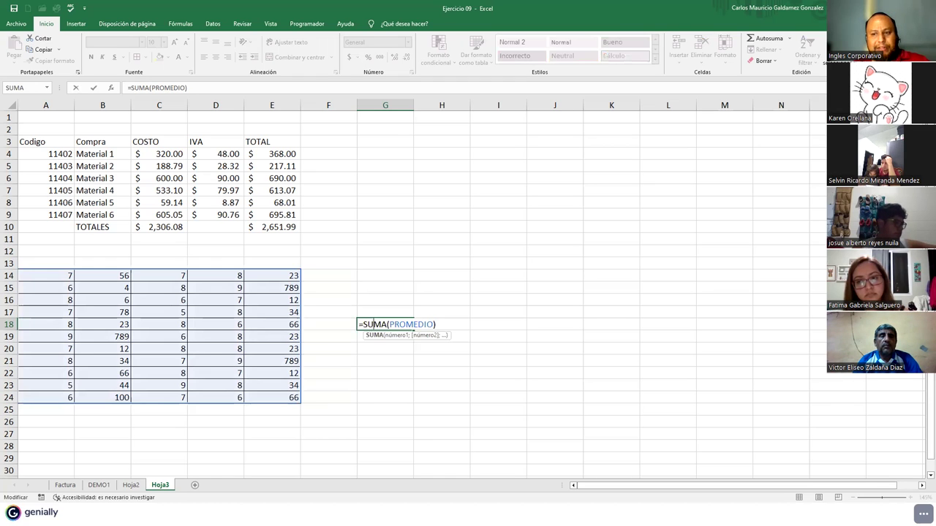
left_click(402, 328)
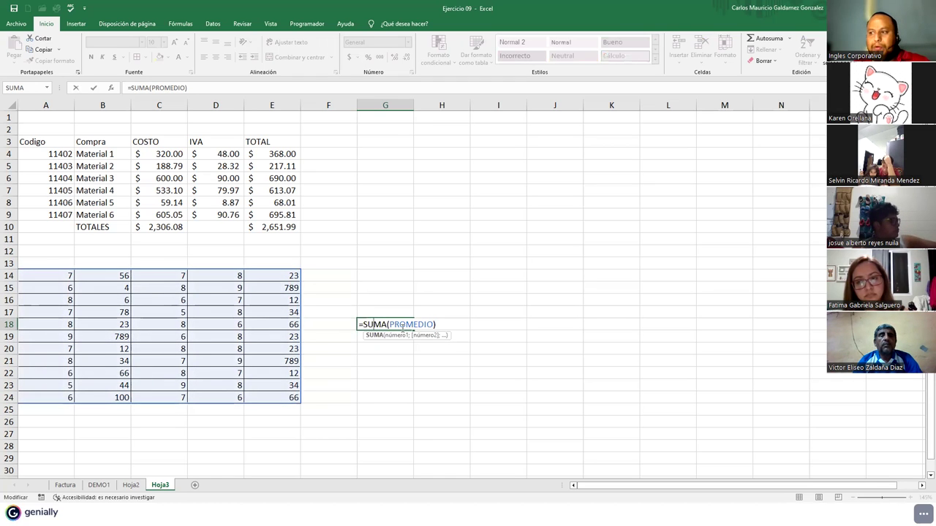
left_click_drag(56, 275, 263, 394)
- Name the selected grid A14:E24 PROMEDIO2 in the Name Box
left_click(42, 89)
left_click(42, 88)
type("2")
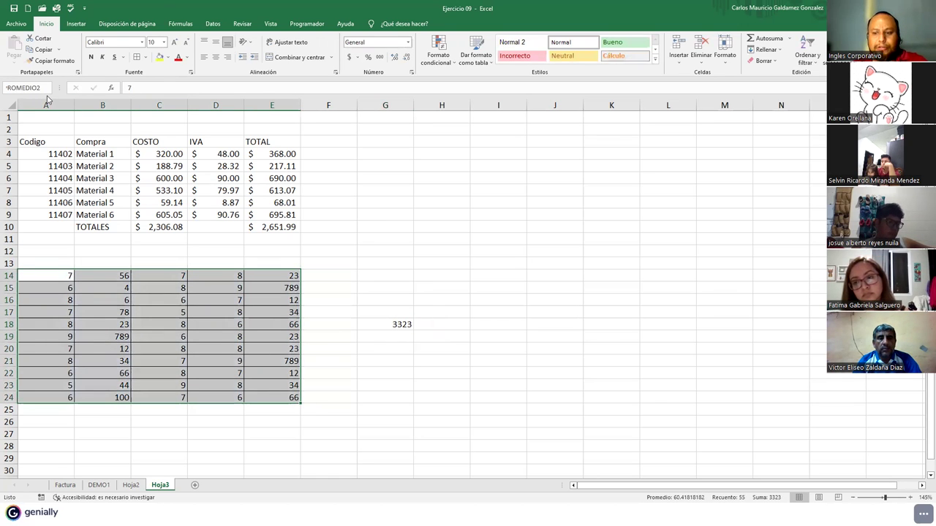
key("Return")
- Change G18 to =SUMA(PROMEDIO2), still showing 3323, then return to the presentation slides
left_click(385, 325)
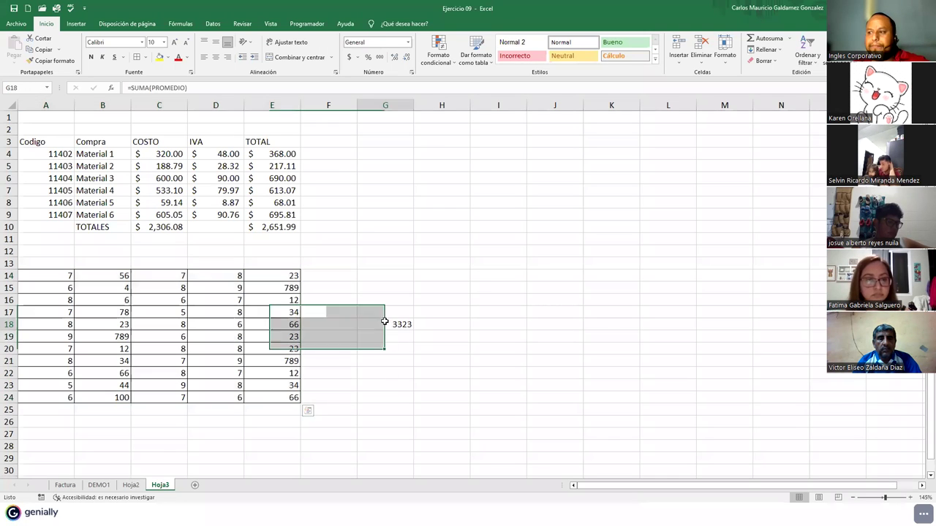
left_click(187, 88)
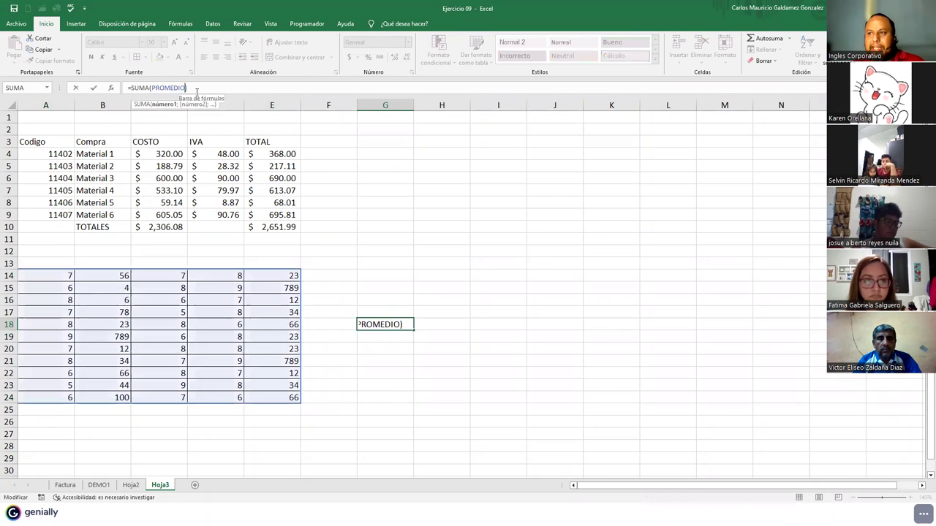
key("Return")
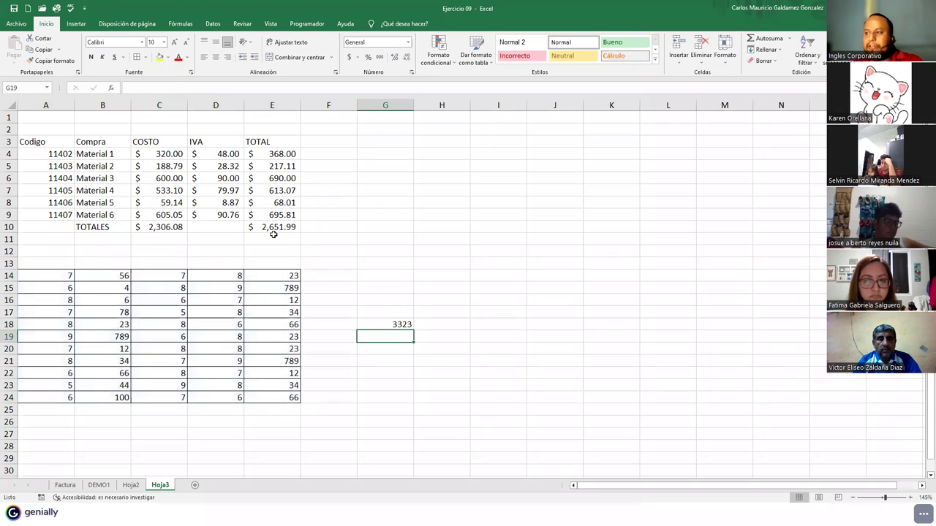
left_click(374, 326)
left_click(184, 303)
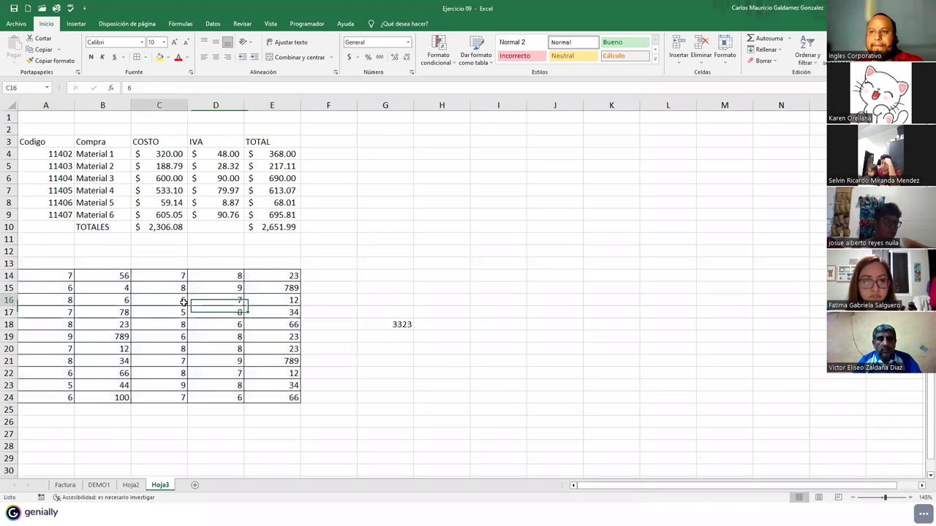
left_click(381, 324)
double_click(382, 325)
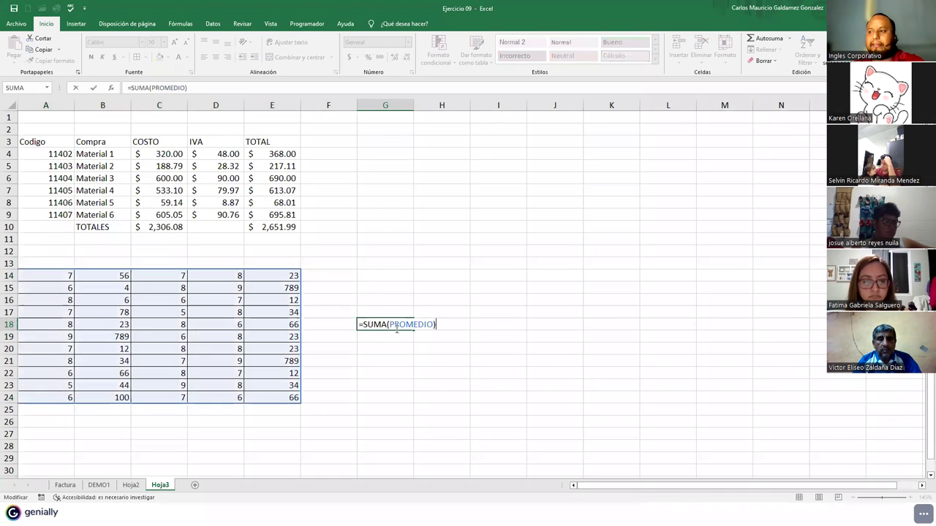
left_click(405, 326)
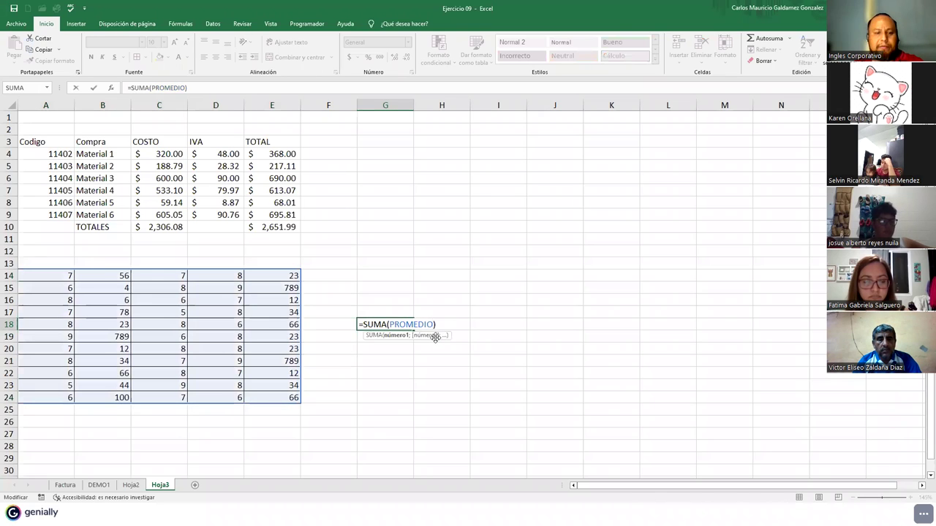
type("2")
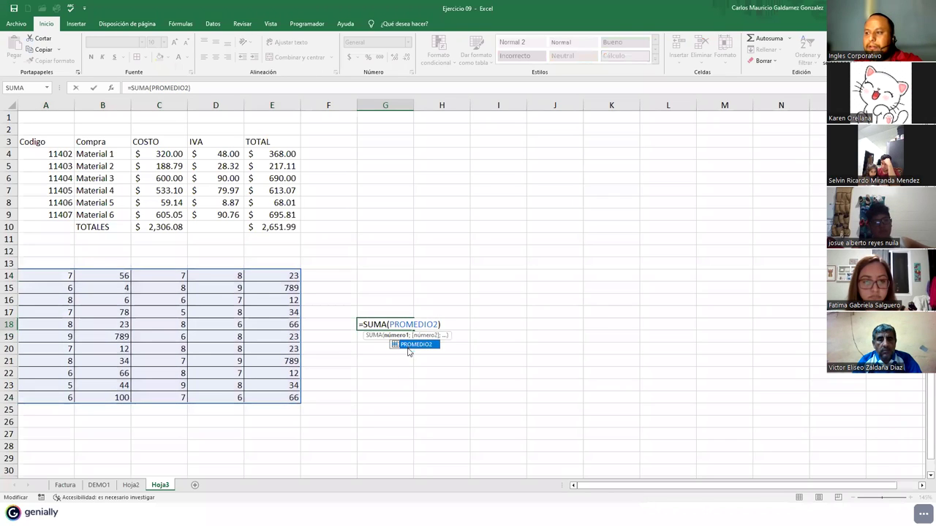
key("Return")
left_click(384, 330)
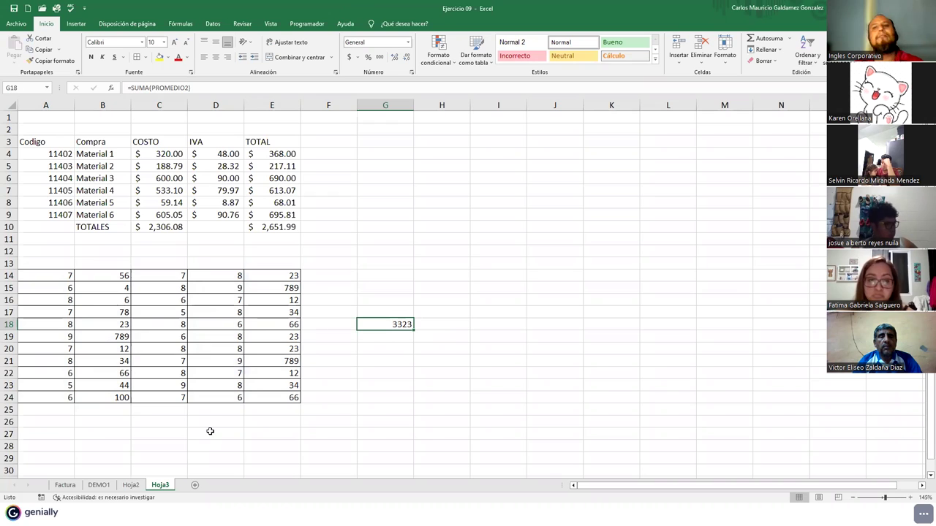
left_click(71, 398)
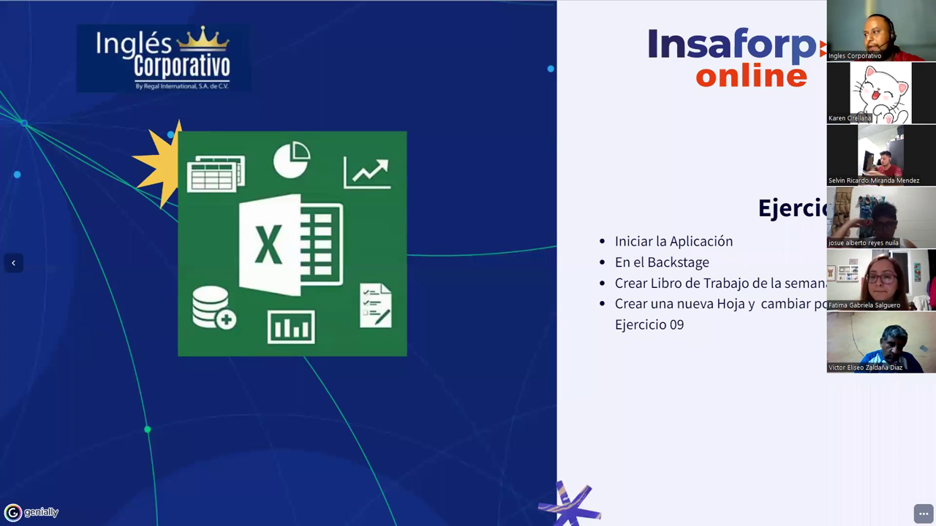
key("Right")
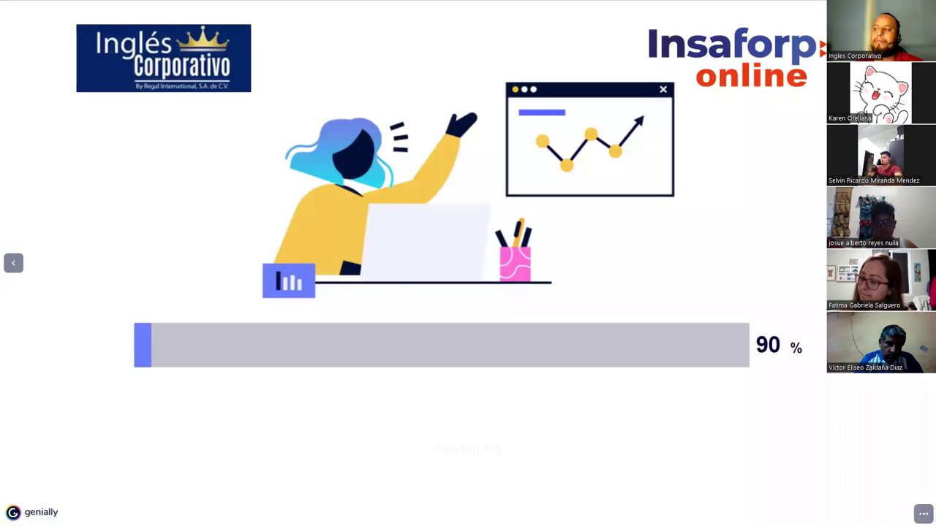